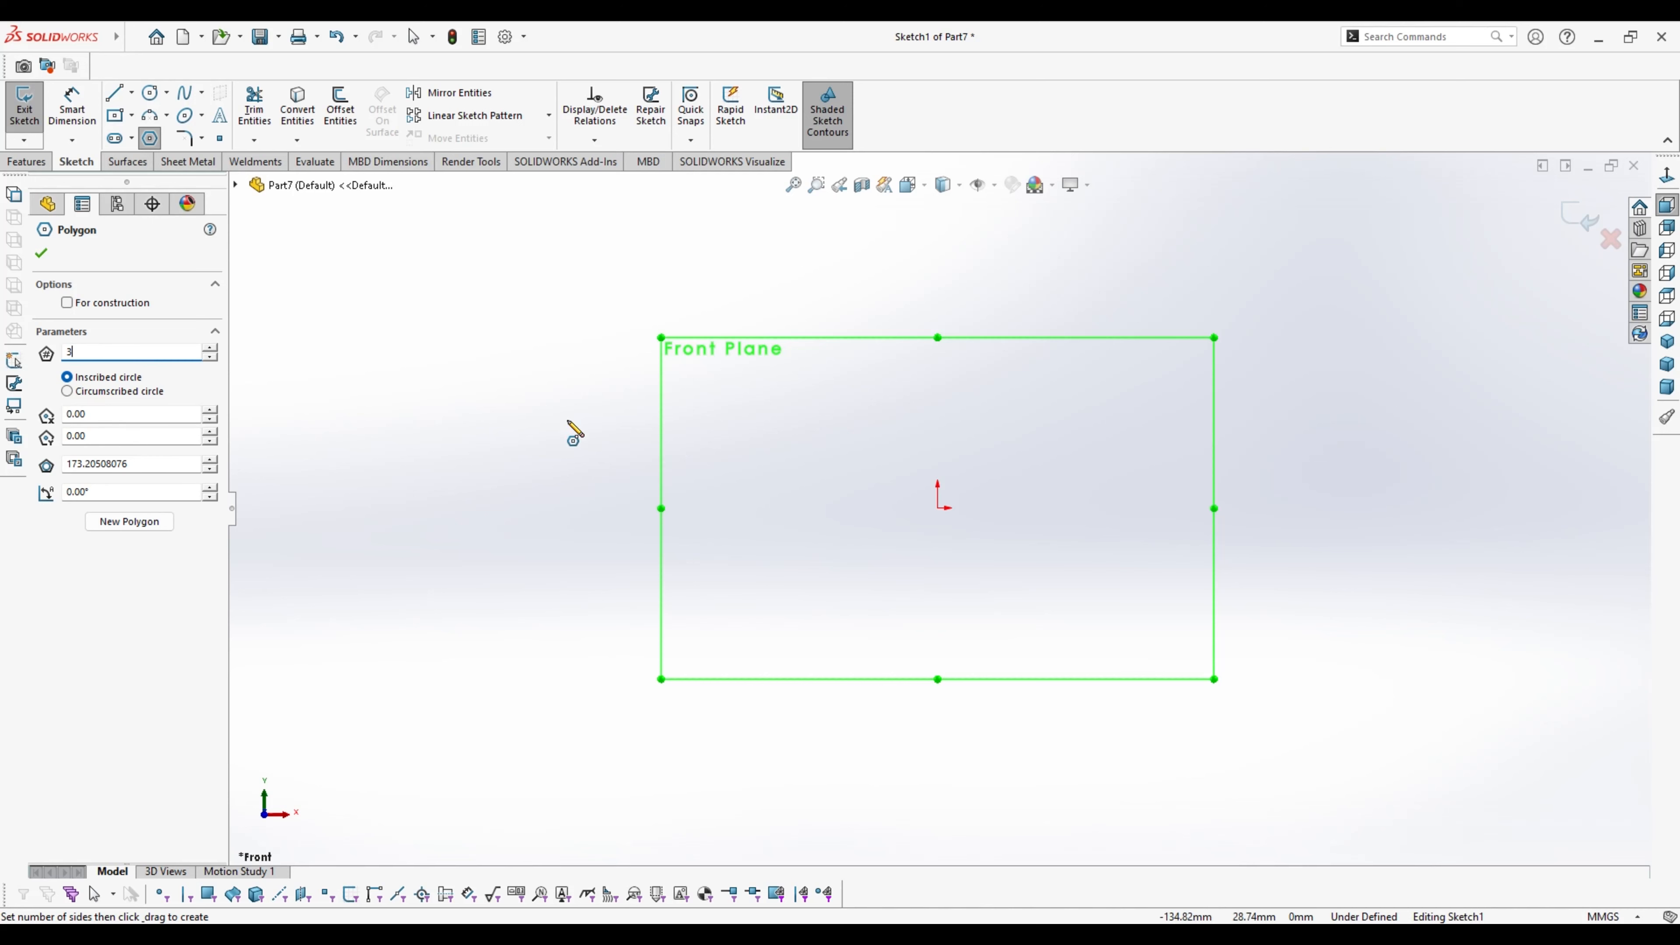
# Sketch an upright equilateral triangle centred on the origin, with an inscribed circle about 61.4 mm in diameter
pyautogui.moveTo(937, 507)
pyautogui.mouseDown()
pyautogui.moveTo(975, 612)
pyautogui.moveTo(941, 673)
pyautogui.mouseUp()
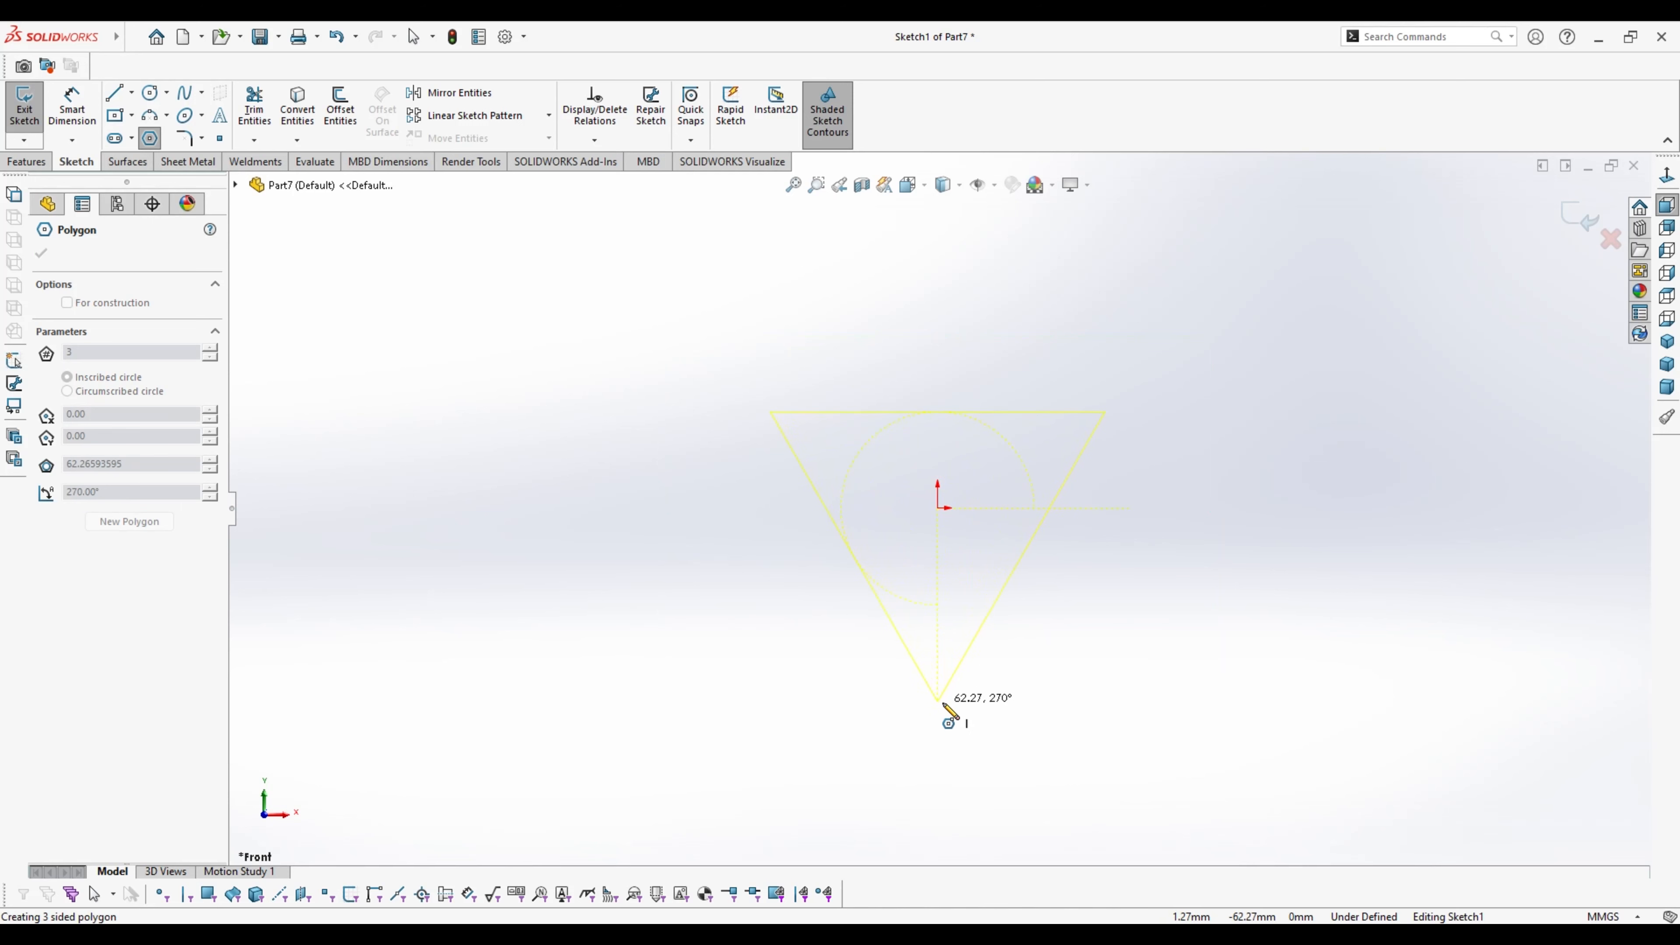
pyautogui.moveTo(986, 699)
pyautogui.mouseDown()
pyautogui.moveTo(1161, 549)
pyautogui.moveTo(1166, 508)
pyautogui.moveTo(940, 237)
pyautogui.moveTo(938, 318)
pyautogui.mouseUp()
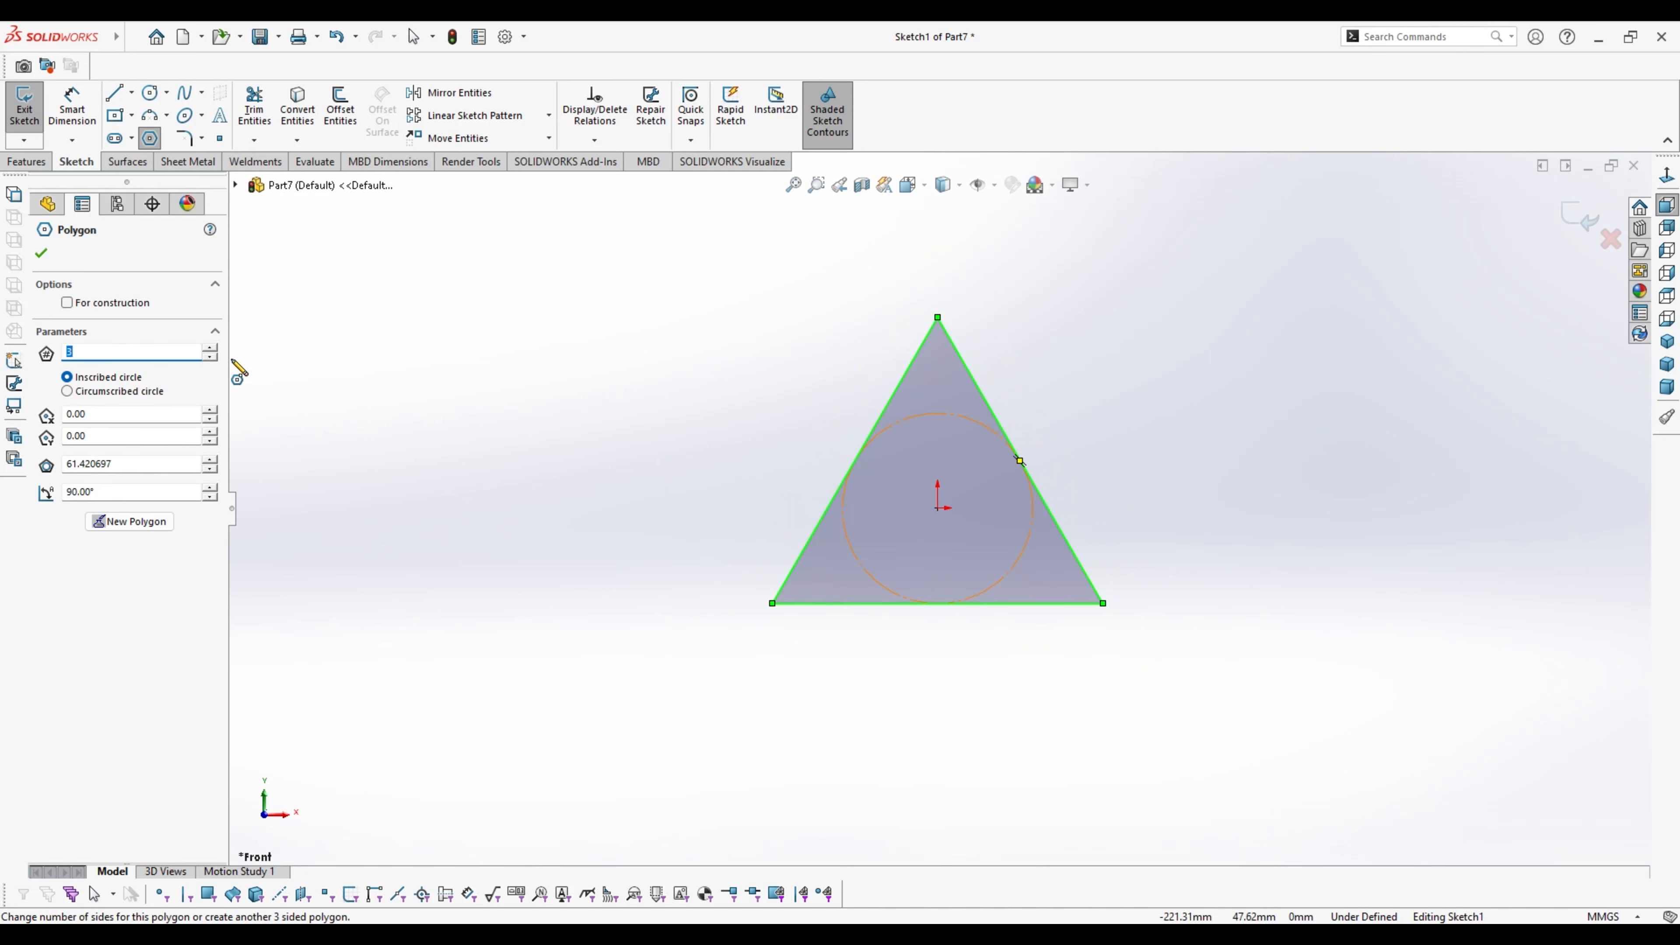
pyautogui.click(42, 256)
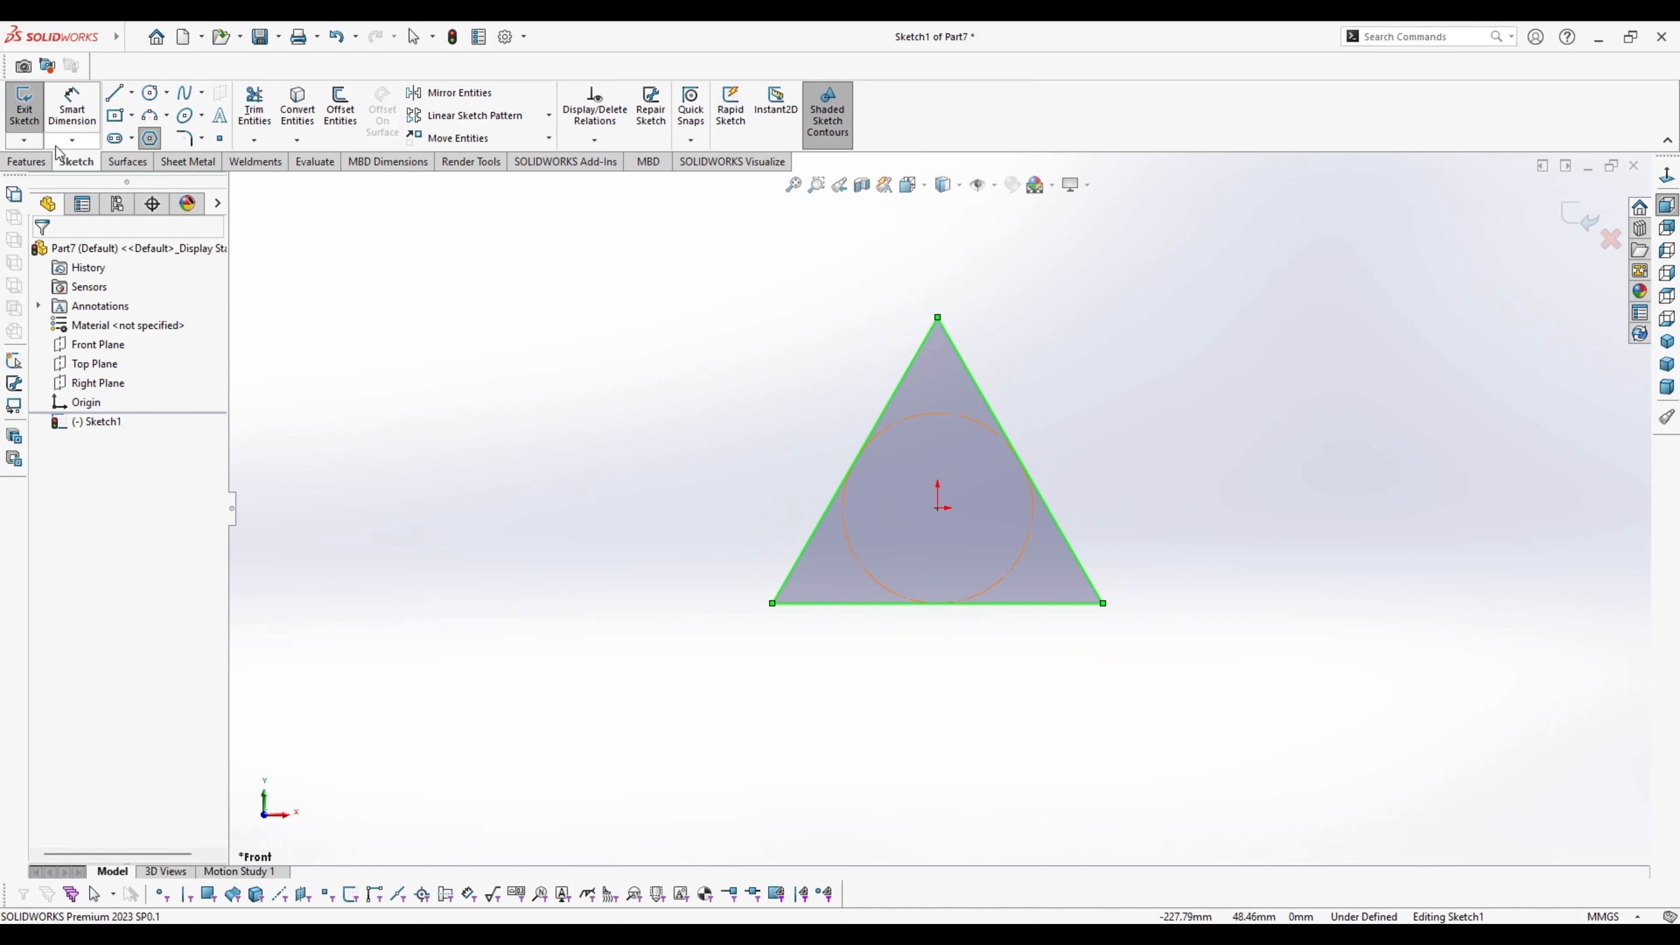
# Dimension the triangle's inscribed construction circle to a diameter of 65 mm
pyautogui.click(68, 111)
pyautogui.click(992, 592)
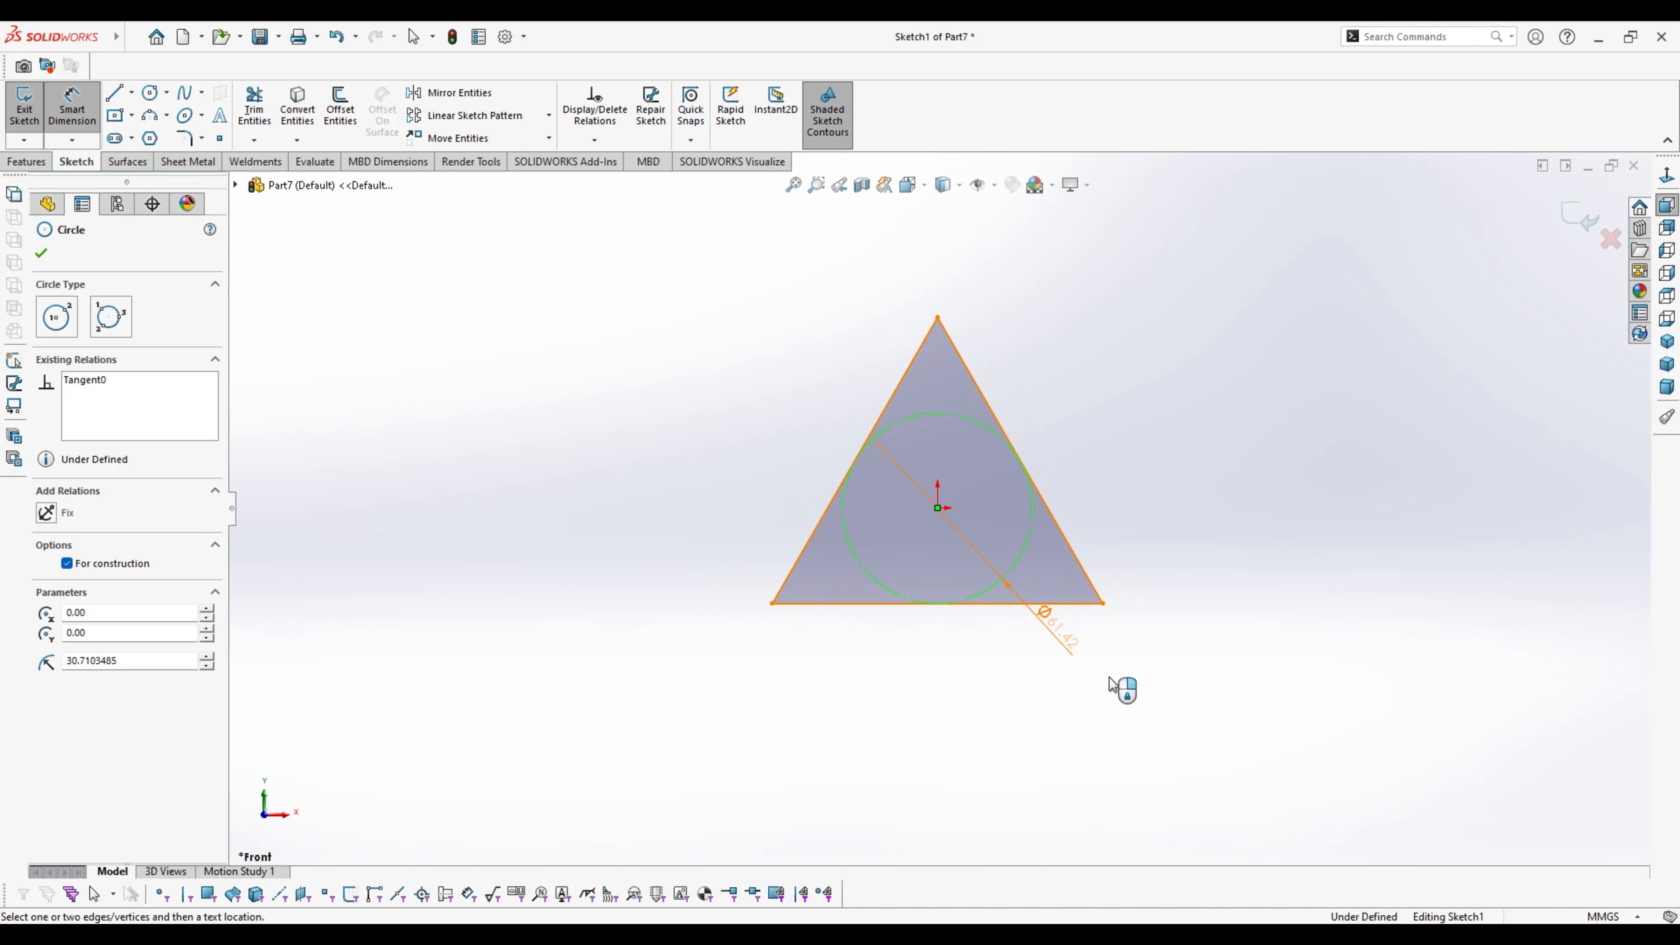
pyautogui.click(1236, 751)
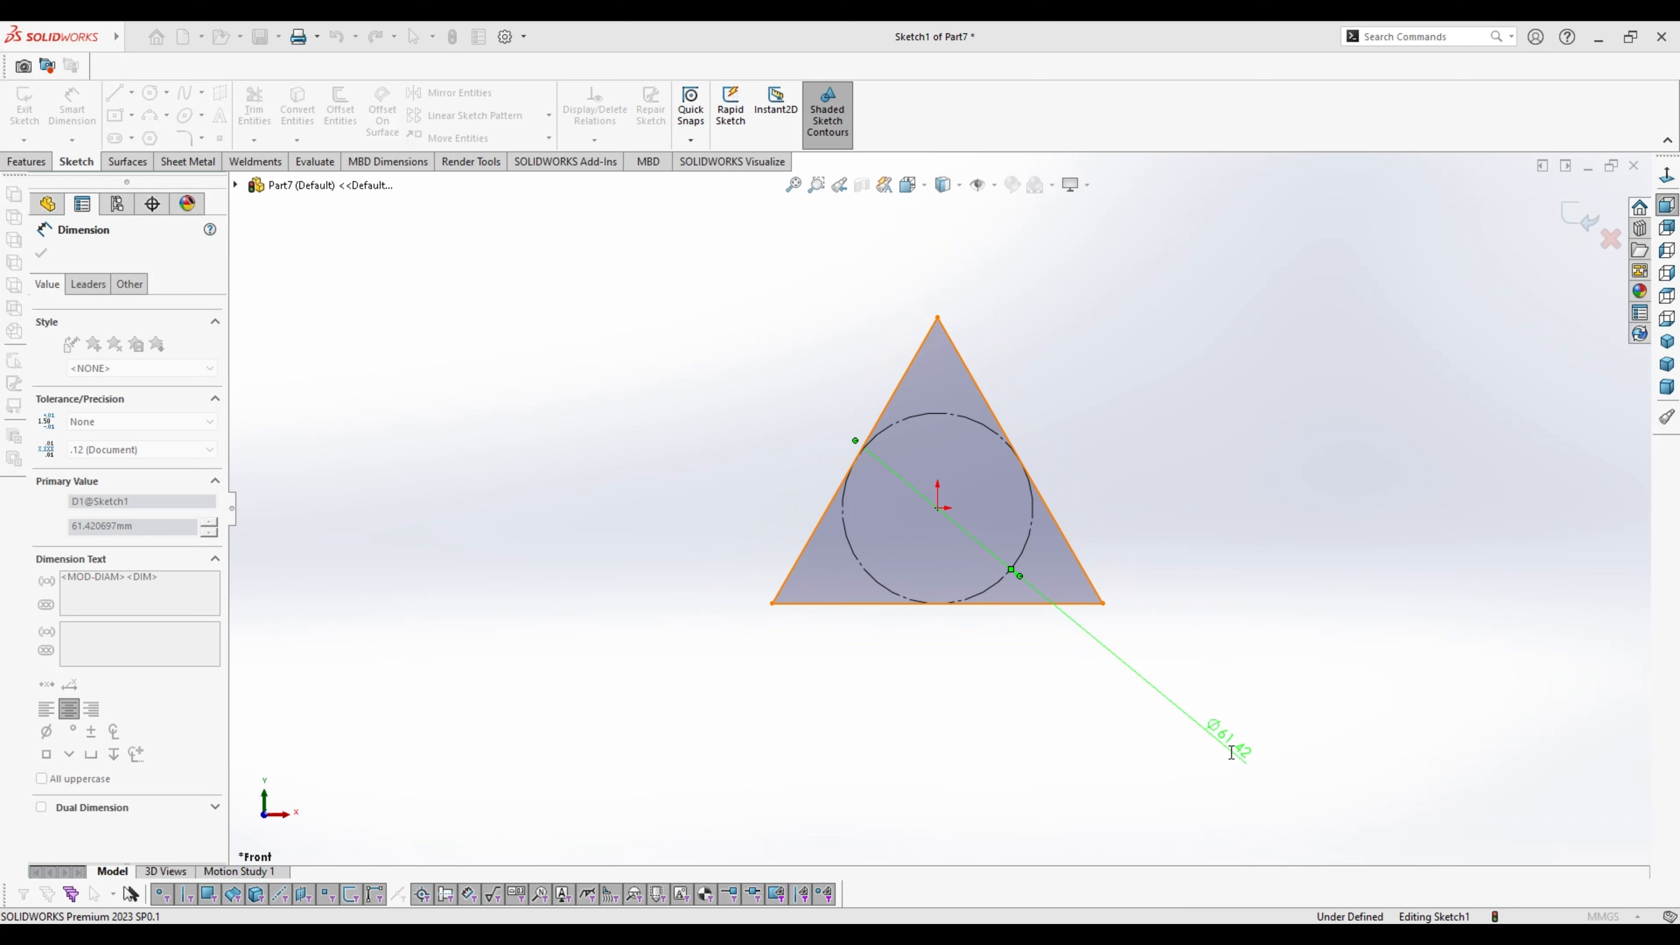
pyautogui.write('65')
pyautogui.press('Return')
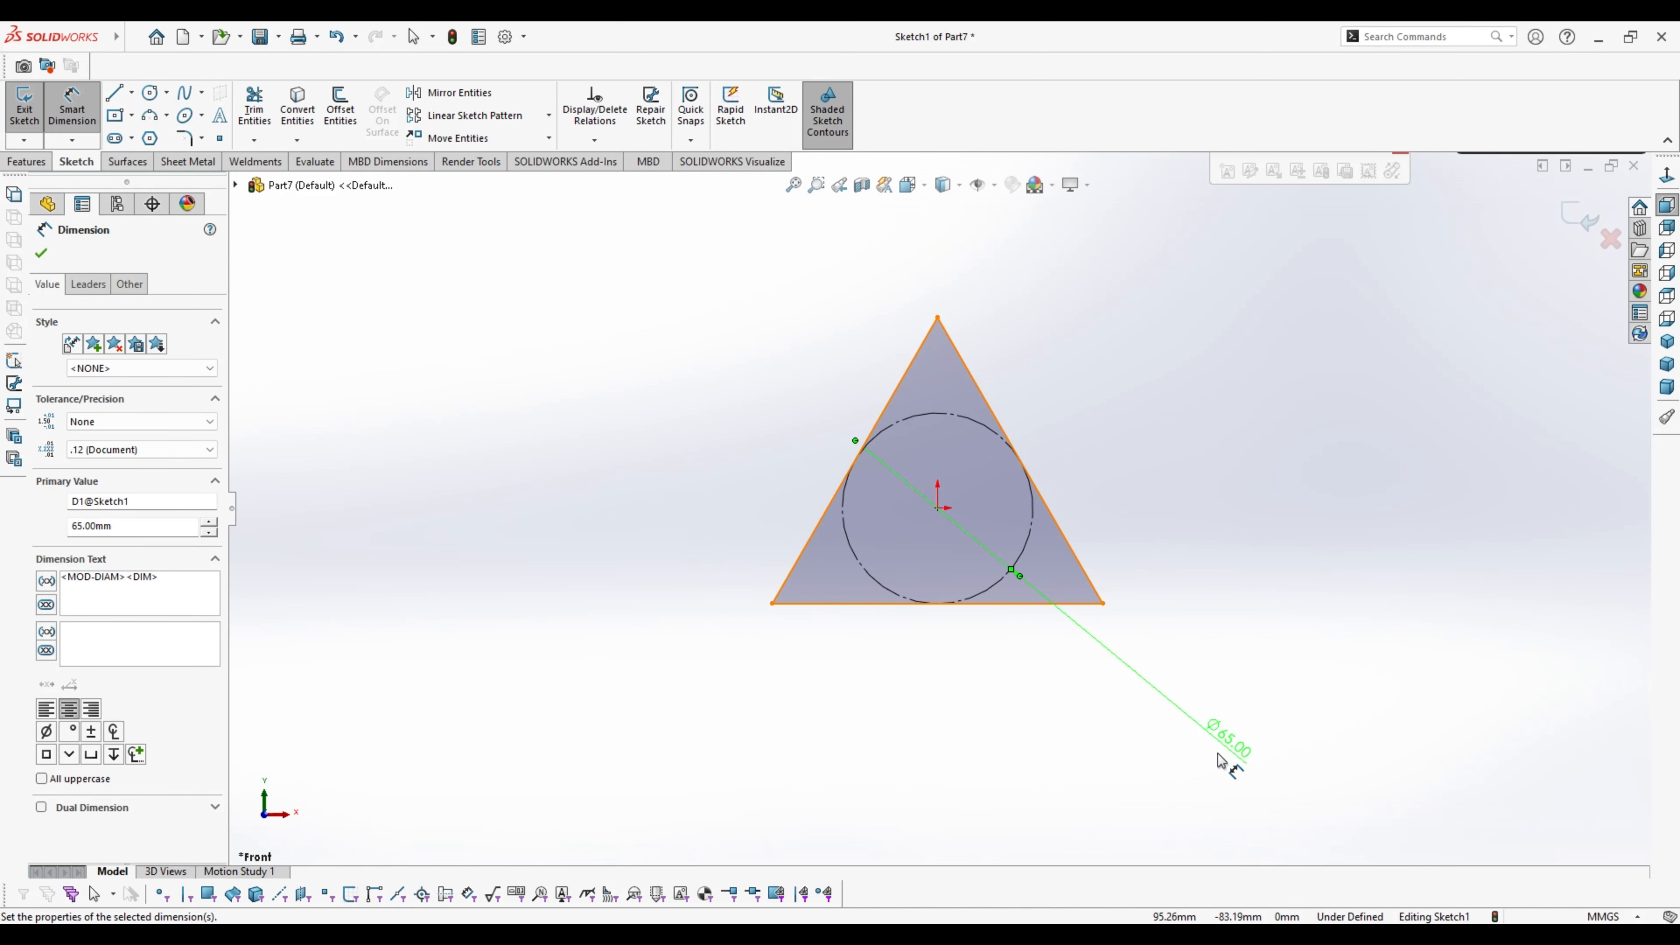
pyautogui.click(849, 605)
pyautogui.click(861, 673)
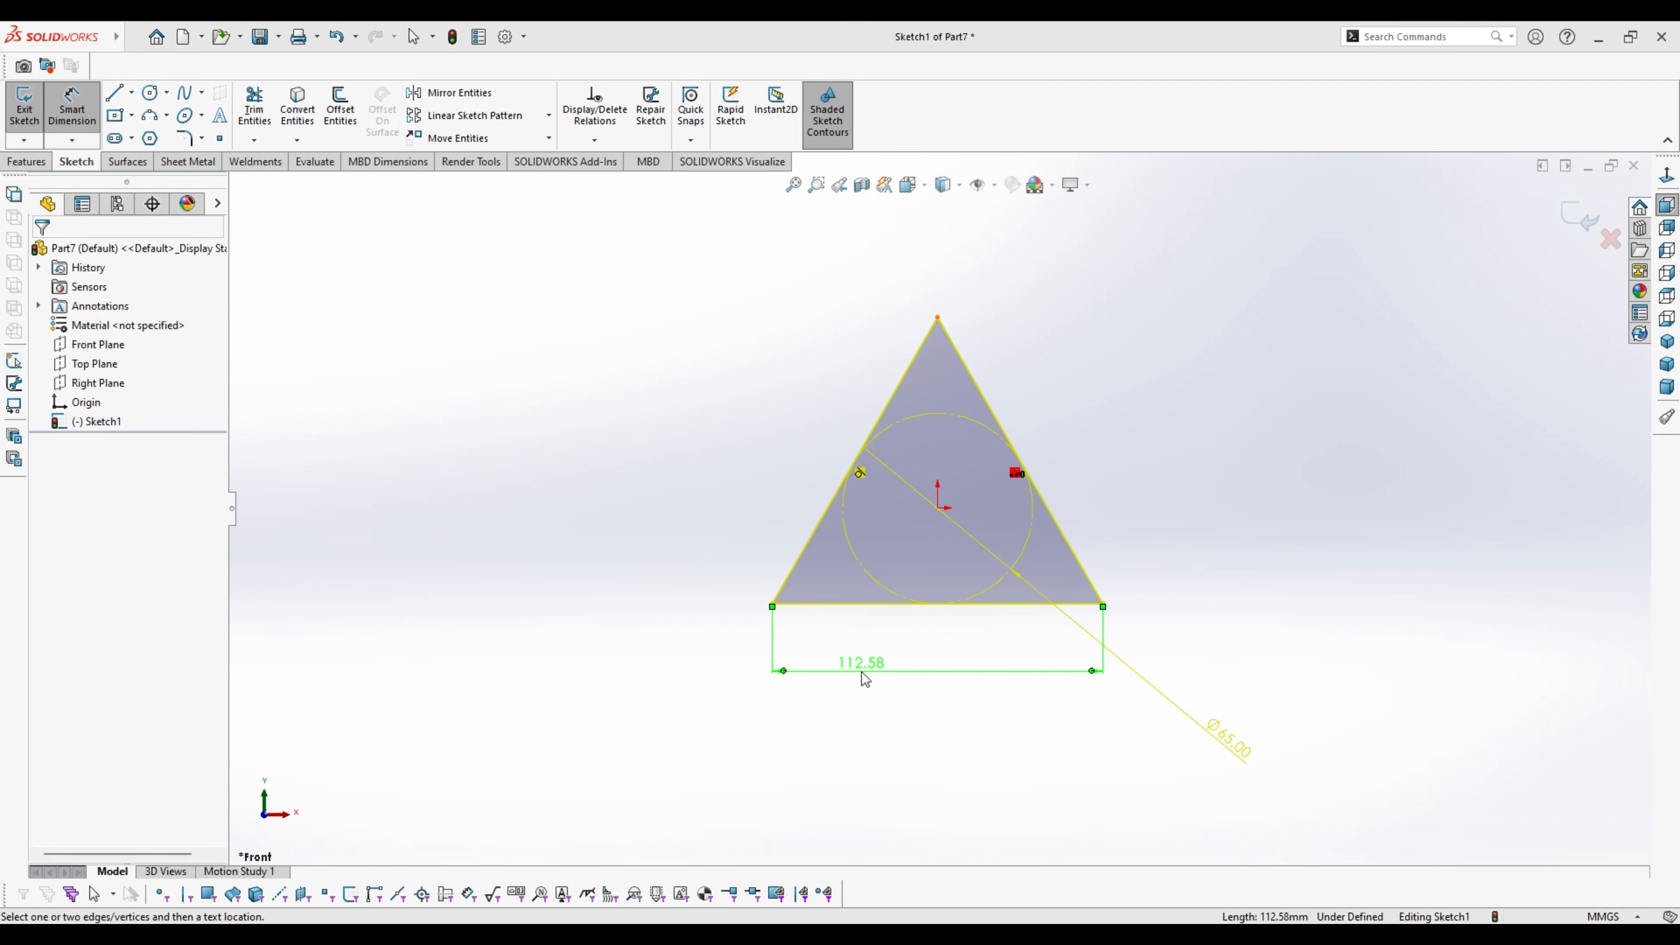
pyautogui.press('Escape')
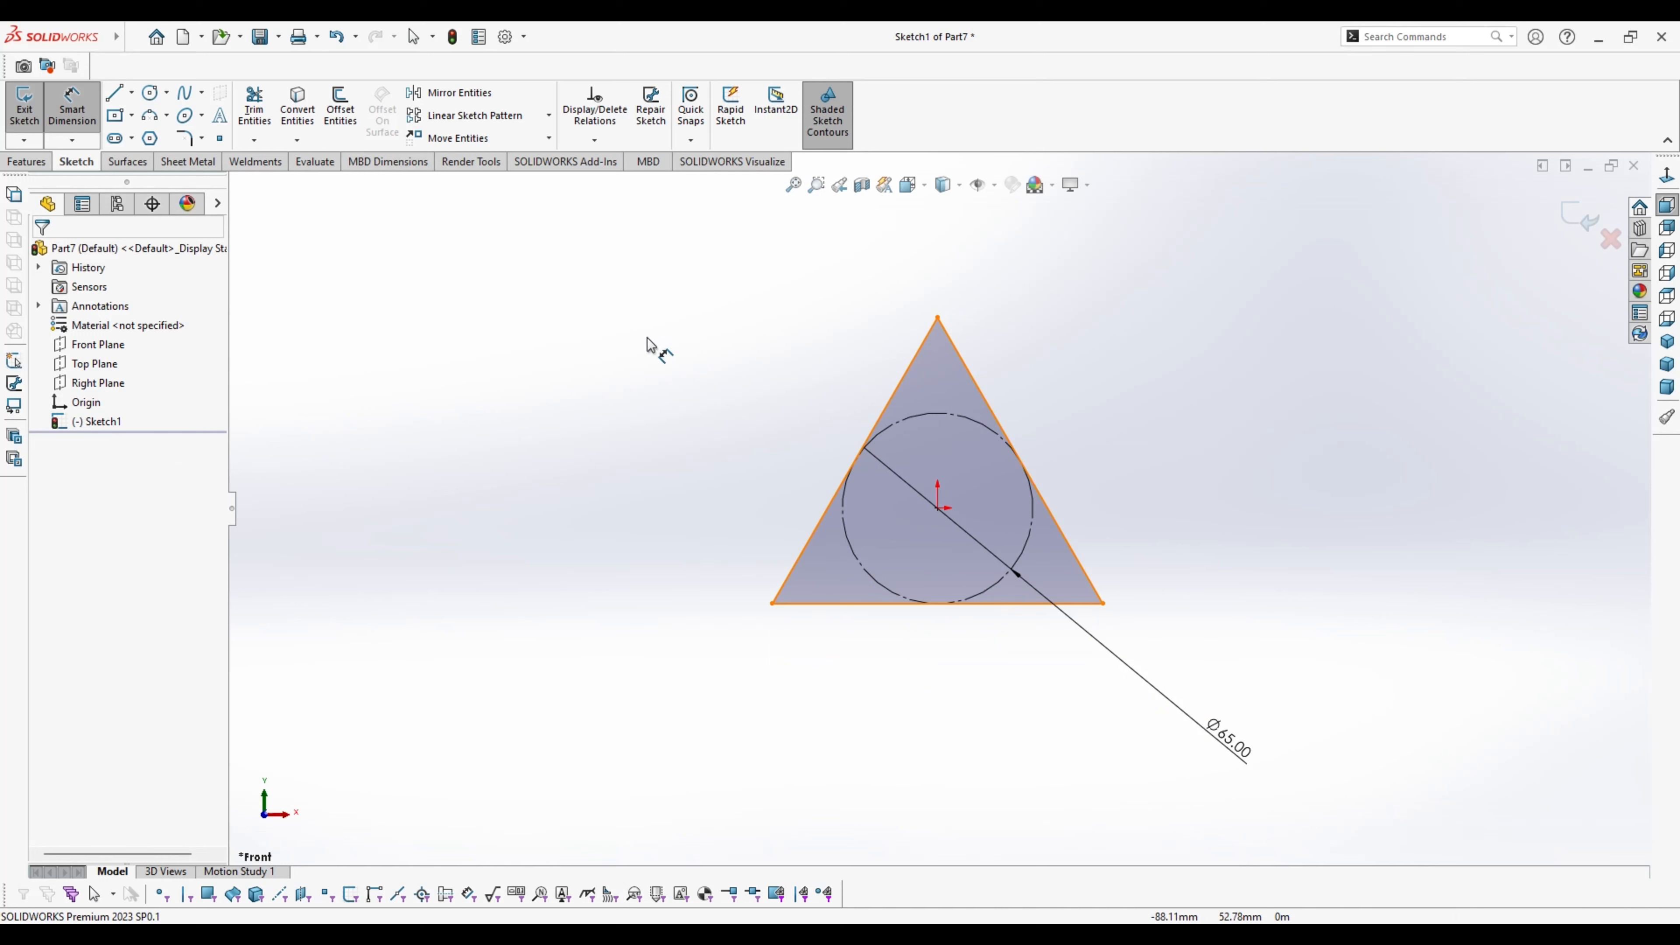
# Create a 1.20 mm thick sheet metal base flange from the triangle sketch
pyautogui.click(166, 163)
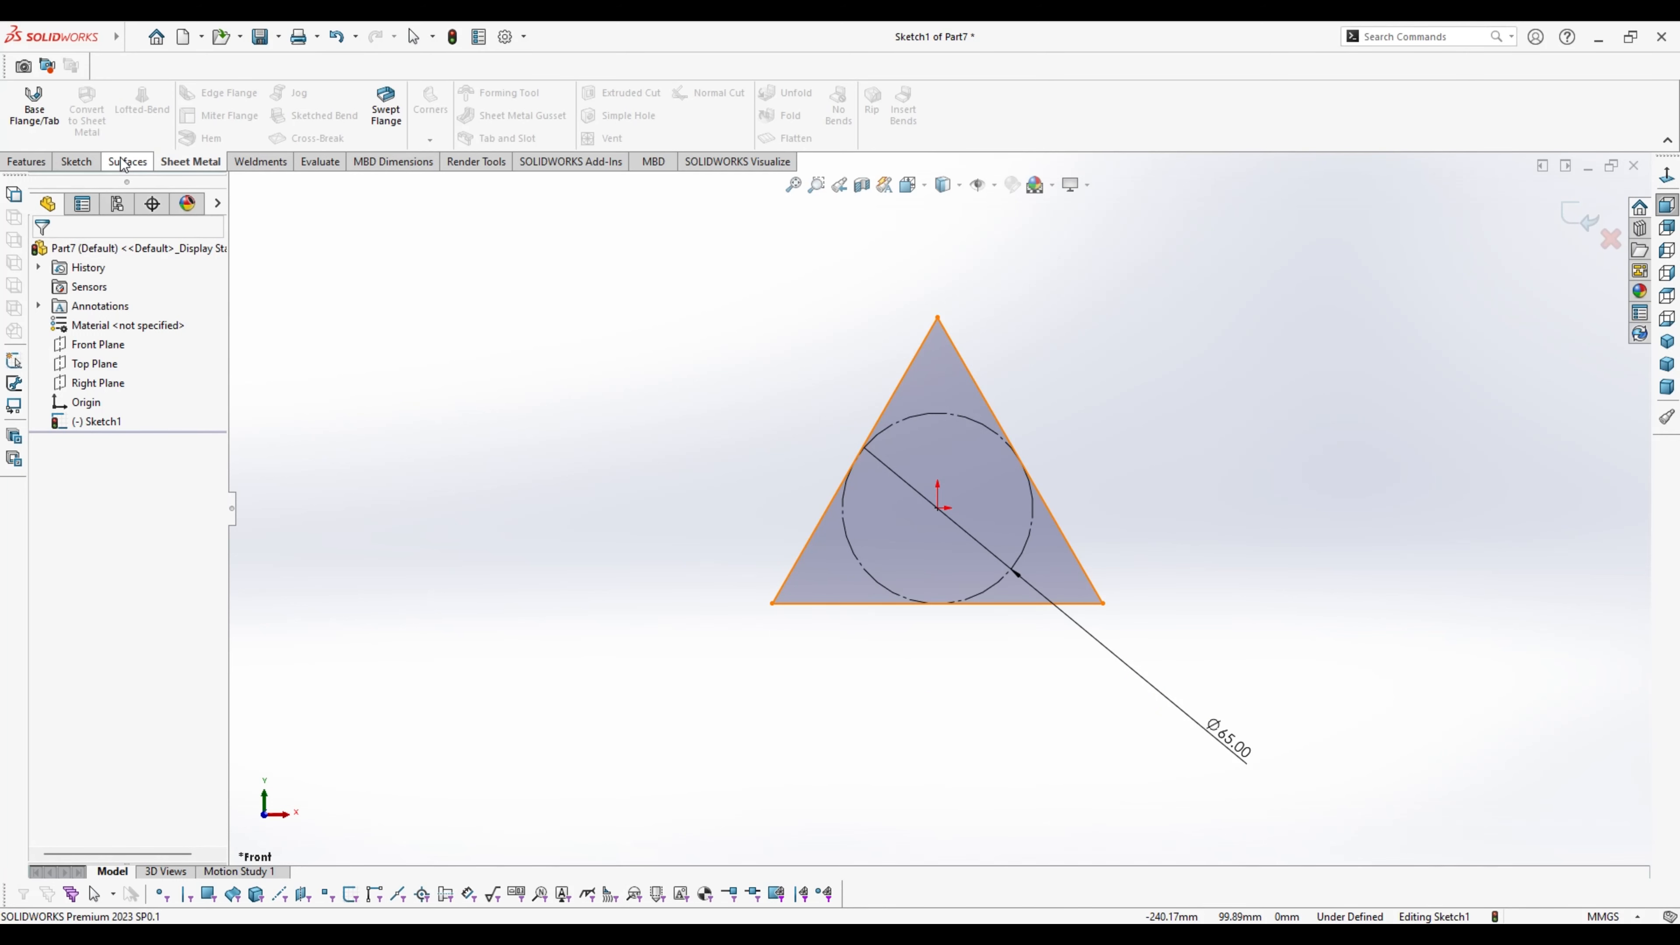
pyautogui.click(47, 127)
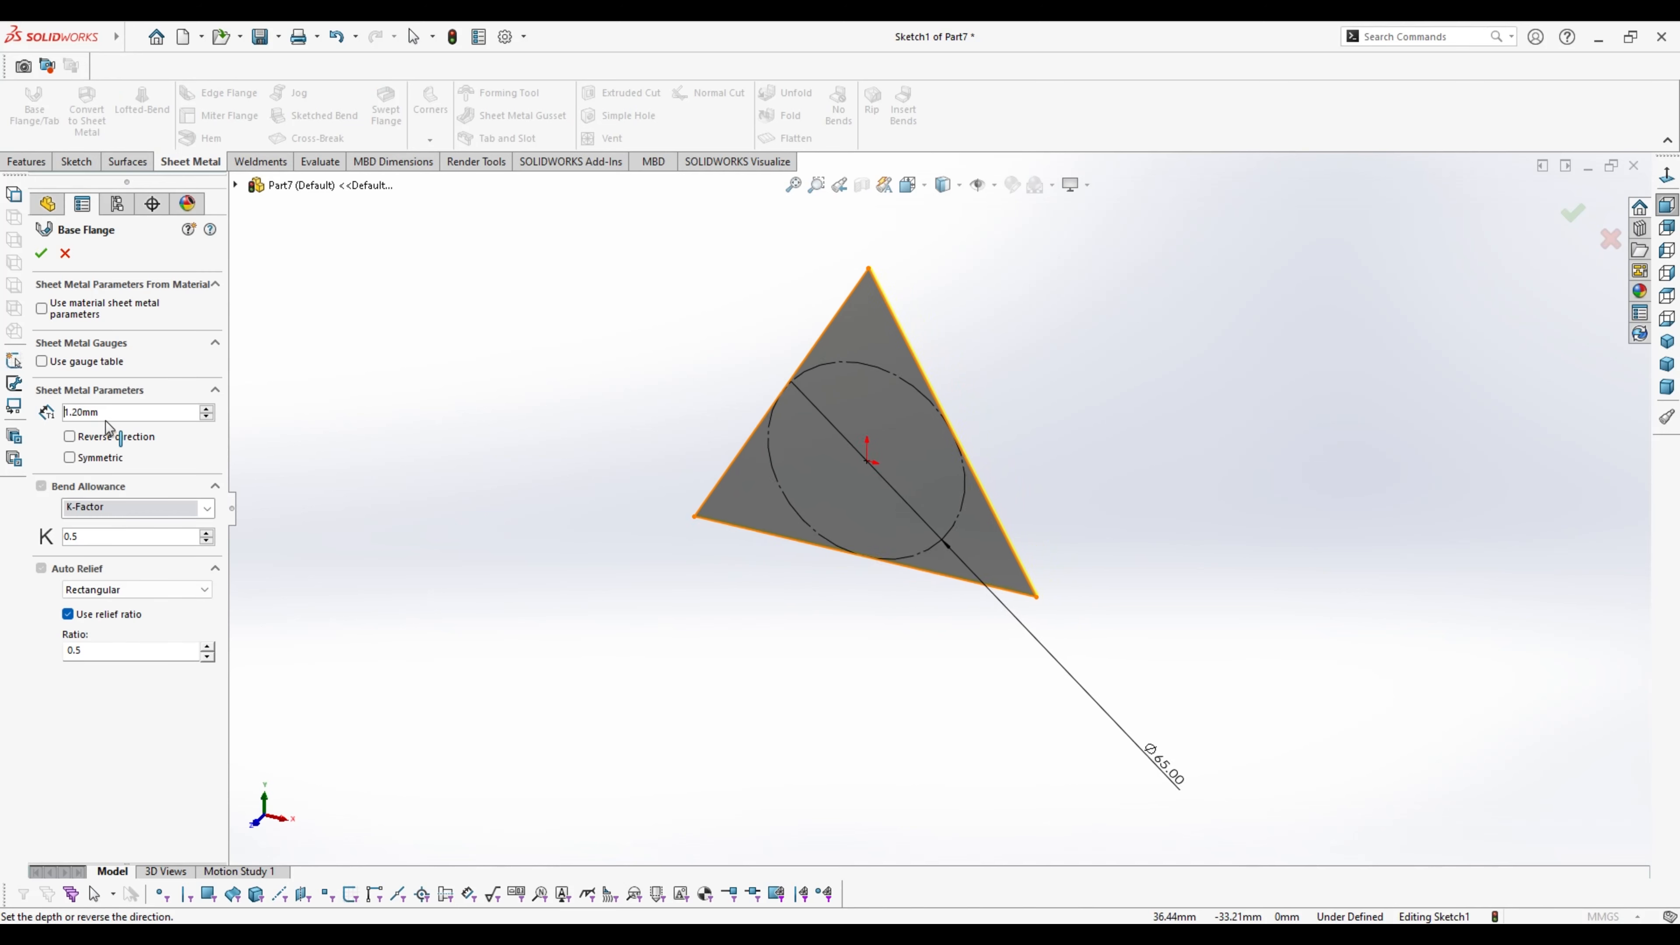
pyautogui.press('Return')
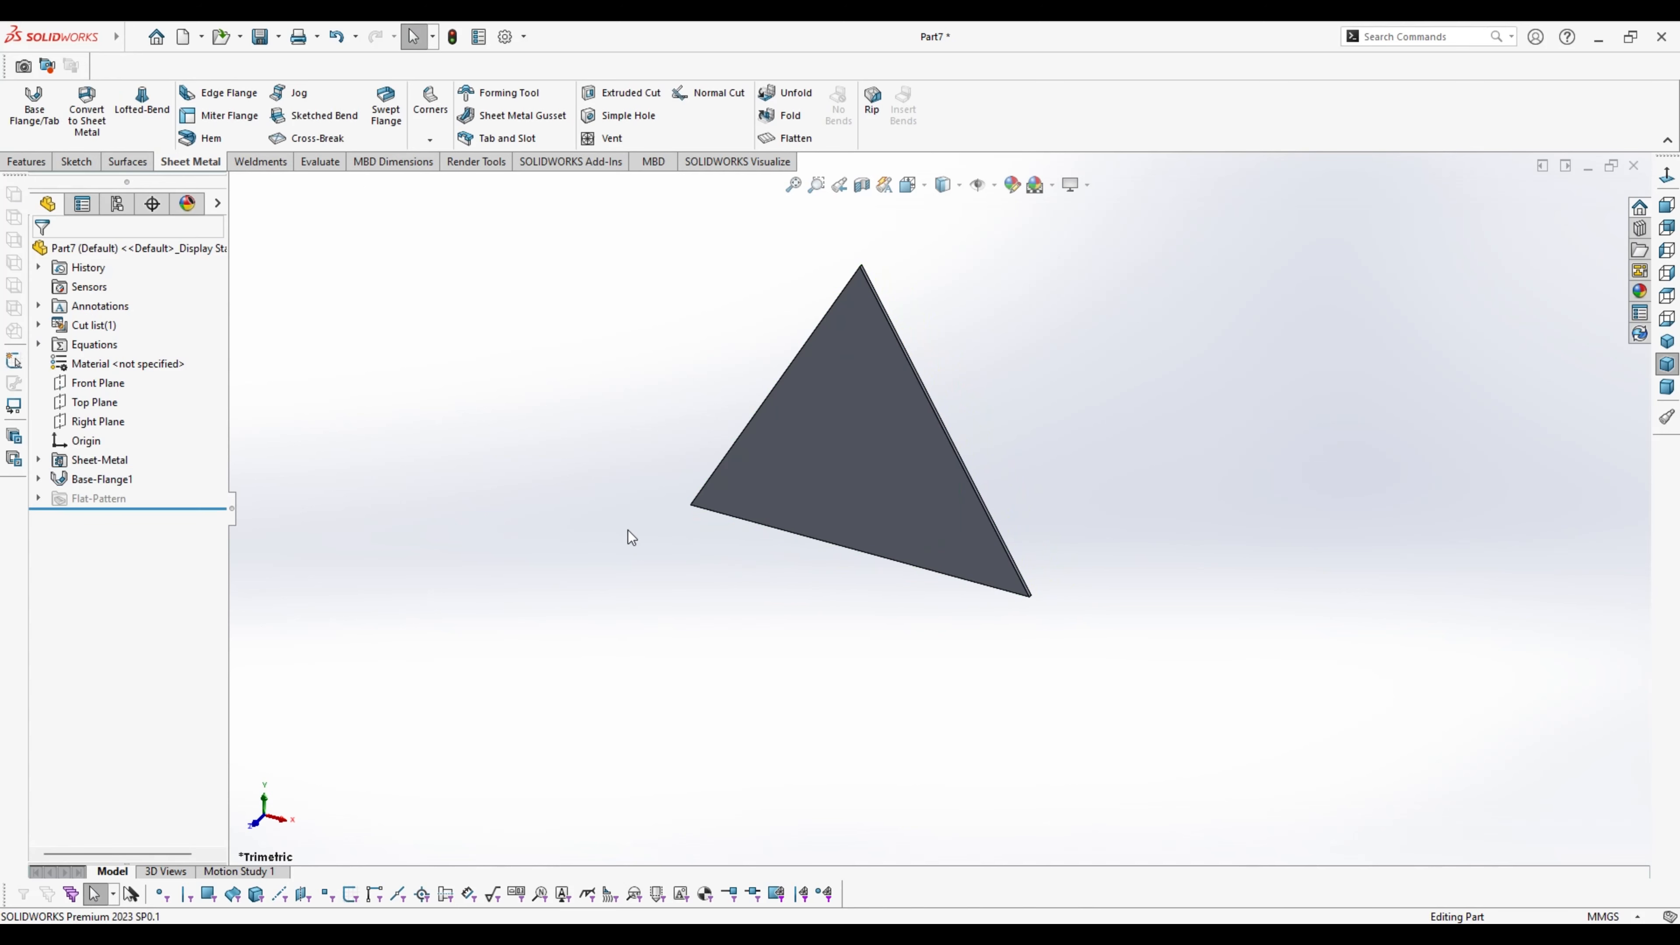
# Start a new sketch on the front face of the triangular sheet metal plate
pyautogui.click(884, 462)
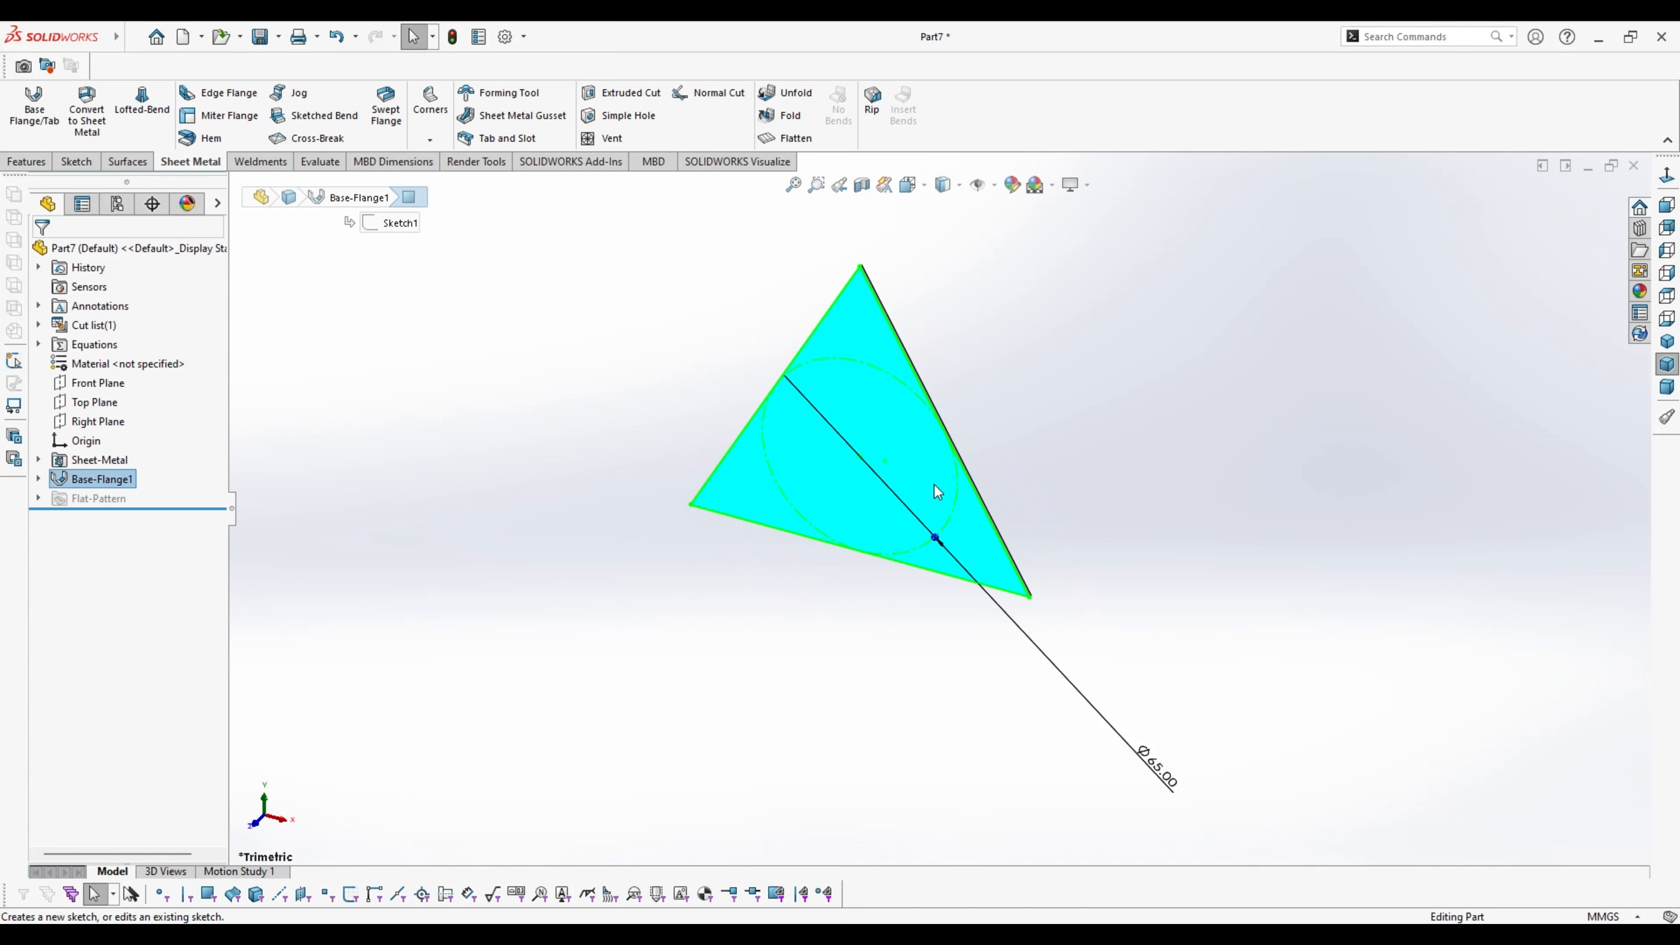
pyautogui.click(648, 613)
pyautogui.click(792, 456)
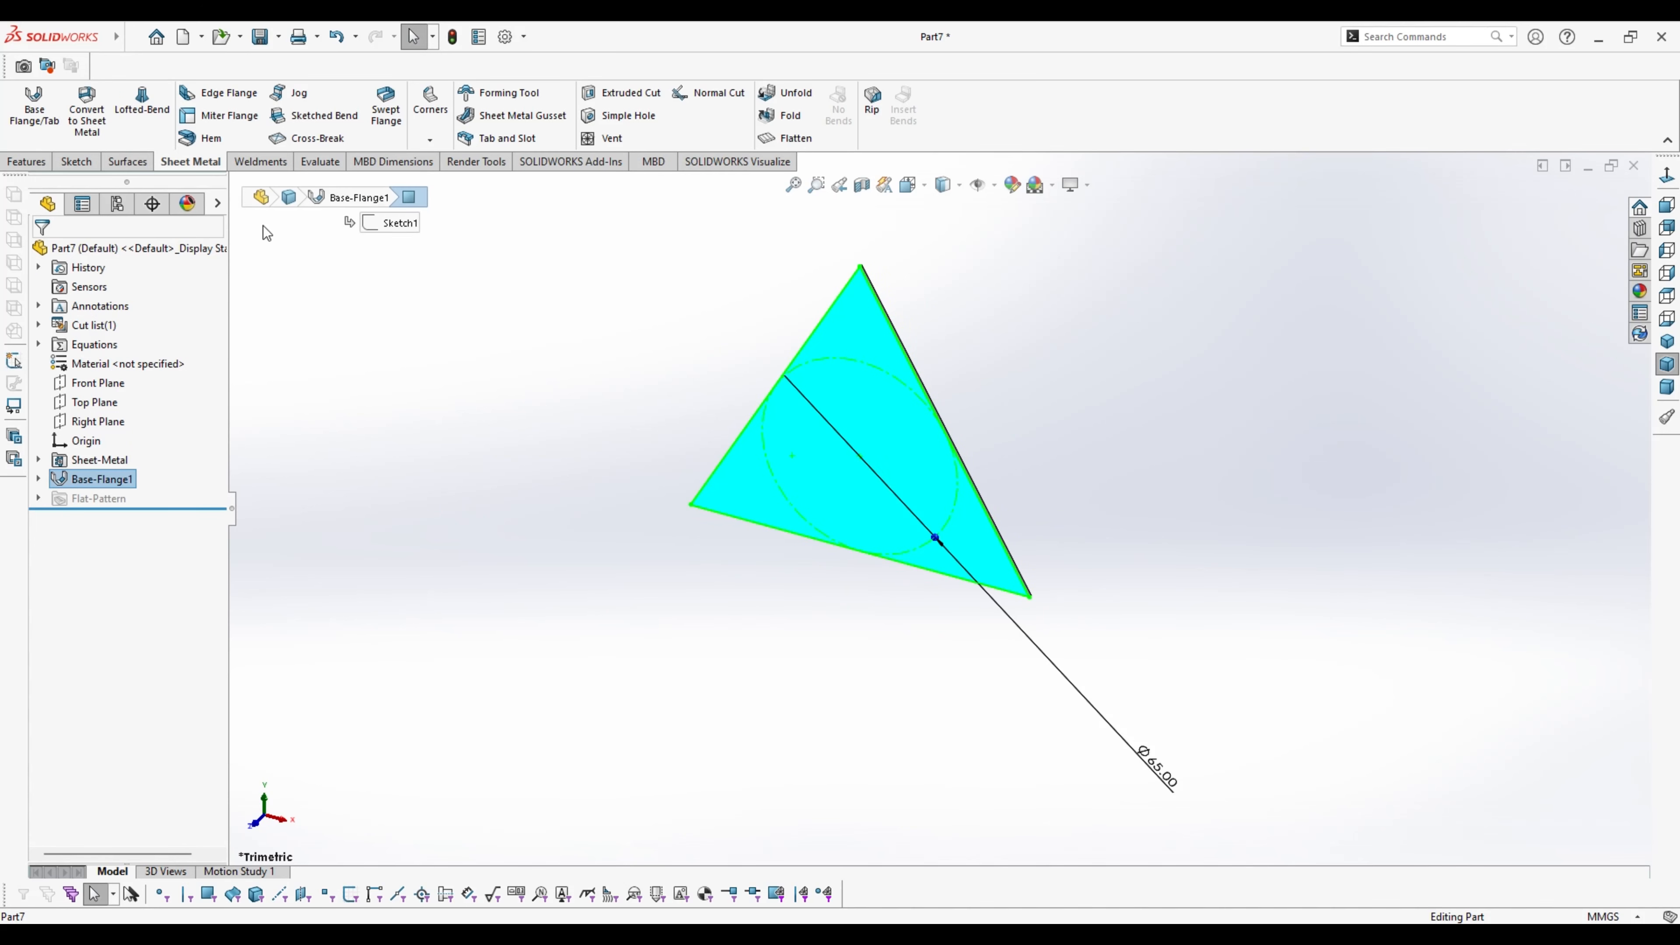
pyautogui.click(76, 162)
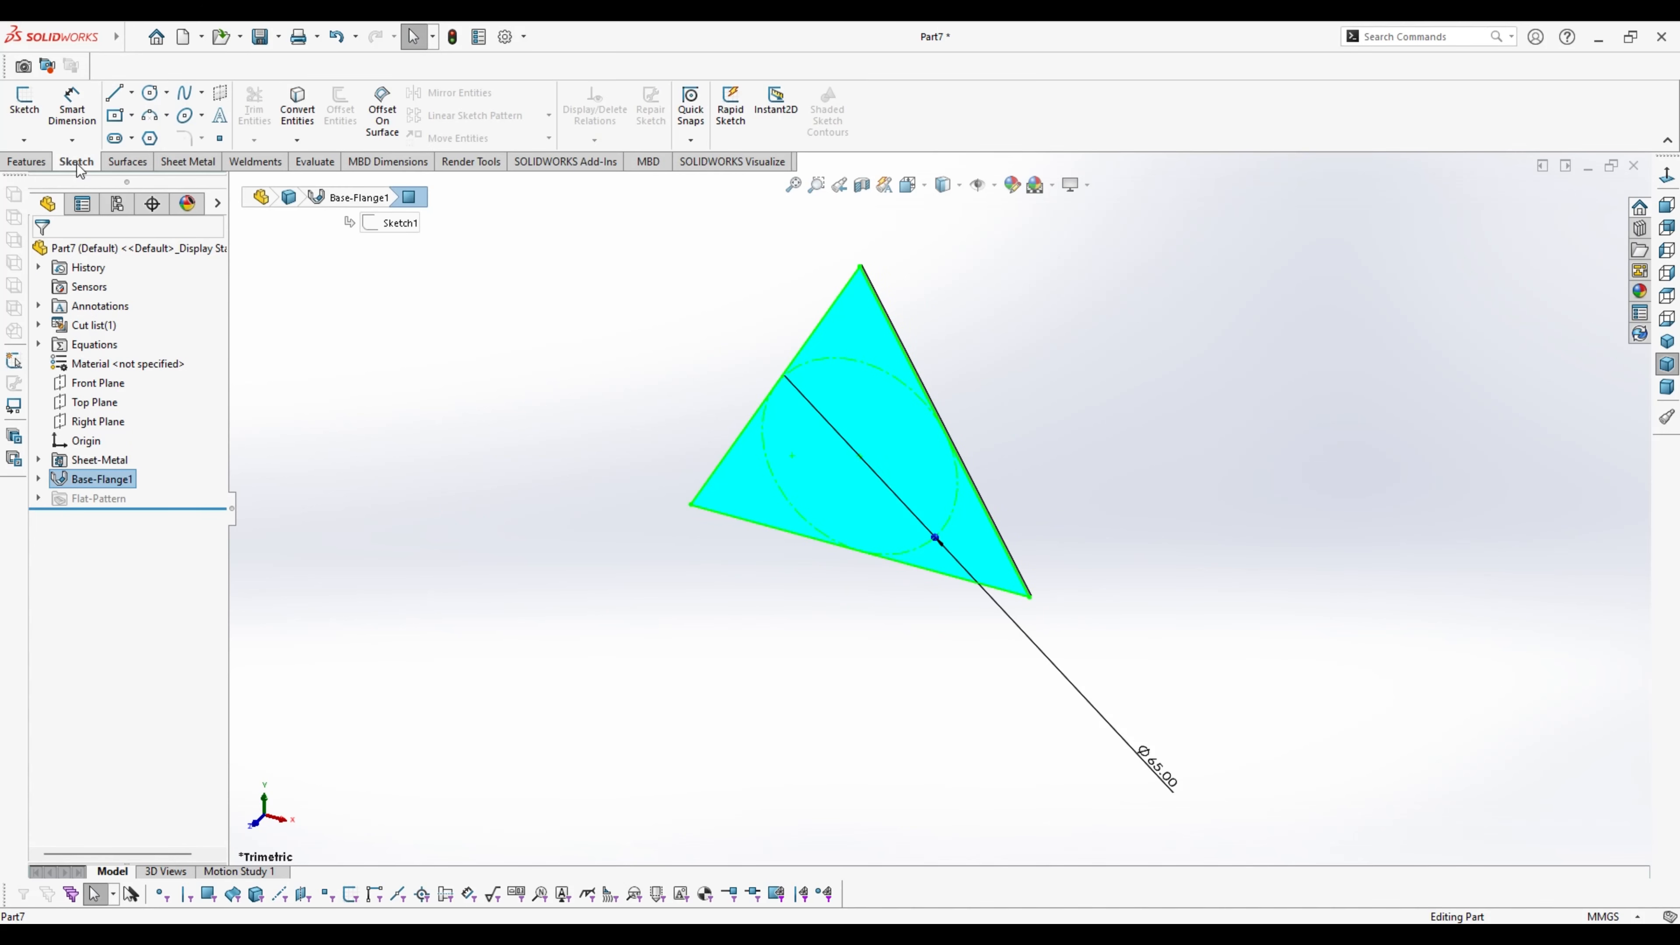
pyautogui.click(23, 103)
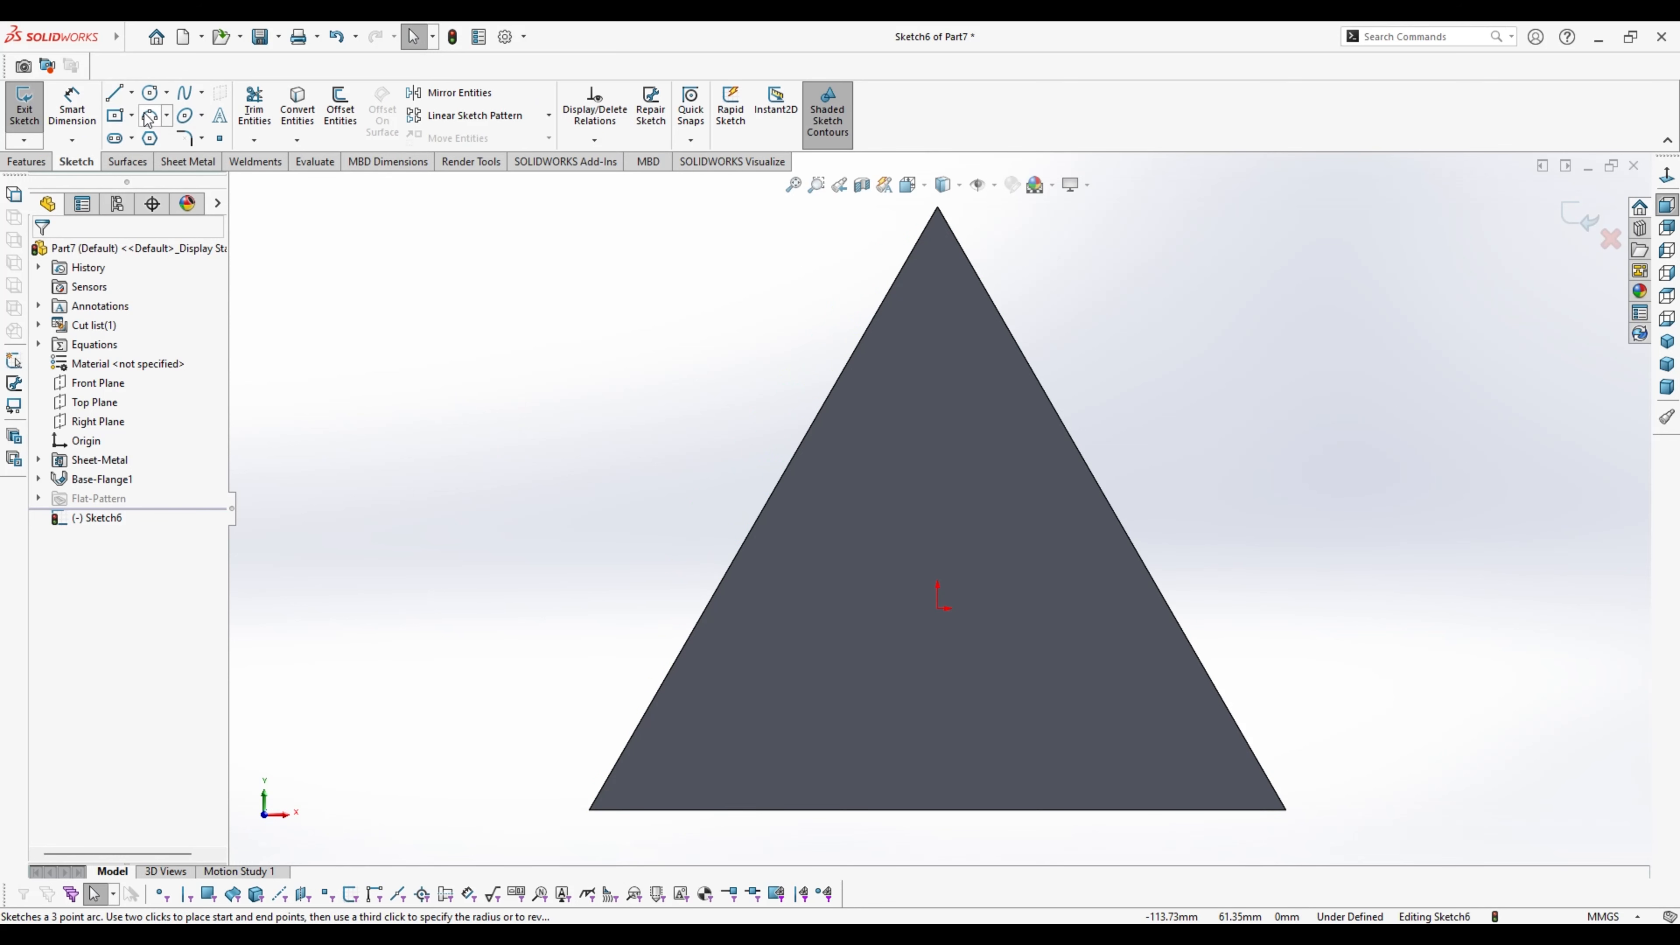
# Draw a circle of about 4.42 mm radius at the origin and four matching circles centred on its quadrant points
pyautogui.click(151, 98)
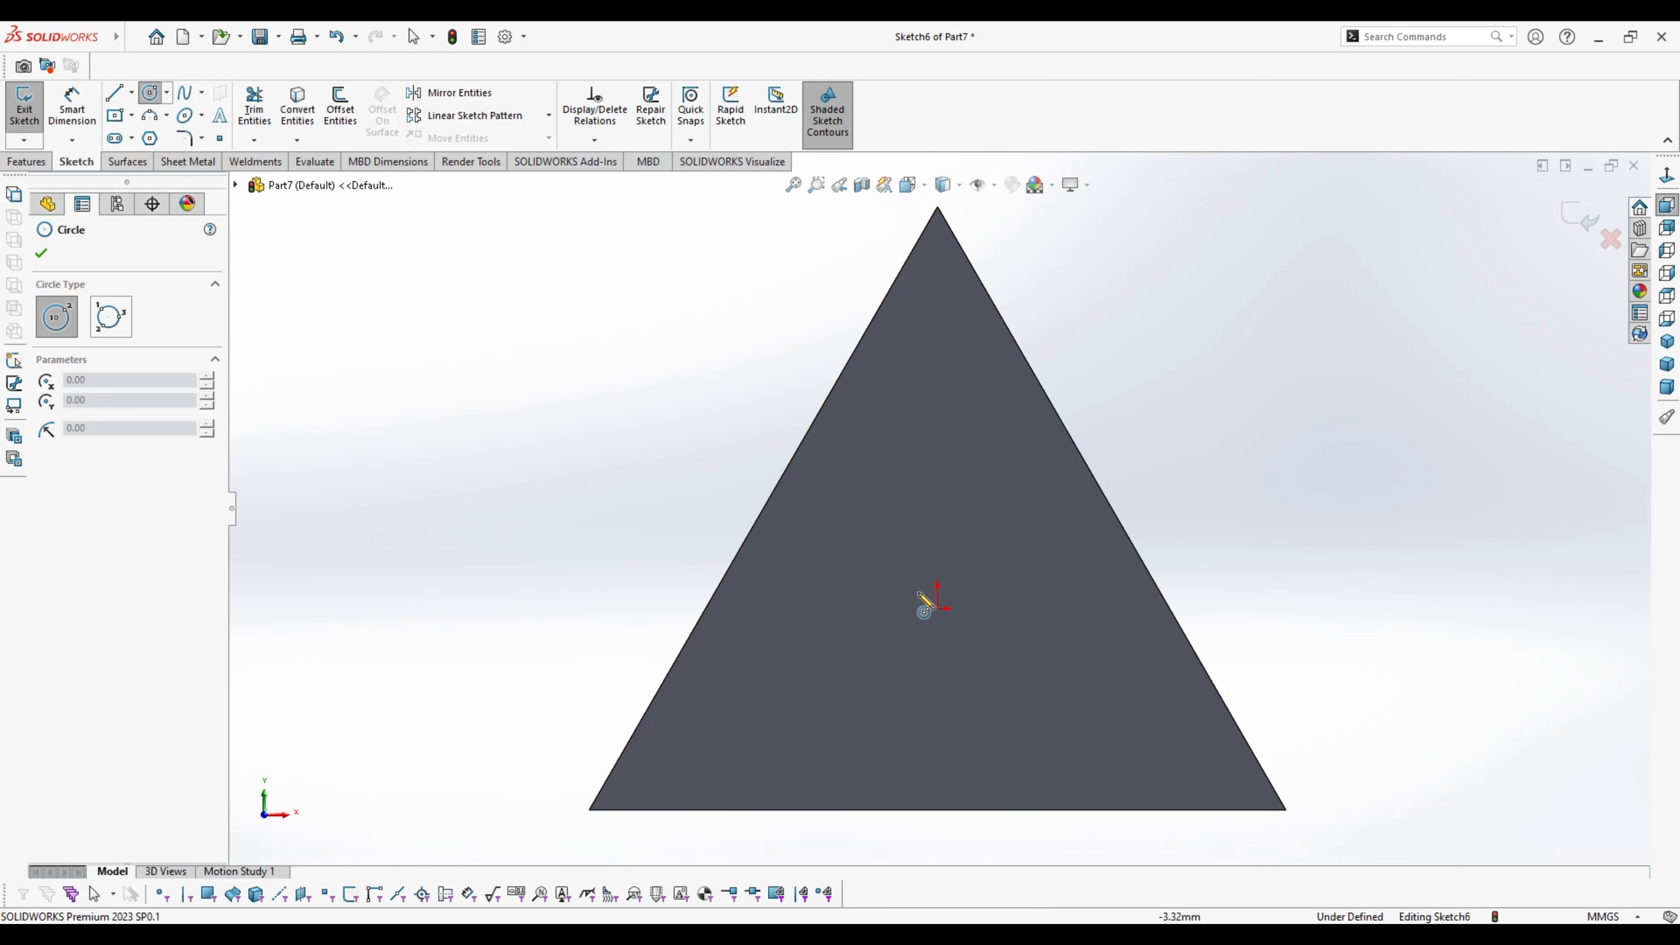
pyautogui.moveTo(938, 609)
pyautogui.mouseDown()
pyautogui.moveTo(956, 629)
pyautogui.moveTo(946, 592)
pyautogui.moveTo(967, 626)
pyautogui.moveTo(938, 600)
pyautogui.moveTo(940, 628)
pyautogui.moveTo(924, 613)
pyautogui.moveTo(947, 616)
pyautogui.mouseUp()
pyautogui.click(965, 609)
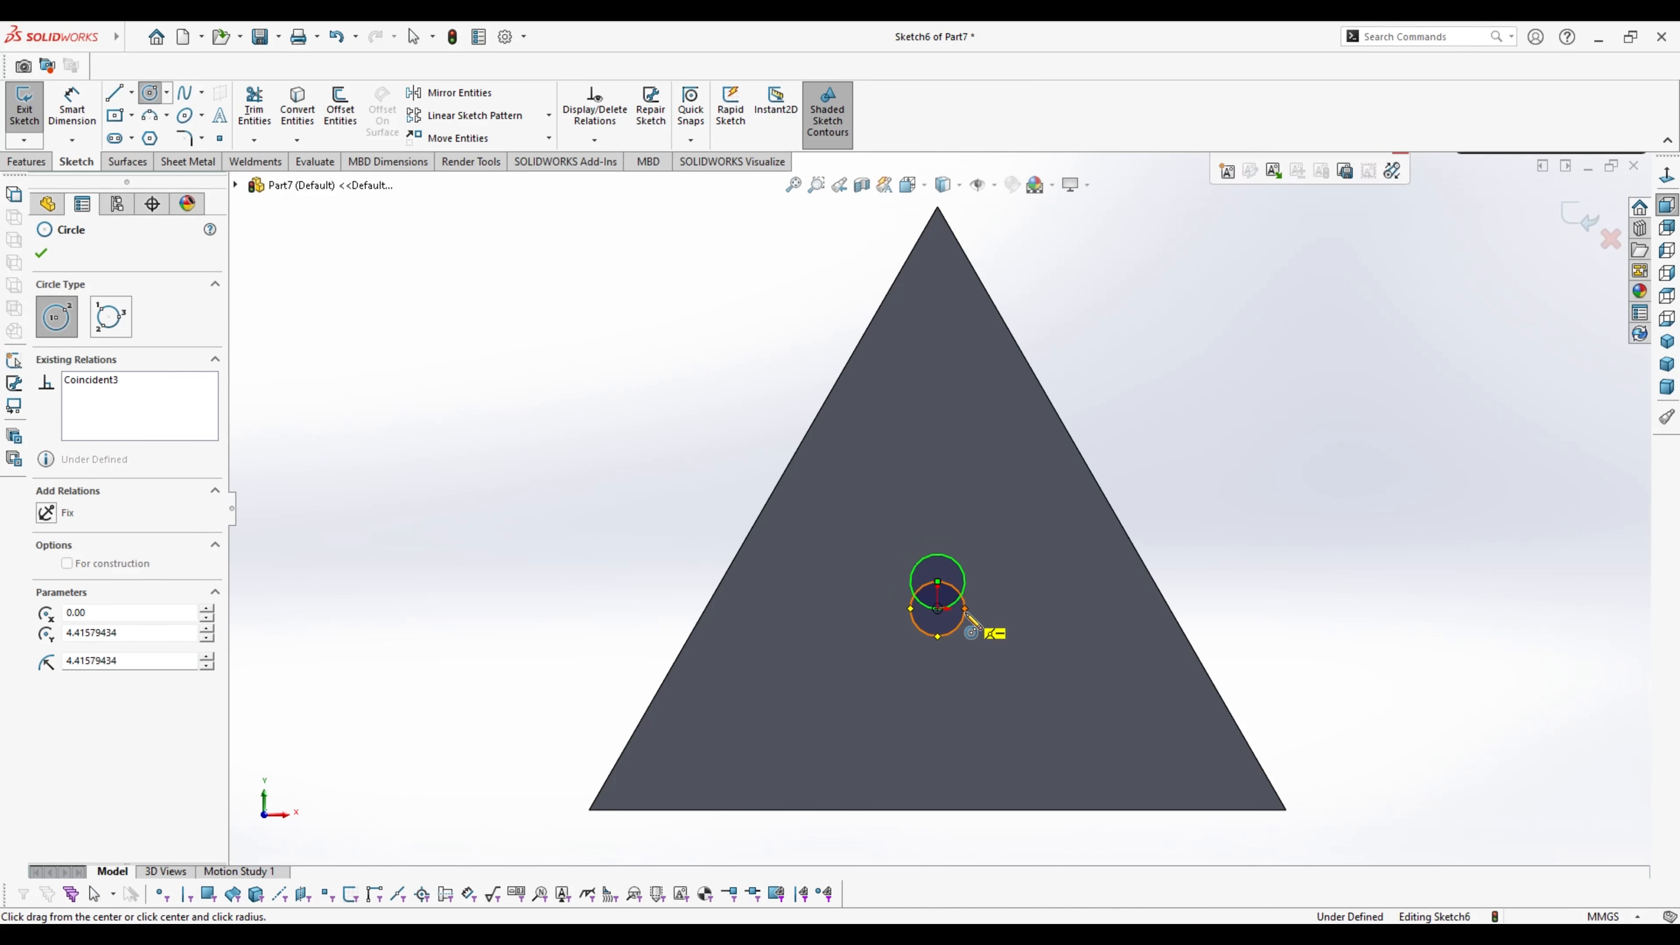
pyautogui.click(938, 609)
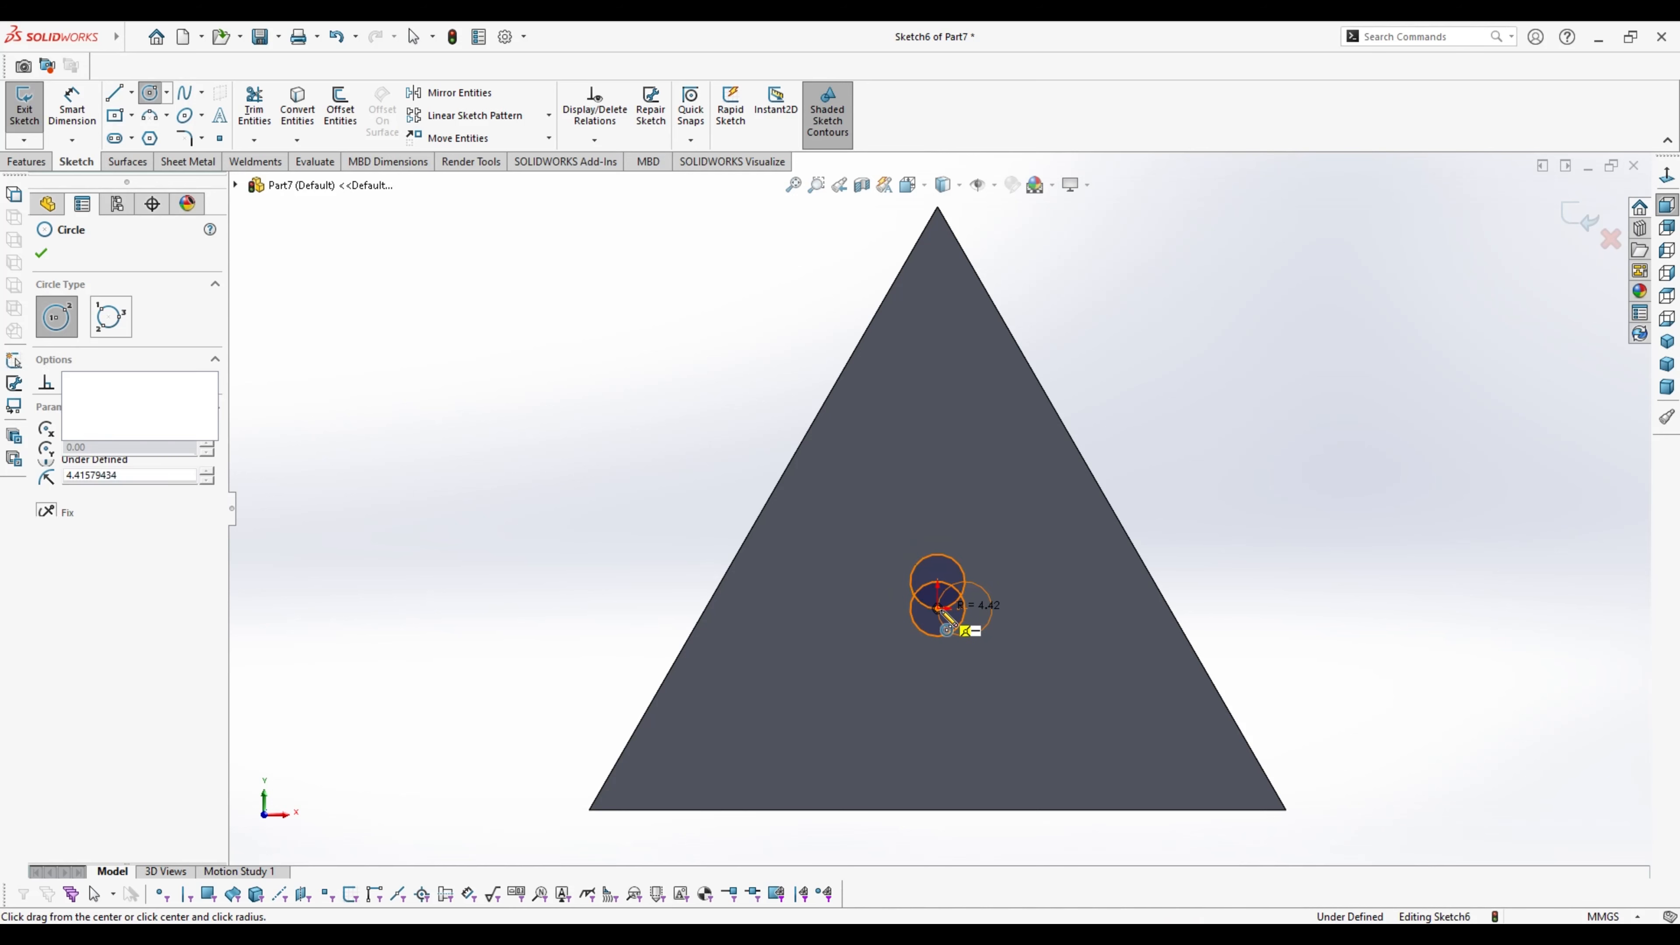
pyautogui.click(938, 637)
pyautogui.click(923, 618)
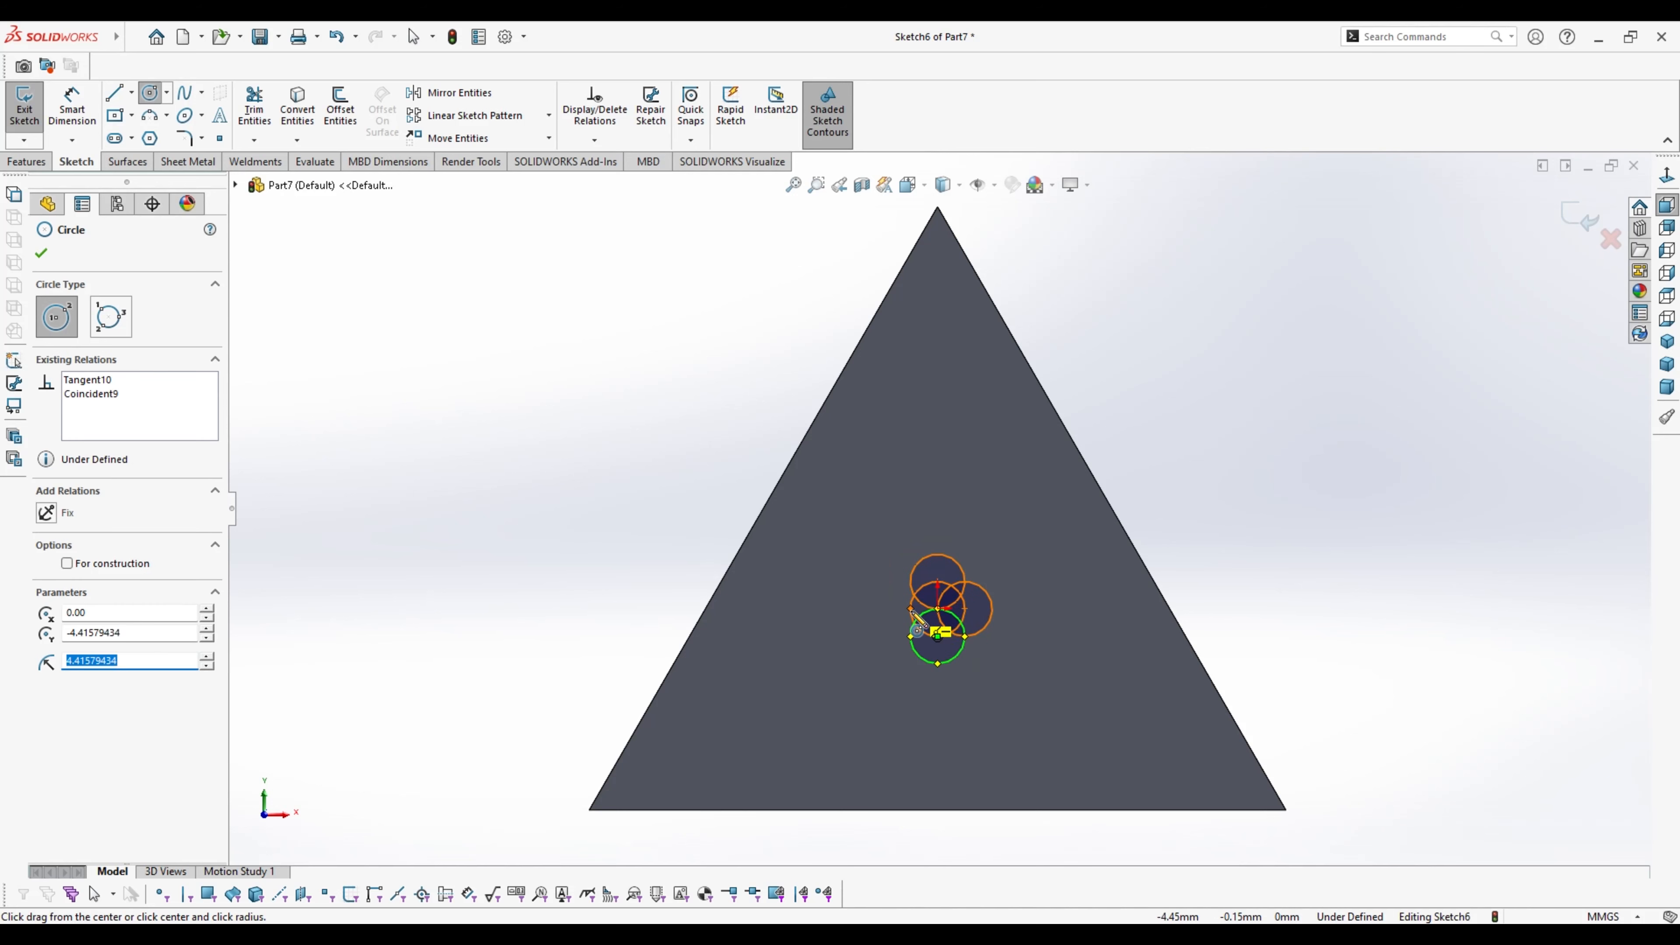
pyautogui.click(910, 610)
pyautogui.click(938, 609)
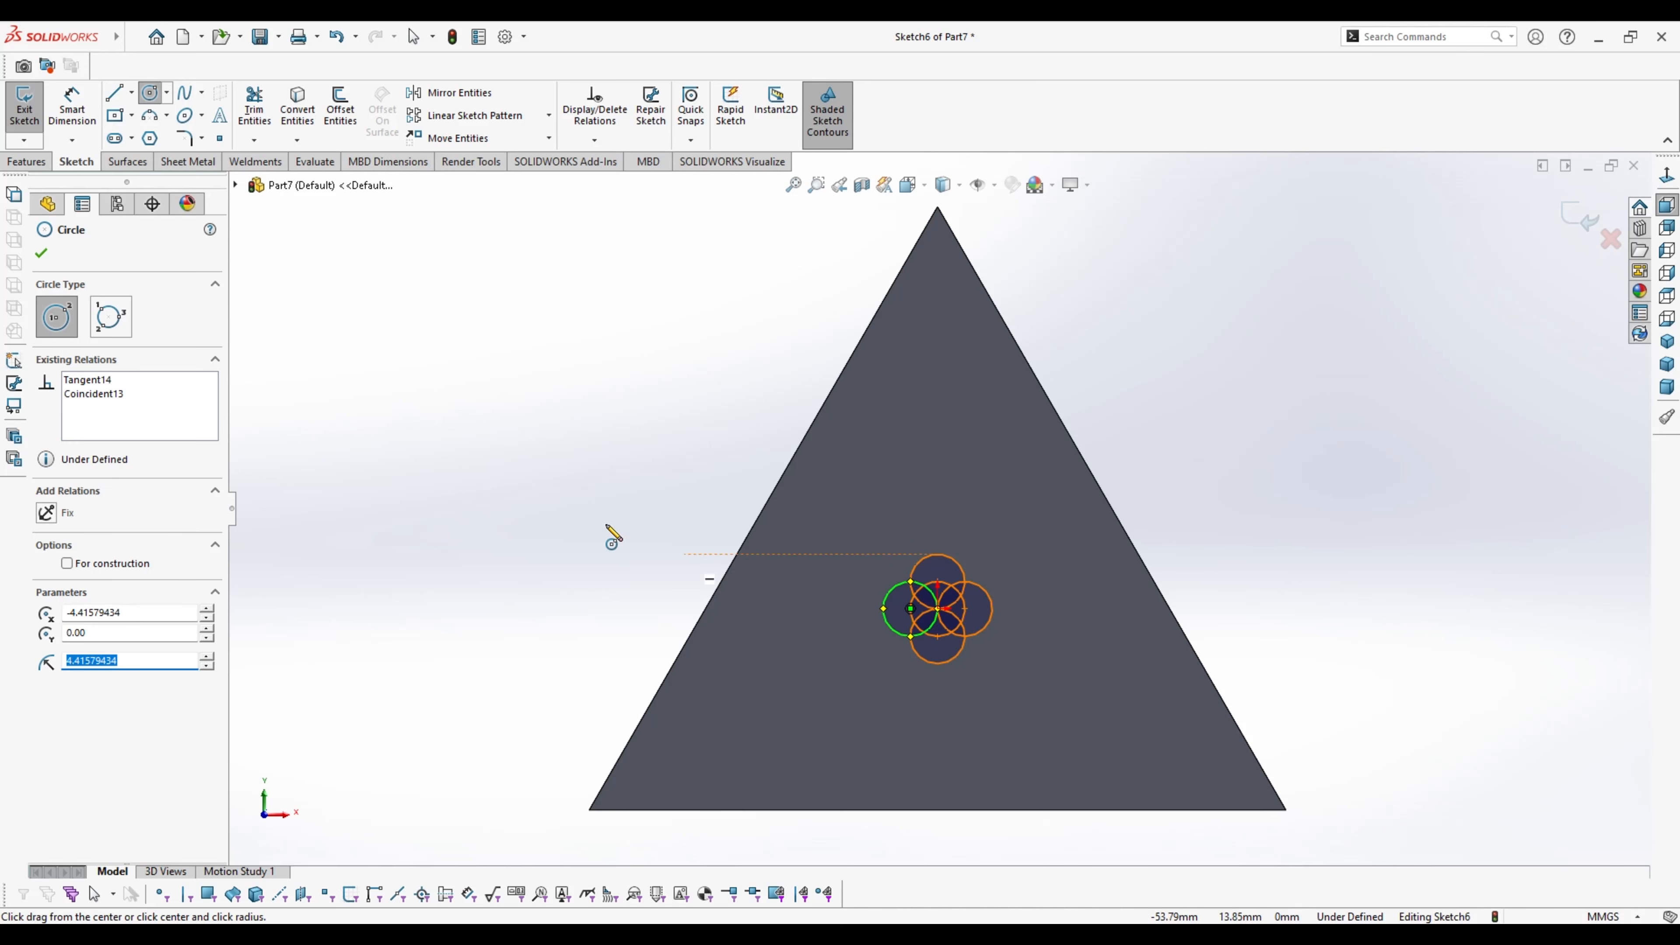
# Trim the central circle and all inner overlapping arcs with Trim to closest, leaving a four-lobed clover outline
pyautogui.click(254, 109)
pyautogui.scroll(-3, 950, 635)
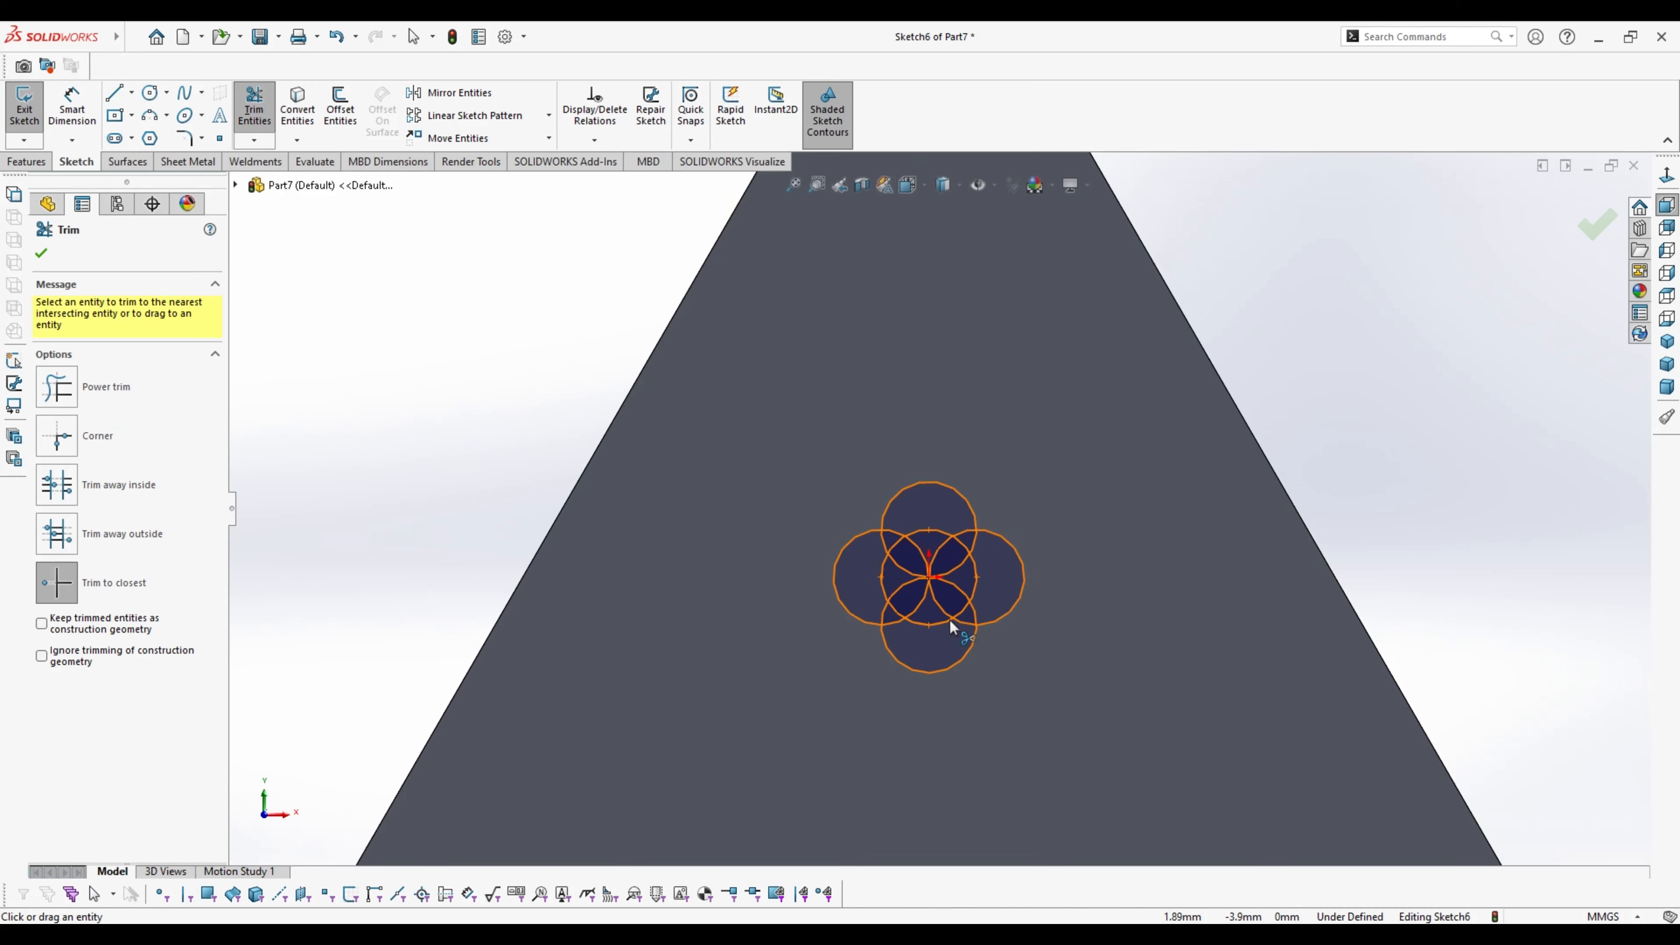
pyautogui.scroll(-2, 967, 602)
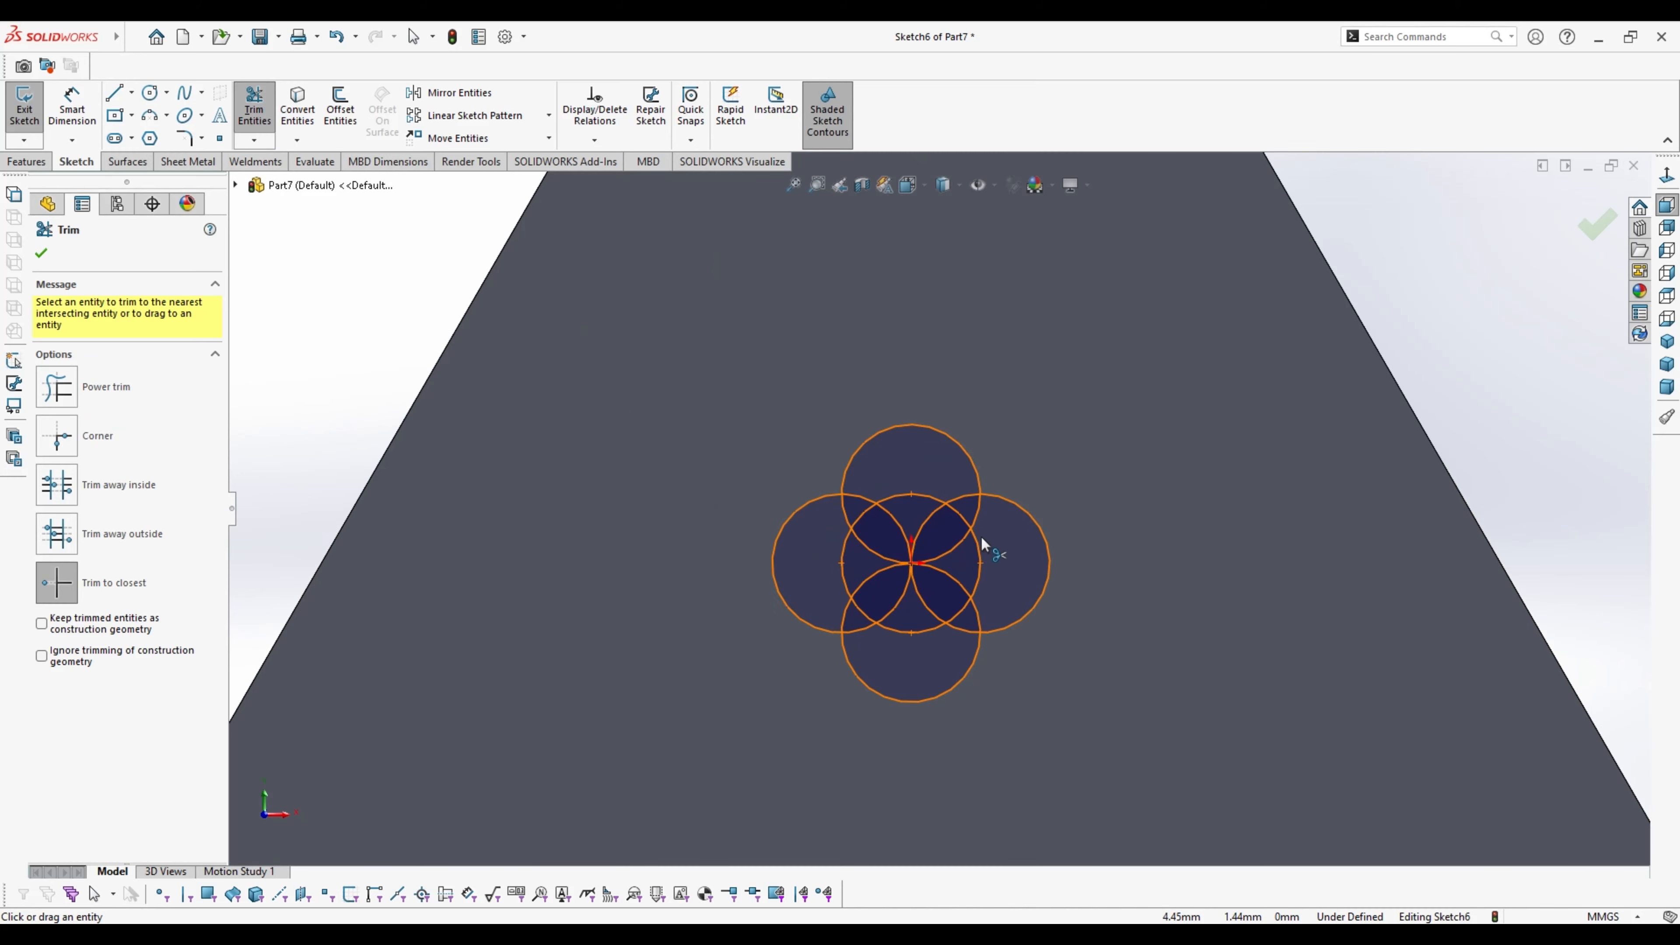
pyautogui.click(859, 508)
pyautogui.click(848, 518)
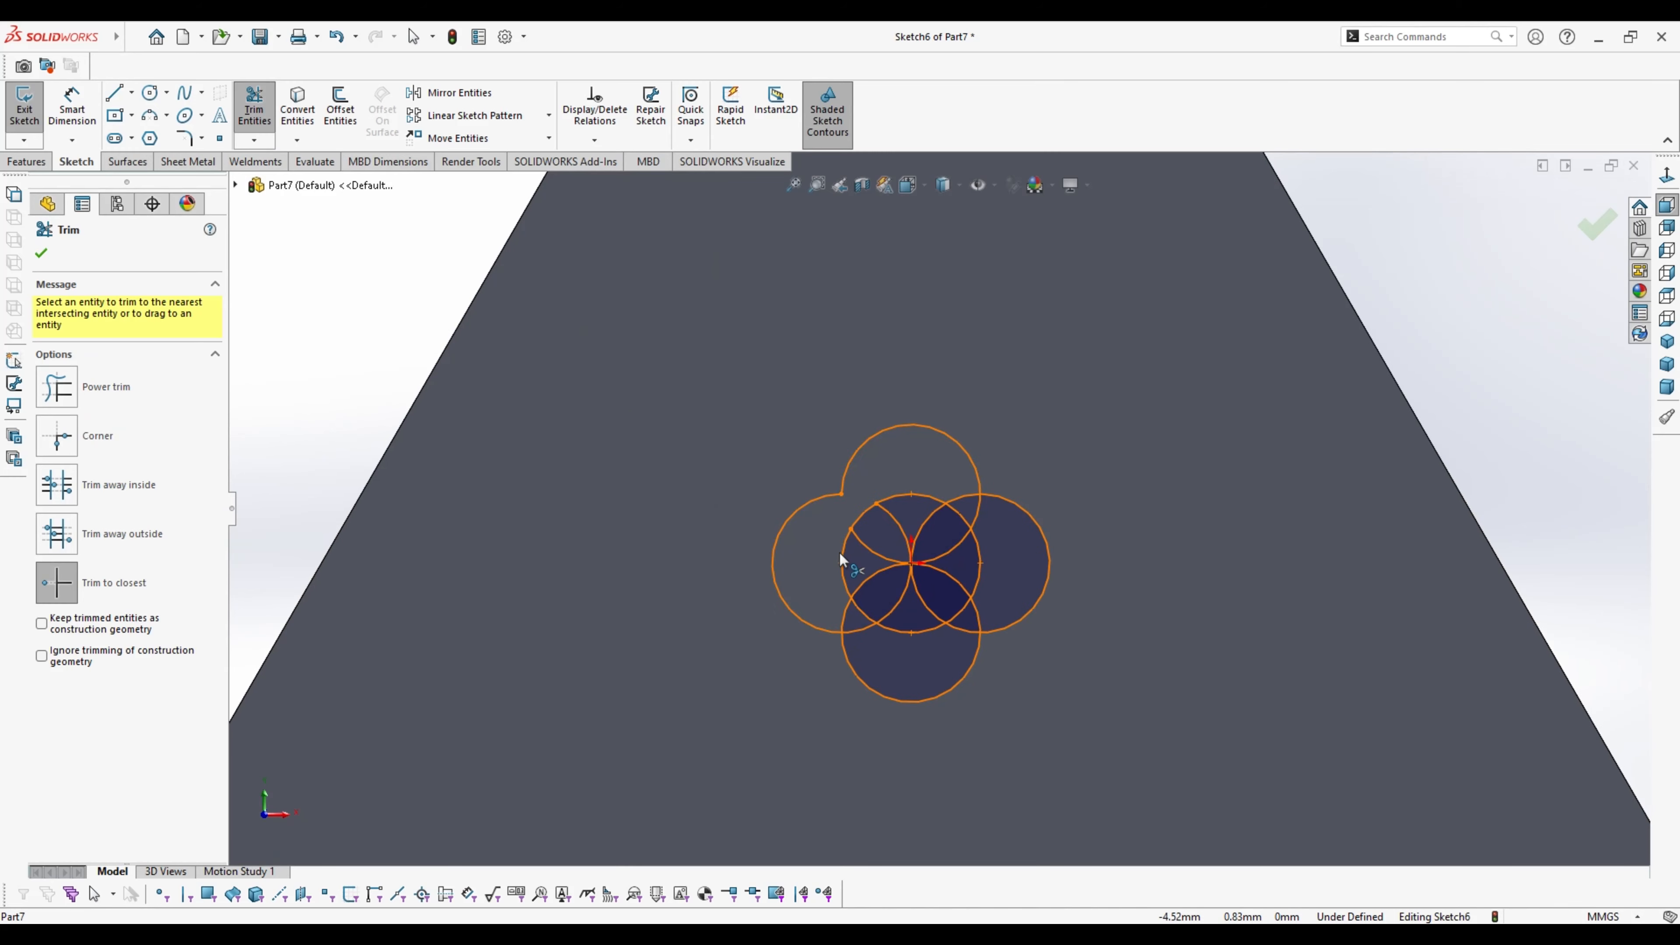
pyautogui.click(853, 594)
pyautogui.click(853, 620)
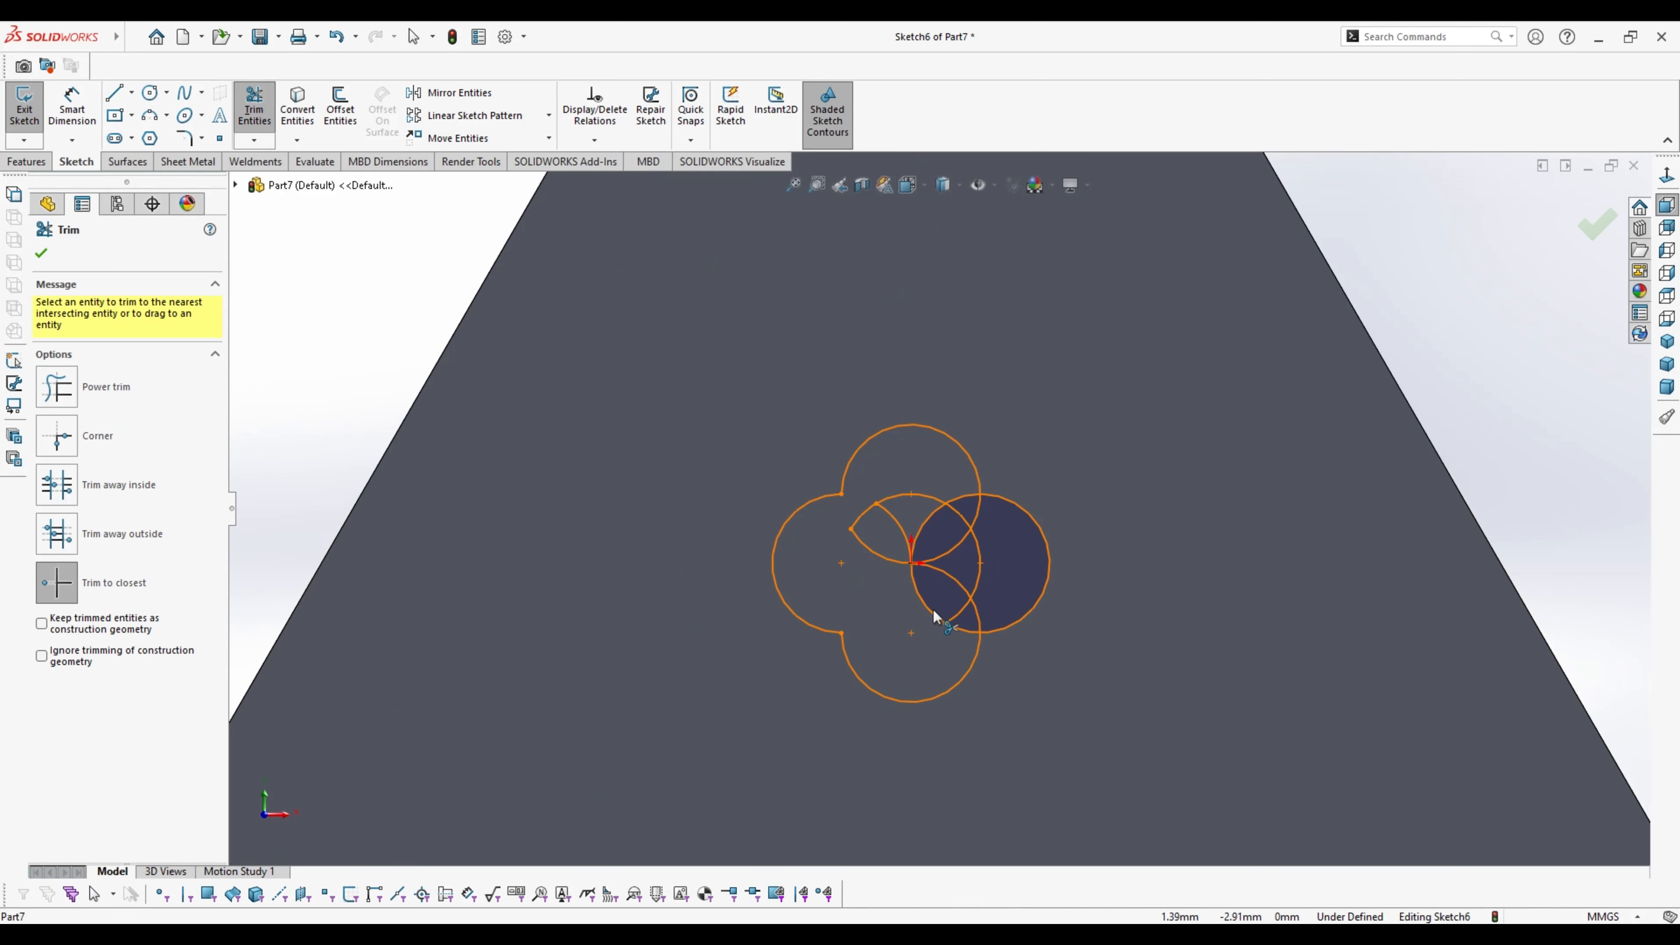
pyautogui.click(961, 629)
pyautogui.click(965, 608)
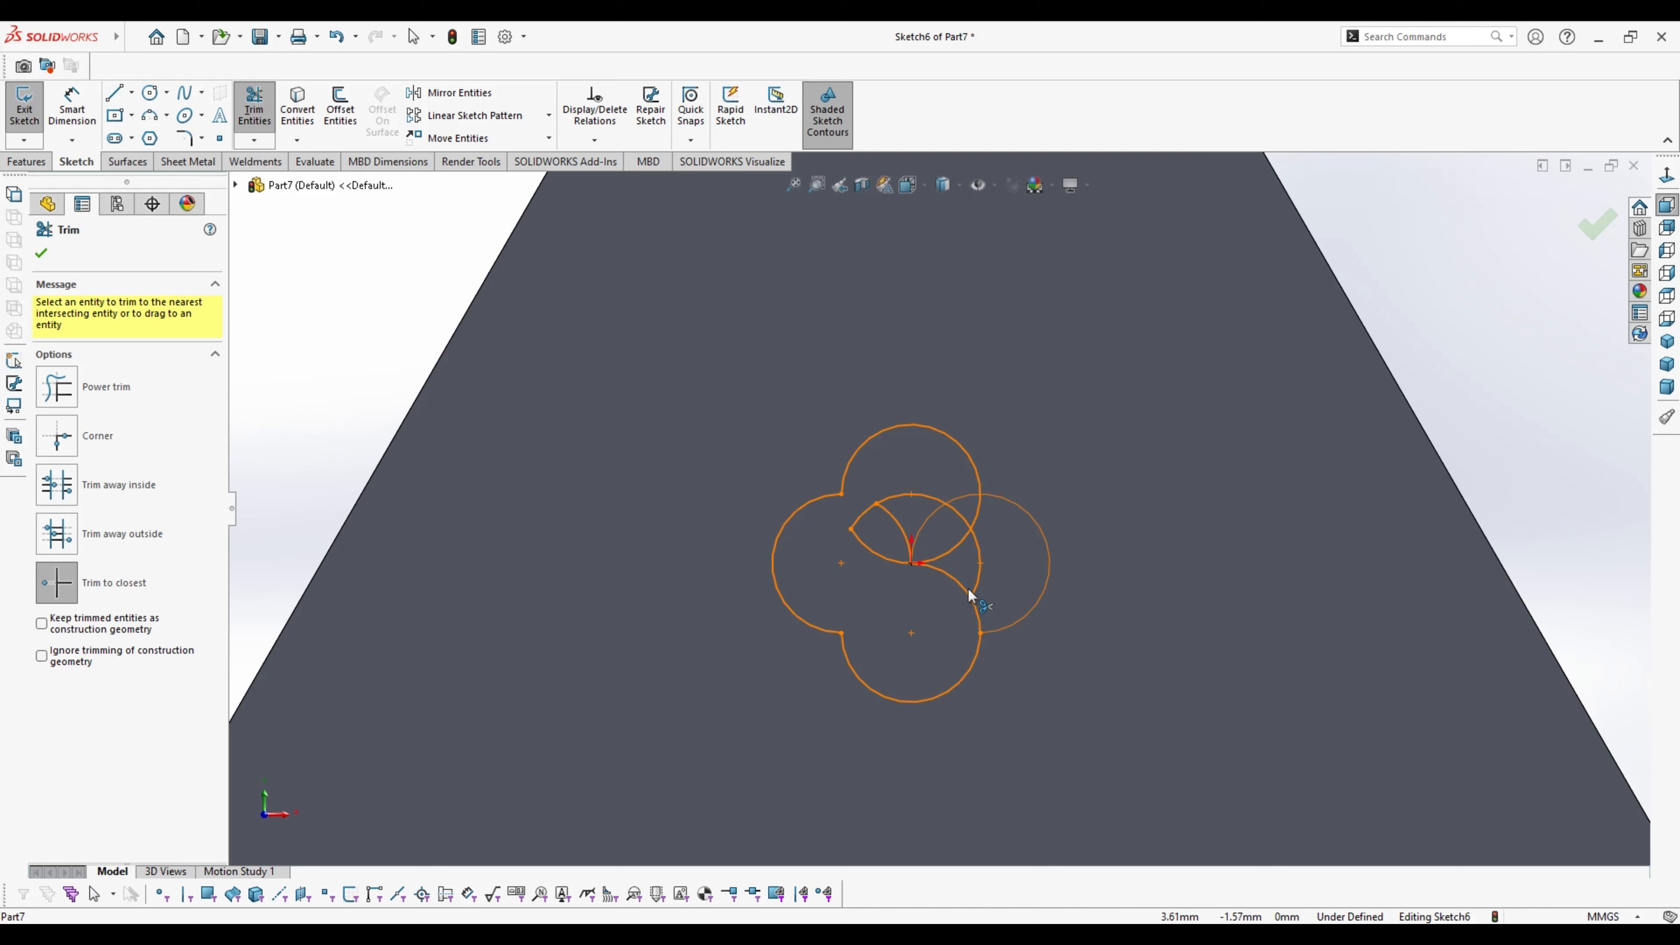
pyautogui.click(971, 596)
pyautogui.click(965, 522)
pyautogui.click(901, 539)
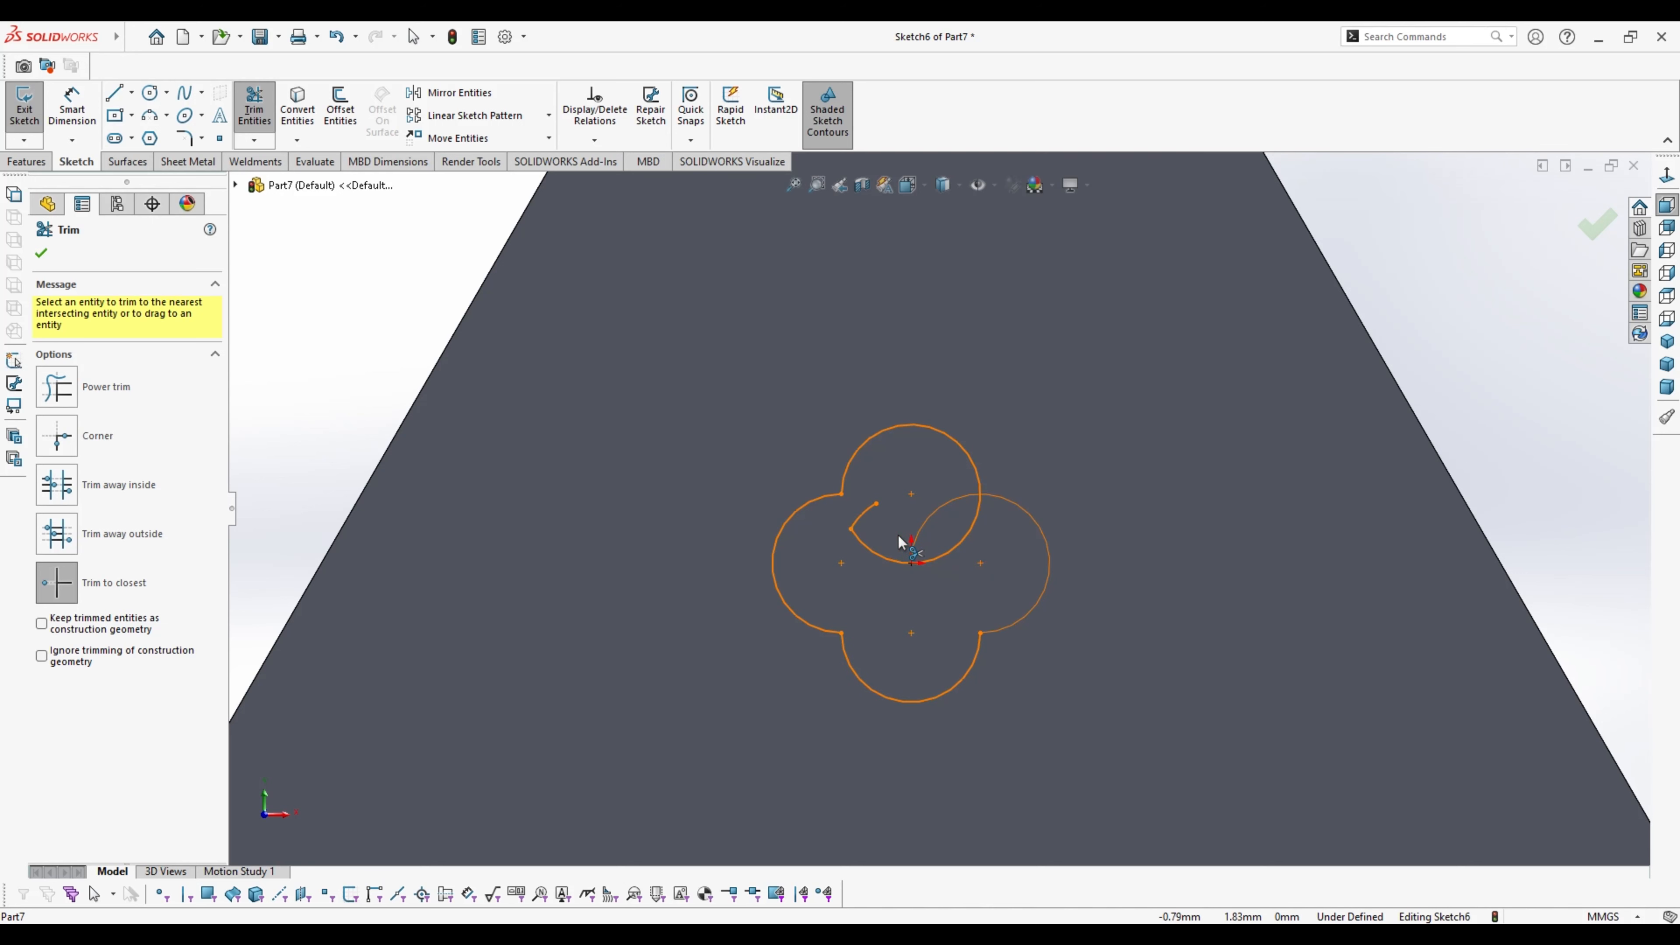
pyautogui.click(863, 514)
pyautogui.click(936, 515)
pyautogui.click(41, 253)
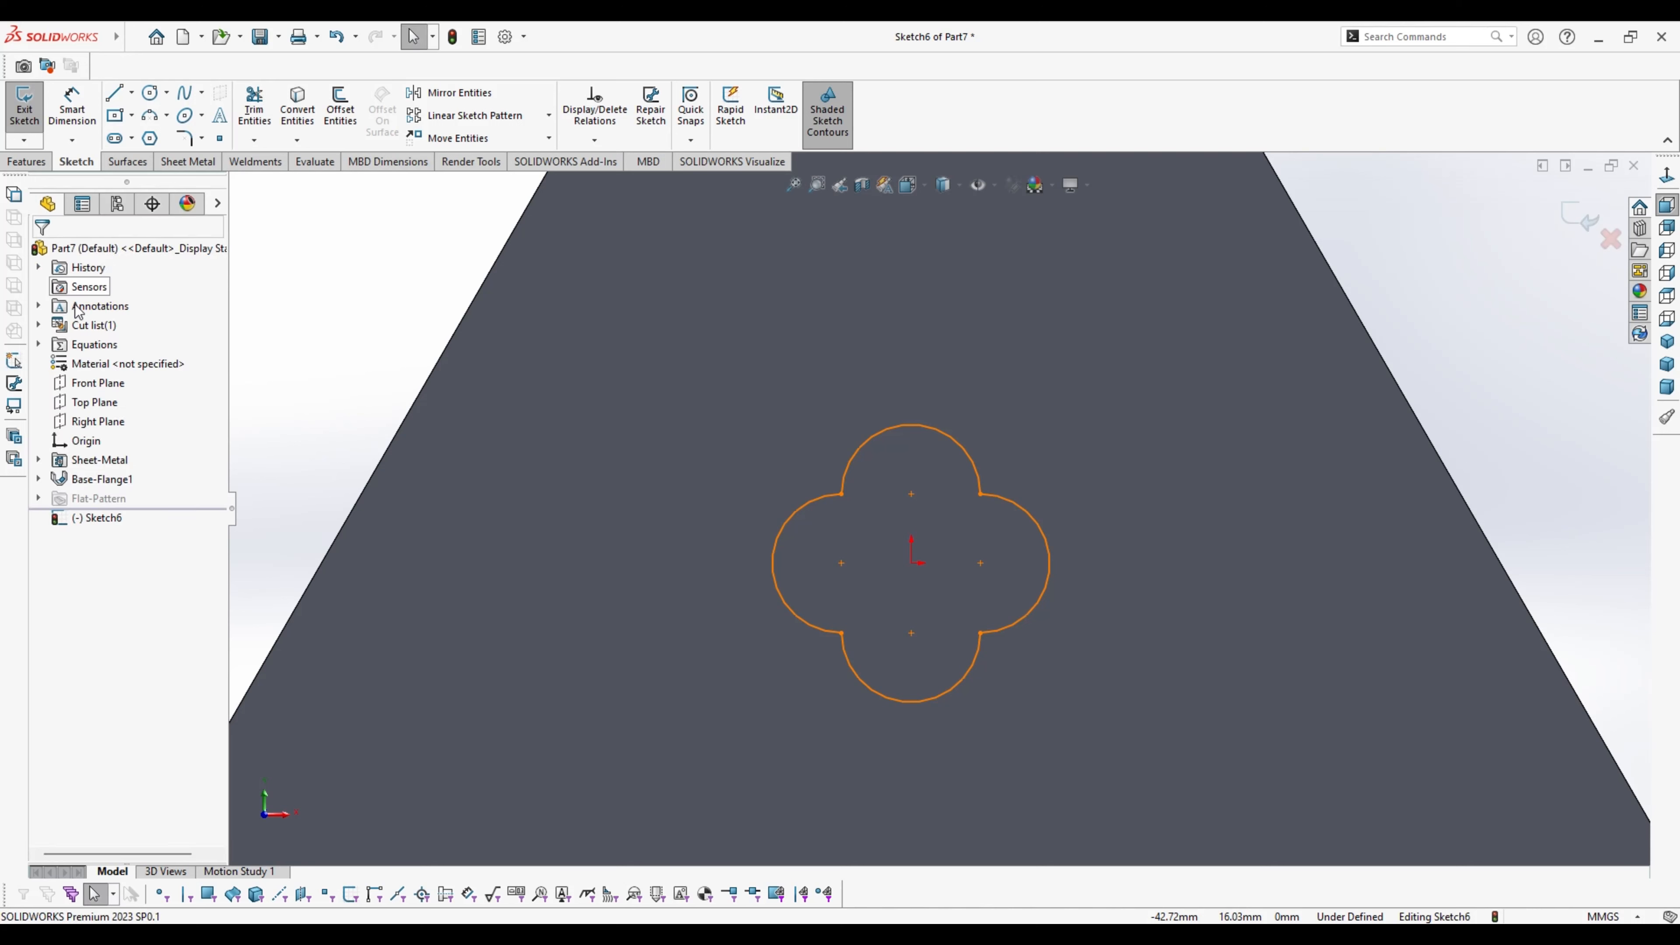
# Apply an Equal relation to the four arcs of the clover outline
pyautogui.click(791, 524)
pyautogui.keyDown('ctrl'); pyautogui.click(851, 468); pyautogui.keyUp('ctrl')
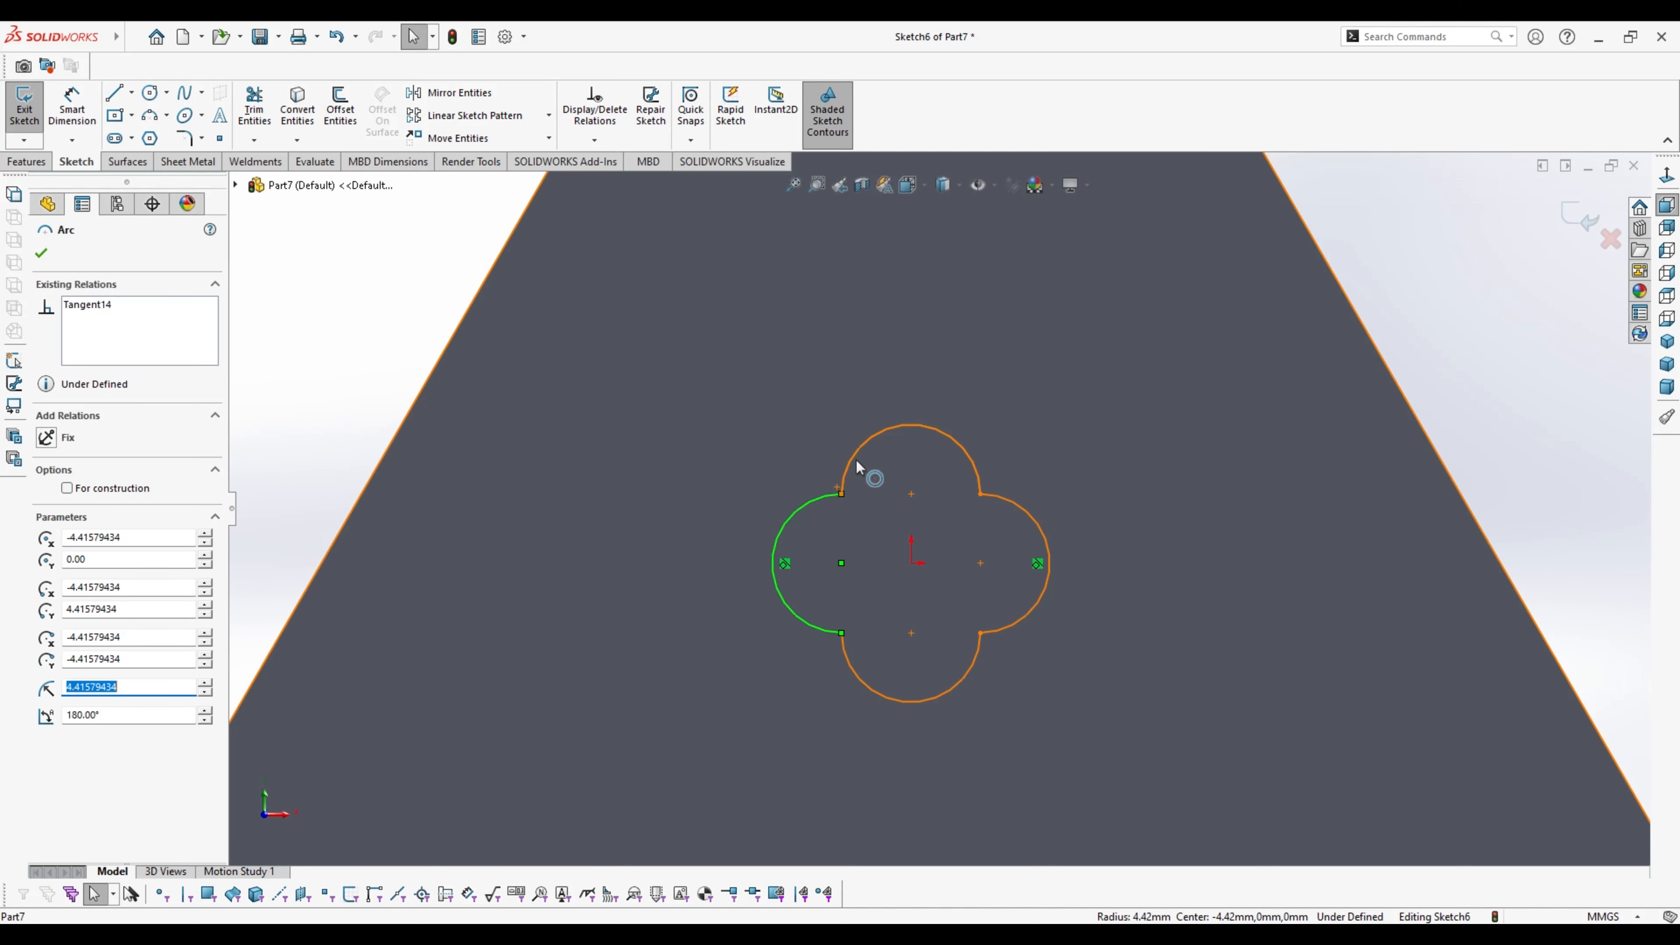
pyautogui.keyDown('ctrl'); pyautogui.click(1017, 505); pyautogui.keyUp('ctrl')
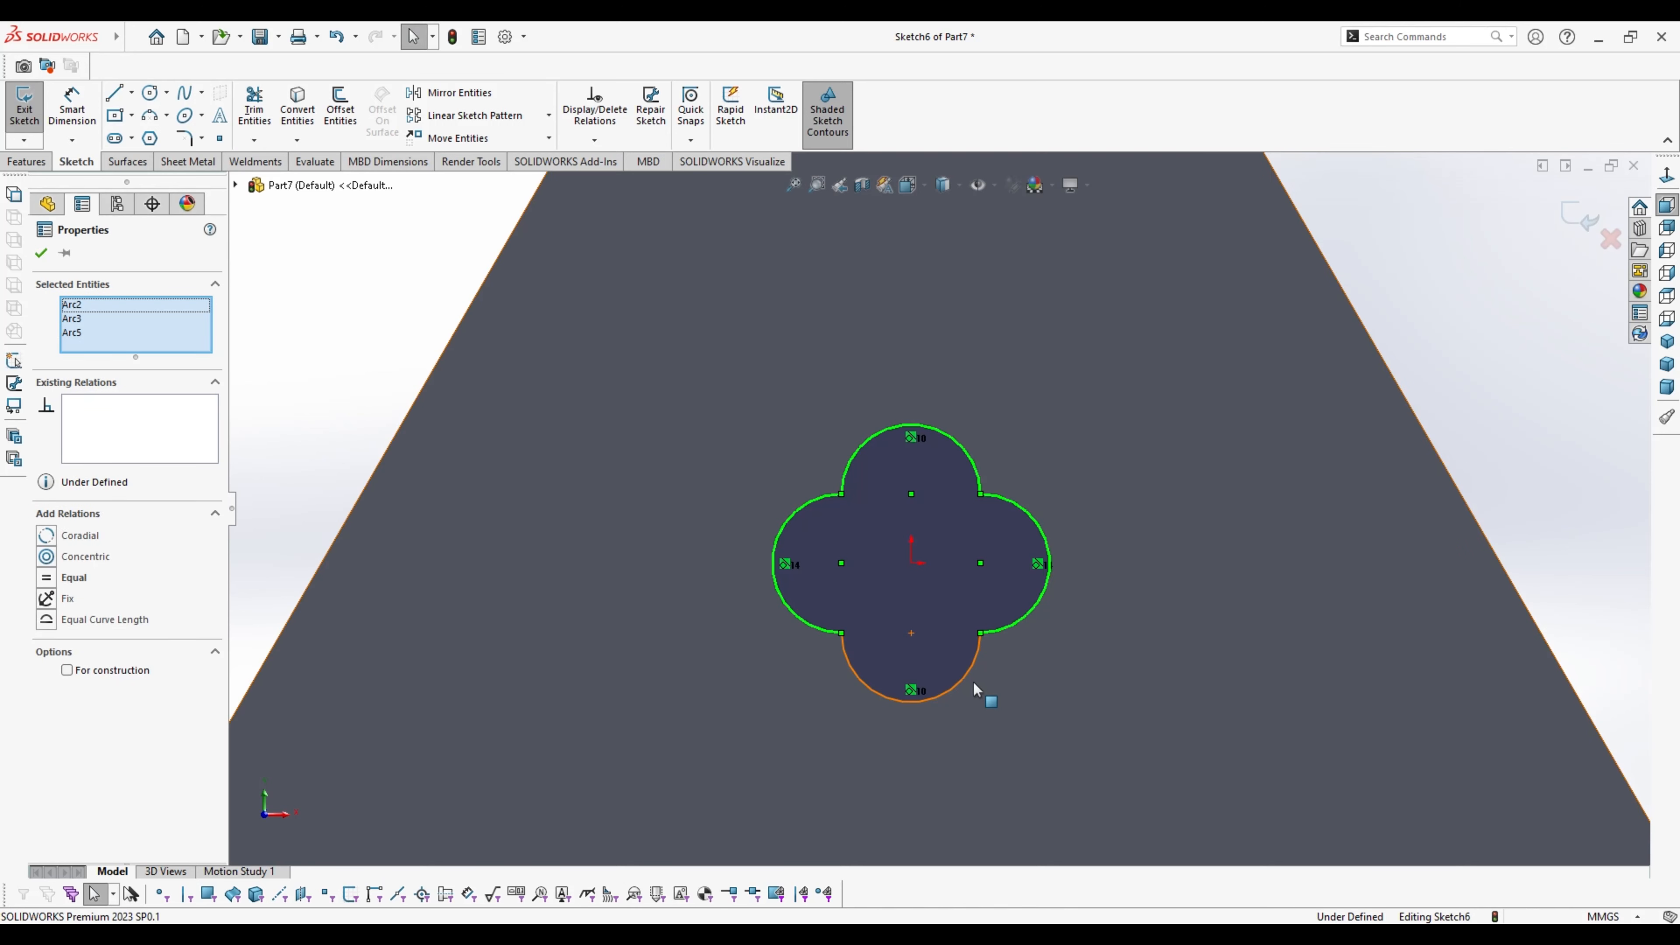
pyautogui.keyDown('ctrl'); pyautogui.click(957, 681); pyautogui.keyUp('ctrl')
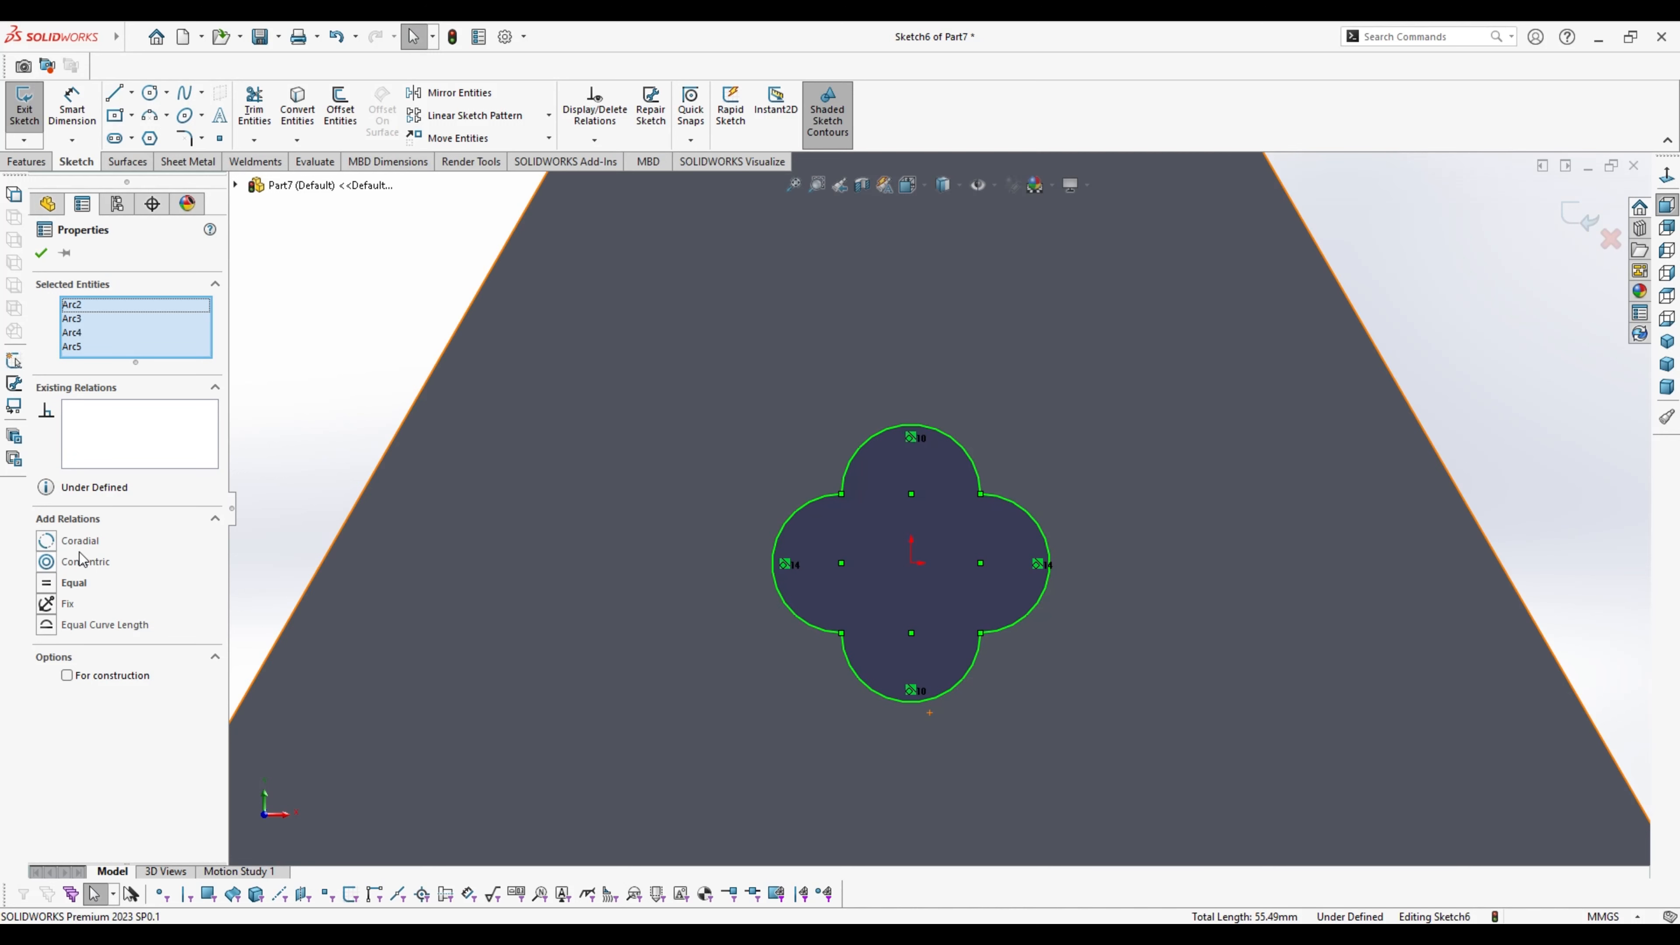
pyautogui.click(48, 583)
# Dimension the radius of the clover's left arc to 3 mm
pyautogui.click(72, 107)
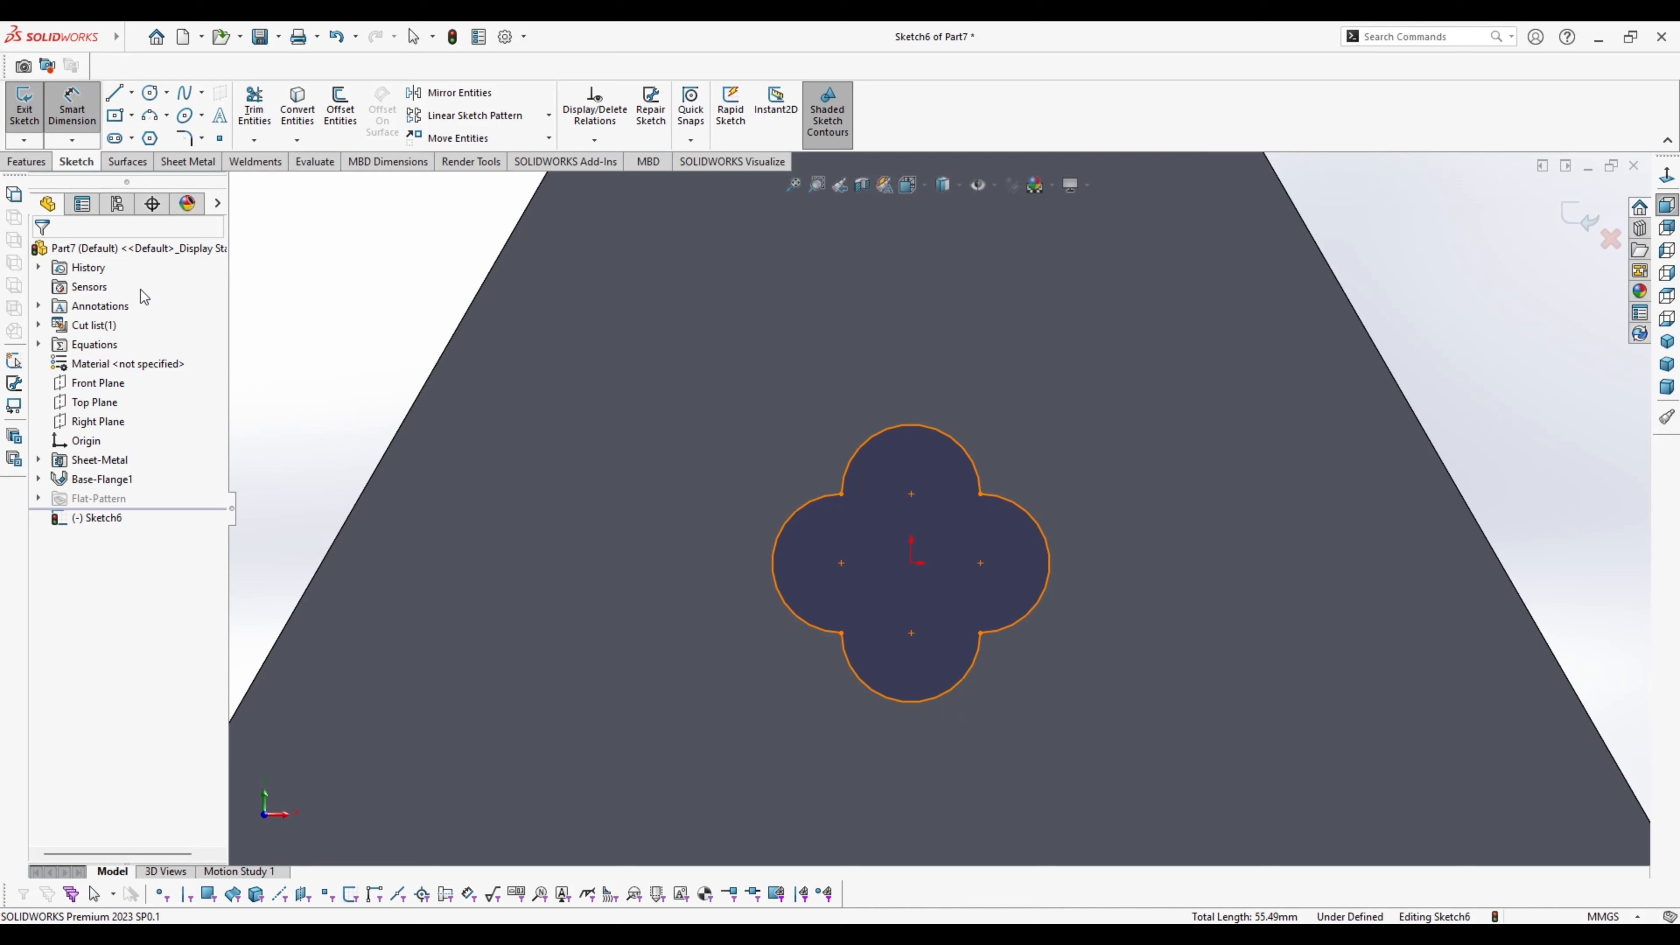
pyautogui.click(816, 625)
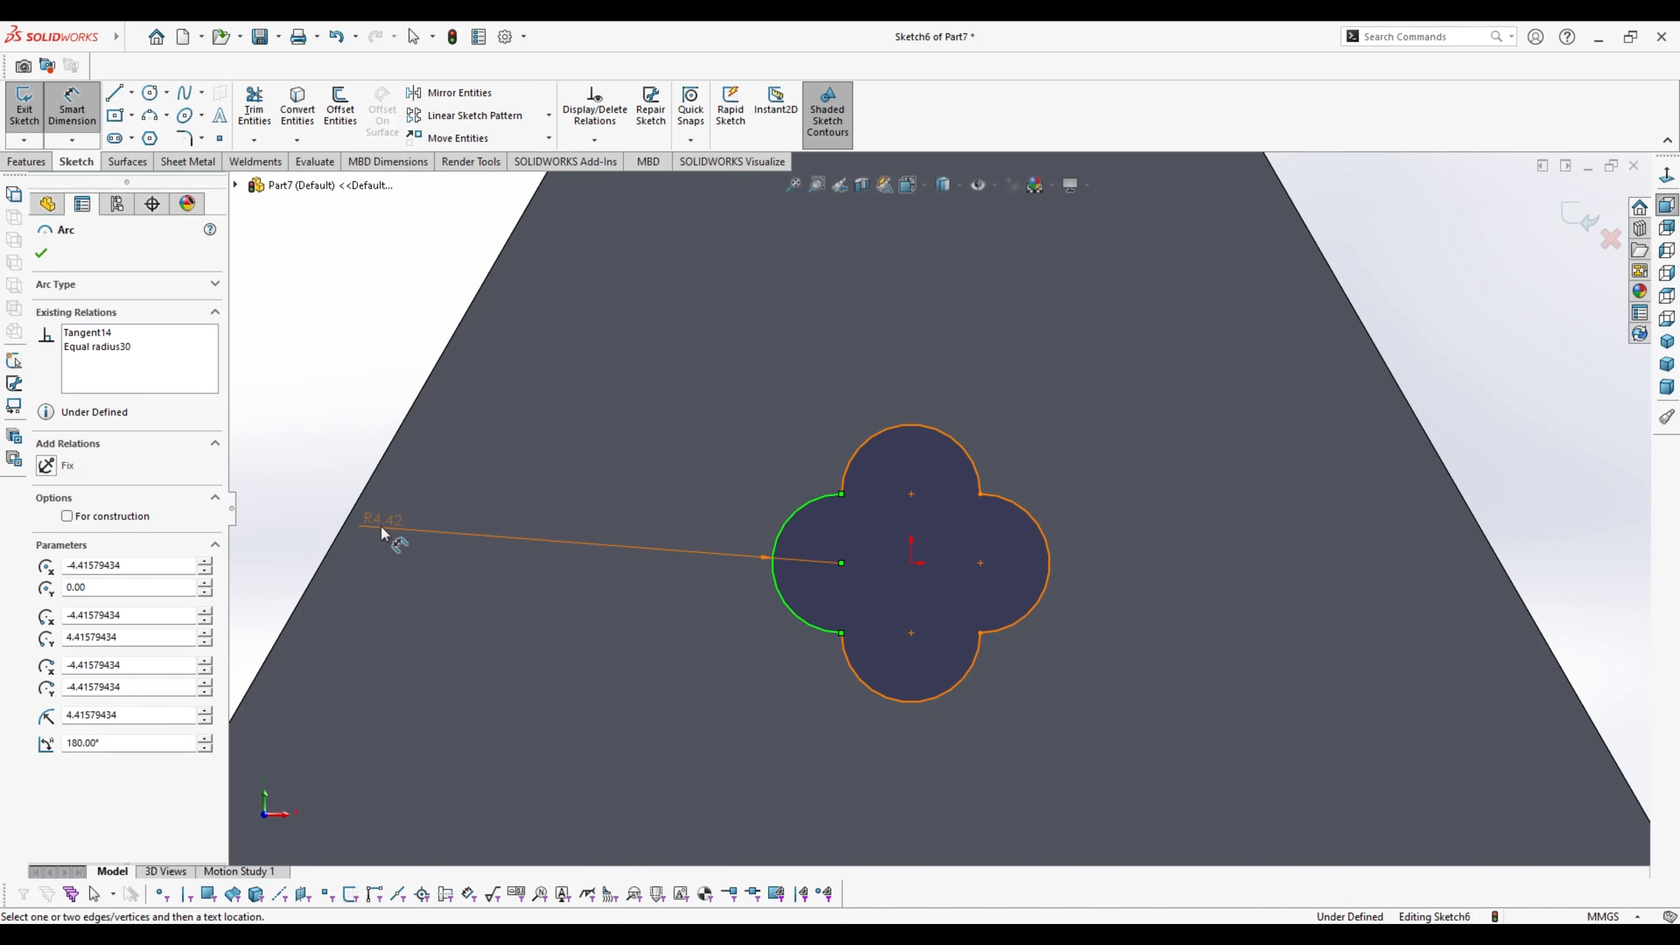
pyautogui.click(326, 474)
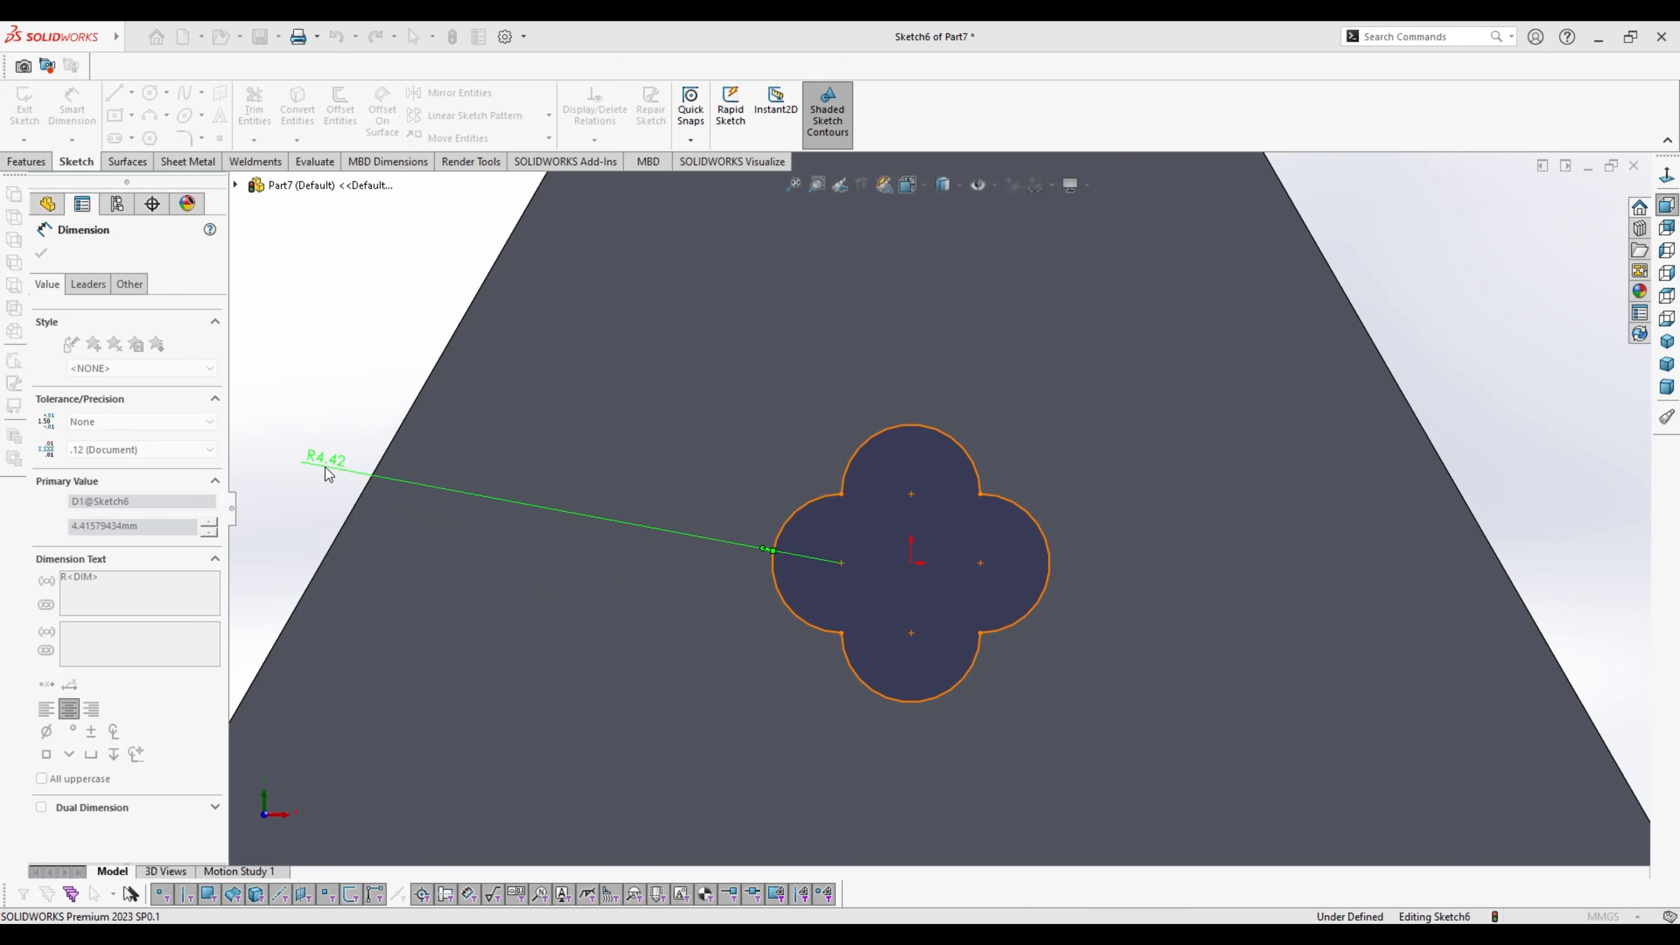
pyautogui.write('3')
pyautogui.press('Return')
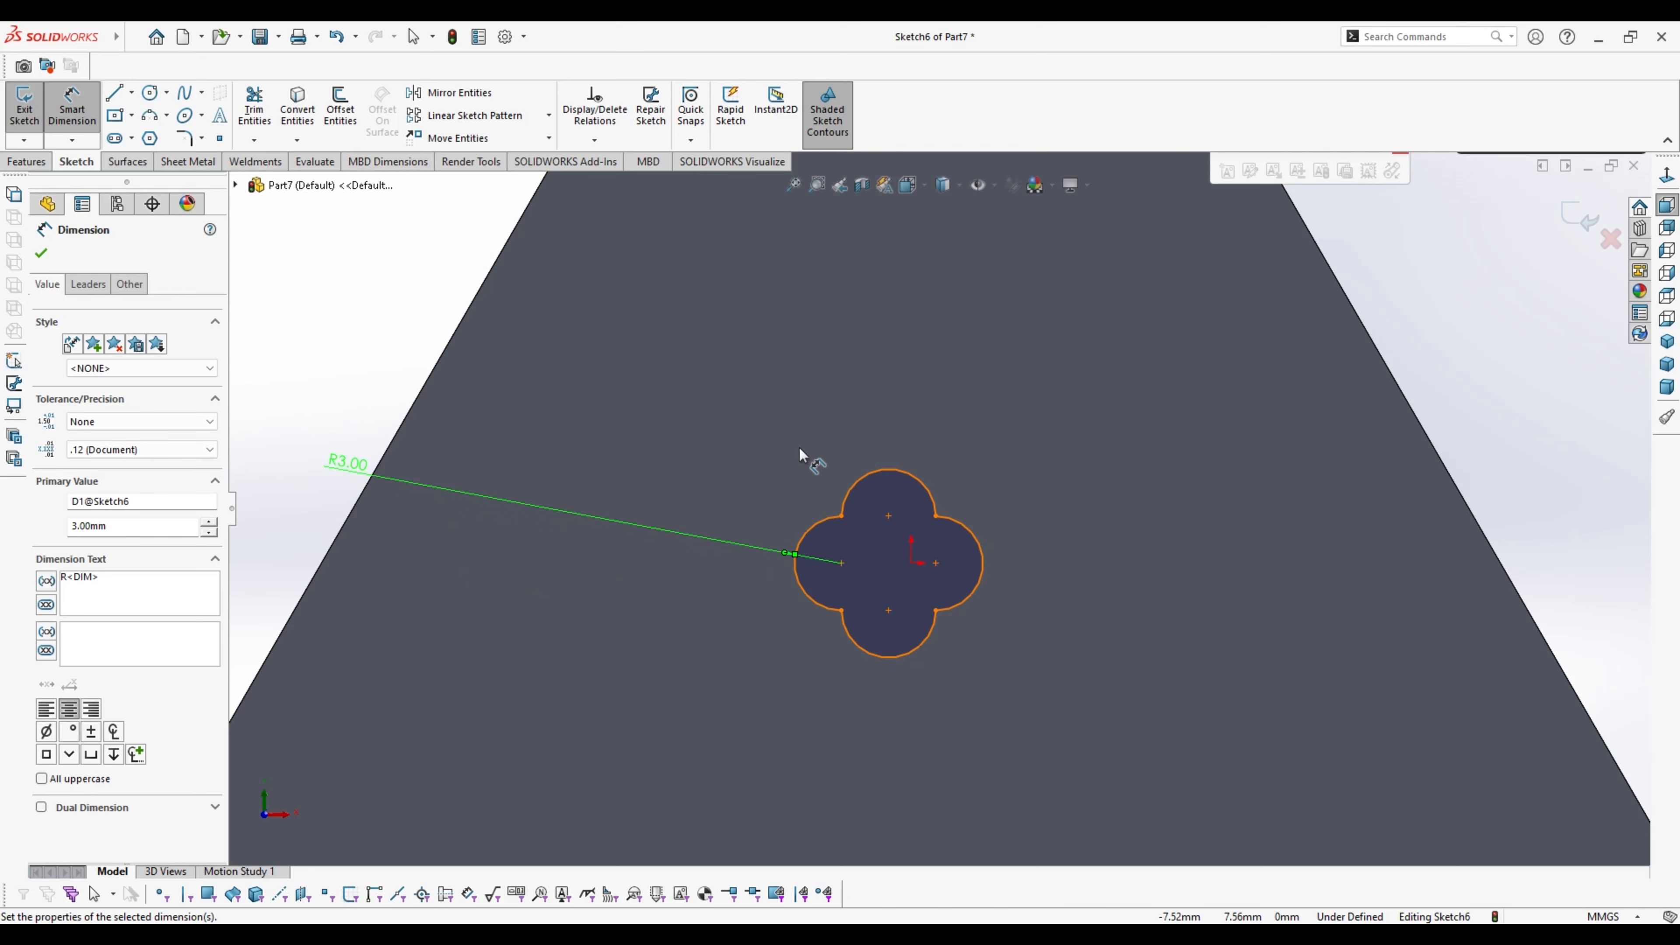
pyautogui.scroll(5, 904, 460)
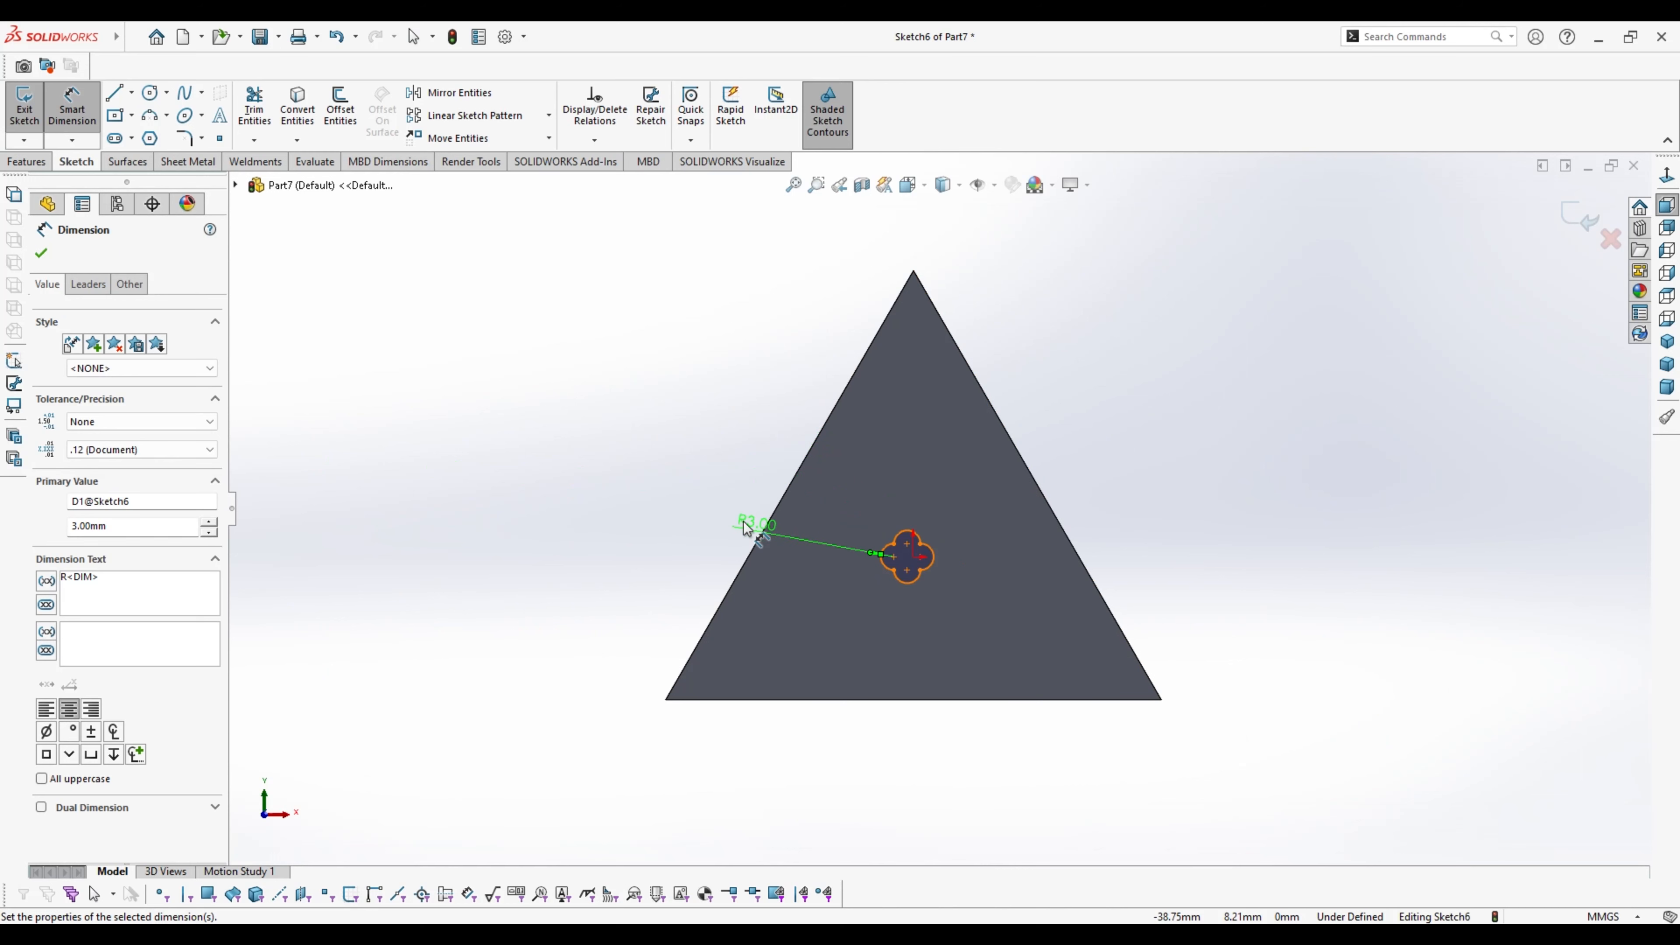
# Move the clover's radius dimension clear of the plate and set it to 2 mm
pyautogui.moveTo(746, 528); pyautogui.dragTo(699, 520)
pyautogui.doubleClick(706, 518)
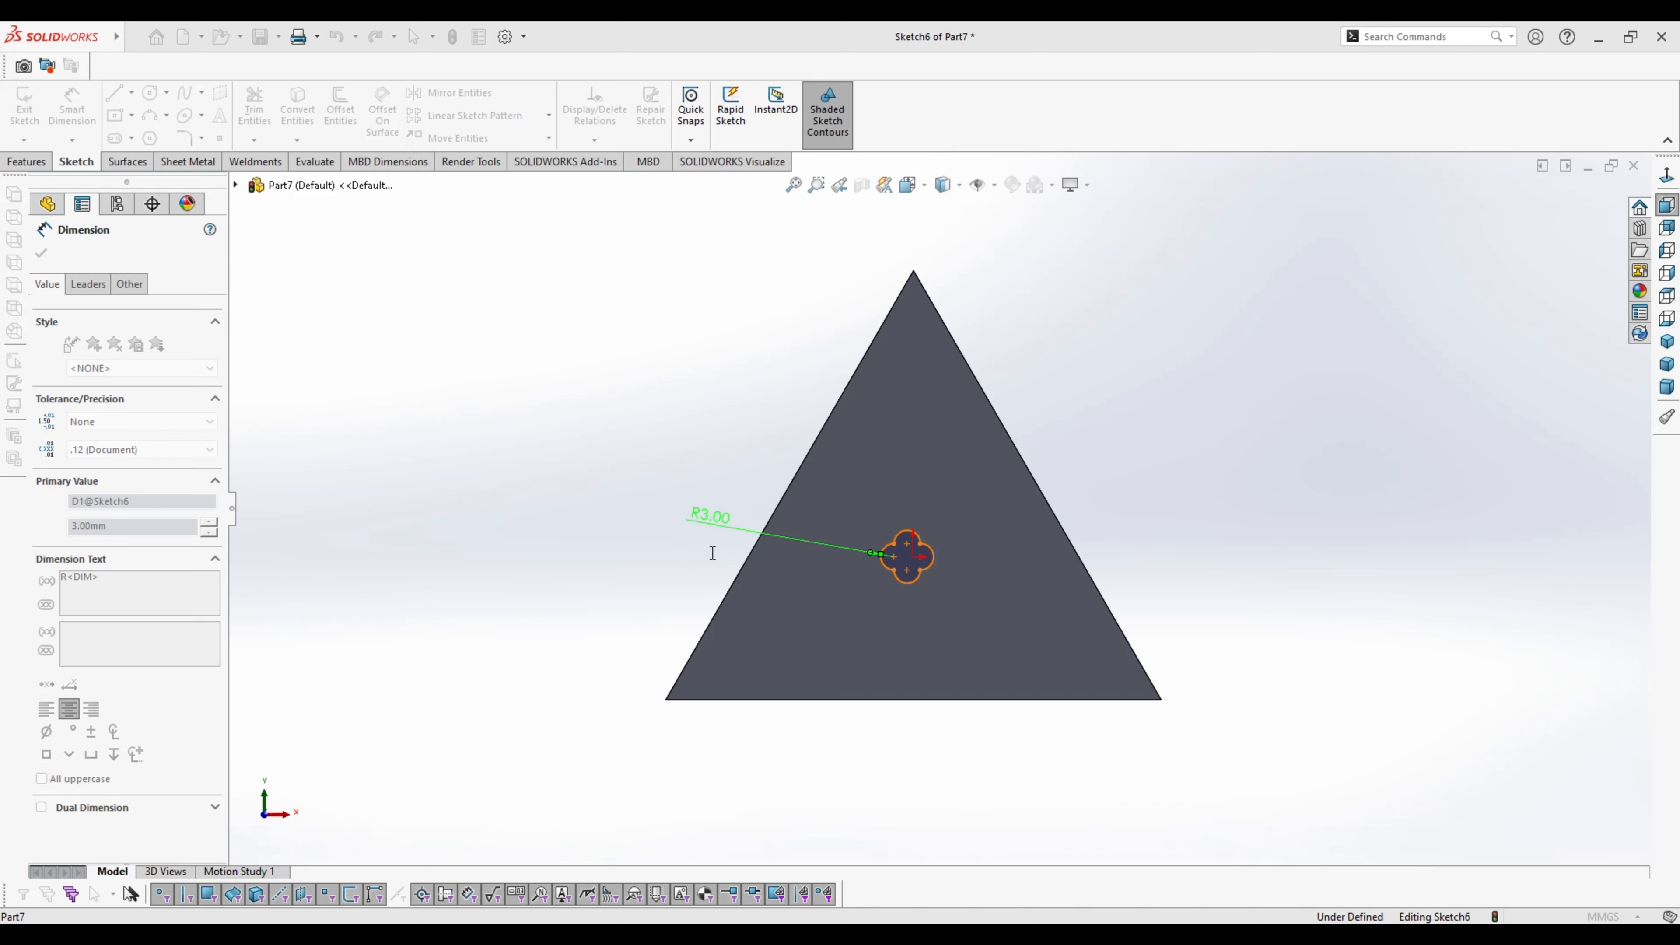
pyautogui.write('2')
pyautogui.press('Return')
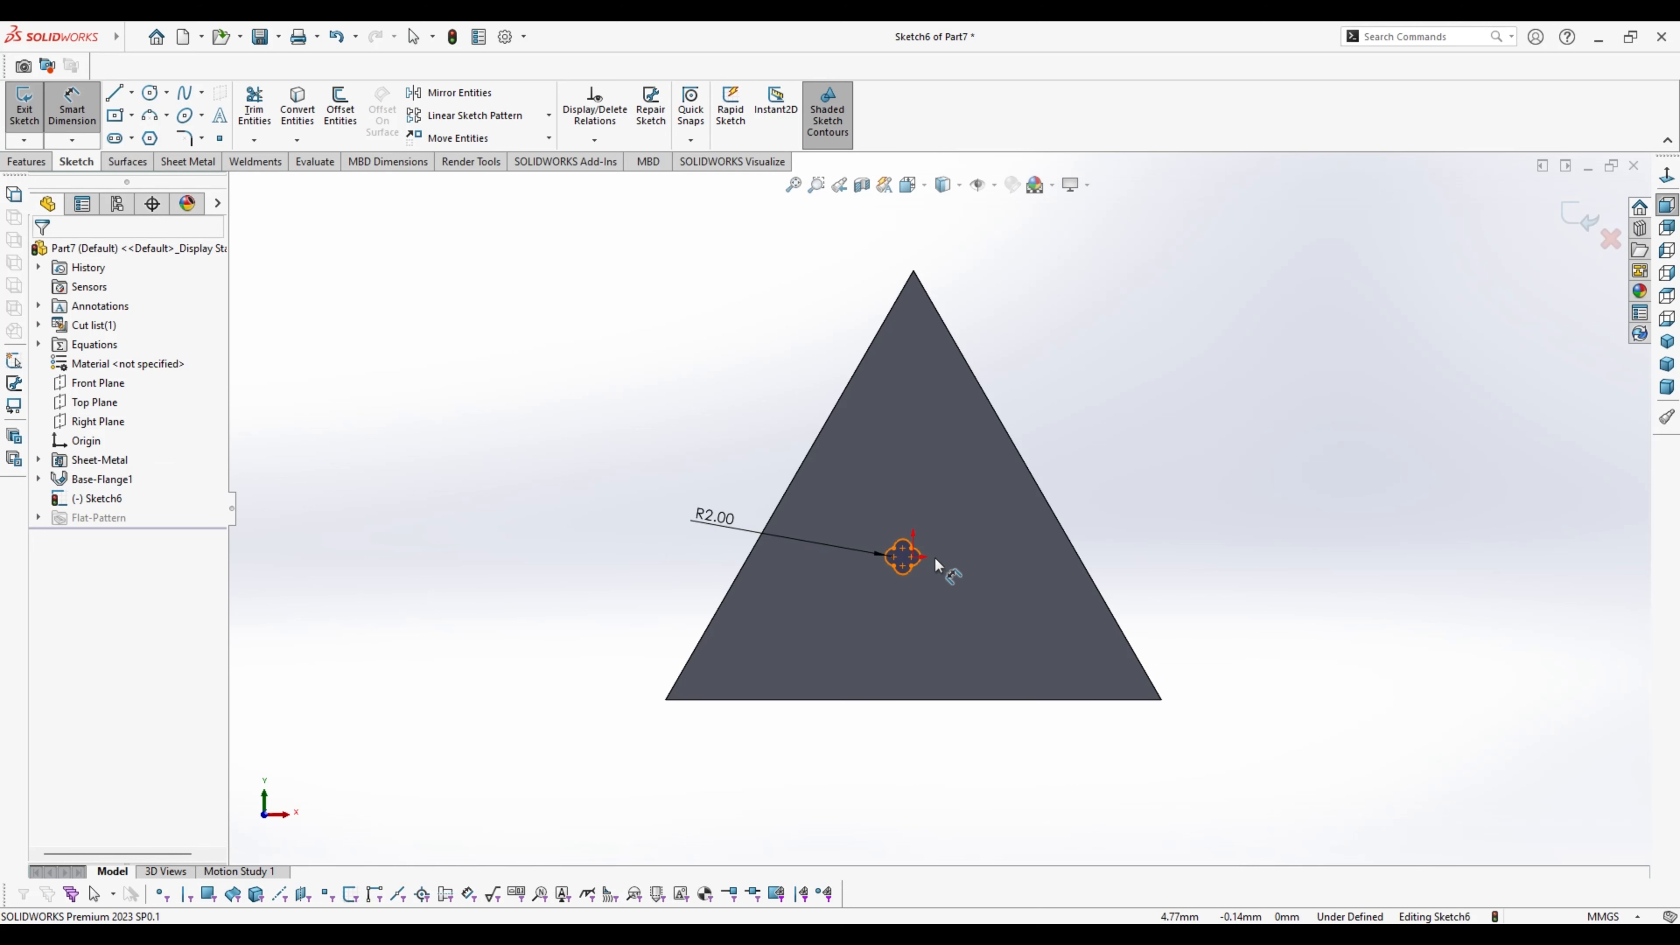
# Set the clover arcs' radius dimension to 1.5 mm
pyautogui.click(723, 523)
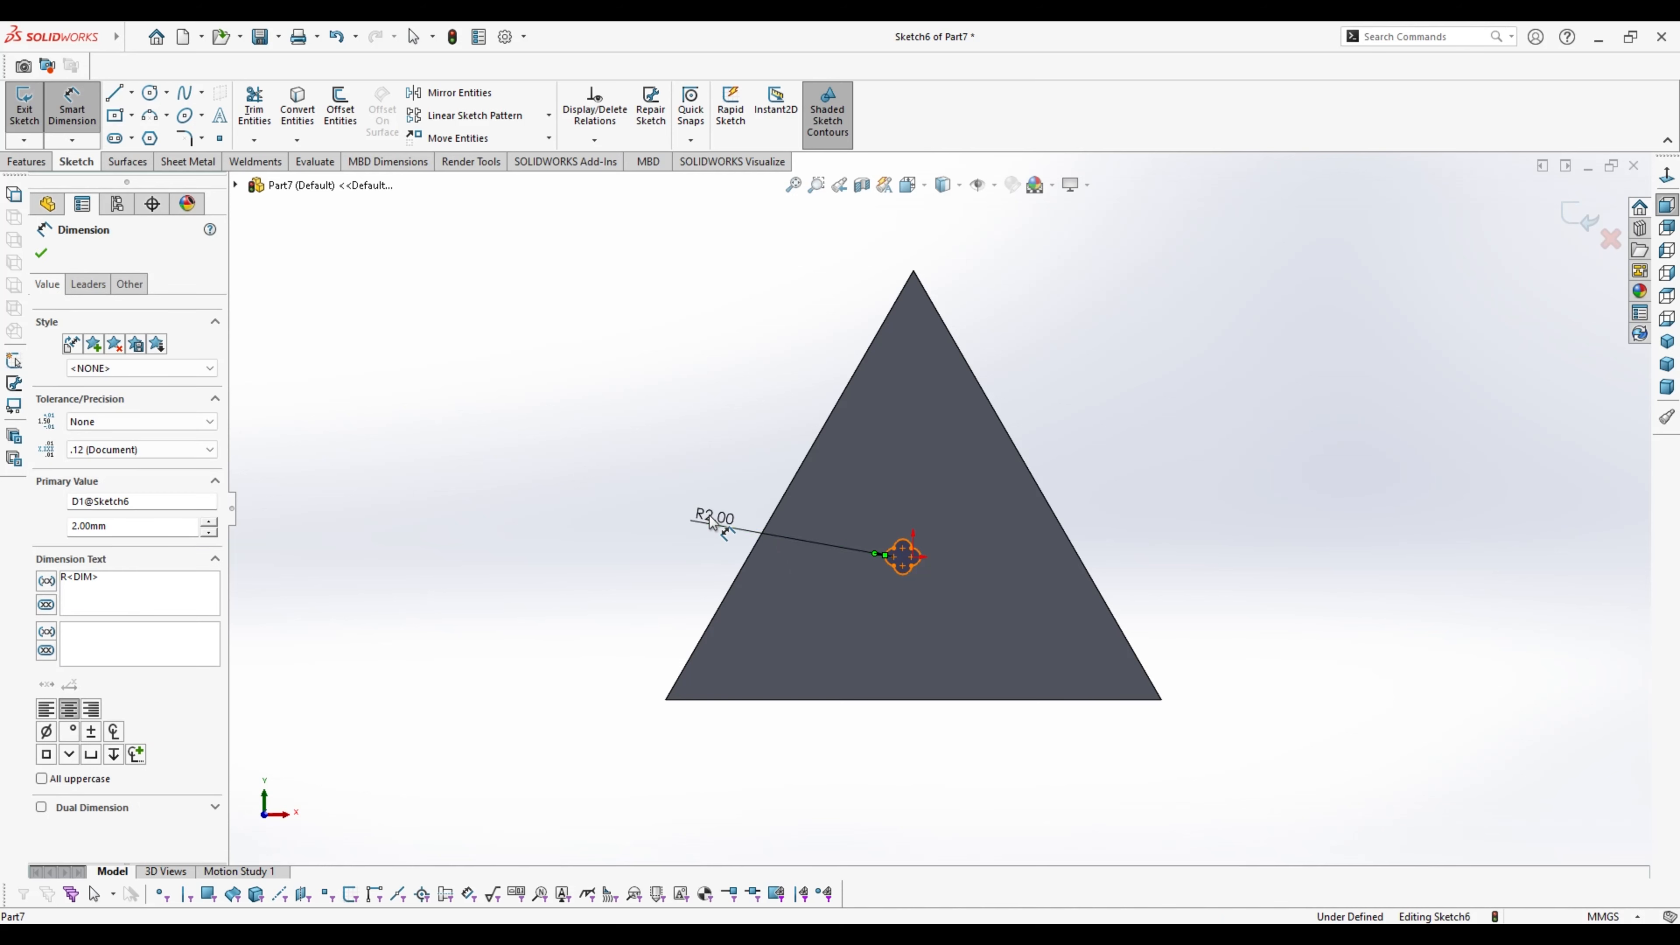
pyautogui.write('1.5')
pyautogui.press('Return')
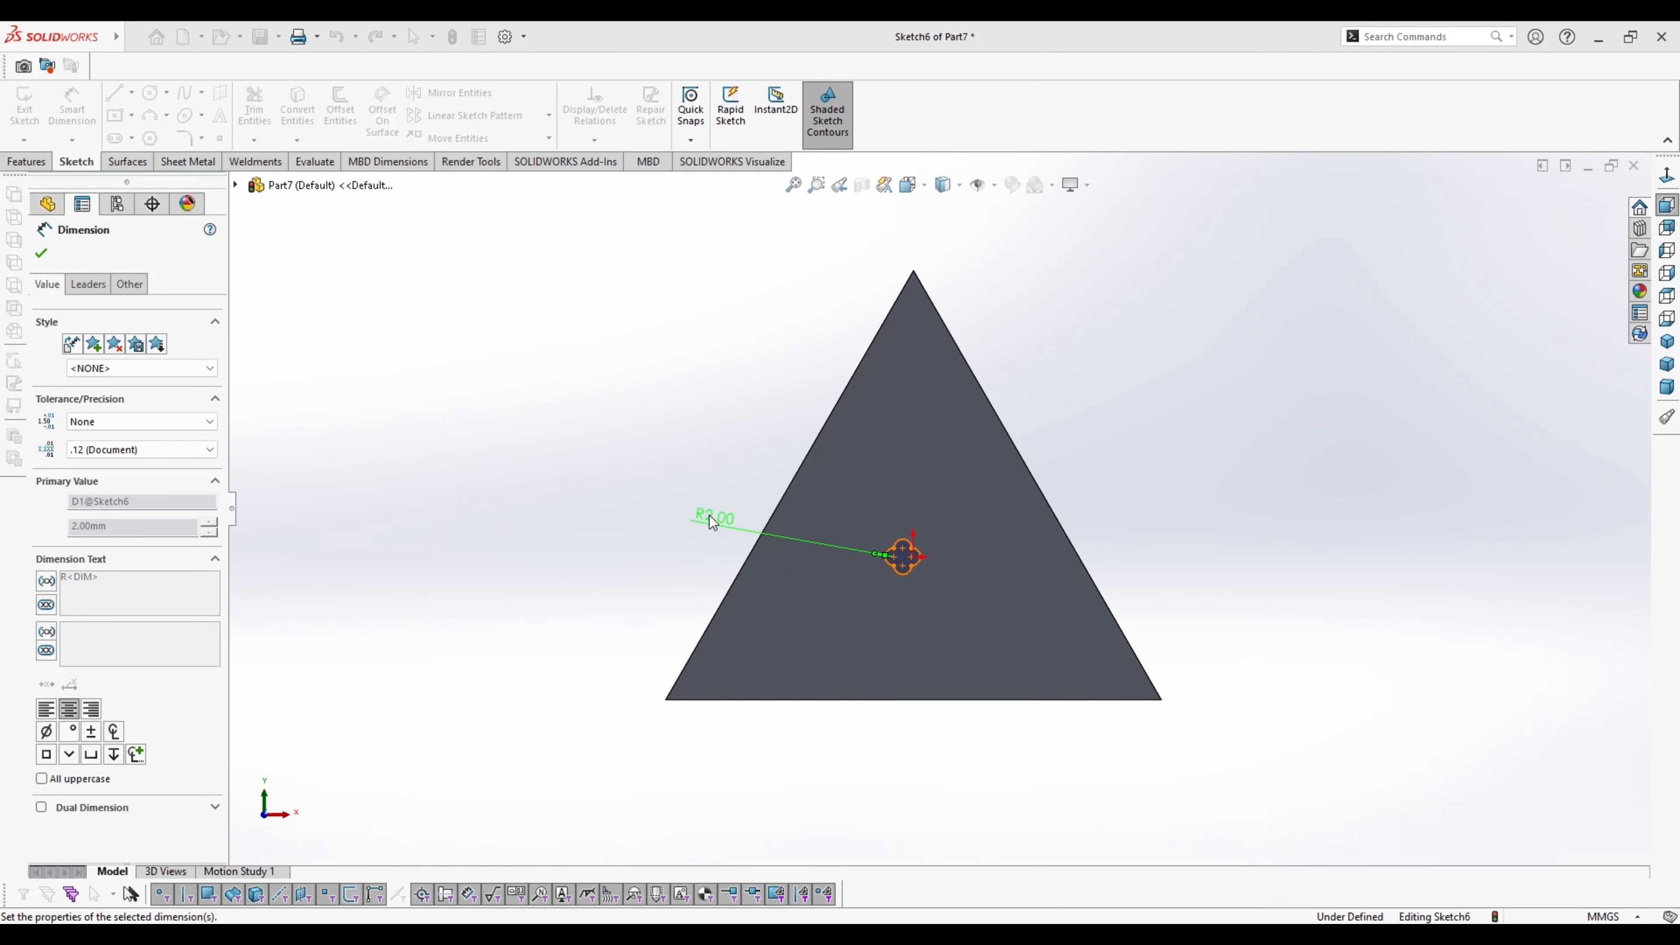
pyautogui.click(627, 579)
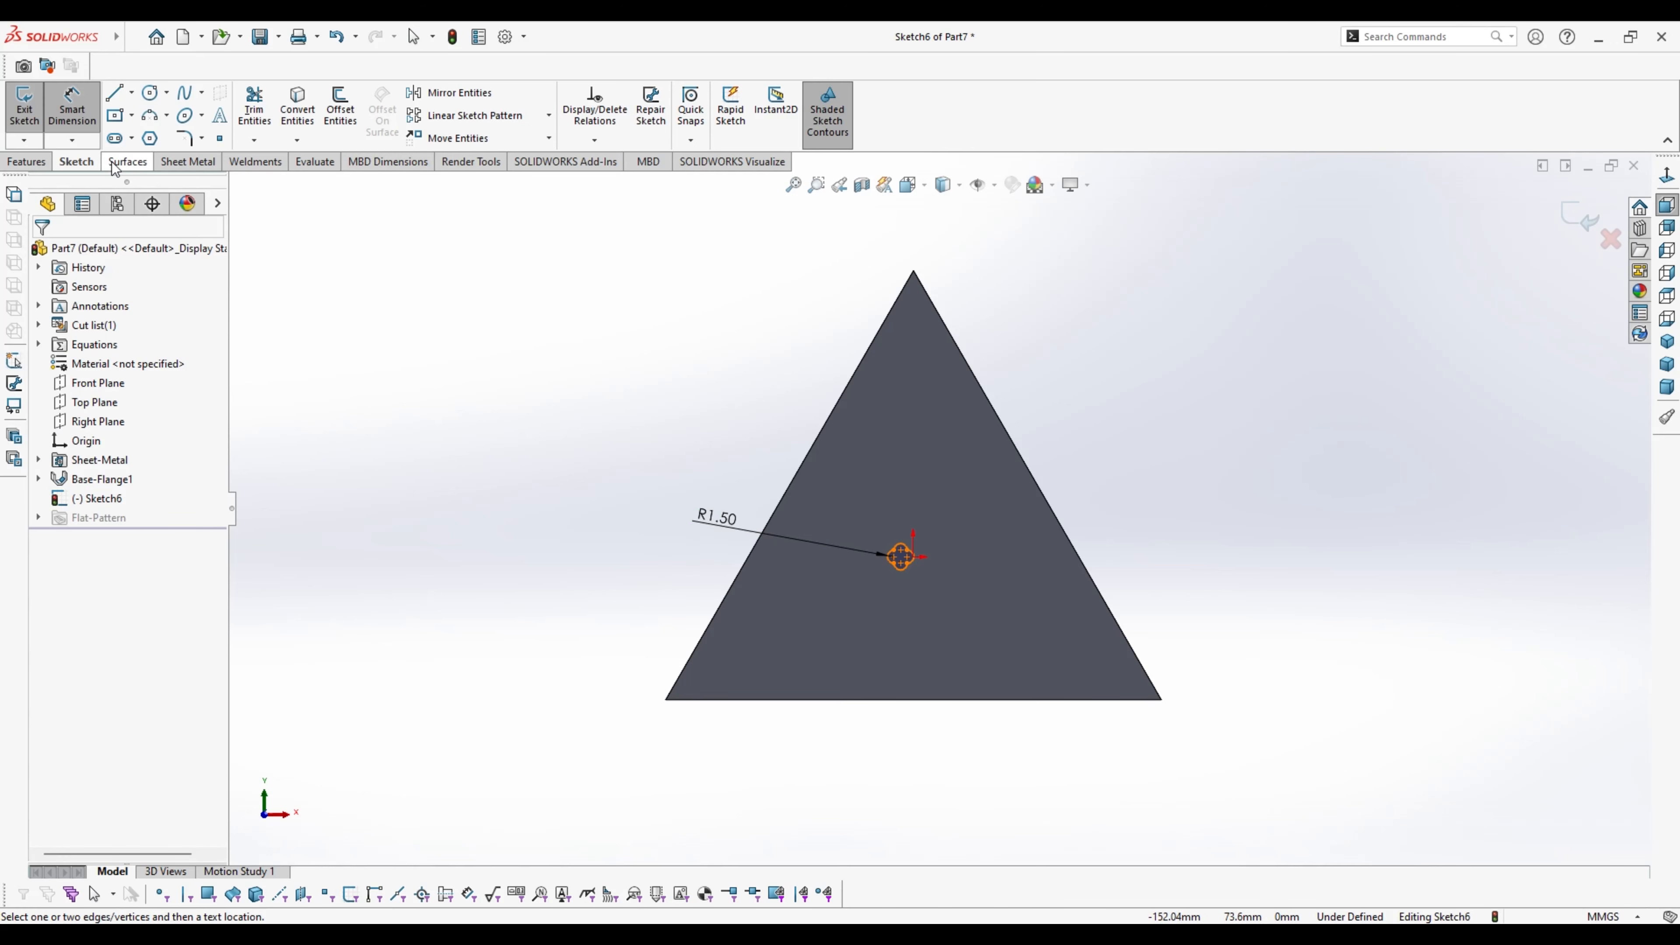
# Cut the clover profile out of the plate with a blind normal Extruded Cut linked to the sheet thickness
pyautogui.click(188, 161)
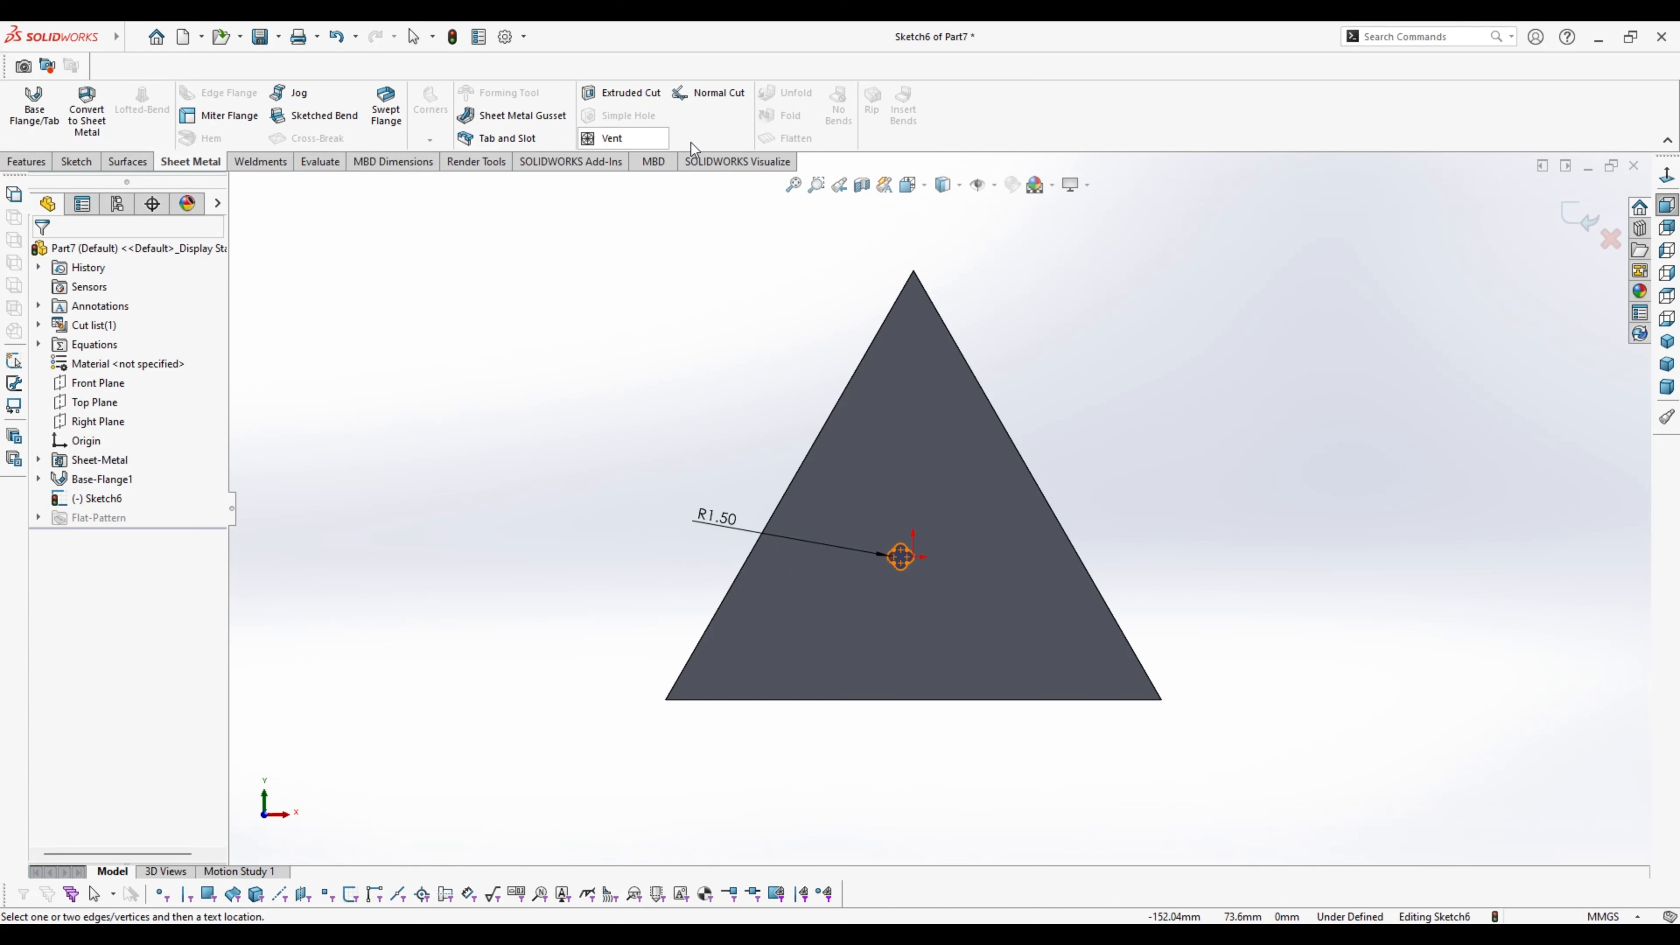
pyautogui.click(605, 96)
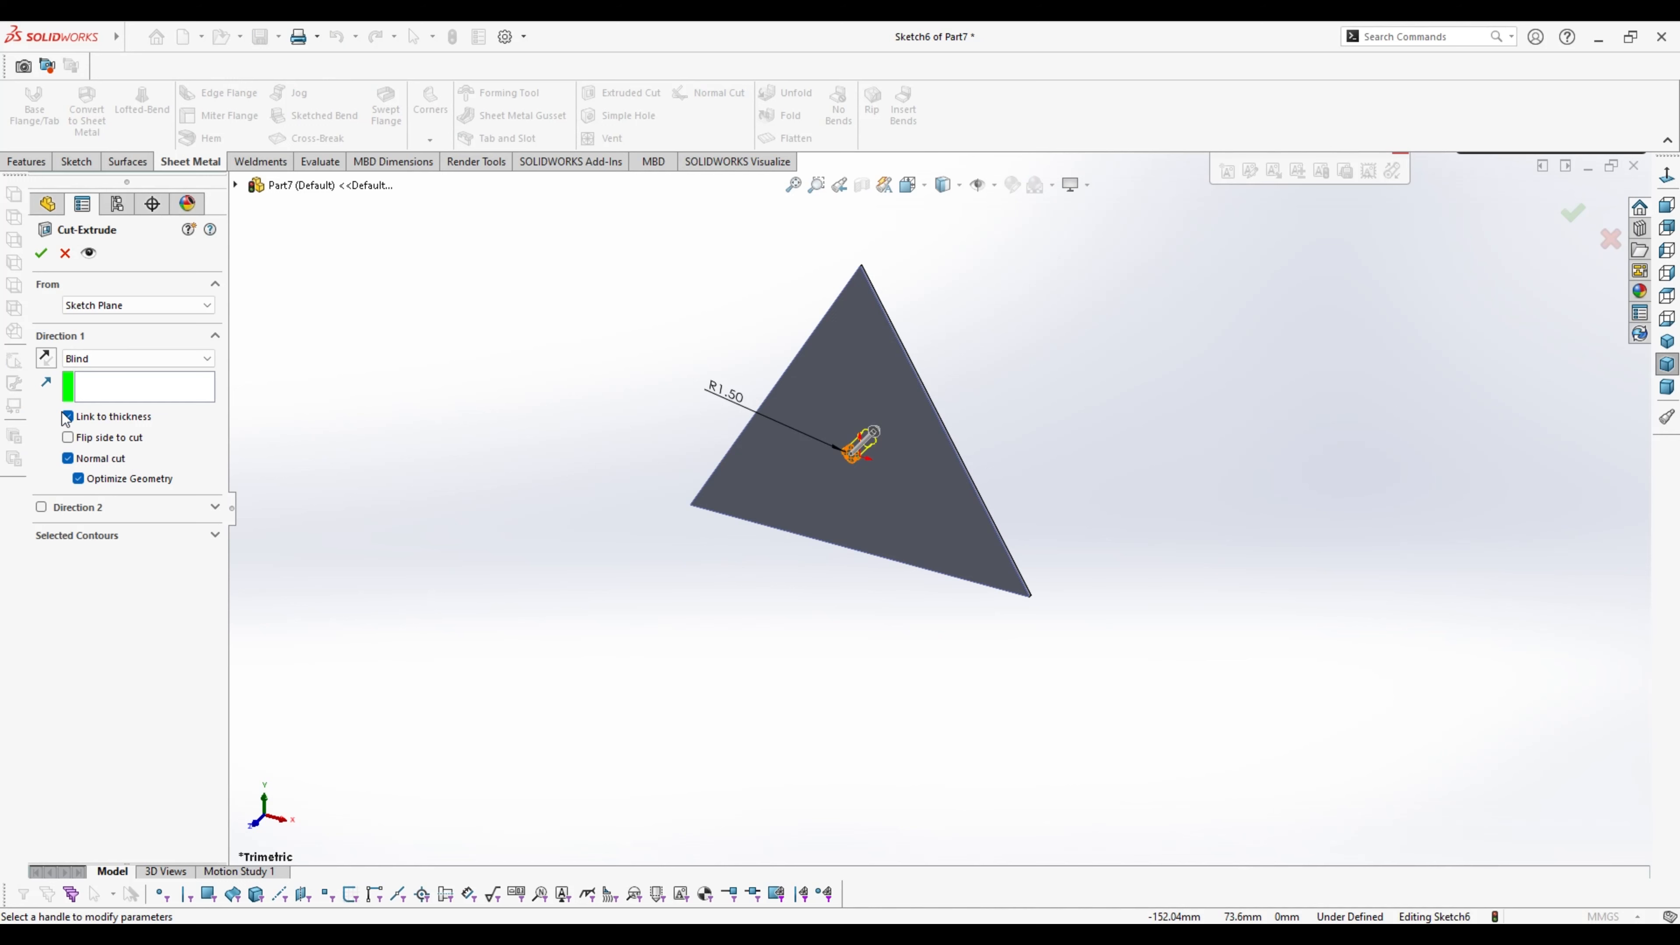
pyautogui.click(69, 417)
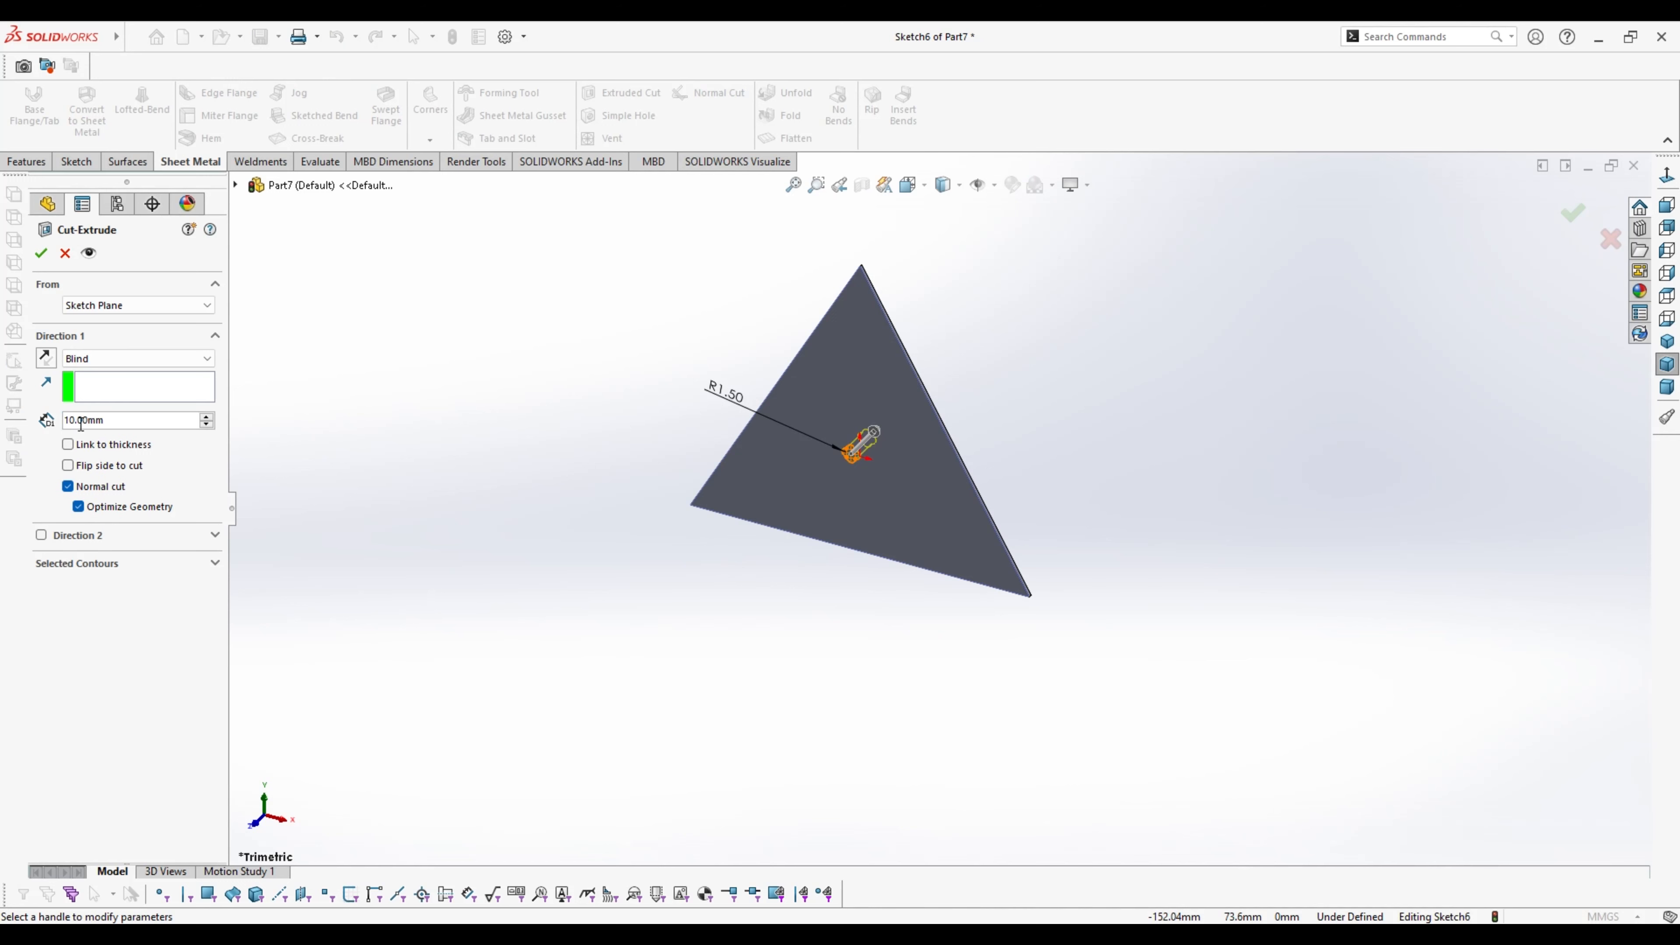
pyautogui.click(69, 445)
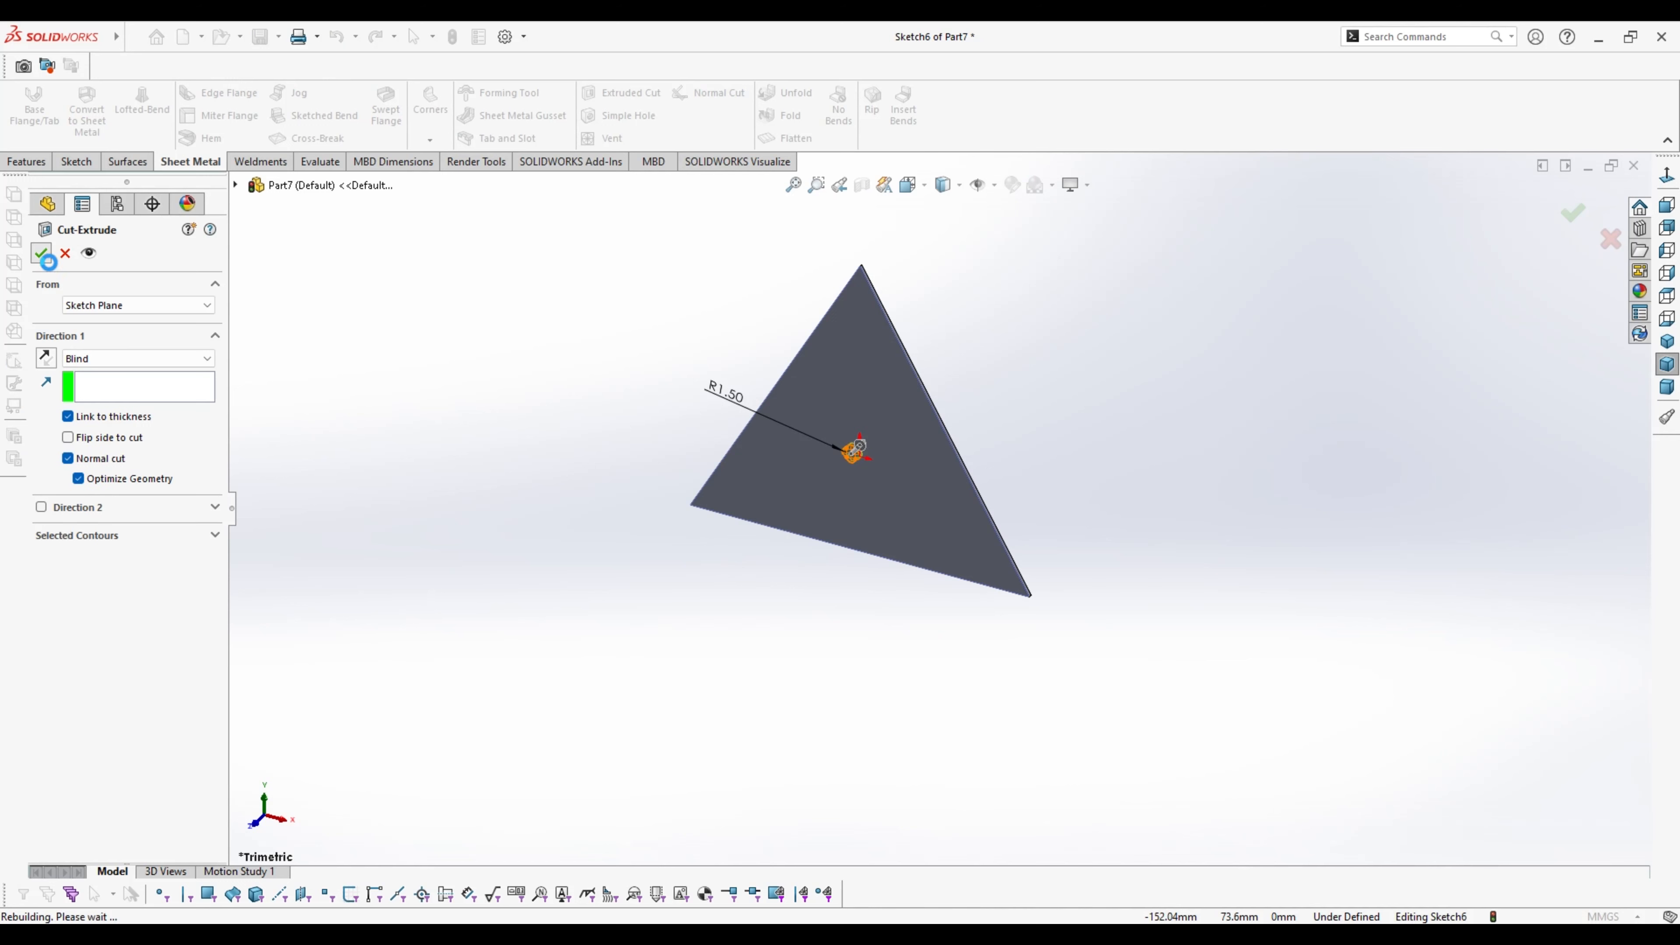
pyautogui.click(41, 253)
pyautogui.moveTo(939, 456); pyautogui.dragTo(893, 429, button='middle')
pyautogui.click(894, 433)
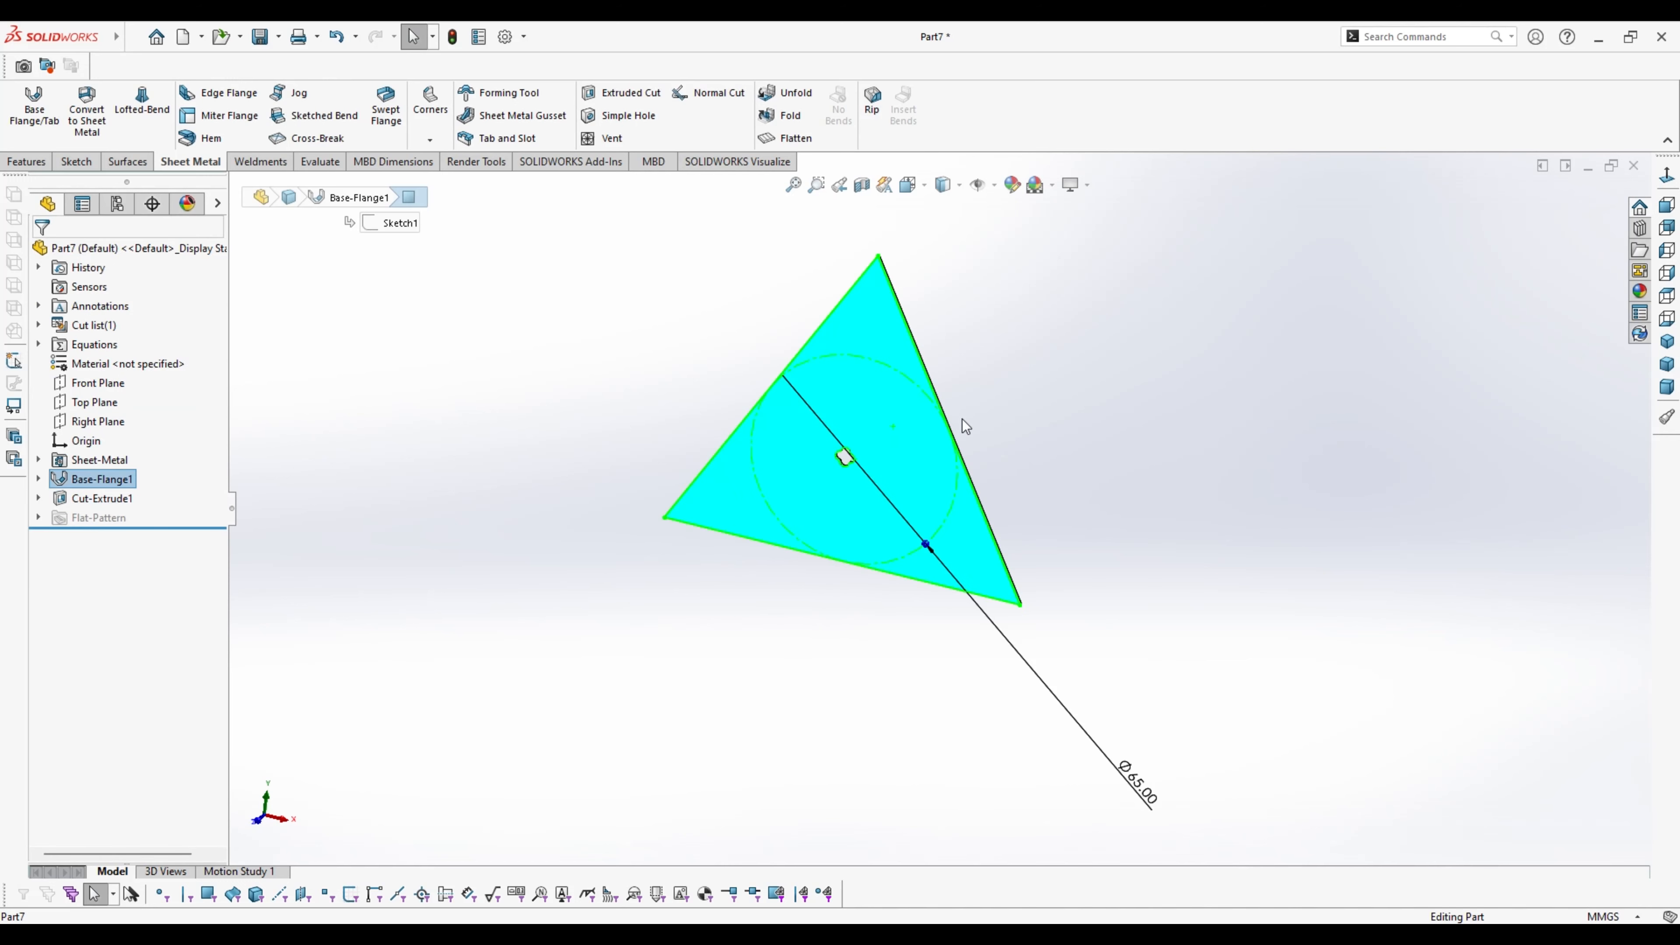
pyautogui.hotkey('ctrl', '8')
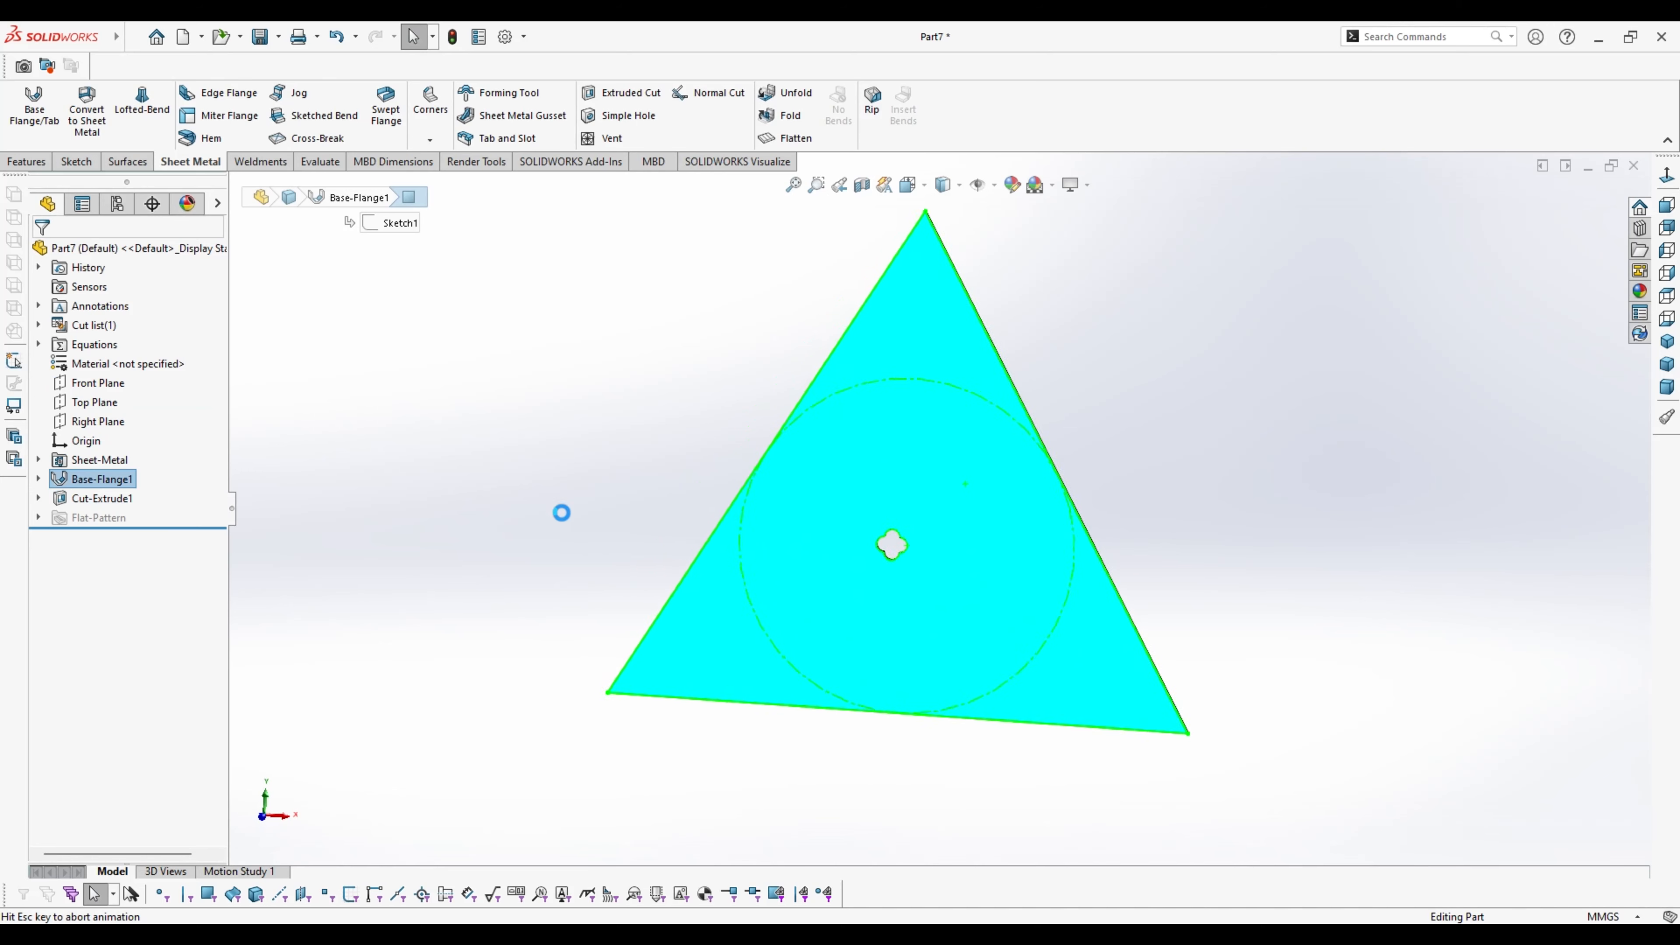
pyautogui.click(1581, 217)
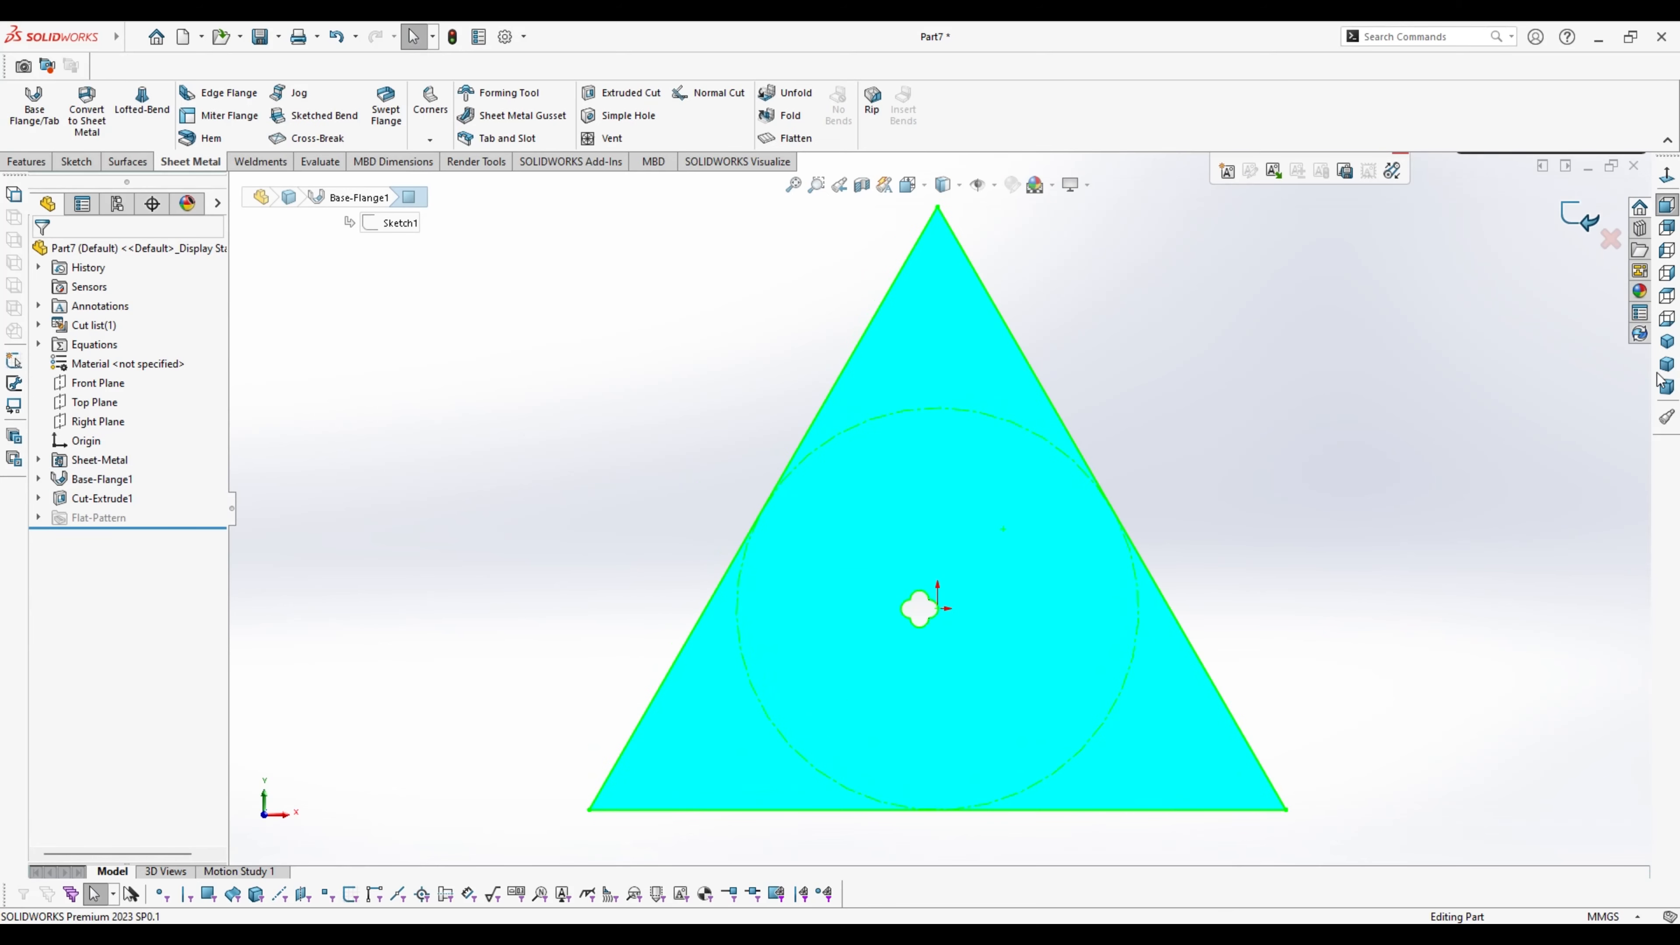
# Start a new sketch on the front face of the triangular plate
pyautogui.moveTo(1036, 486); pyautogui.dragTo(912, 588, button='middle')
pyautogui.click(911, 588)
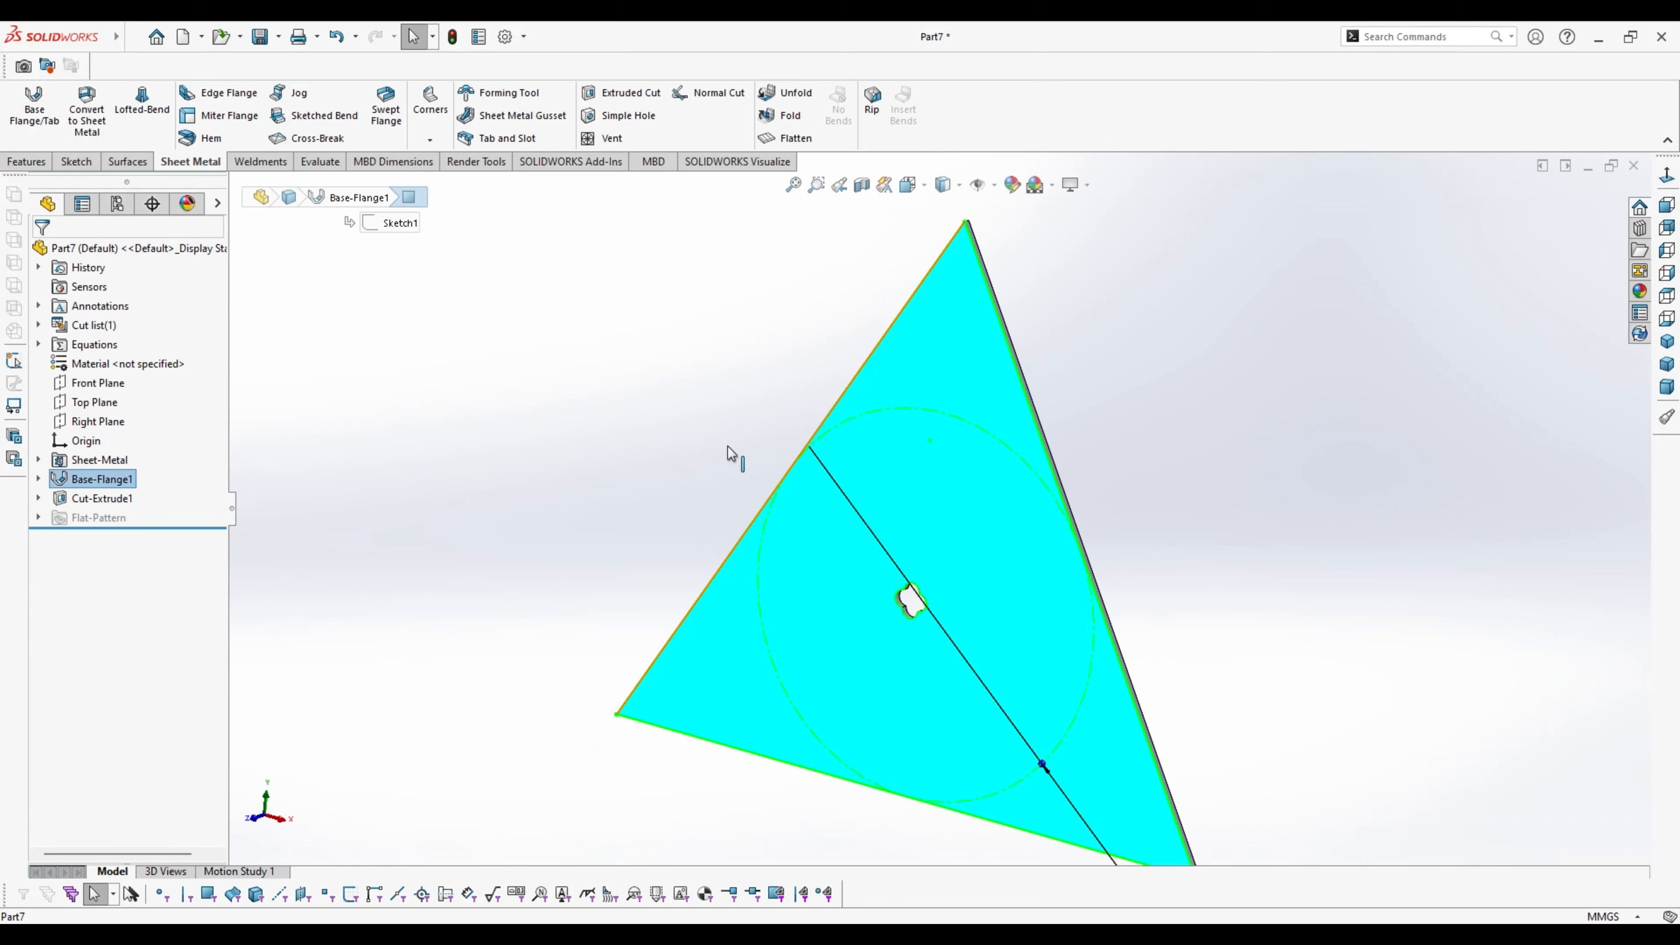
pyautogui.click(76, 161)
pyautogui.click(25, 102)
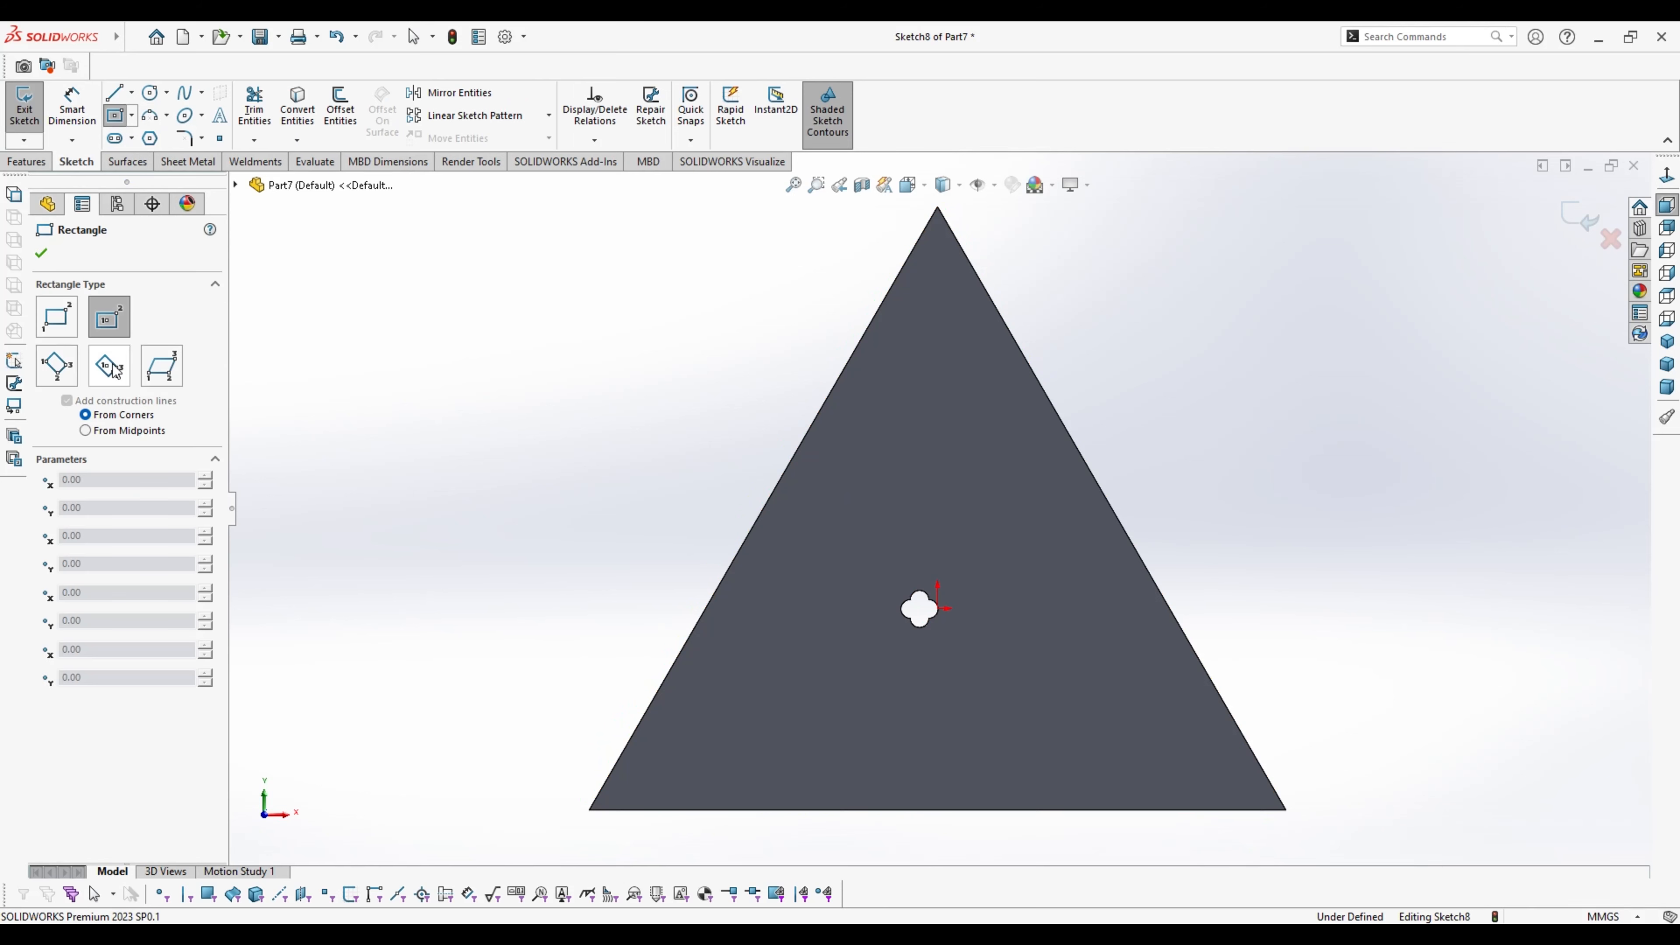
pyautogui.click(58, 368)
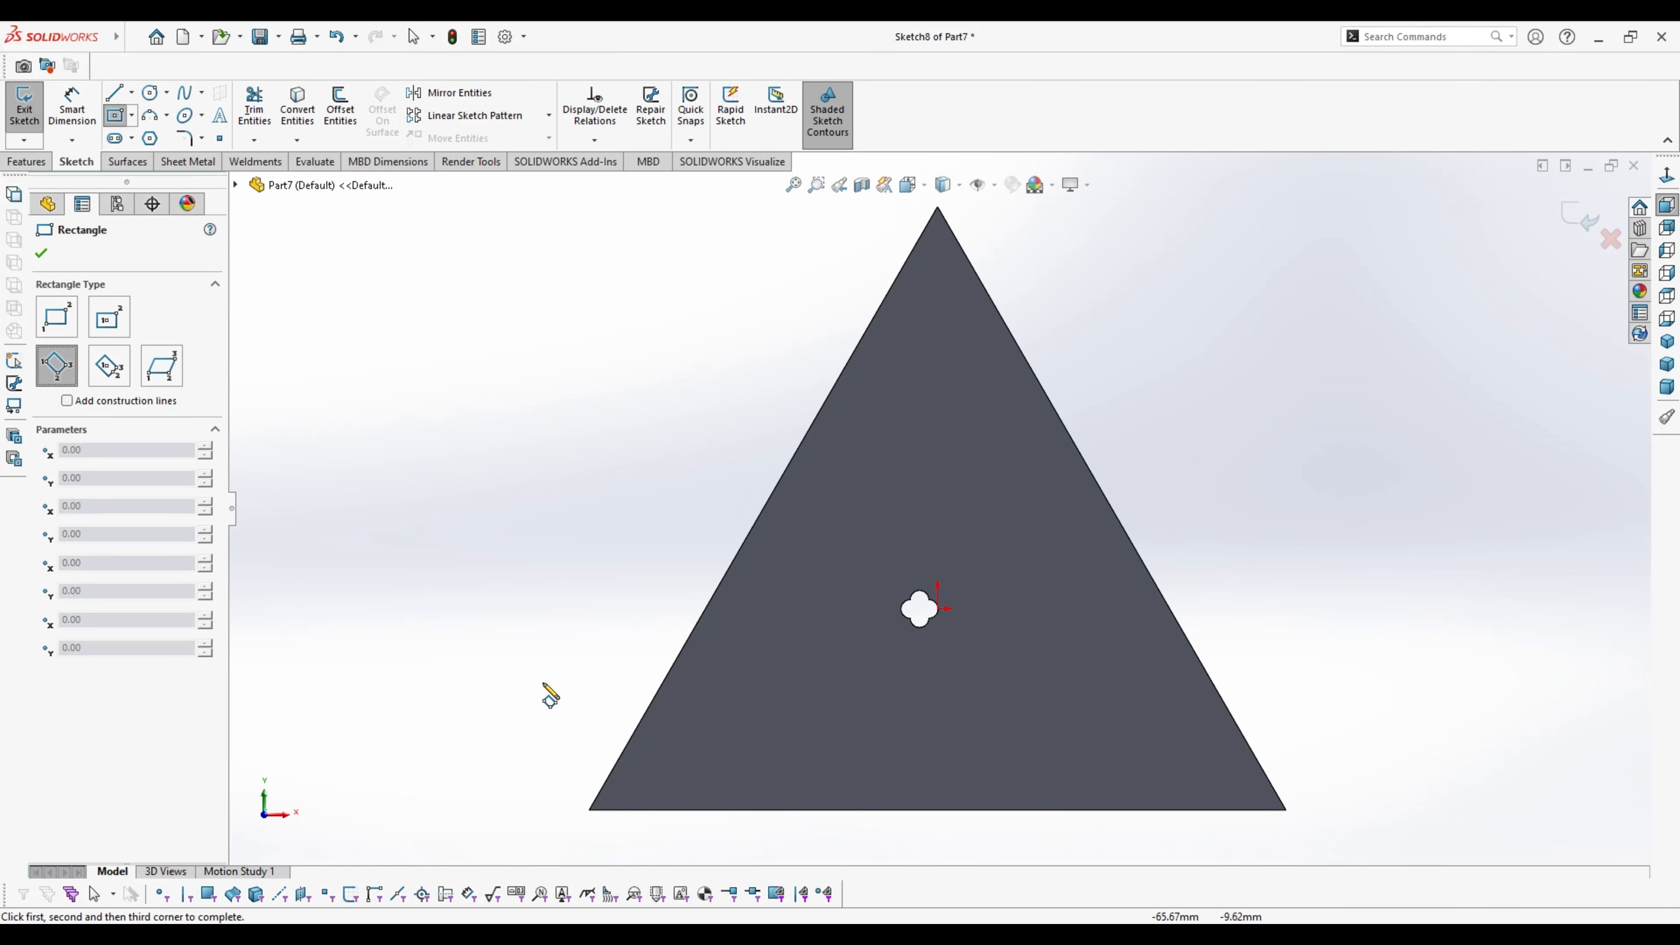
pyautogui.click(656, 770)
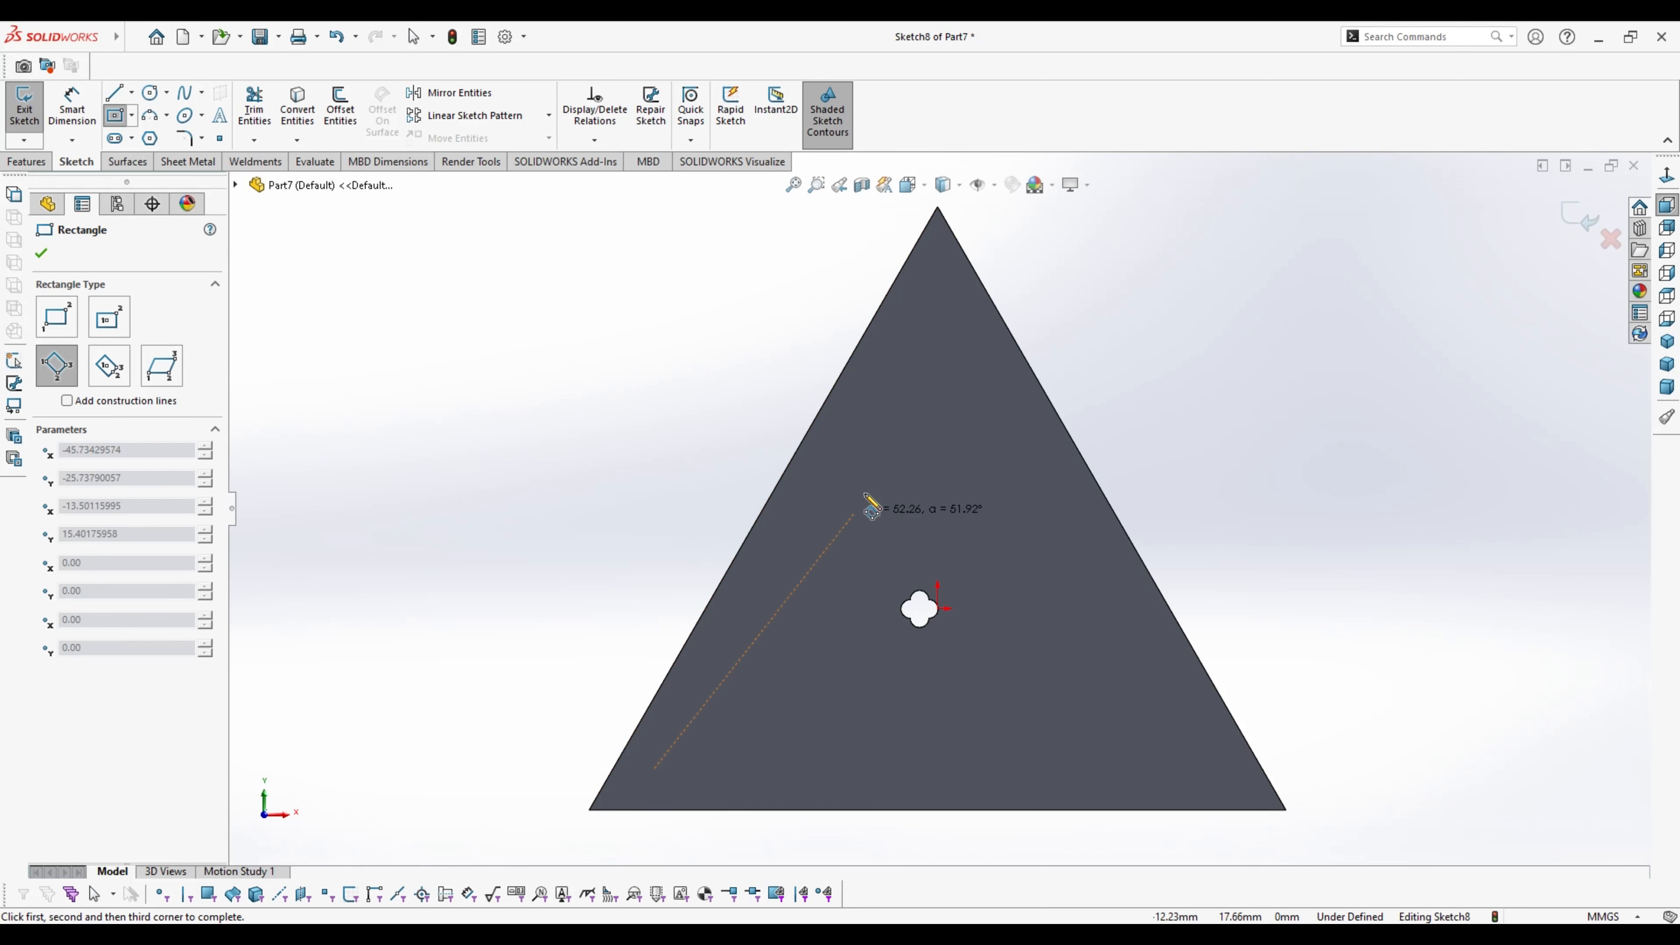
pyautogui.click(928, 275)
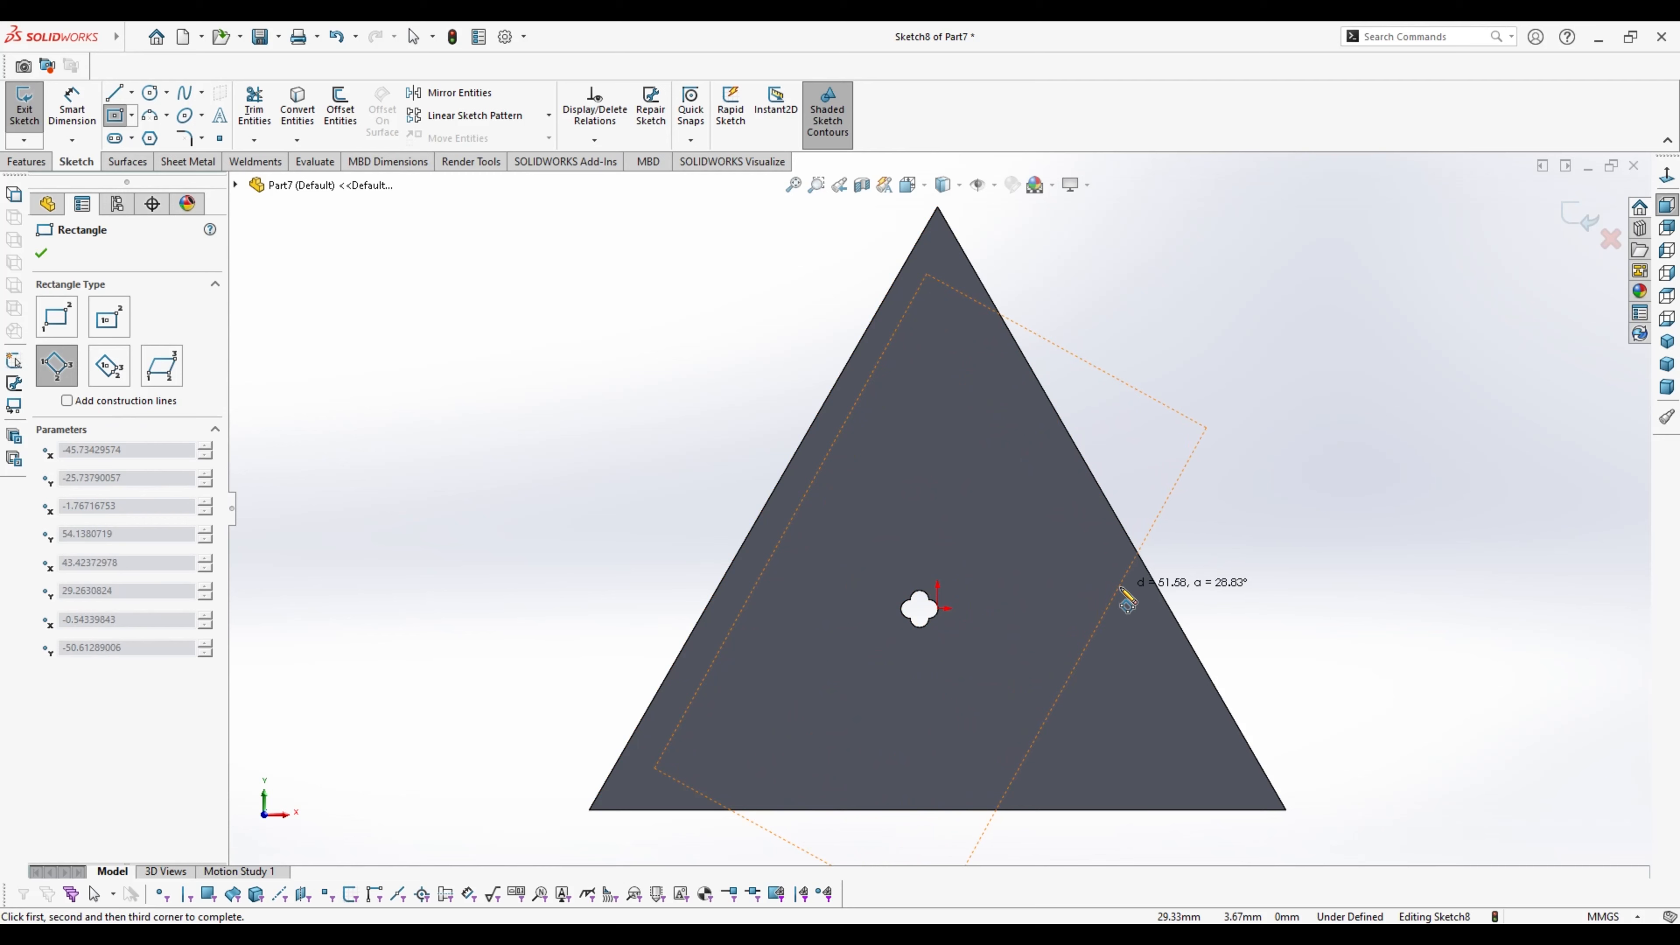
pyautogui.press('Escape')
# Draw a center rectangle about 52 mm wide from the origin, with its upper corners on the plate's sloping edges
pyautogui.click(114, 118)
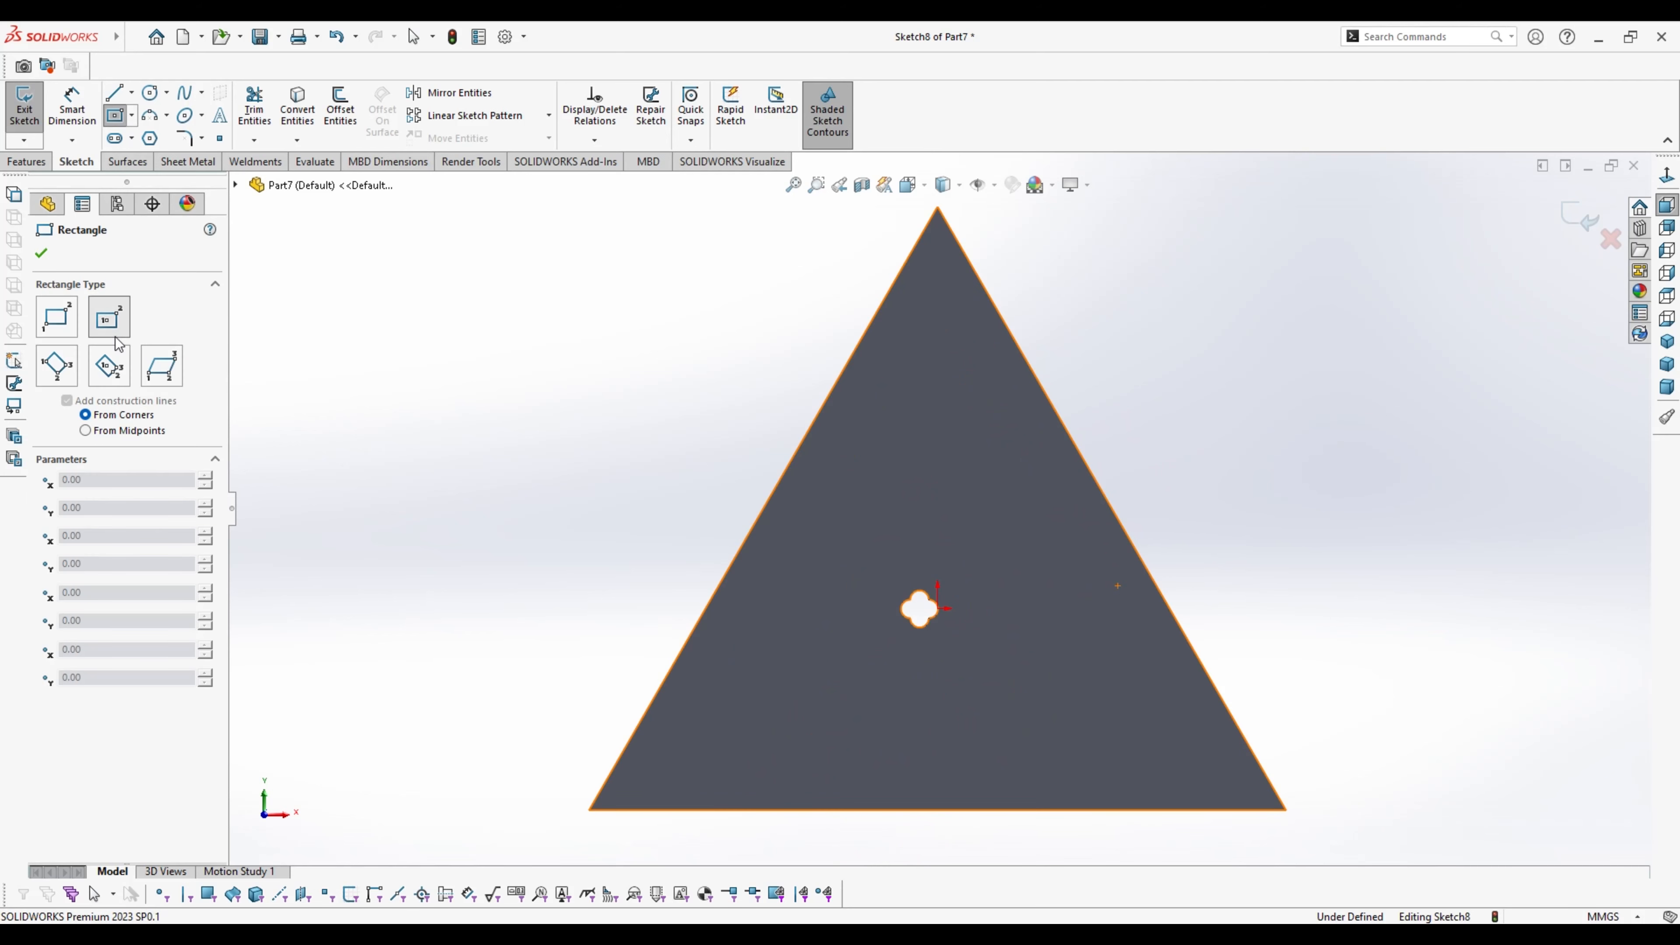
pyautogui.click(108, 325)
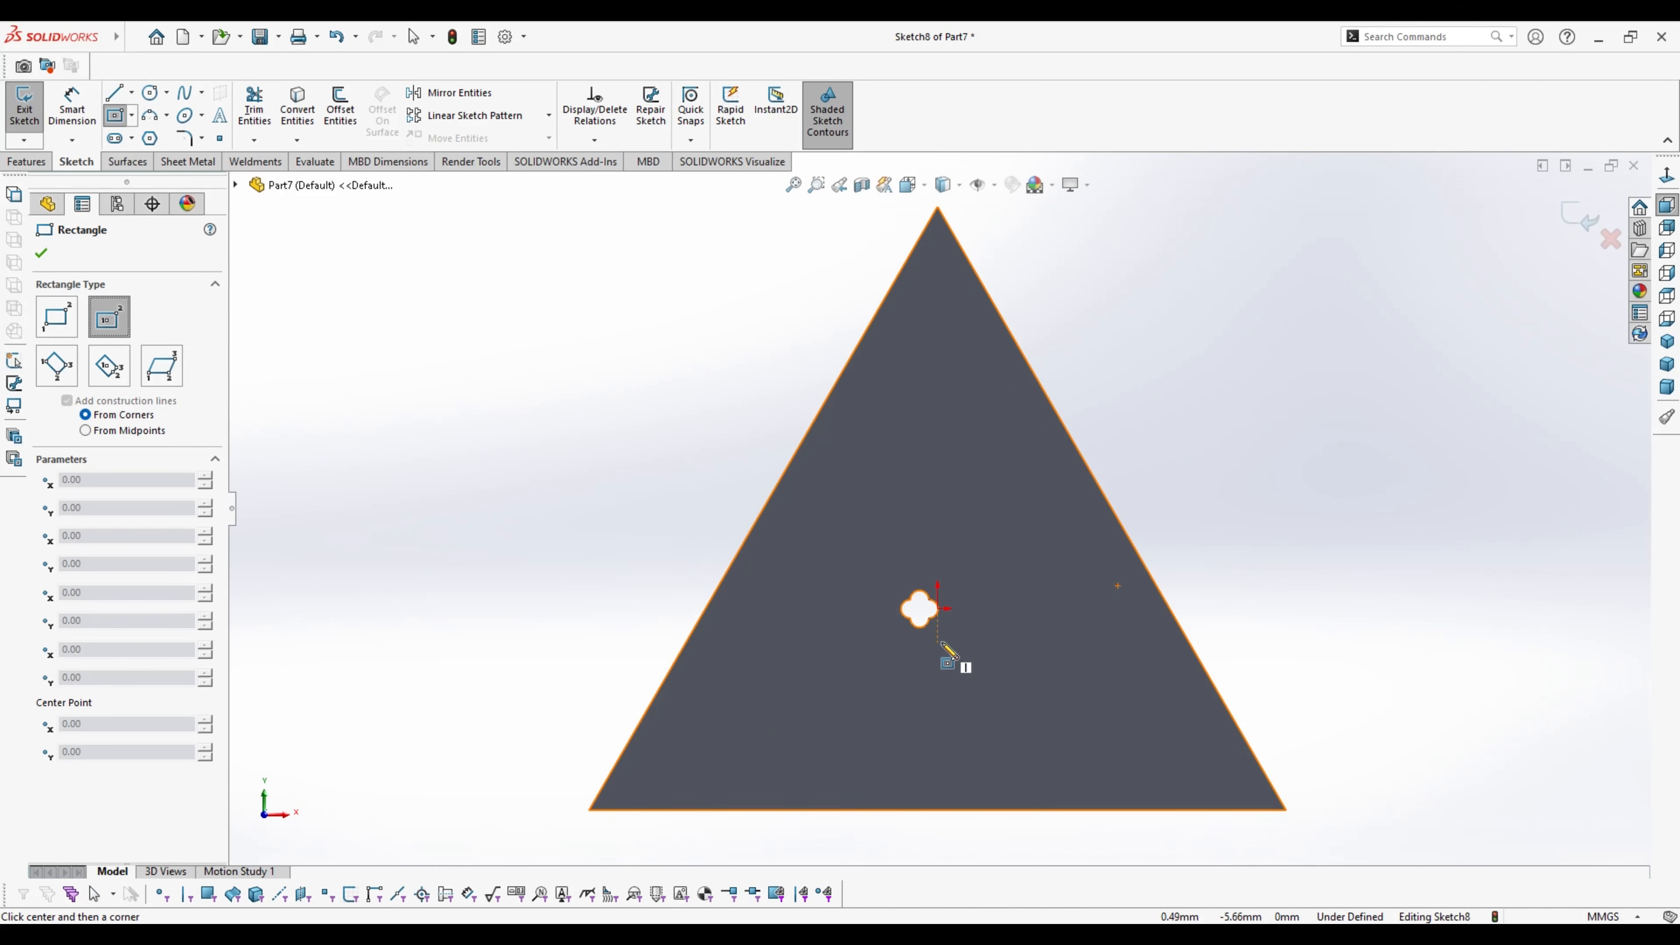
pyautogui.click(938, 608)
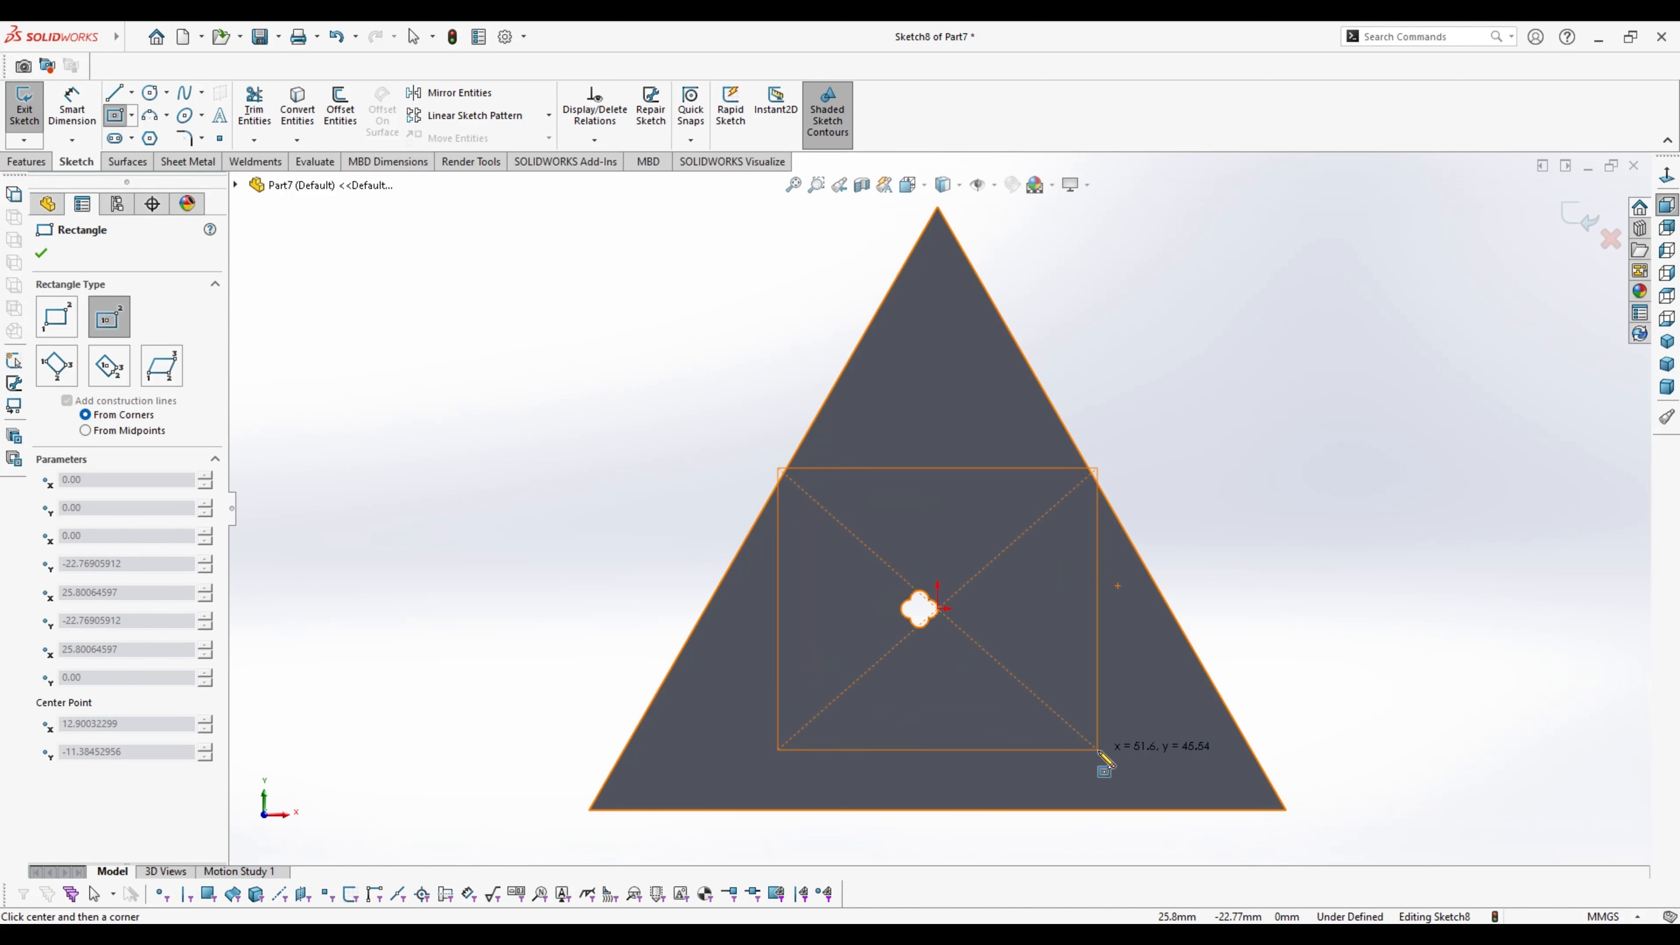
pyautogui.click(1099, 487)
pyautogui.press('Escape')
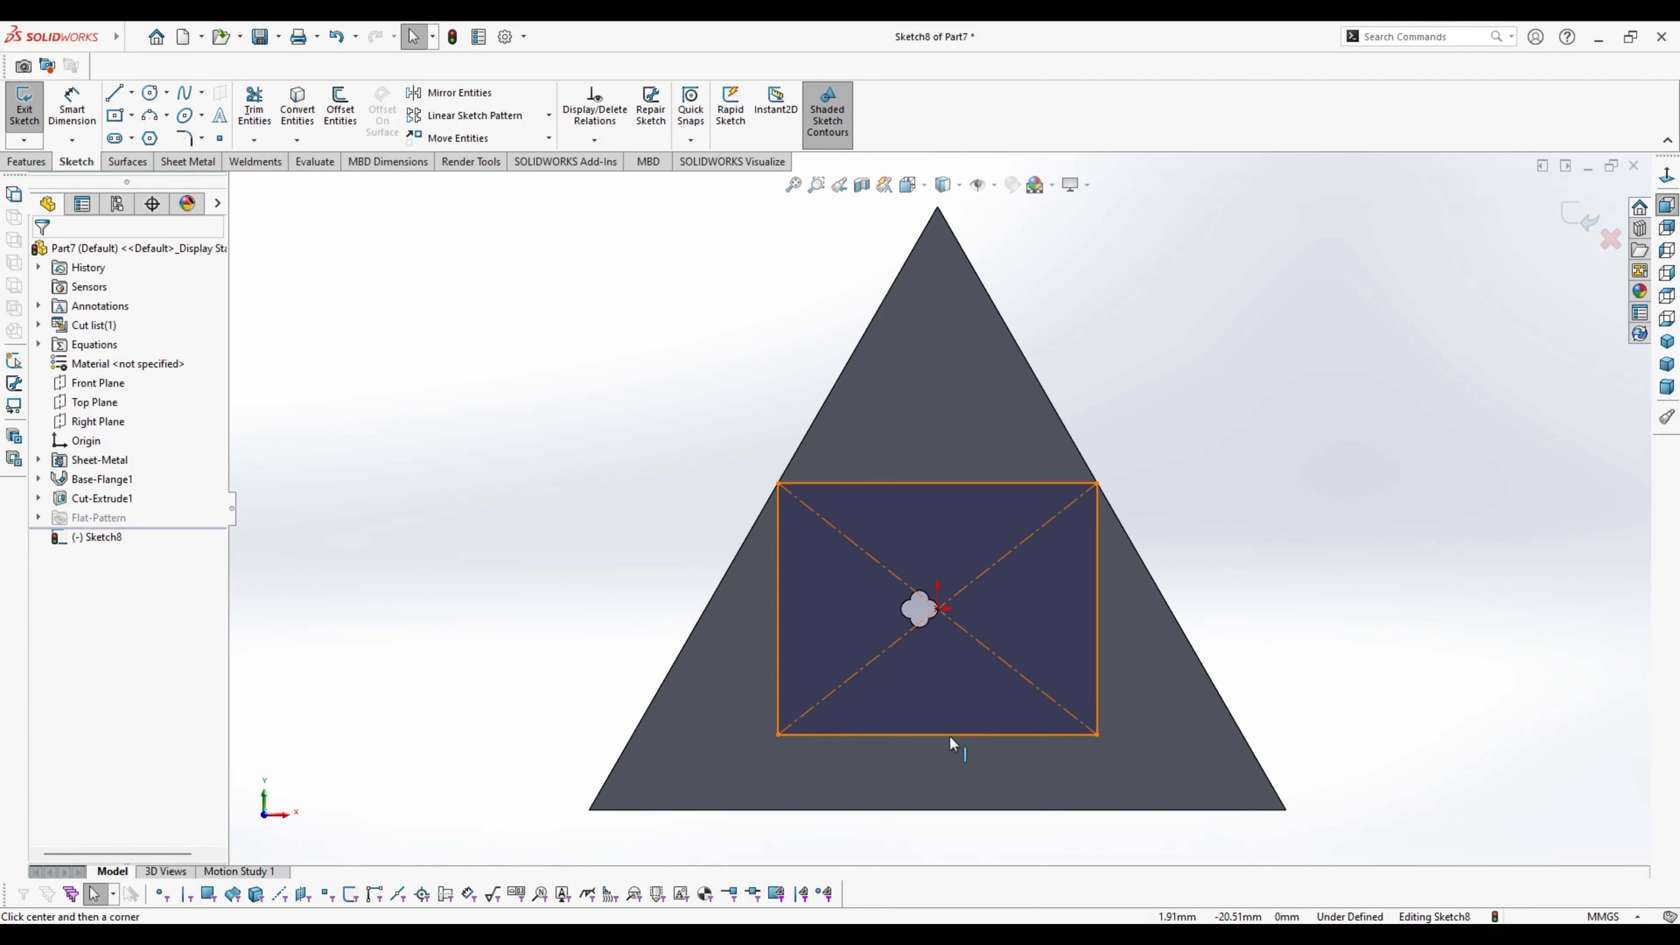
# Make the rectangle's bottom side collinear with the plate's bottom edge and exit the sketch
pyautogui.moveTo(946, 734); pyautogui.dragTo(938, 814)
pyautogui.keyDown('ctrl'); pyautogui.click(933, 809); pyautogui.keyUp('ctrl')
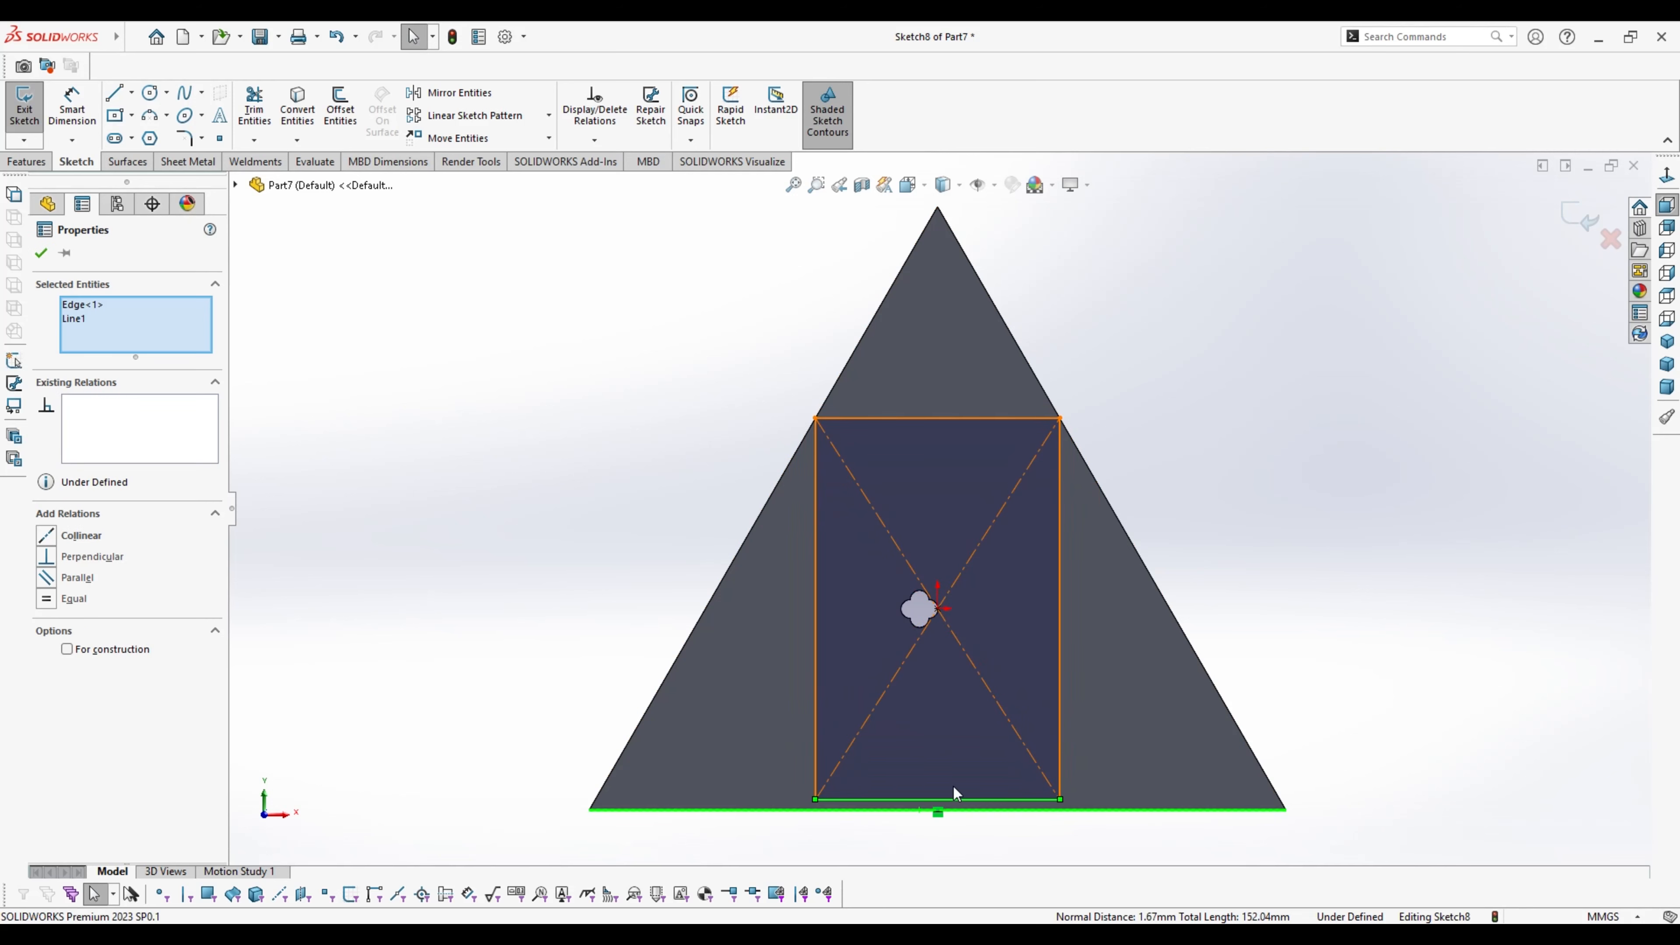
pyautogui.click(46, 536)
pyautogui.click(1296, 402)
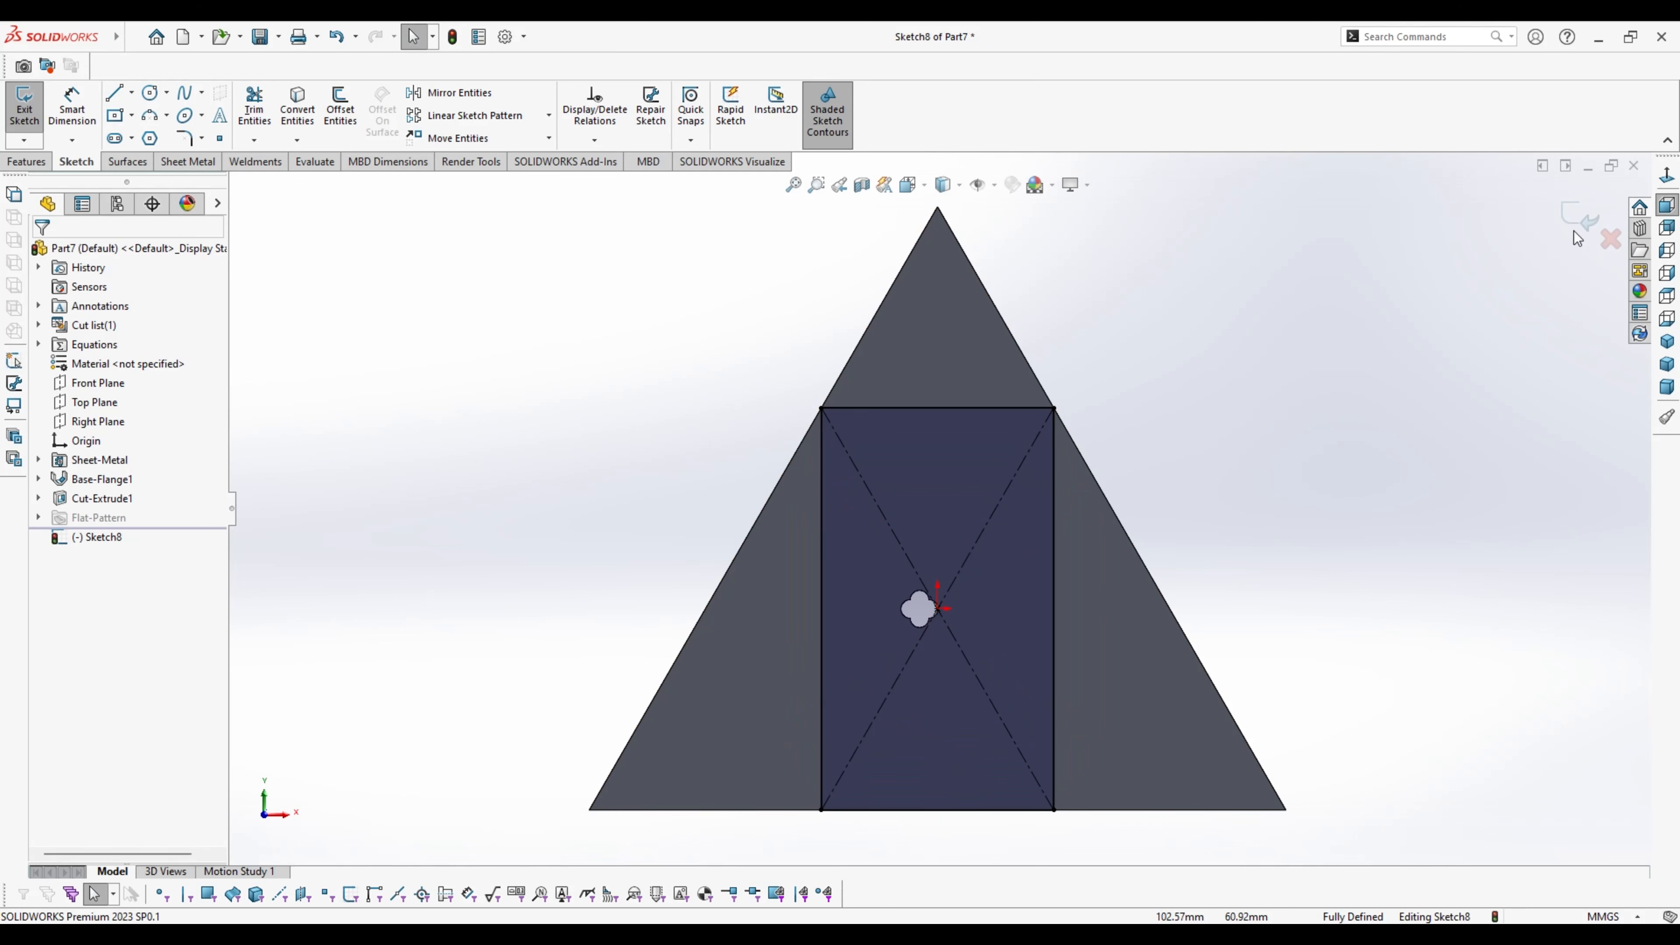
pyautogui.click(1580, 217)
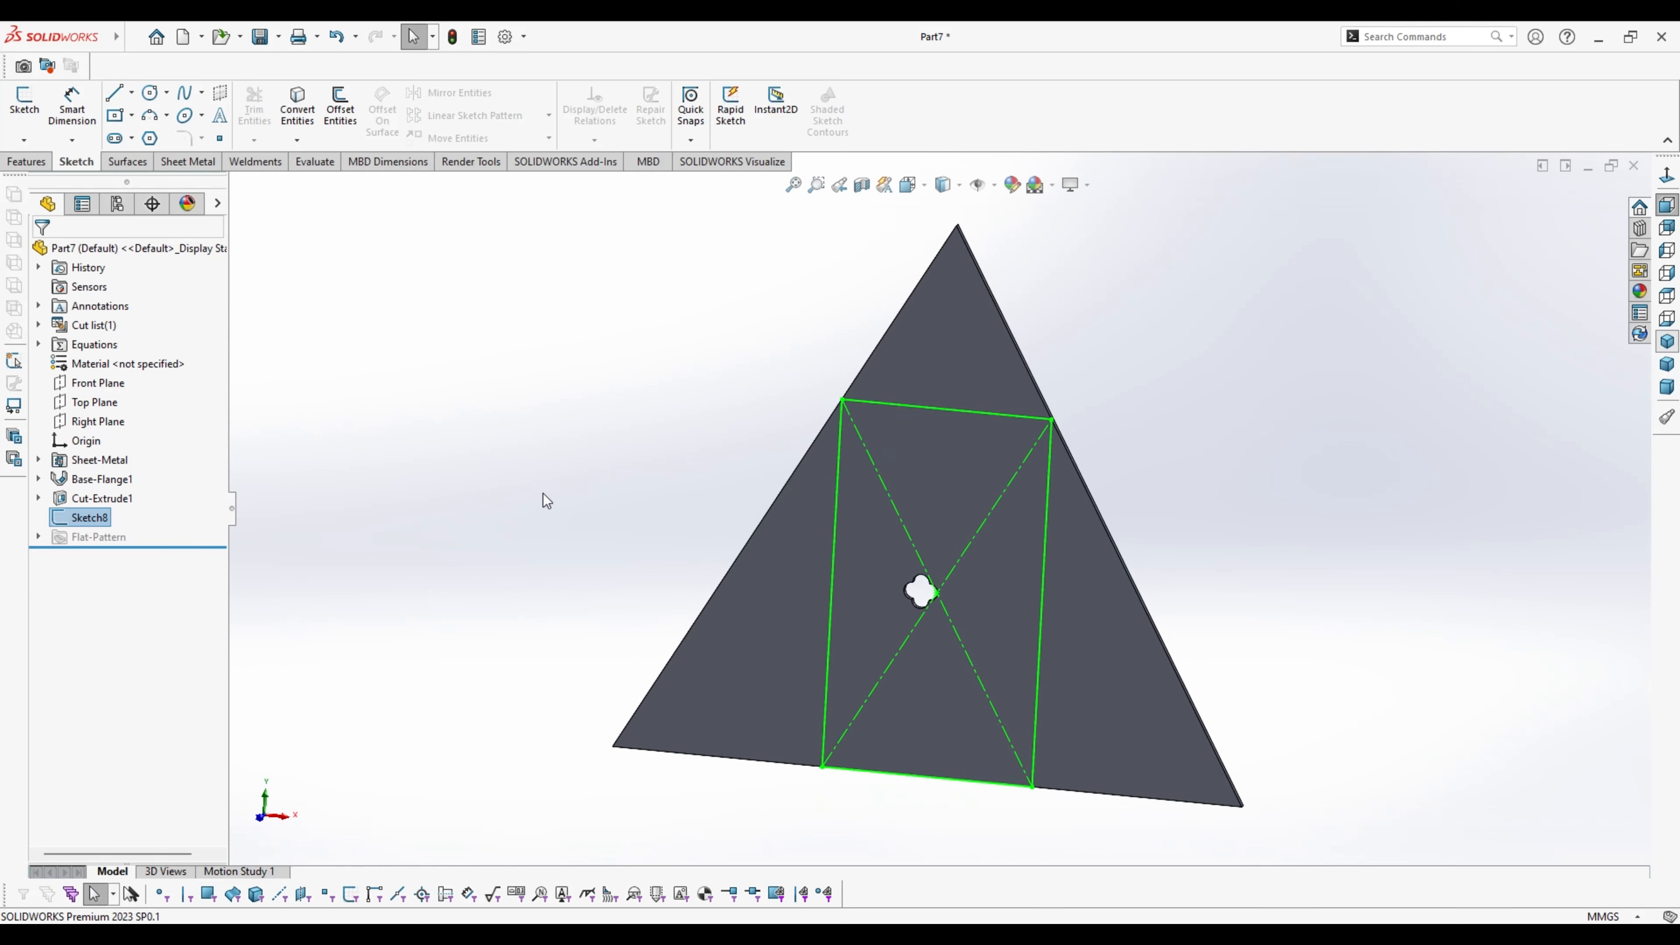
# Set up a Fill Pattern of the clover cut, using the rectangle sketch as the fill boundary
pyautogui.moveTo(547, 501)
pyautogui.mouseDown(button='middle')
pyautogui.moveTo(844, 649)
pyautogui.moveTo(788, 801)
pyautogui.mouseUp(button='middle')
pyautogui.moveTo(777, 759)
pyautogui.mouseDown(button='middle')
pyautogui.moveTo(1035, 556)
pyautogui.moveTo(1017, 561)
pyautogui.moveTo(1078, 588)
pyautogui.moveTo(1051, 582)
pyautogui.moveTo(1061, 530)
pyautogui.moveTo(1041, 536)
pyautogui.mouseUp(button='middle')
pyautogui.click(27, 161)
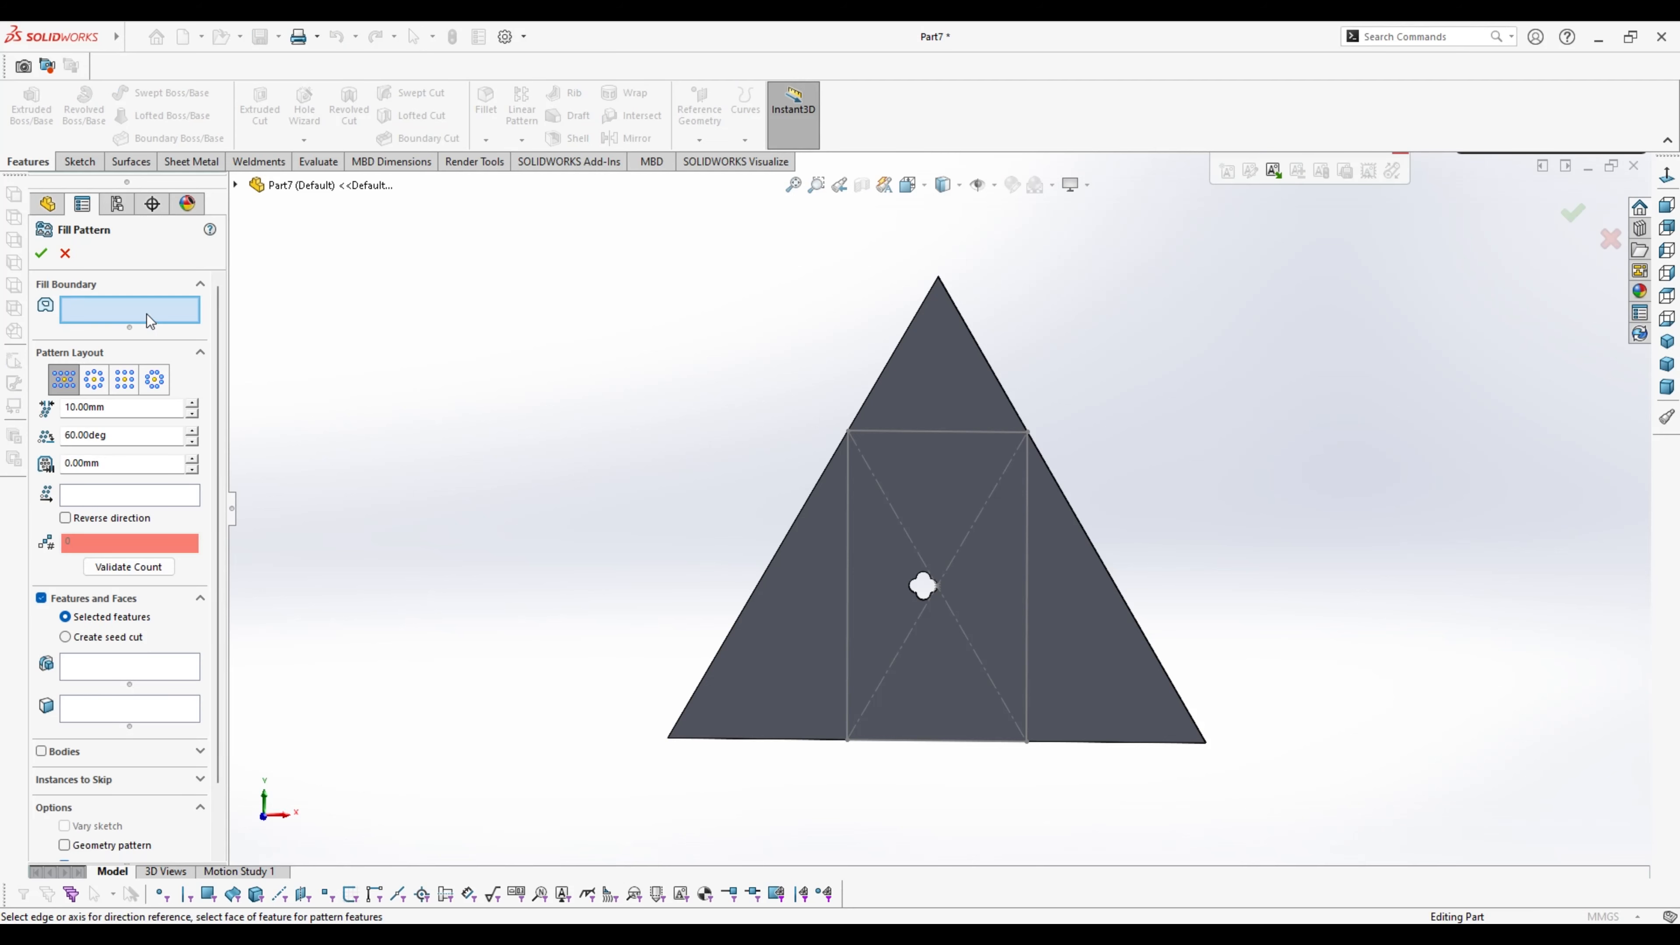
pyautogui.click(847, 516)
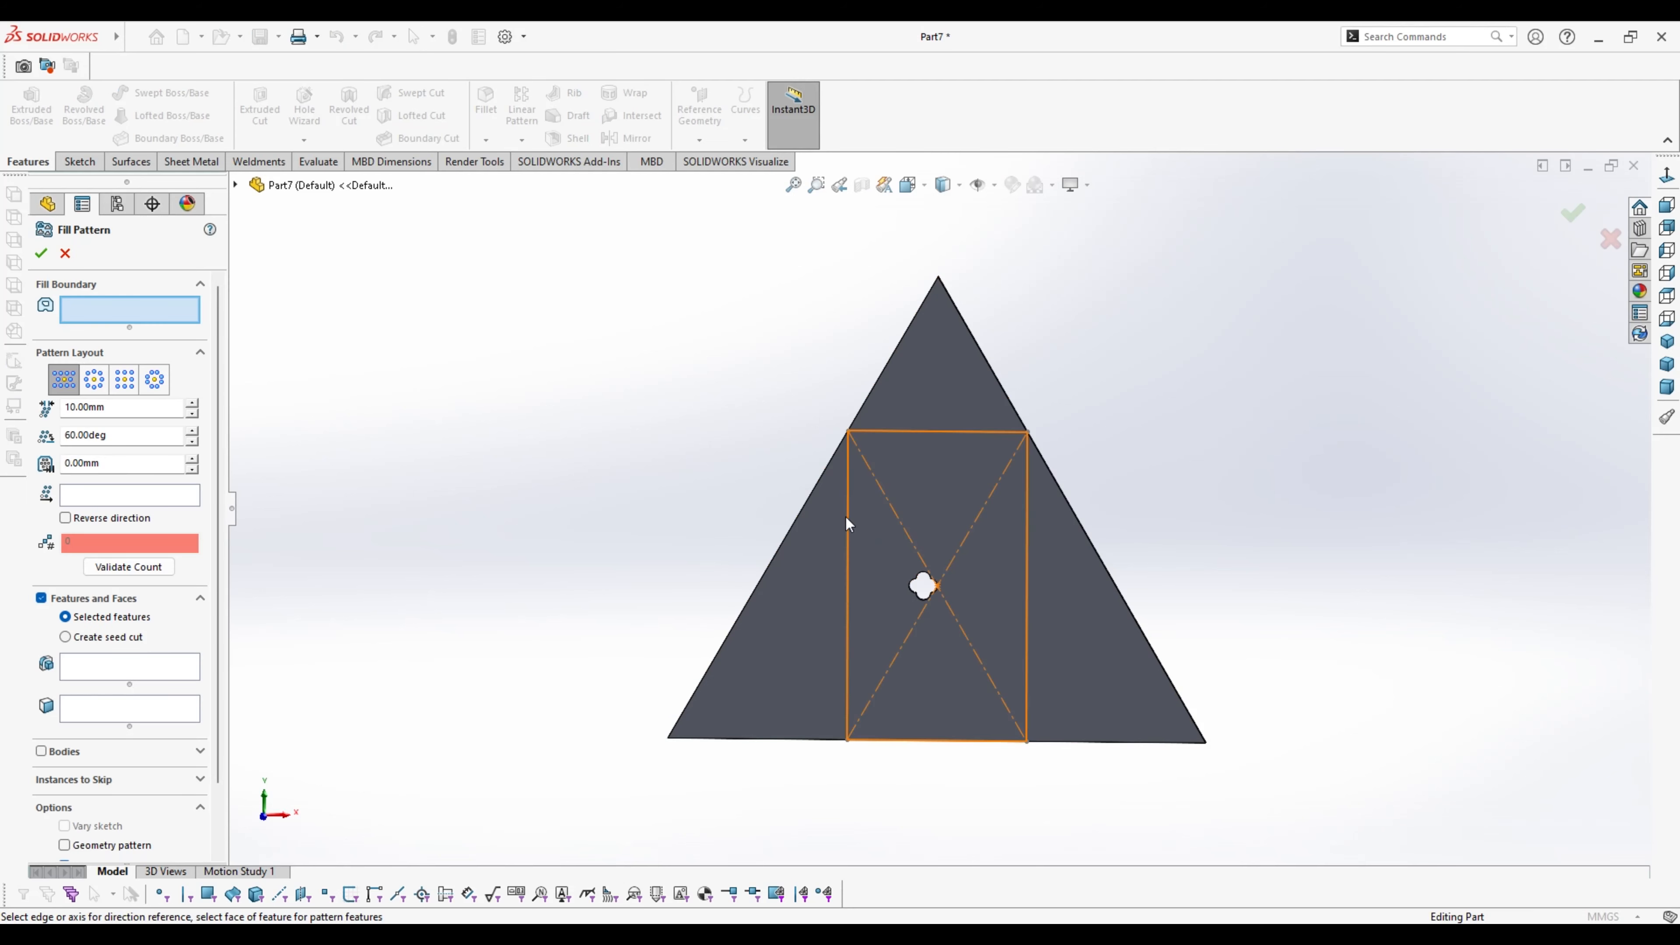
pyautogui.click(116, 675)
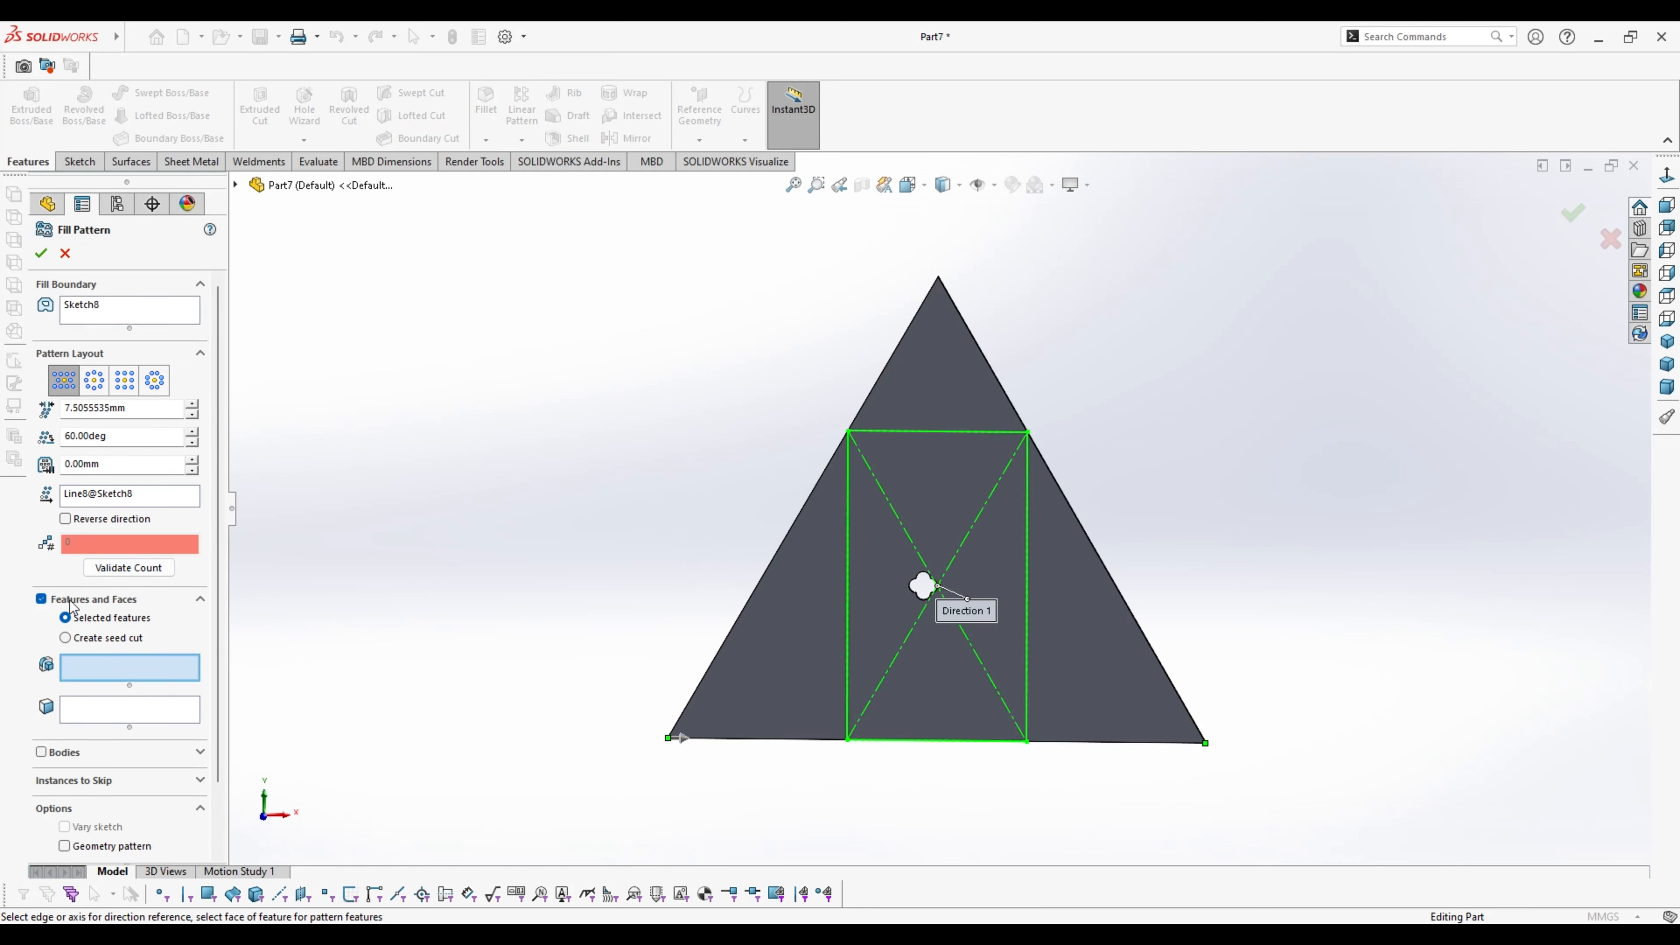
pyautogui.scroll(8, 926, 586)
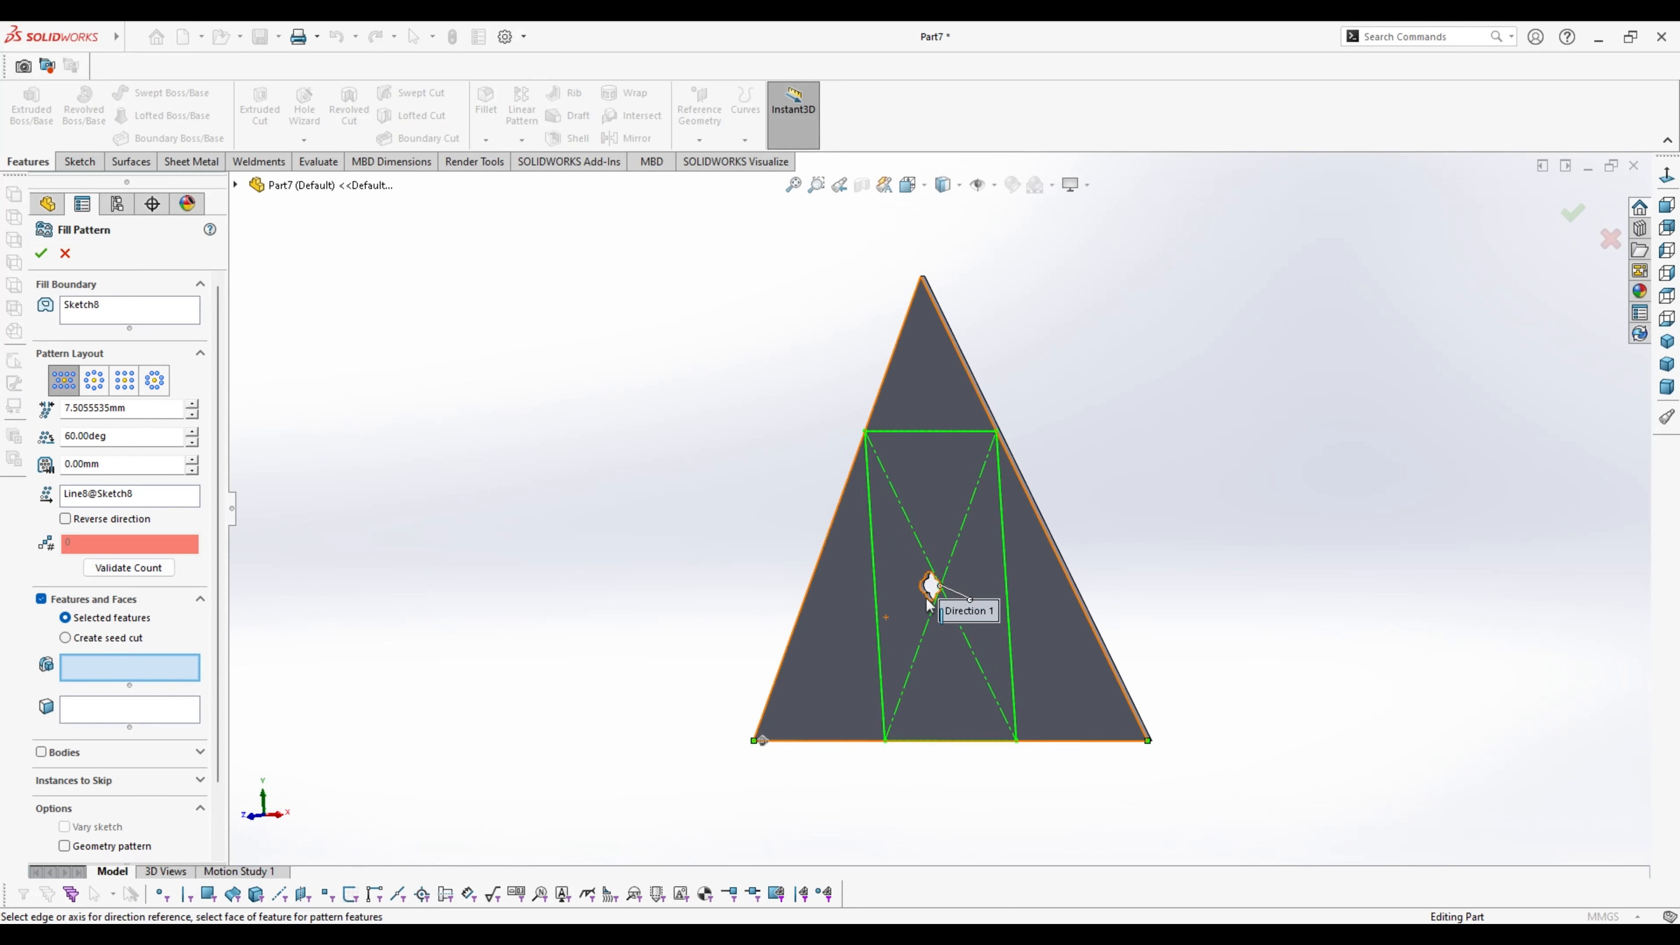
pyautogui.click(817, 533)
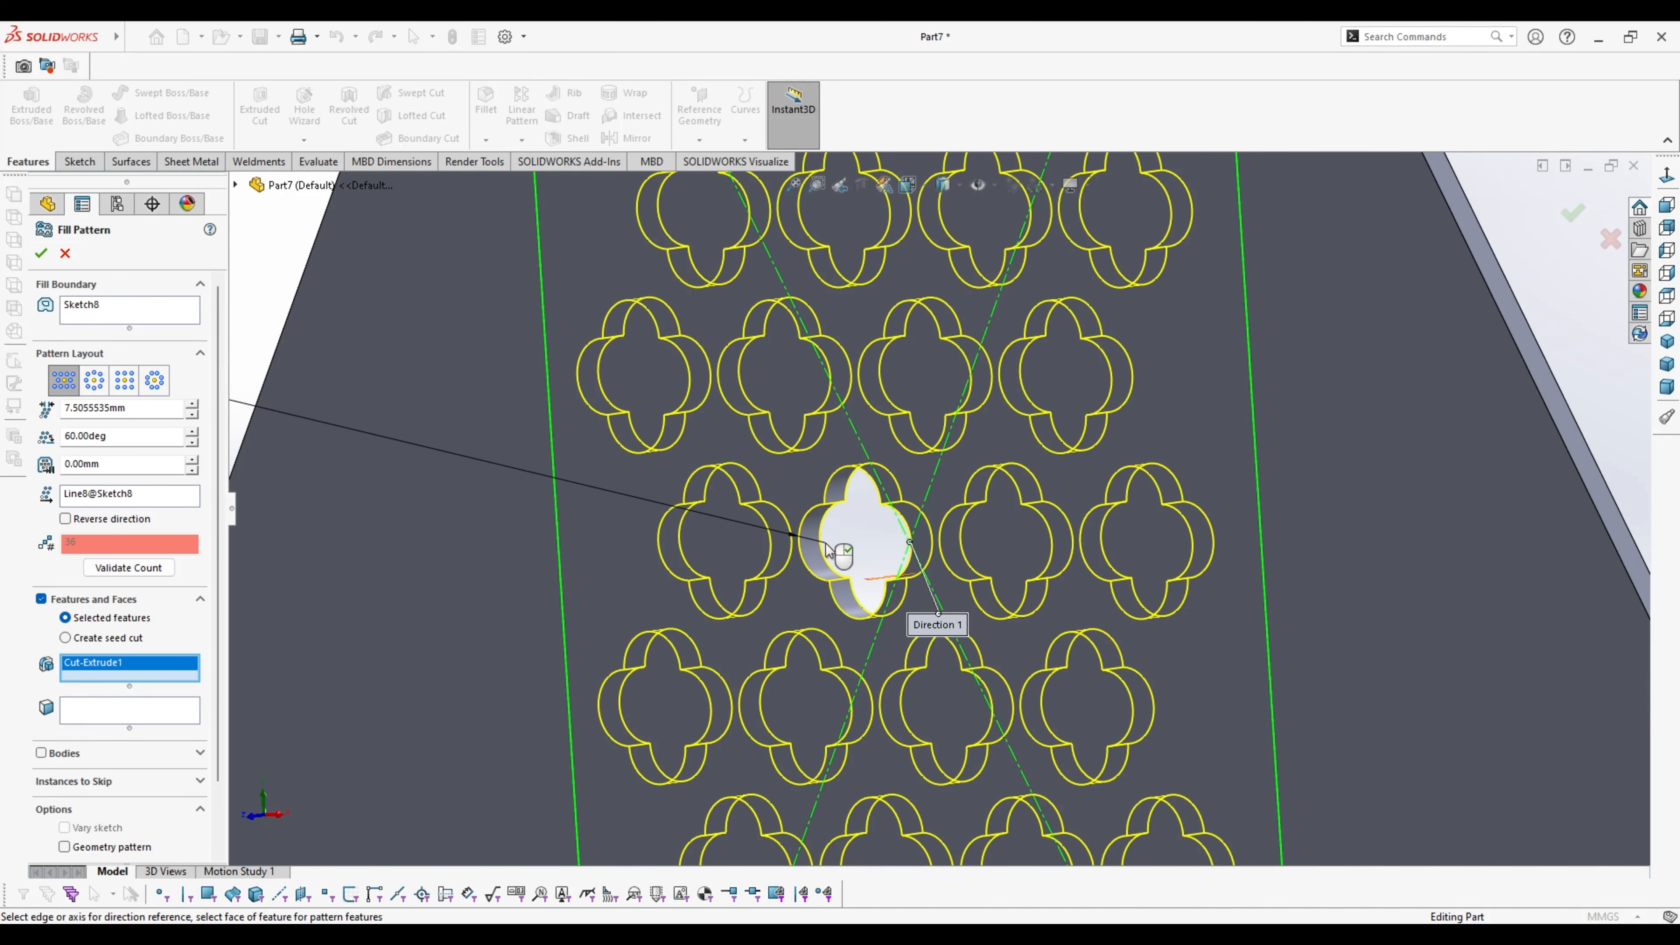
pyautogui.scroll(-8, 911, 582)
pyautogui.scroll(-1, 909, 578)
pyautogui.moveTo(910, 578); pyautogui.dragTo(971, 594, button='middle')
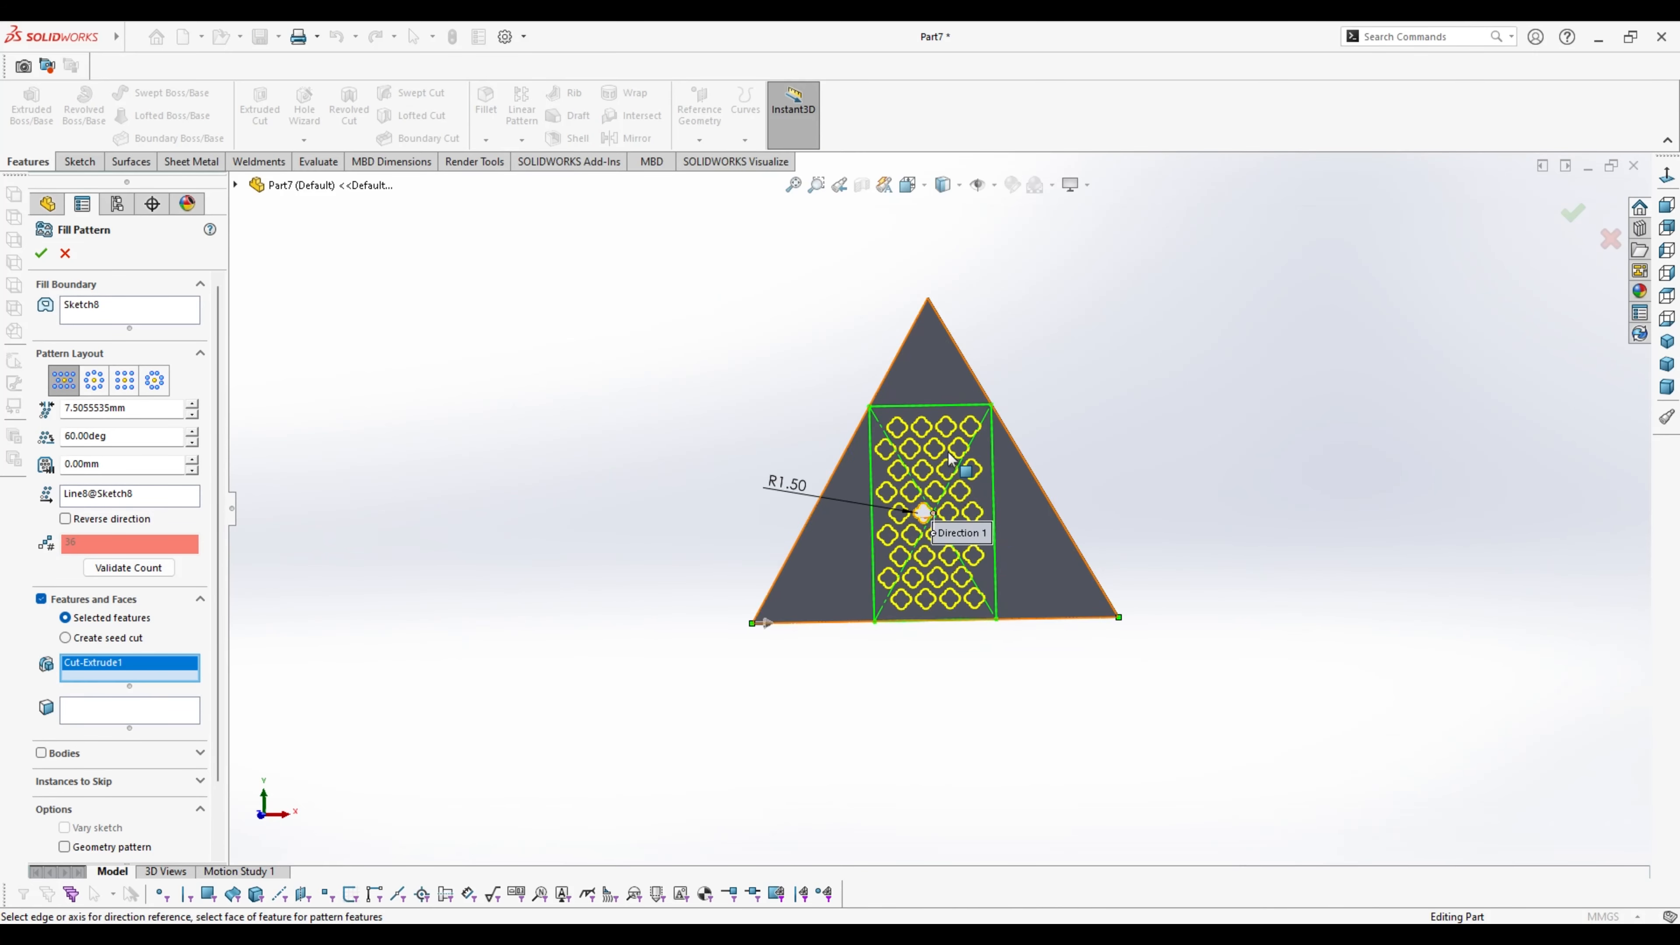
pyautogui.scroll(2, 949, 458)
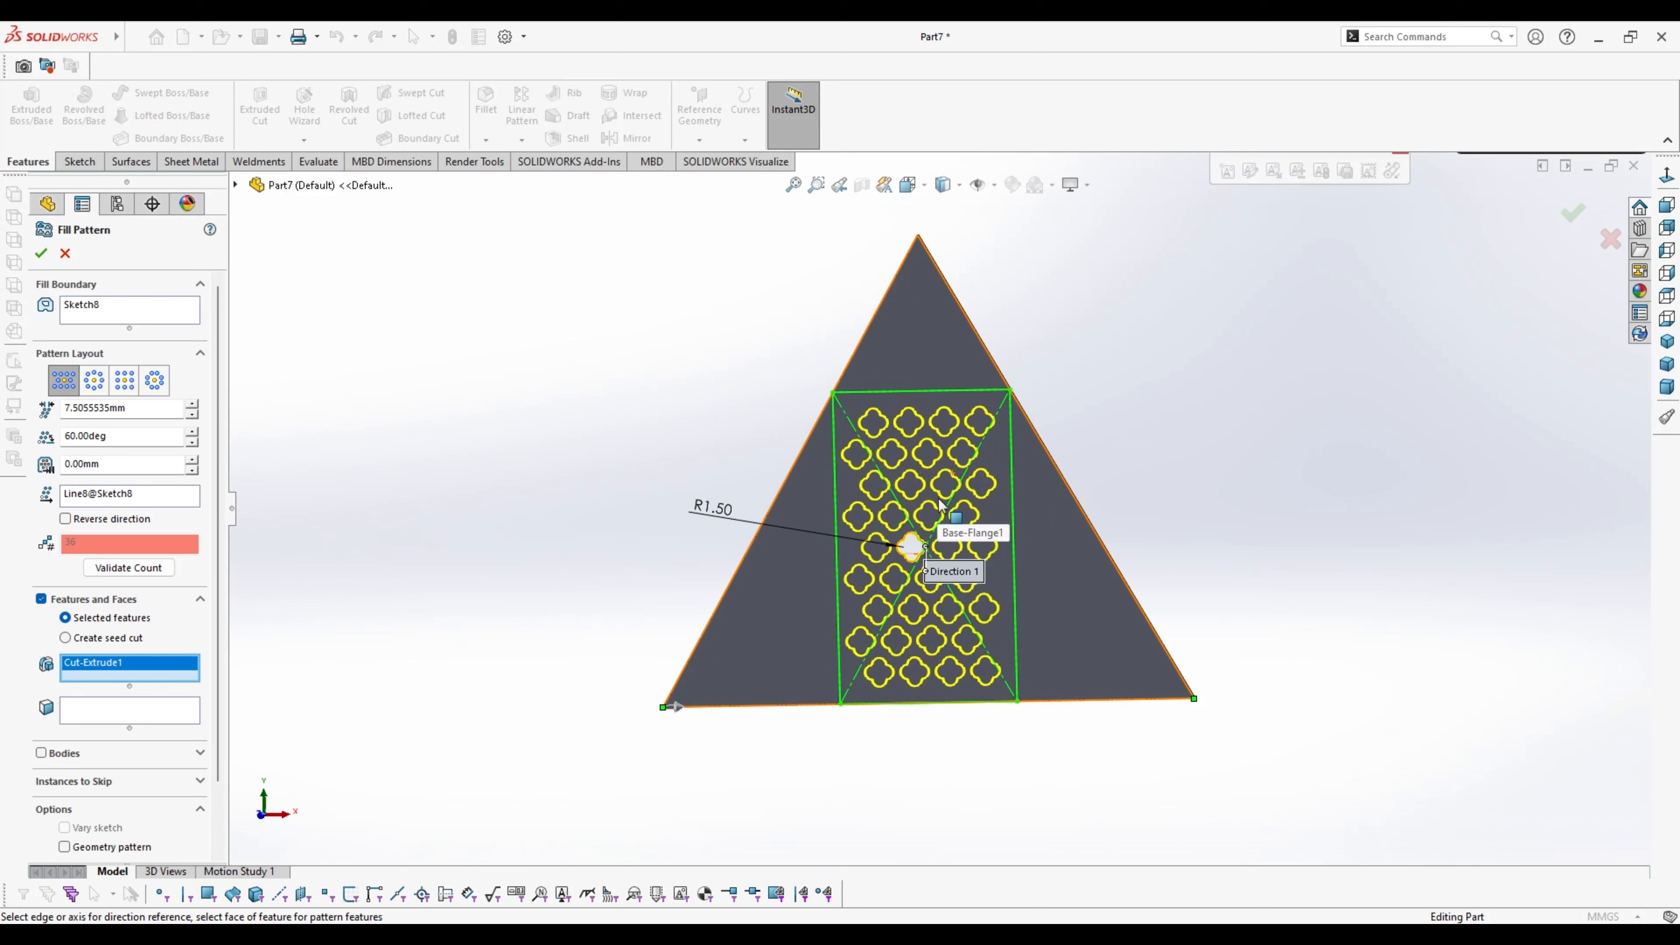
# Switch the fill pattern to the circular layout and set its instance spacing to 2 mm
pyautogui.click(94, 381)
pyautogui.click(141, 487)
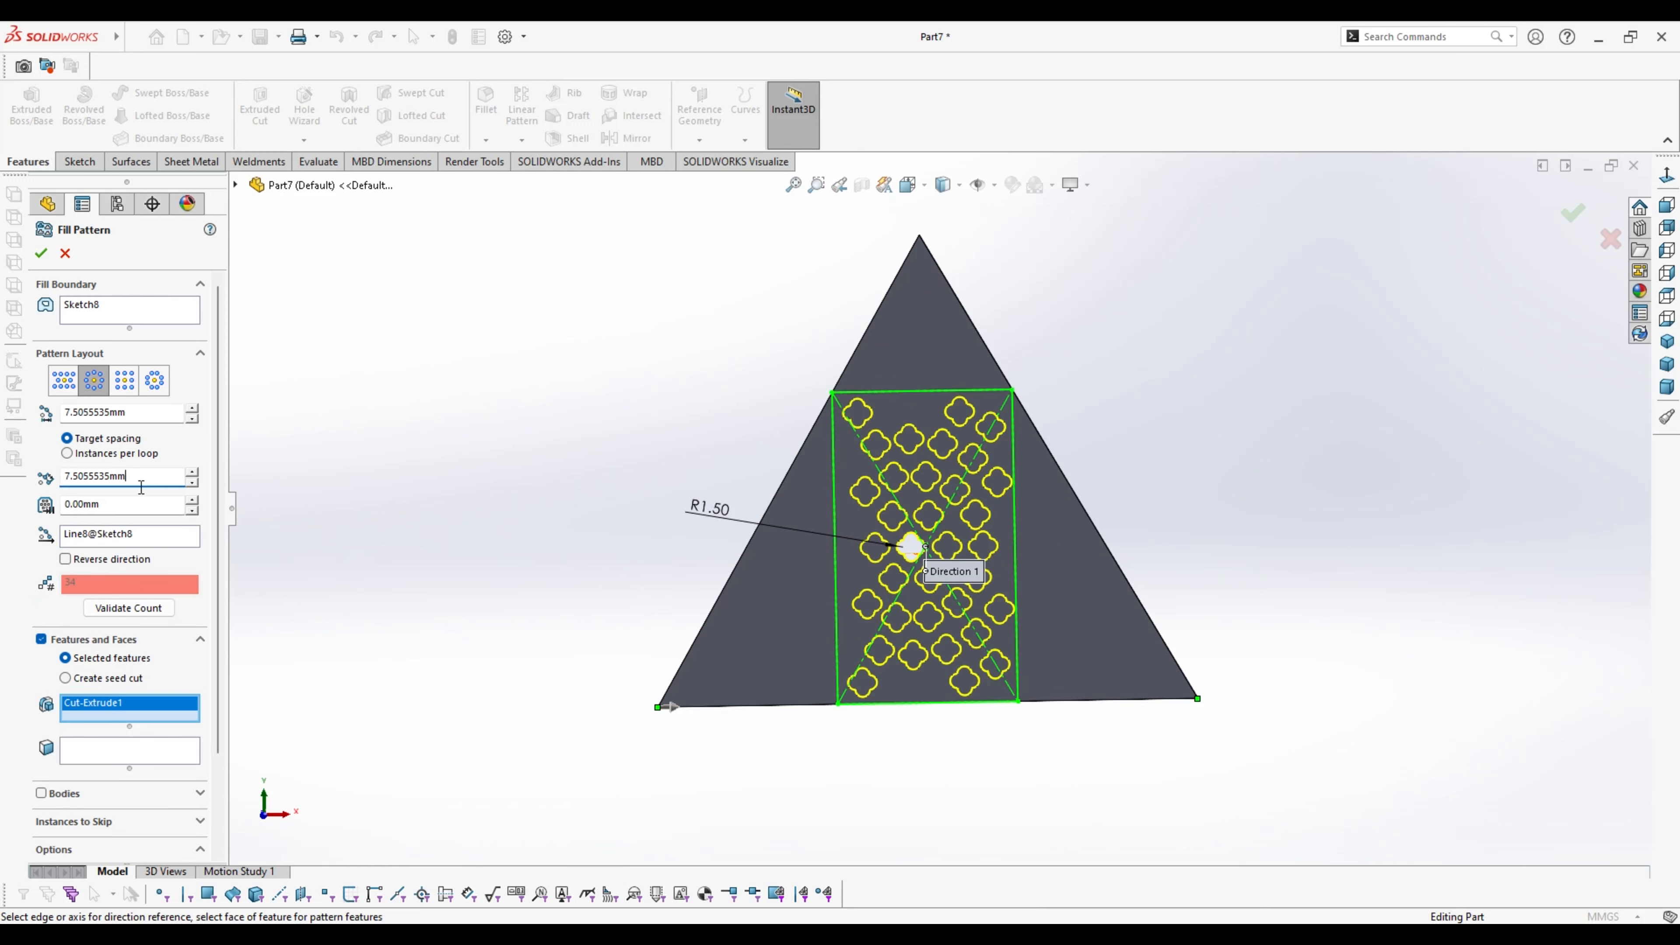
pyautogui.press('Return')
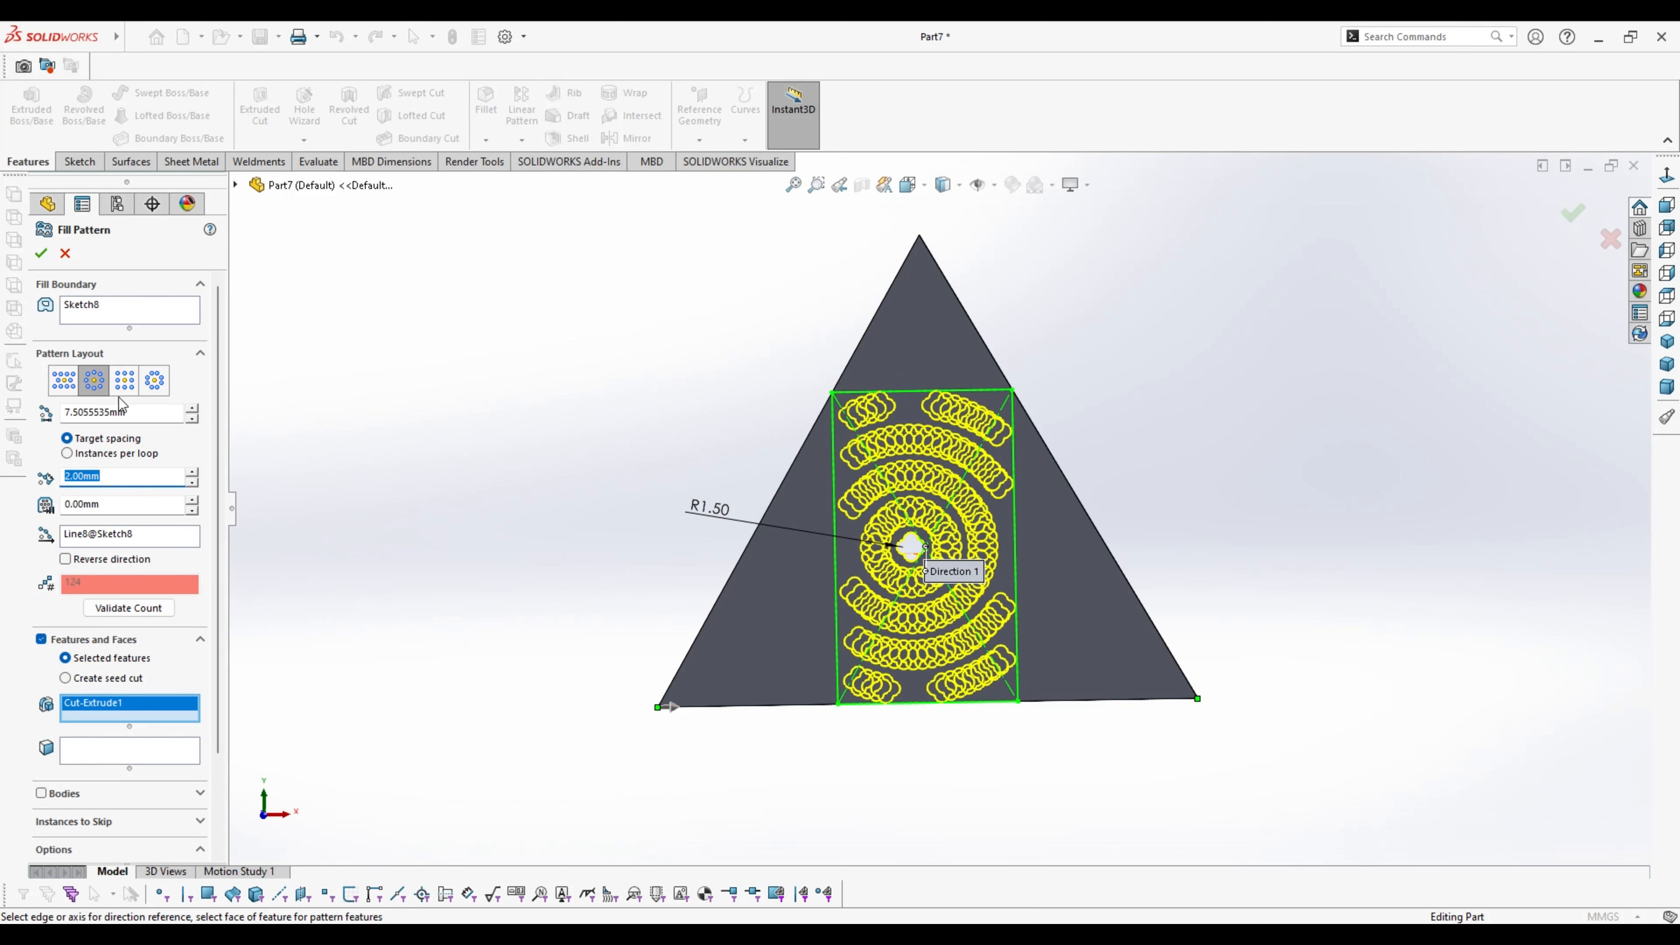
# Switch the fill pattern to the square layout and set its instance spacing to 7 mm
pyautogui.click(126, 384)
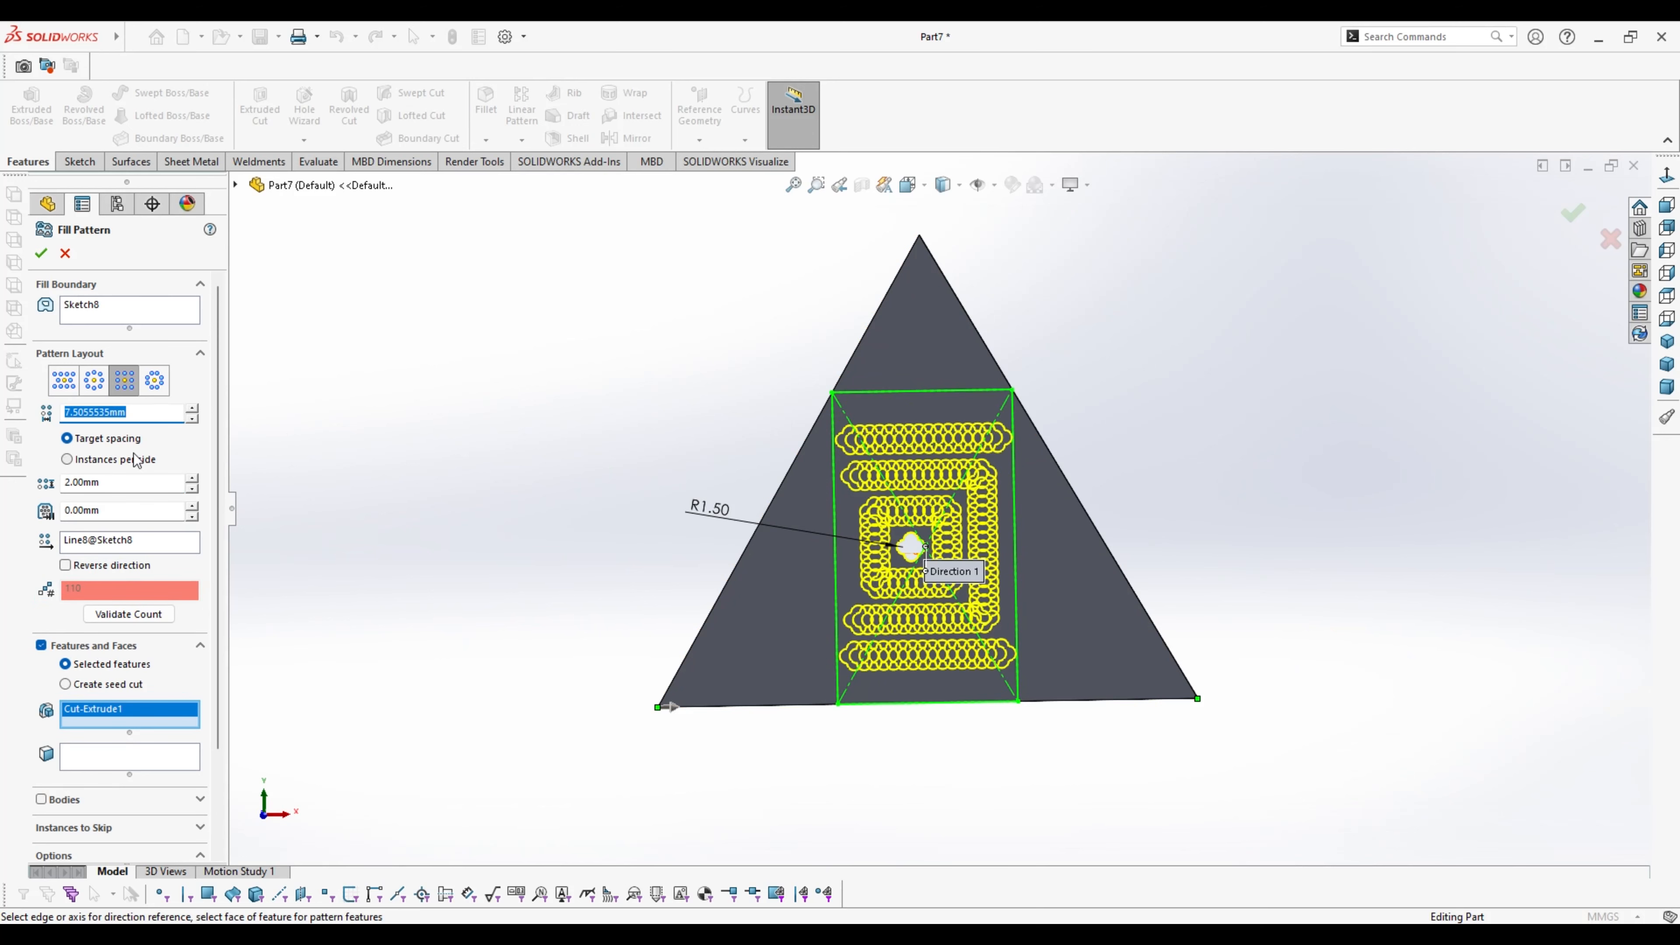
pyautogui.click(141, 487)
pyautogui.write('7')
pyautogui.press('Return')
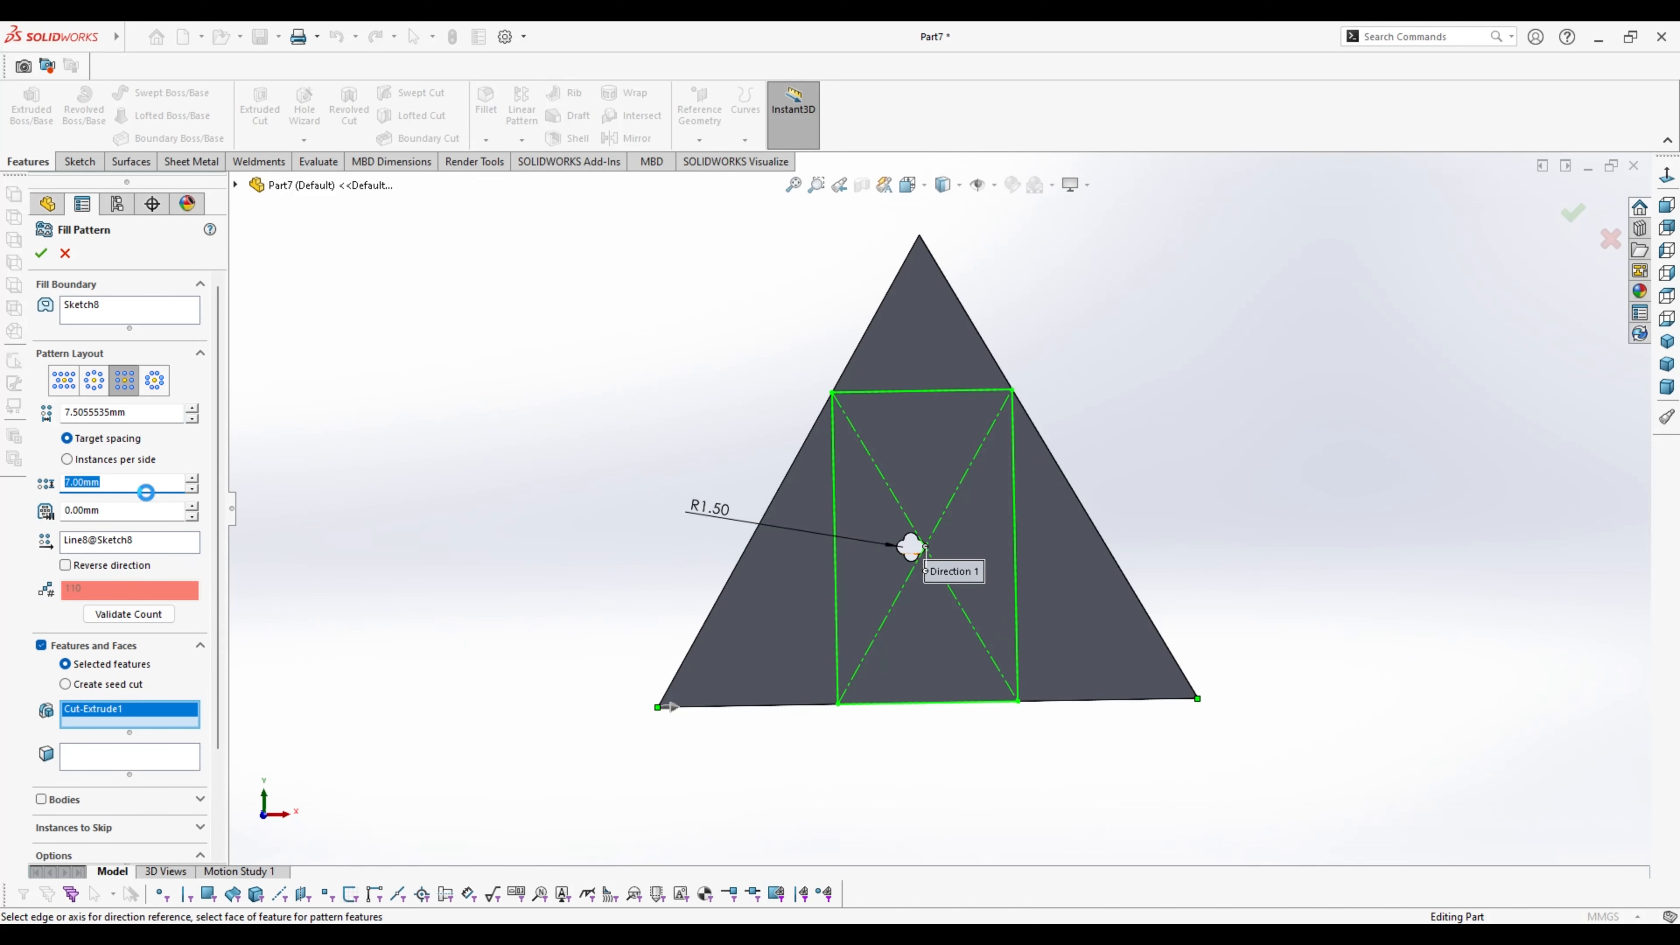
# Switch the fill pattern to the polygon layout and try instance spacings of 12, 25 and 50 mm
pyautogui.click(154, 384)
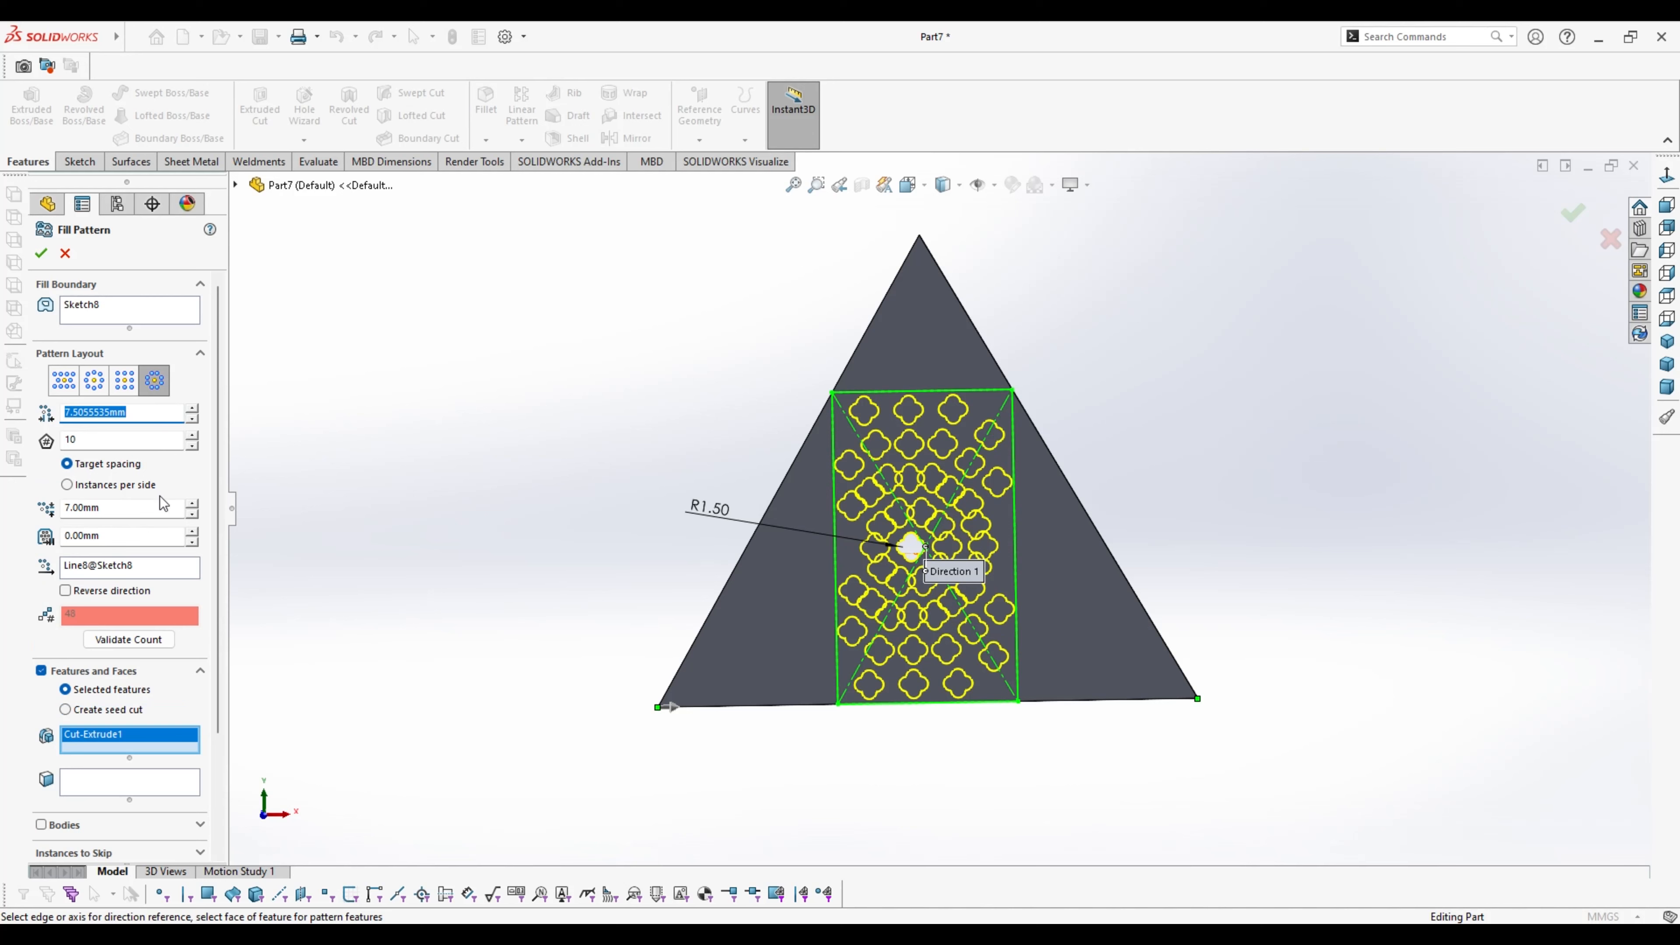
pyautogui.click(132, 514)
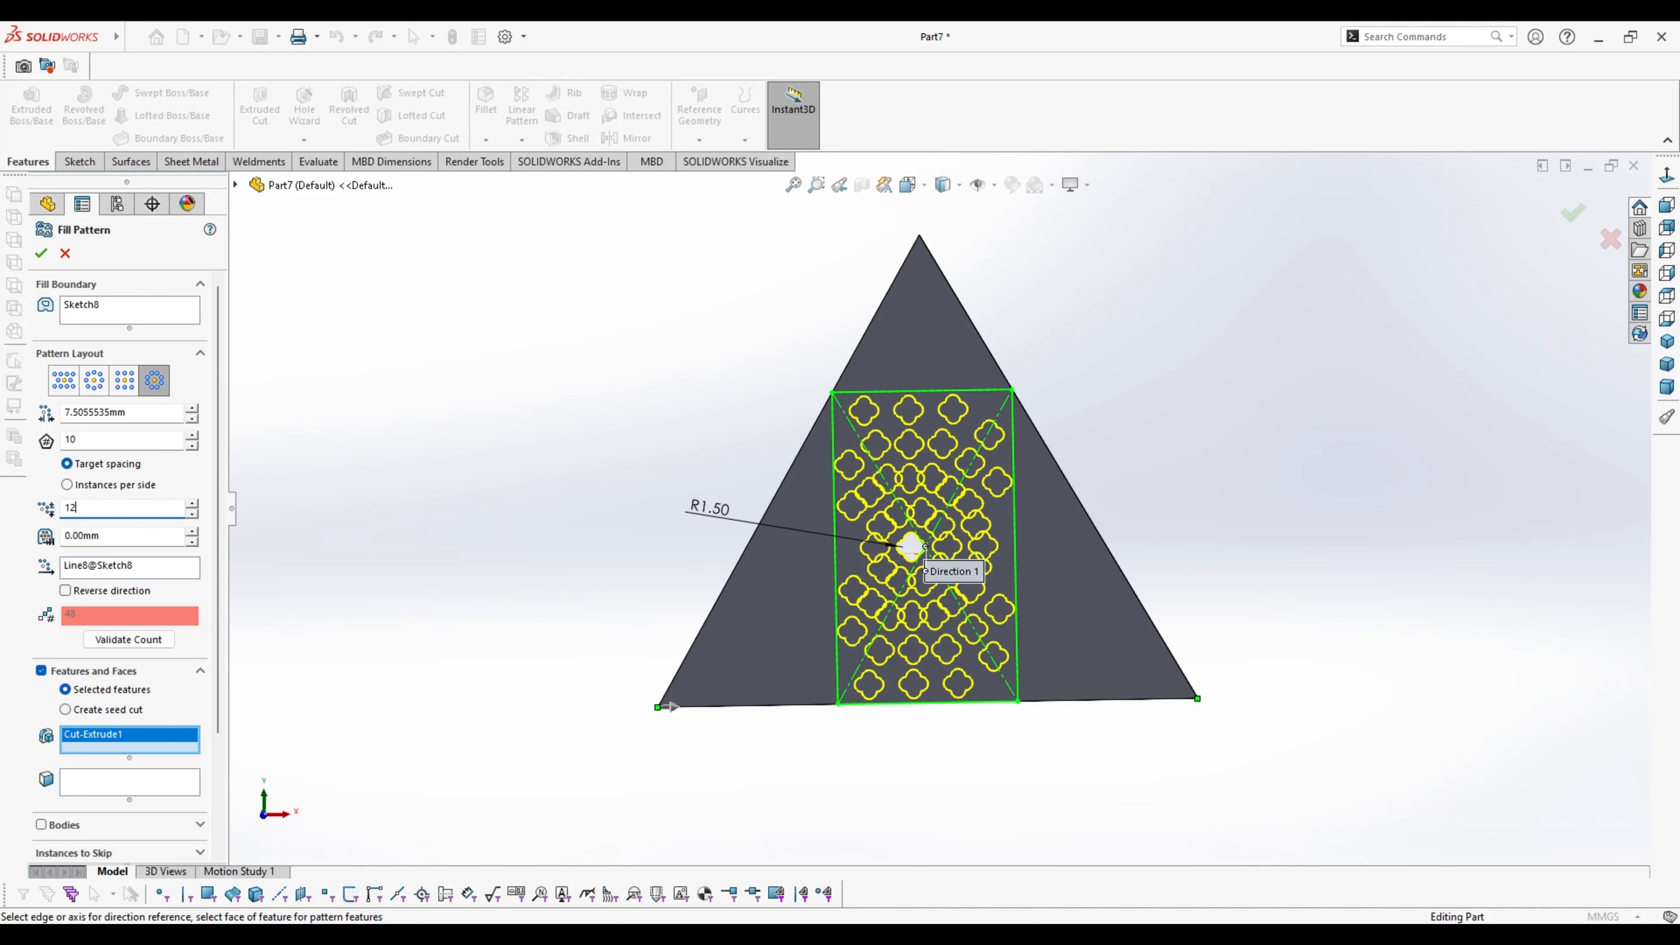
pyautogui.write('12')
pyautogui.press('Return')
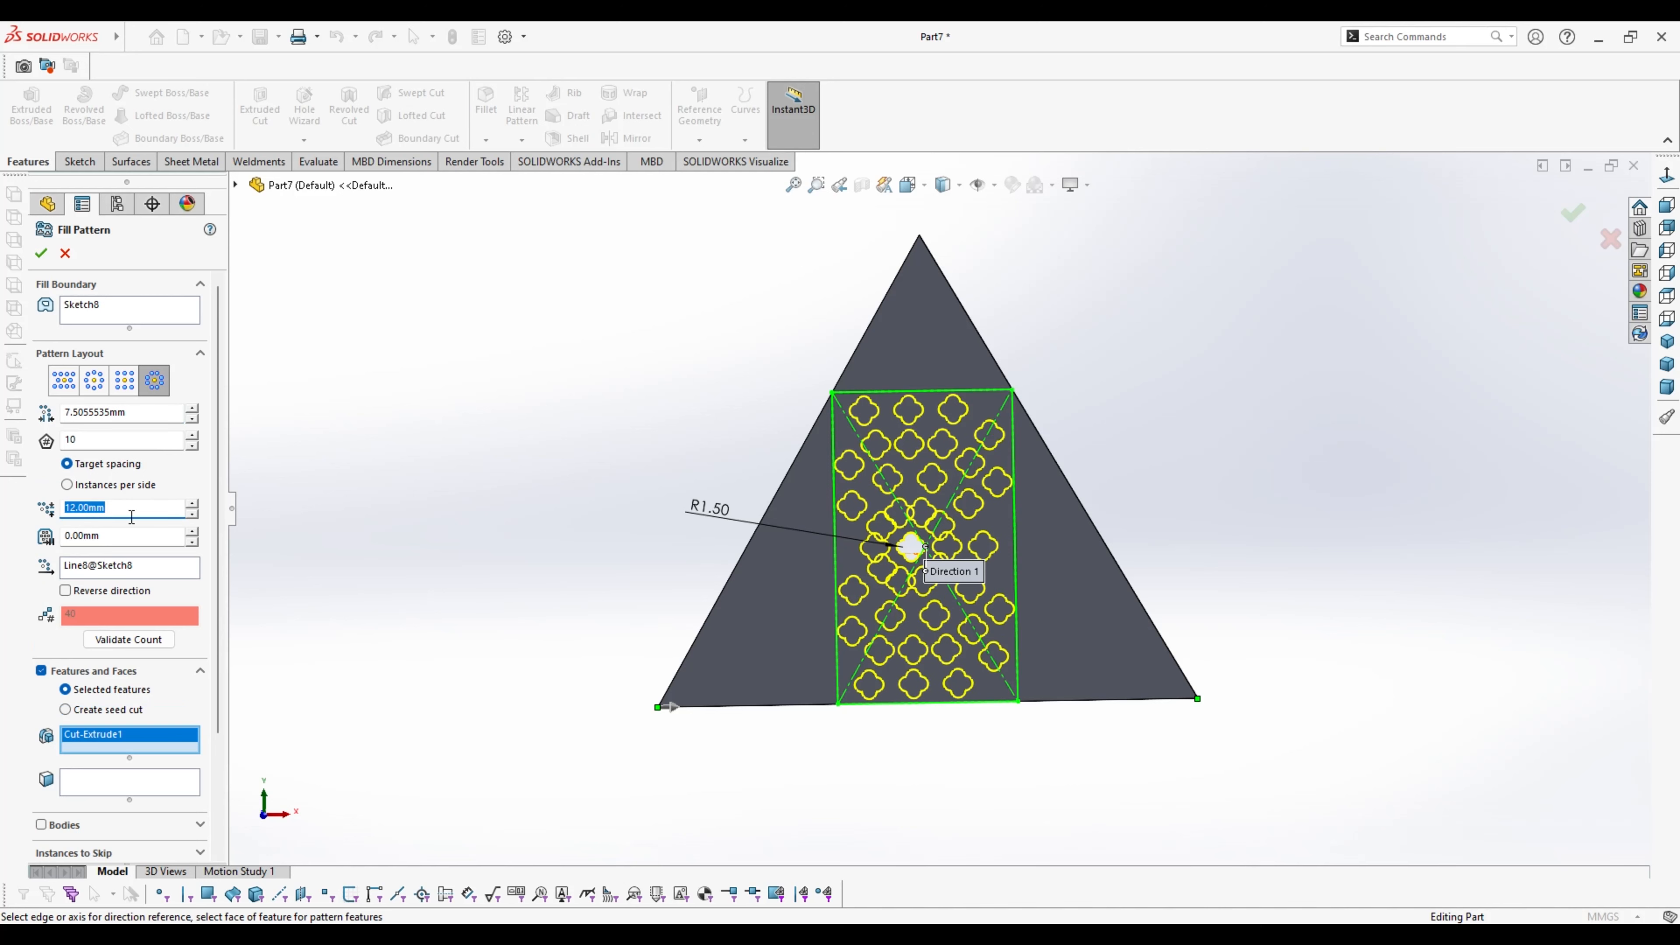
pyautogui.write('25')
pyautogui.press('Return')
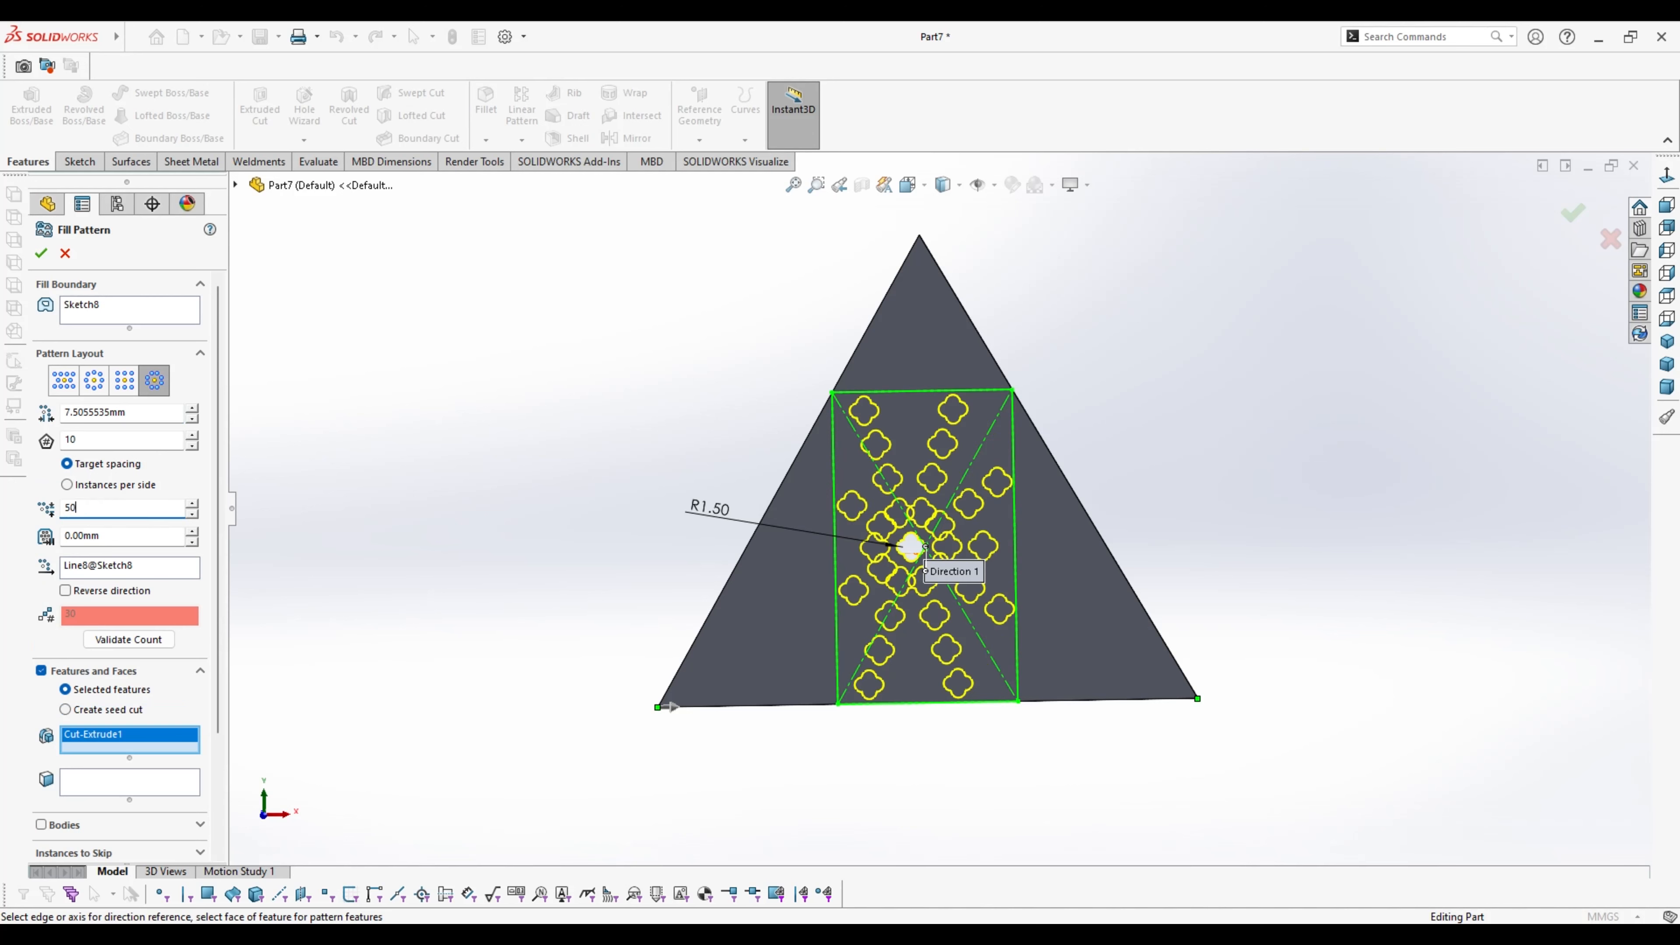
pyautogui.press('Return')
# Switch the fill pattern to the perforation layout, try instance spacings of 25 and 3 mm, and set the spacing to 8 mm
pyautogui.click(70, 382)
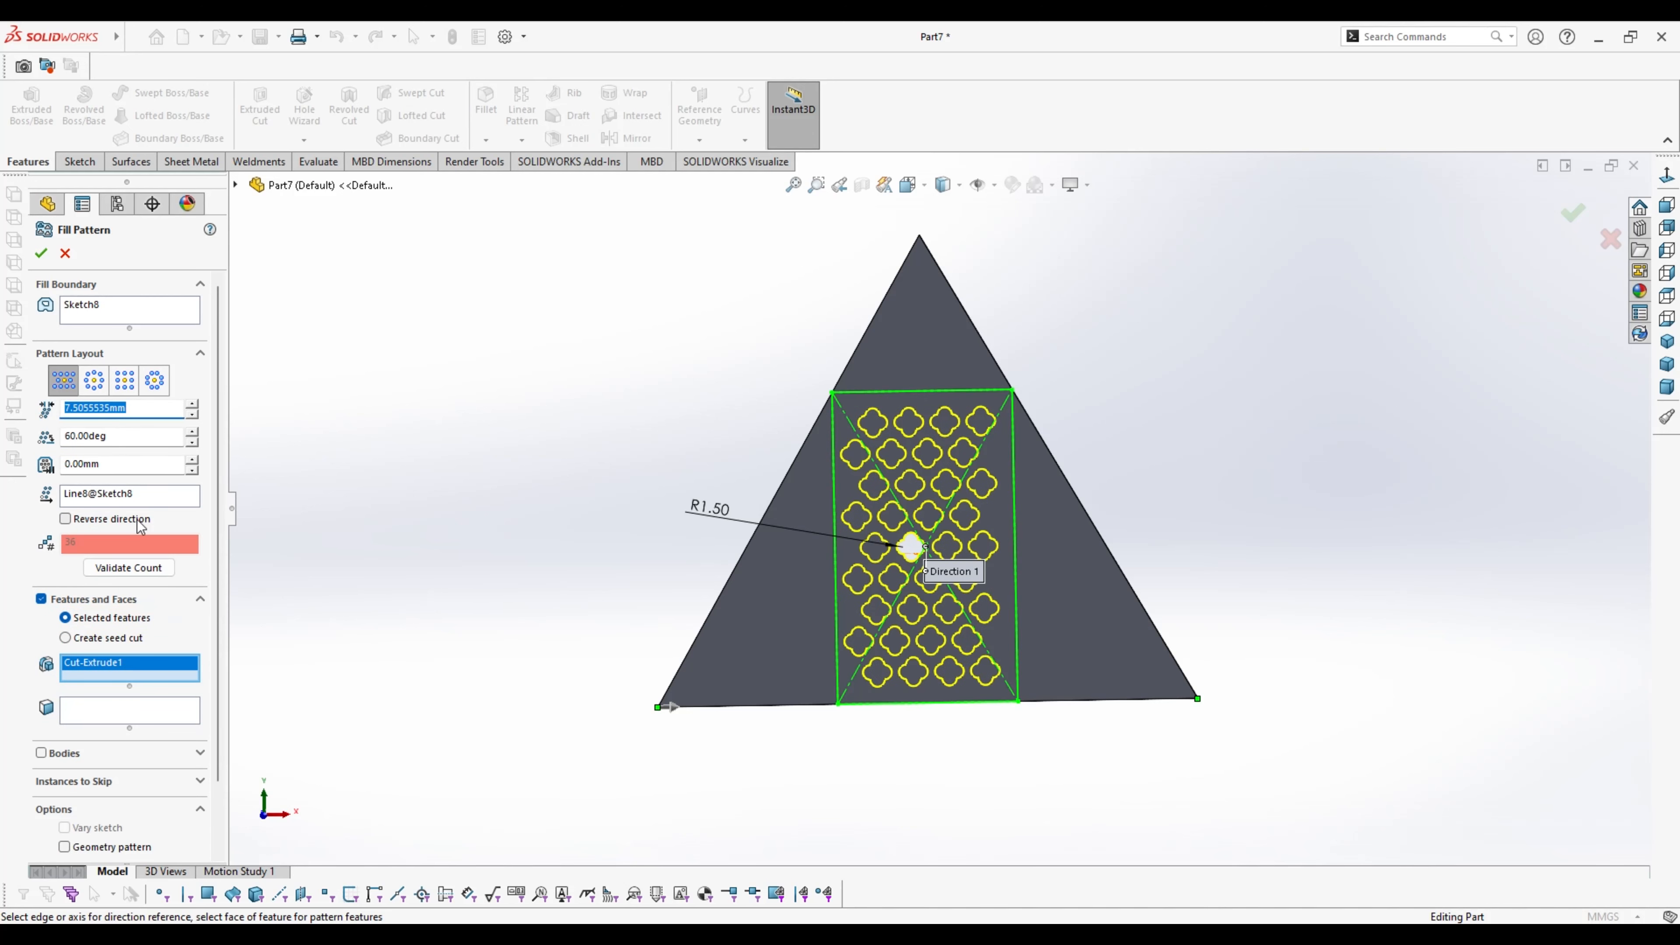
pyautogui.click(129, 438)
pyautogui.doubleClick(142, 420)
pyautogui.press('Return')
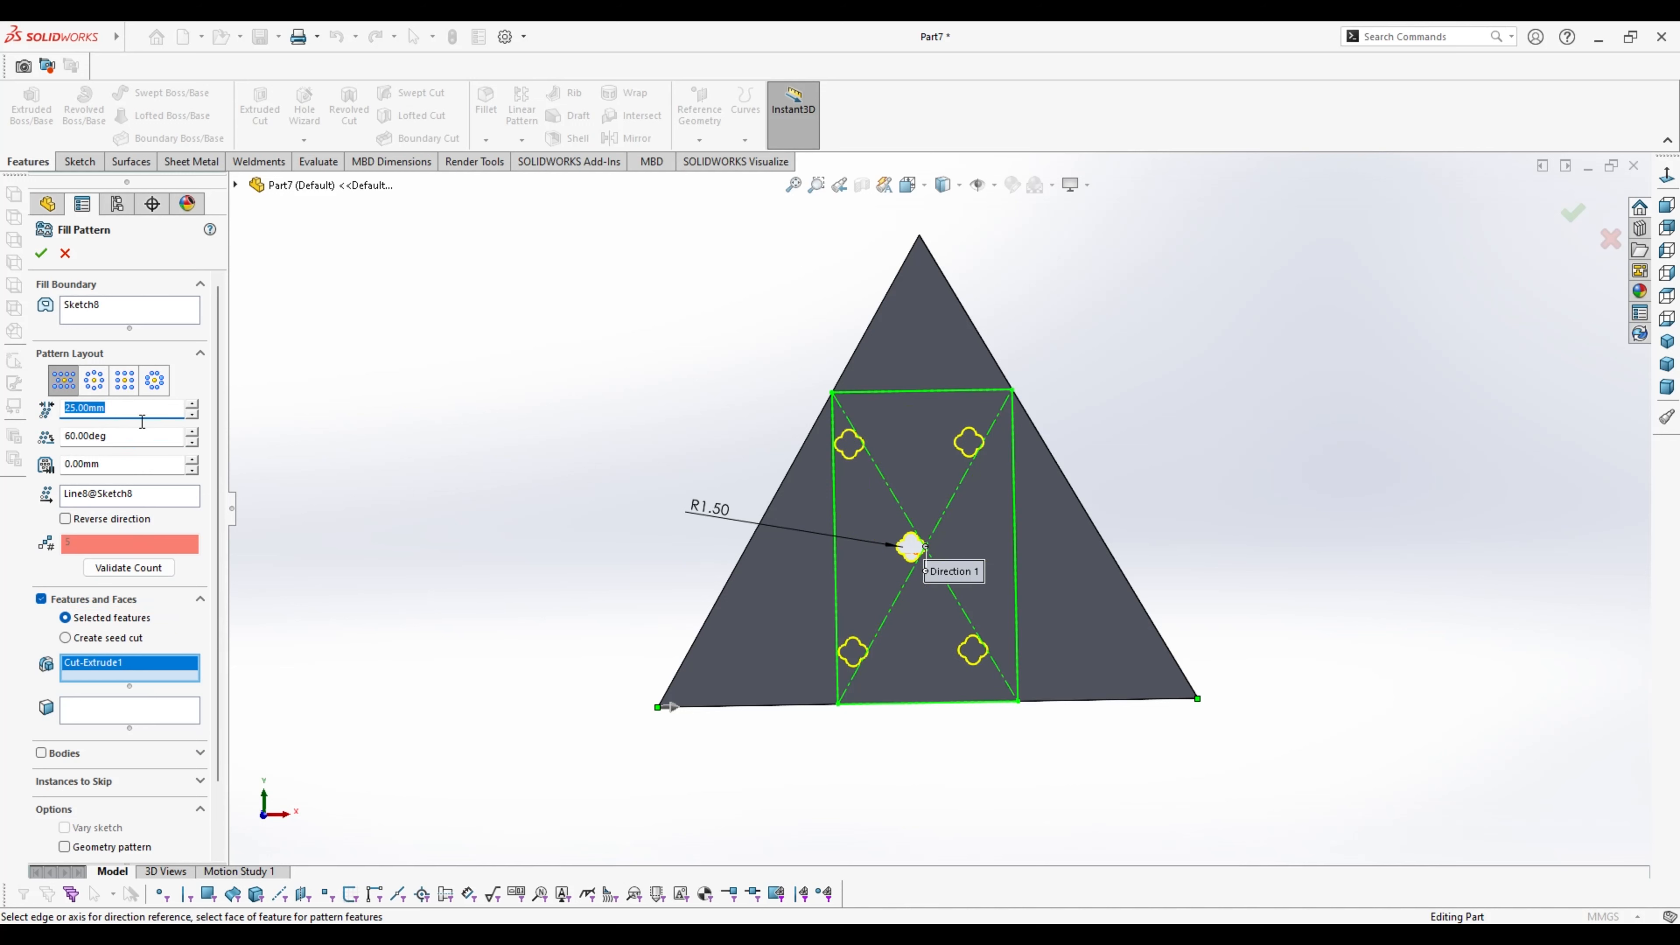
pyautogui.write('3')
pyautogui.press('Return')
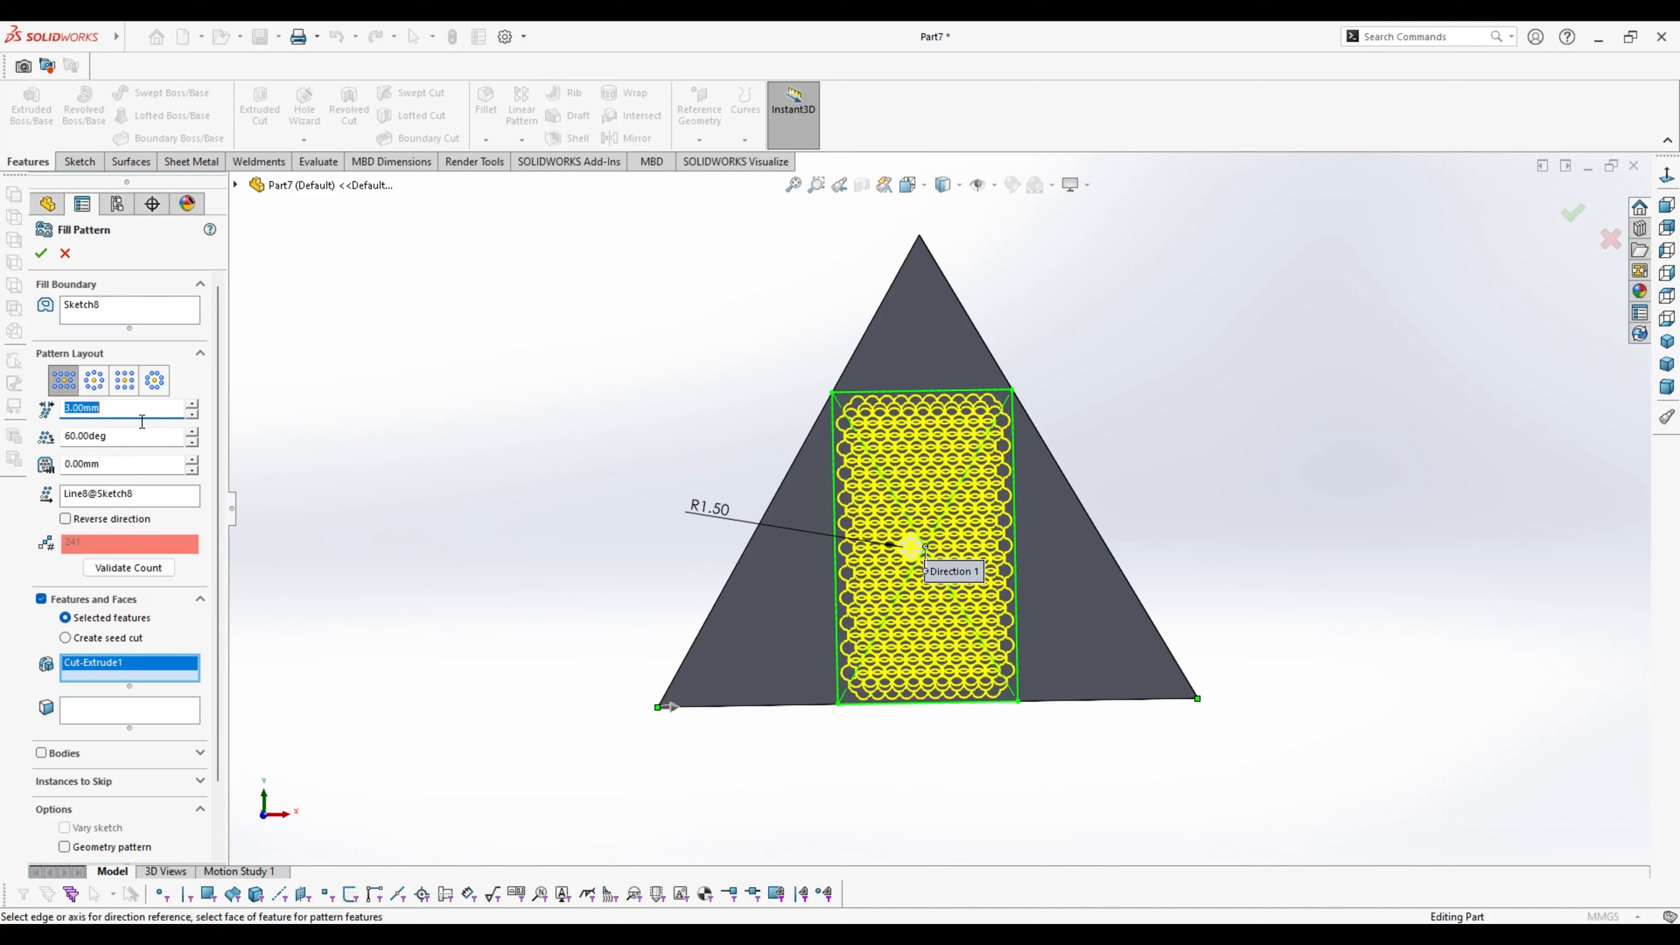
pyautogui.write('8')
pyautogui.press('Return')
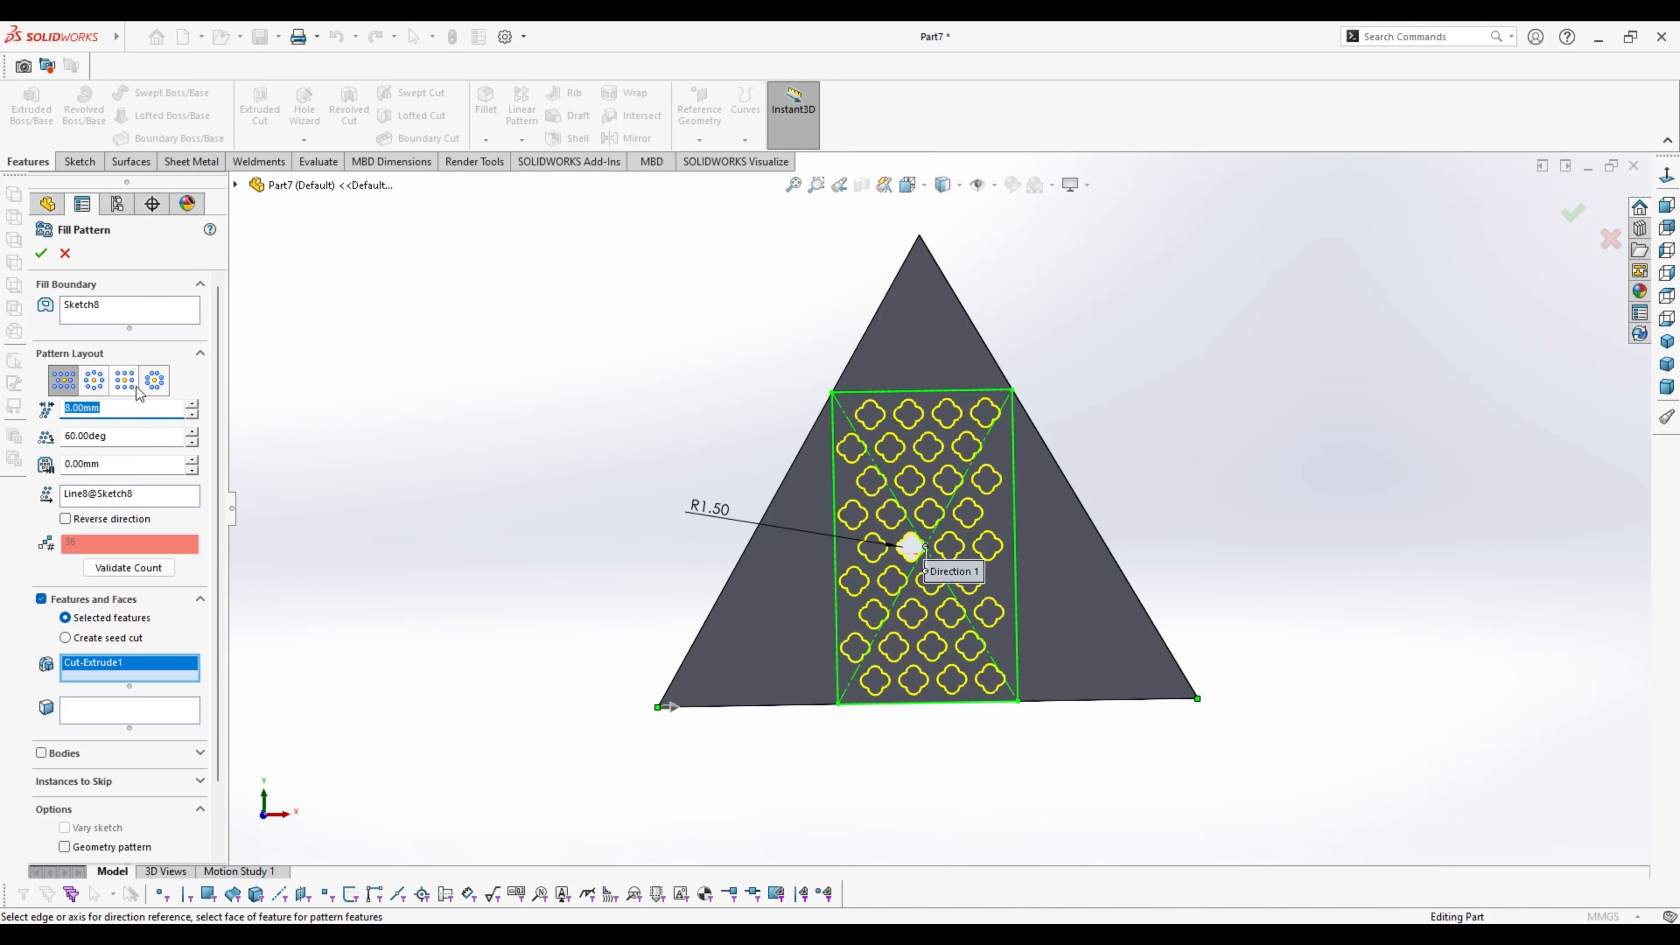
# Preview the square and circular layouts, return to the perforation layout and accept the fill pattern
pyautogui.click(125, 382)
pyautogui.click(95, 381)
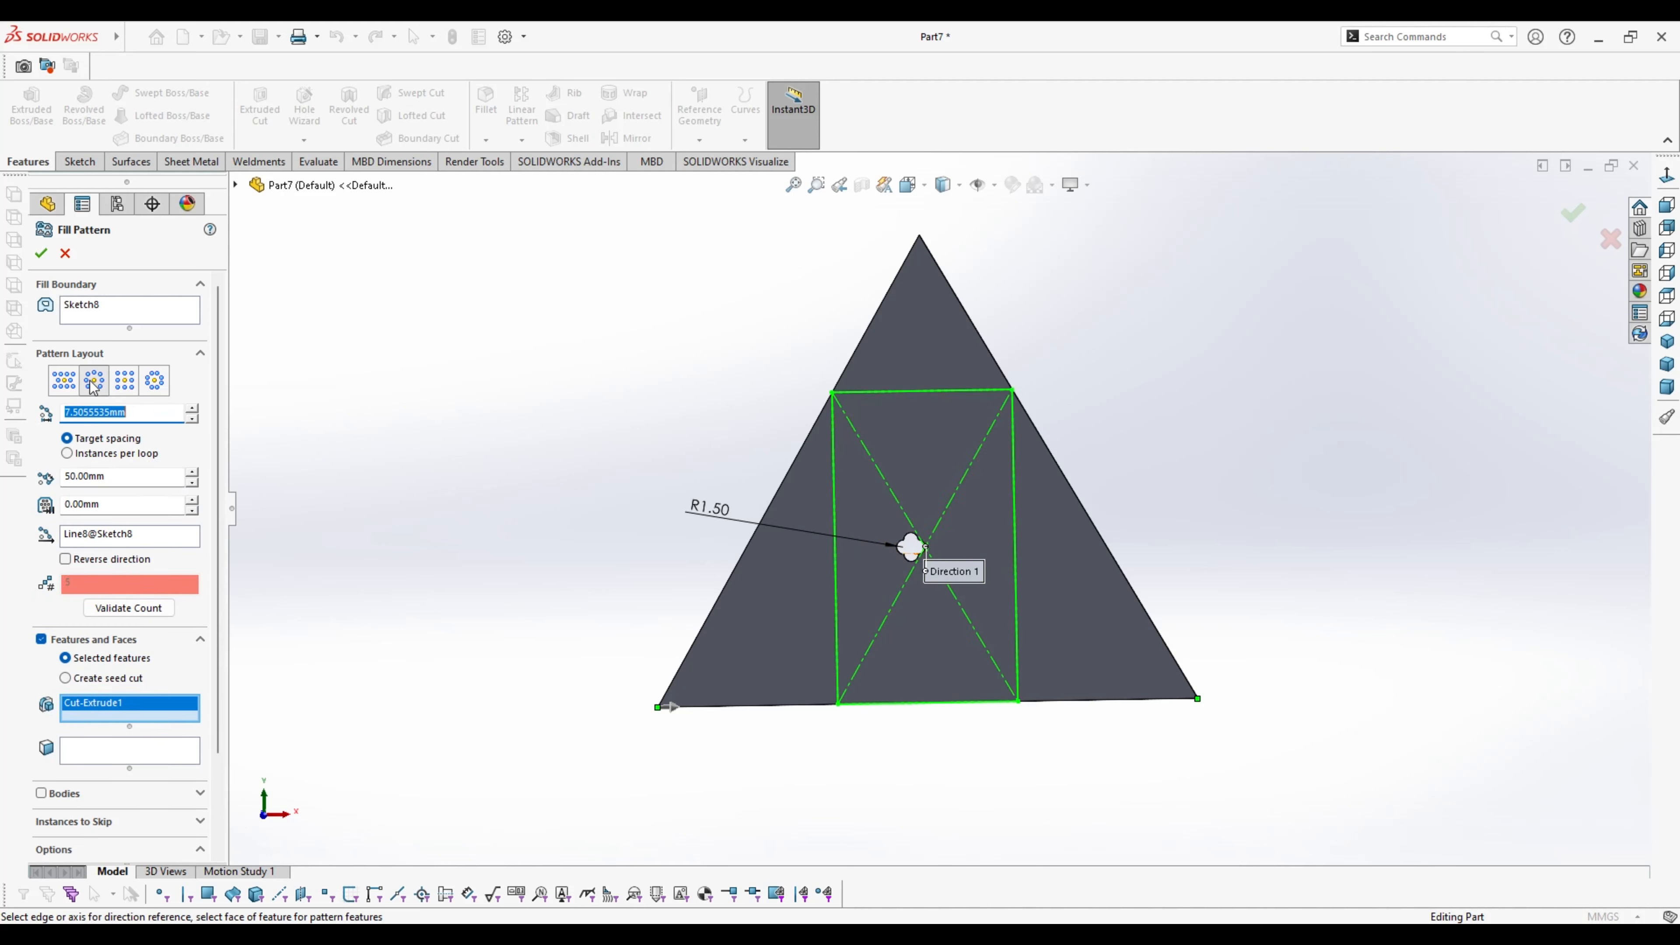
pyautogui.click(64, 380)
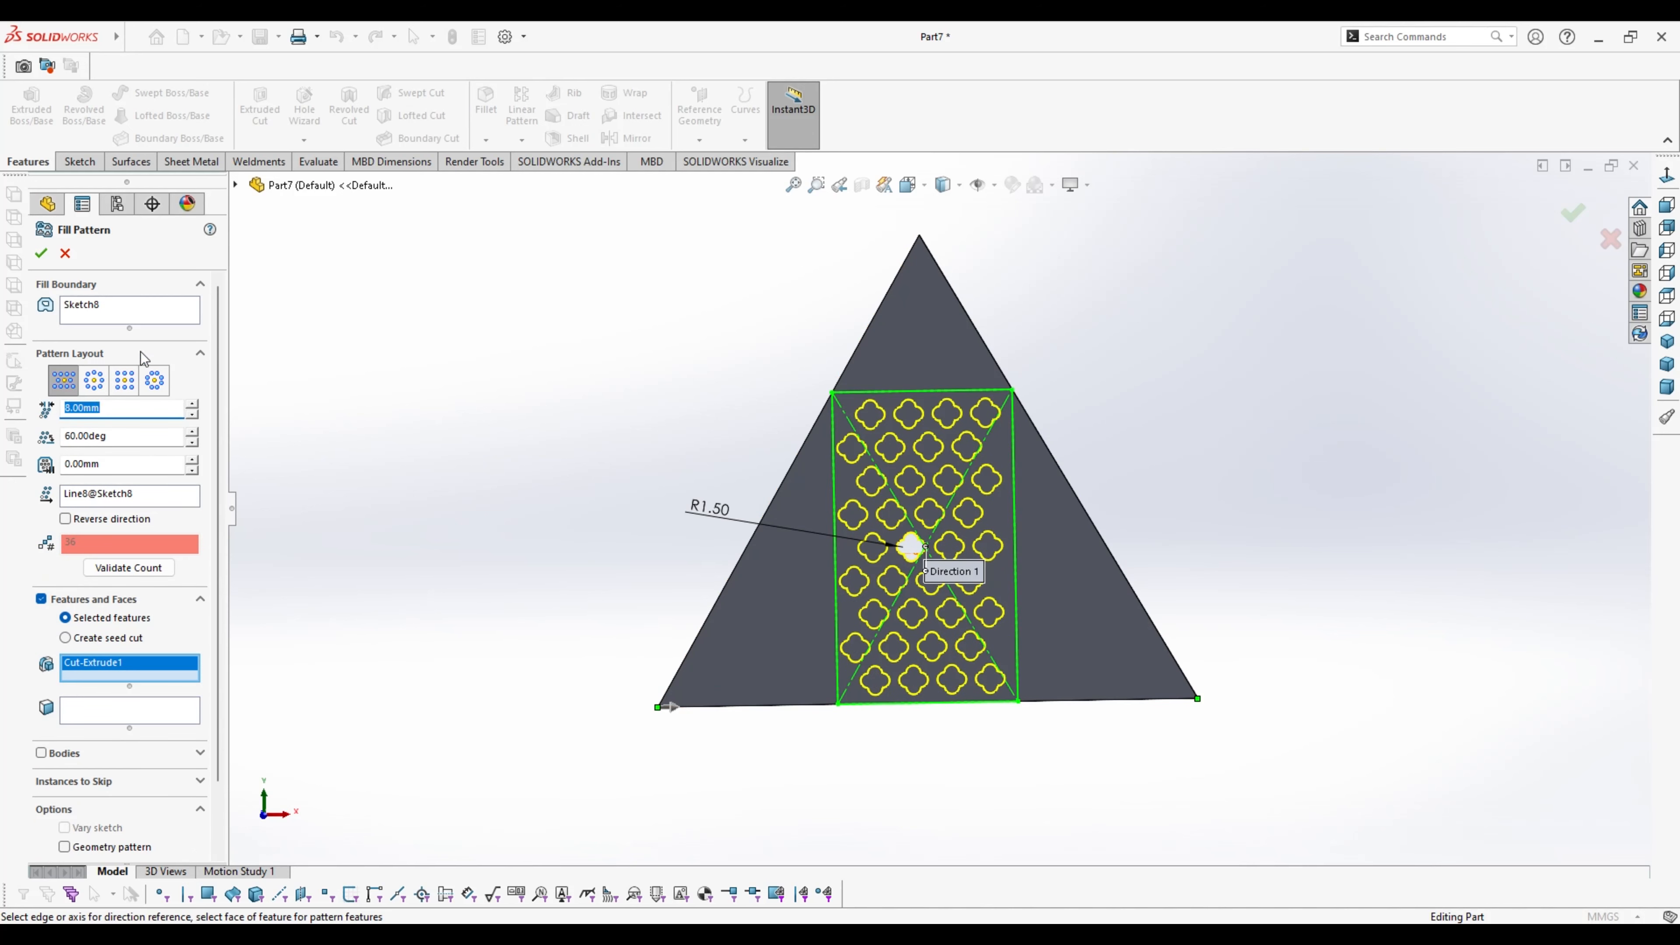
pyautogui.click(41, 253)
pyautogui.moveTo(952, 529); pyautogui.dragTo(978, 535, button='middle')
pyautogui.click(999, 544)
pyautogui.click(1080, 504)
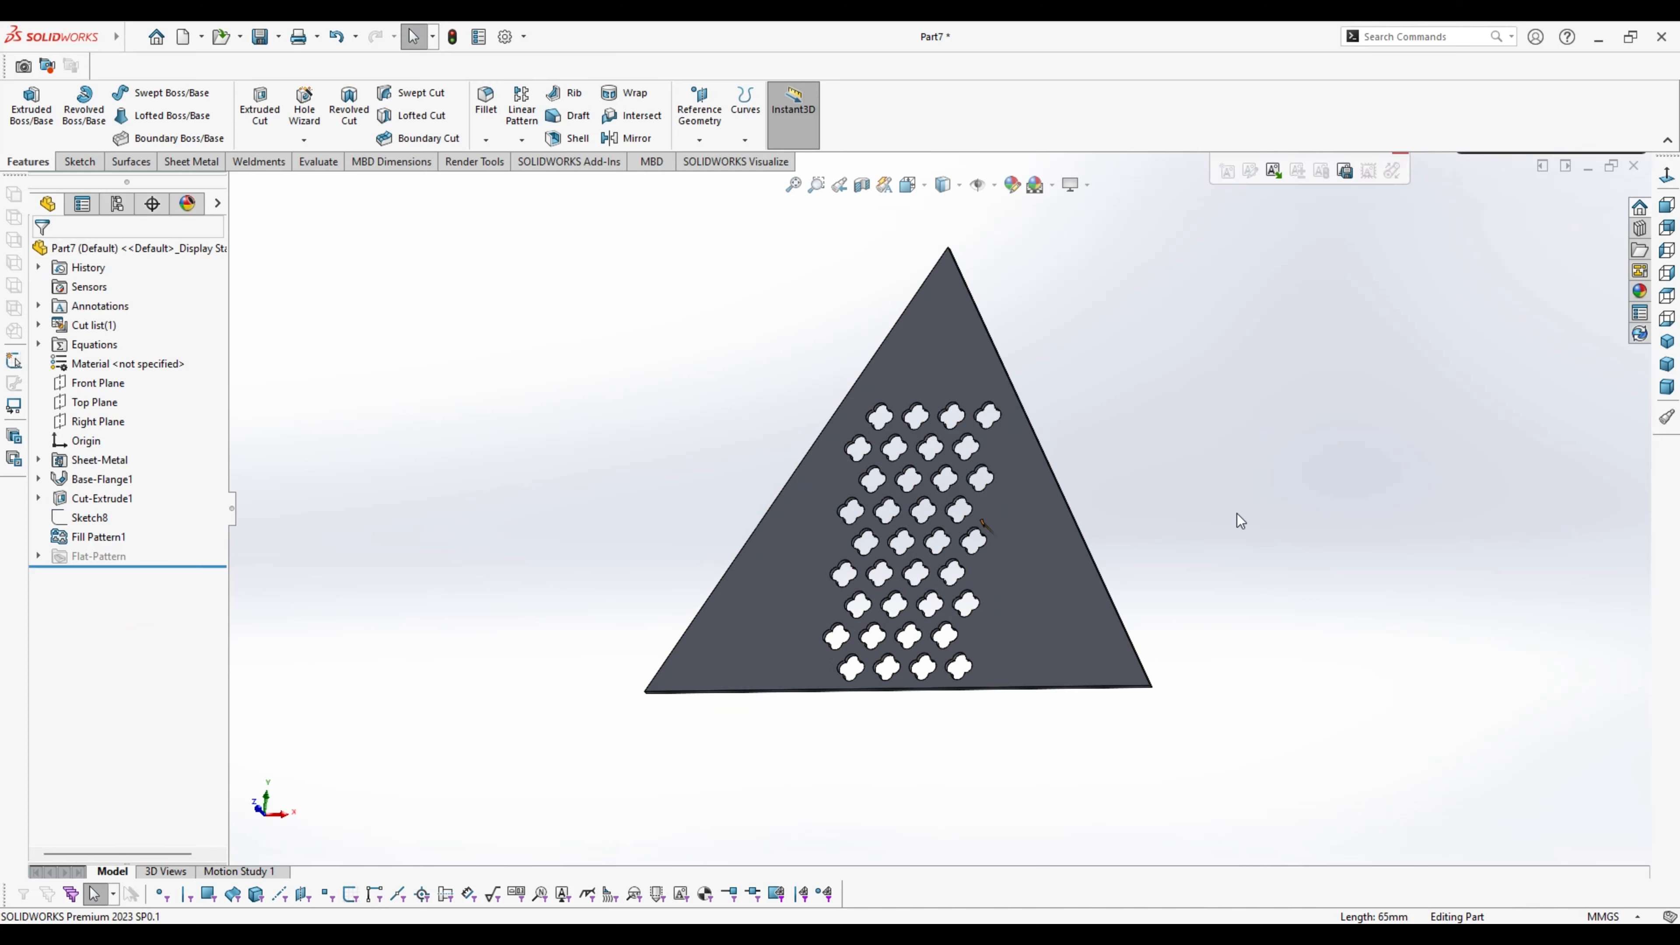
# Sketch a center rectangle about 125 mm wide on the Front Plane and move it clear of the triangular plate's right side
pyautogui.moveTo(1238, 518)
pyautogui.mouseDown(button='middle')
pyautogui.moveTo(1321, 476)
pyautogui.moveTo(1279, 683)
pyautogui.moveTo(859, 551)
pyautogui.moveTo(1197, 428)
pyautogui.moveTo(1106, 473)
pyautogui.moveTo(662, 480)
pyautogui.moveTo(1044, 536)
pyautogui.moveTo(422, 549)
pyautogui.mouseUp(button='middle')
pyautogui.scroll(1, 1107, 472)
pyautogui.scroll(-1, 662, 480)
pyautogui.click(97, 383)
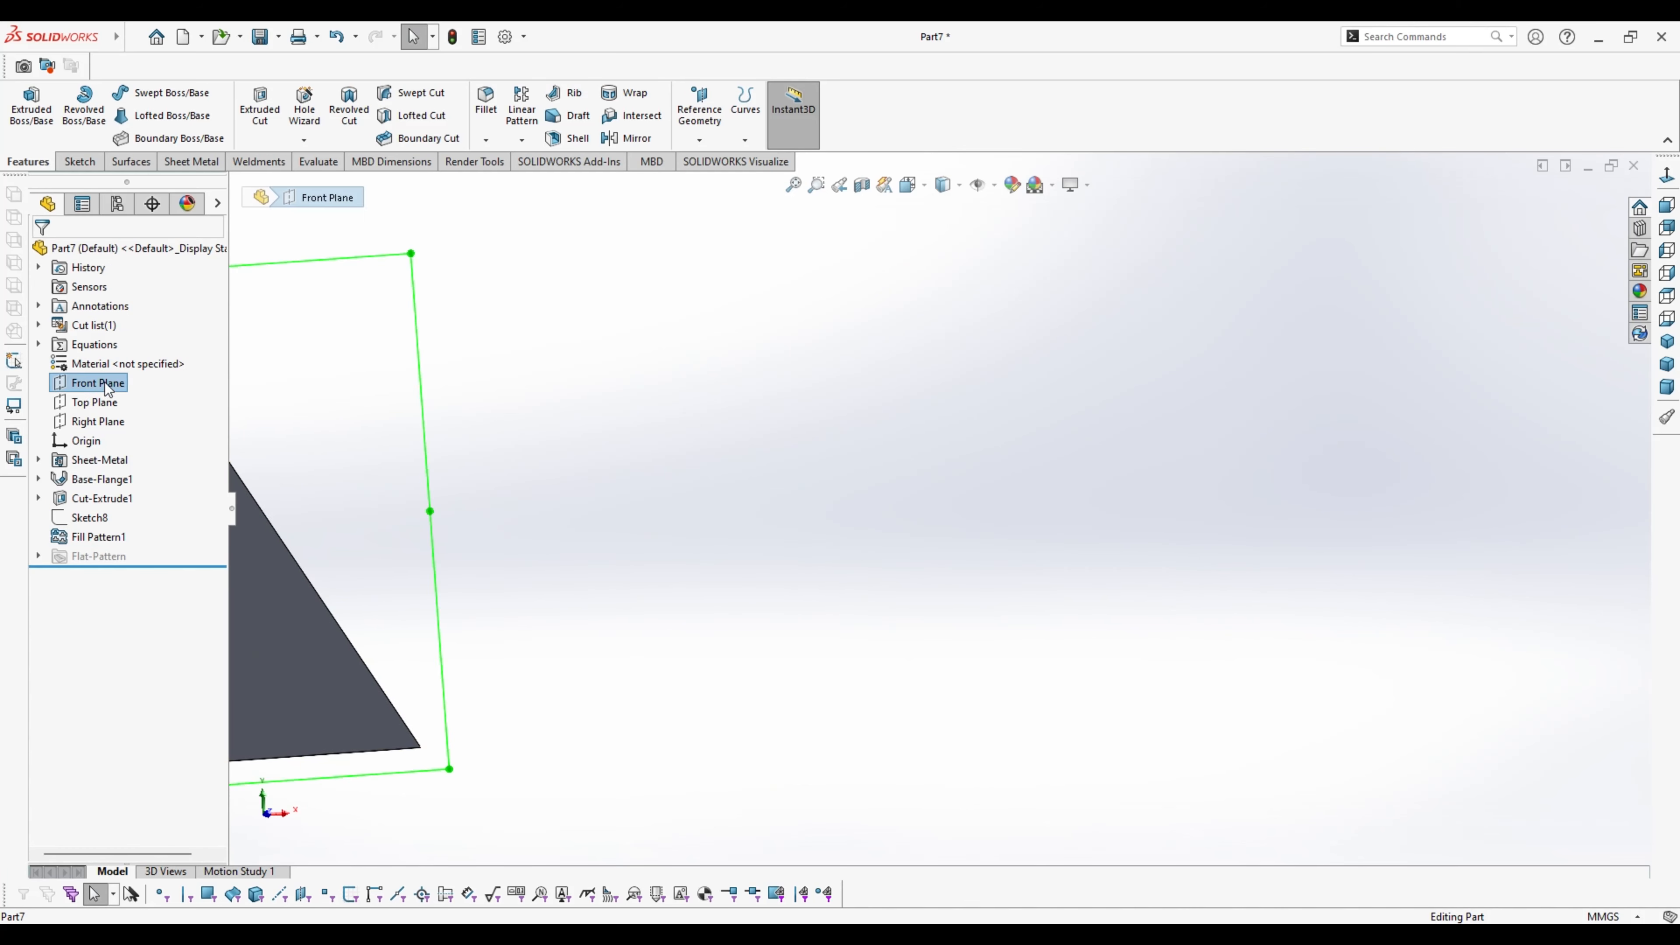
pyautogui.hotkey('ctrl', '8')
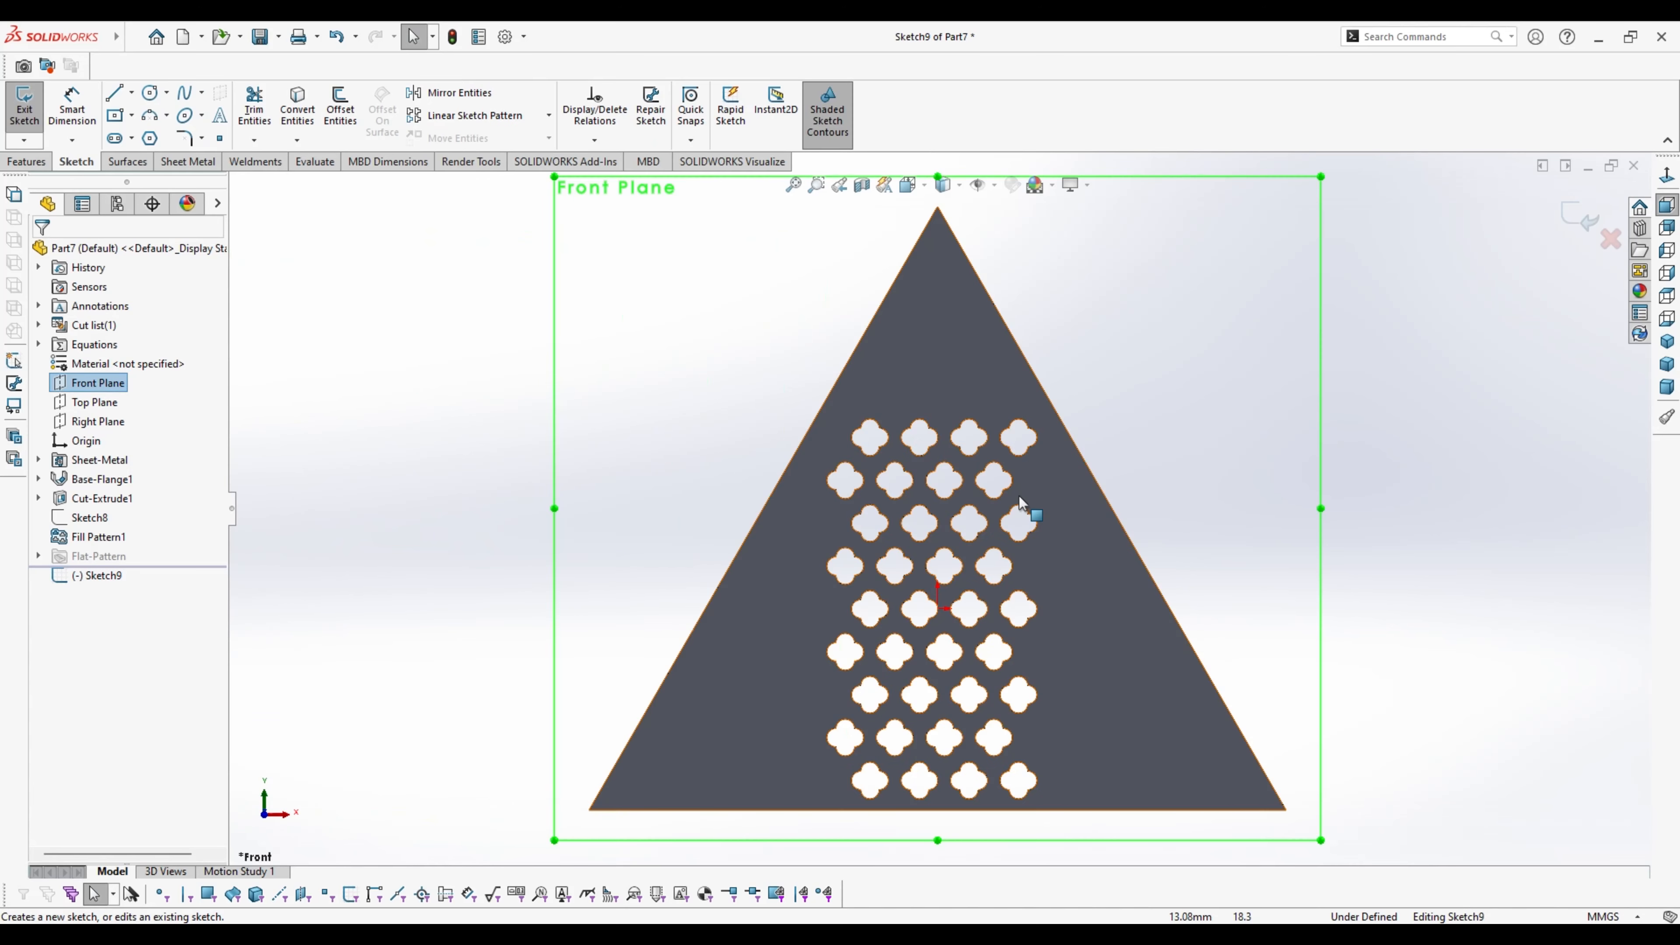
pyautogui.click(1223, 499)
pyautogui.moveTo(1233, 508)
pyautogui.keyDown('ctrl'); pyautogui.mouseDown(button='middle')
pyautogui.moveTo(591, 522)
pyautogui.moveTo(416, 454)
pyautogui.mouseUp(button='middle'); pyautogui.keyUp('ctrl')
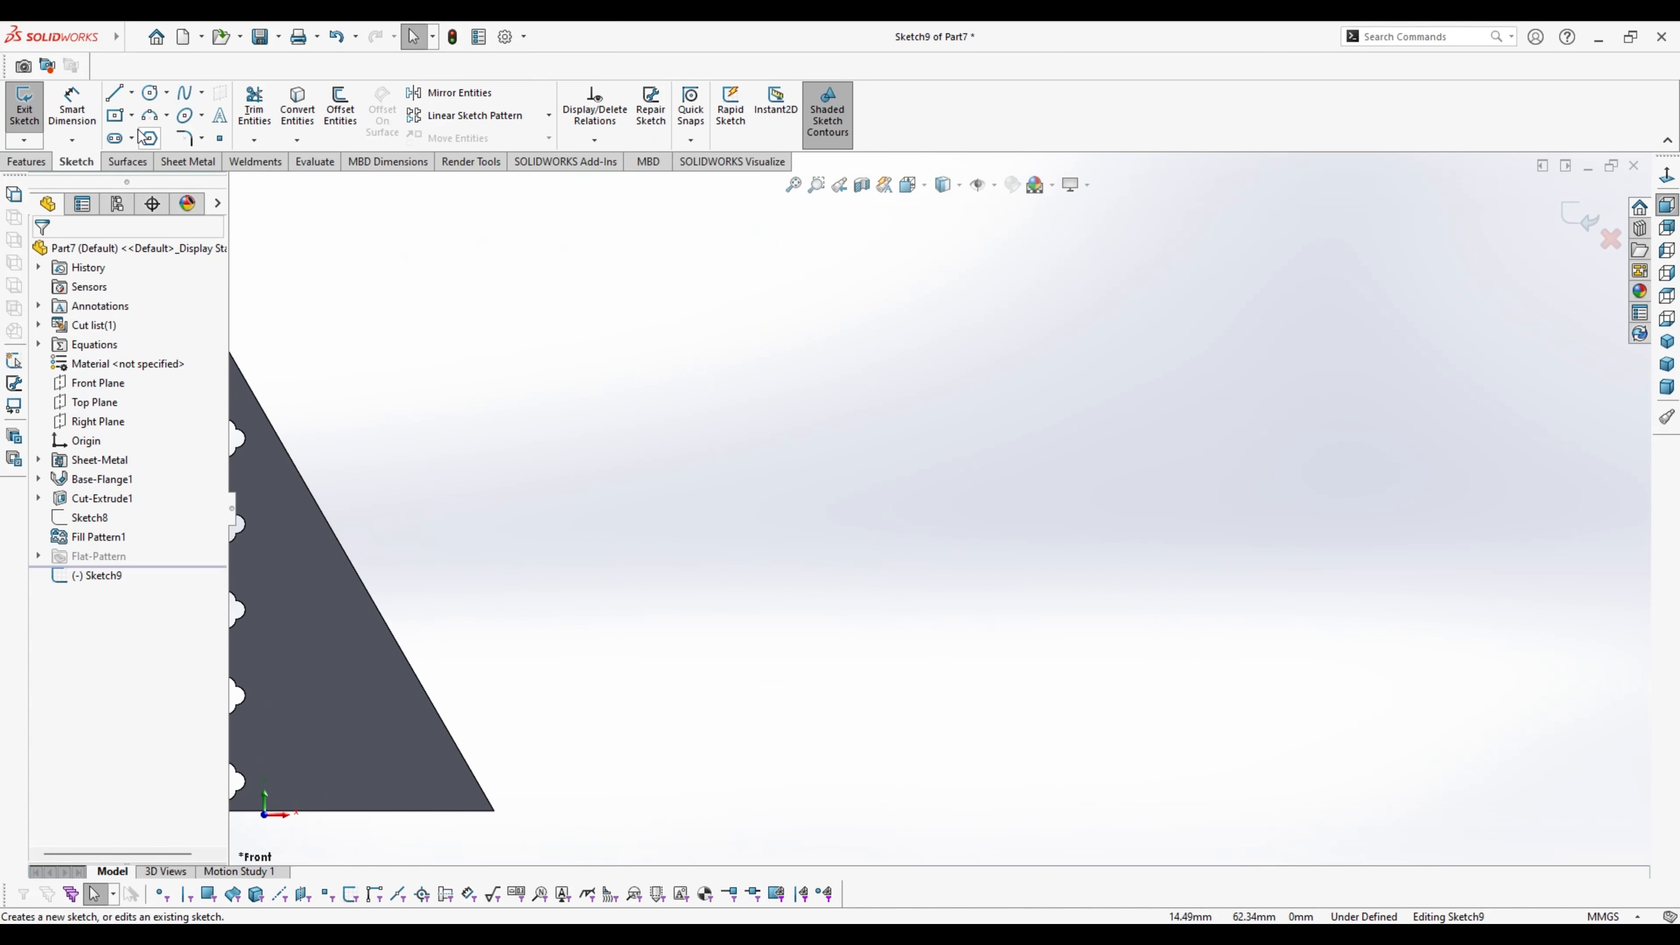
pyautogui.click(116, 115)
pyautogui.click(900, 705)
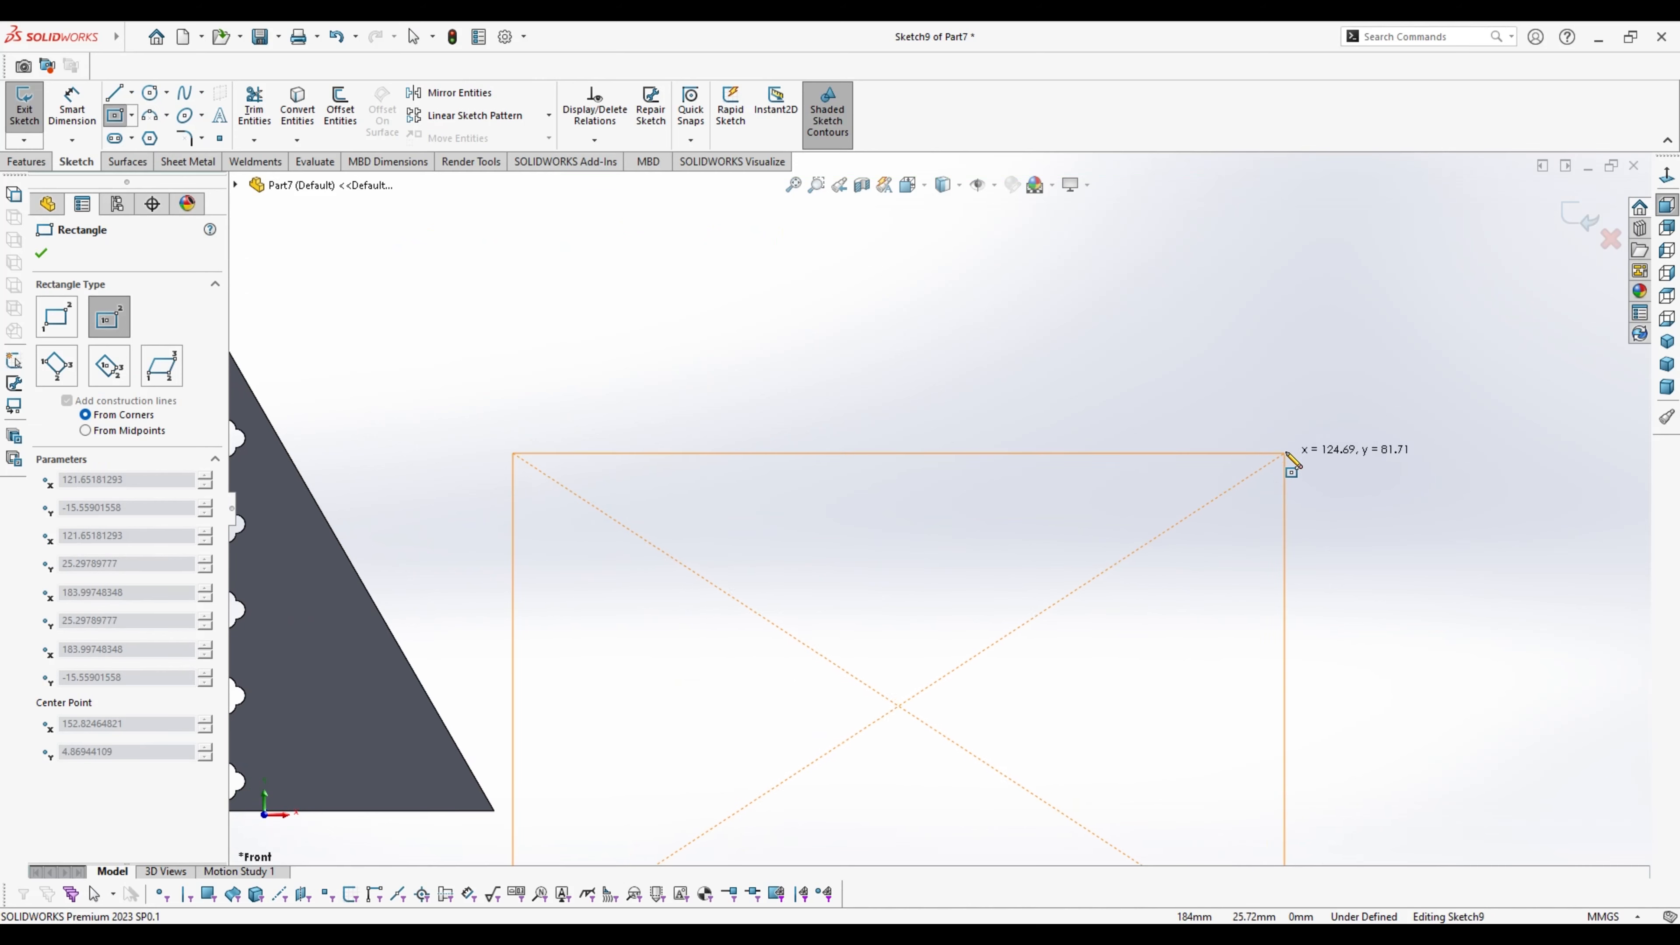
pyautogui.click(1283, 434)
pyautogui.press('Escape')
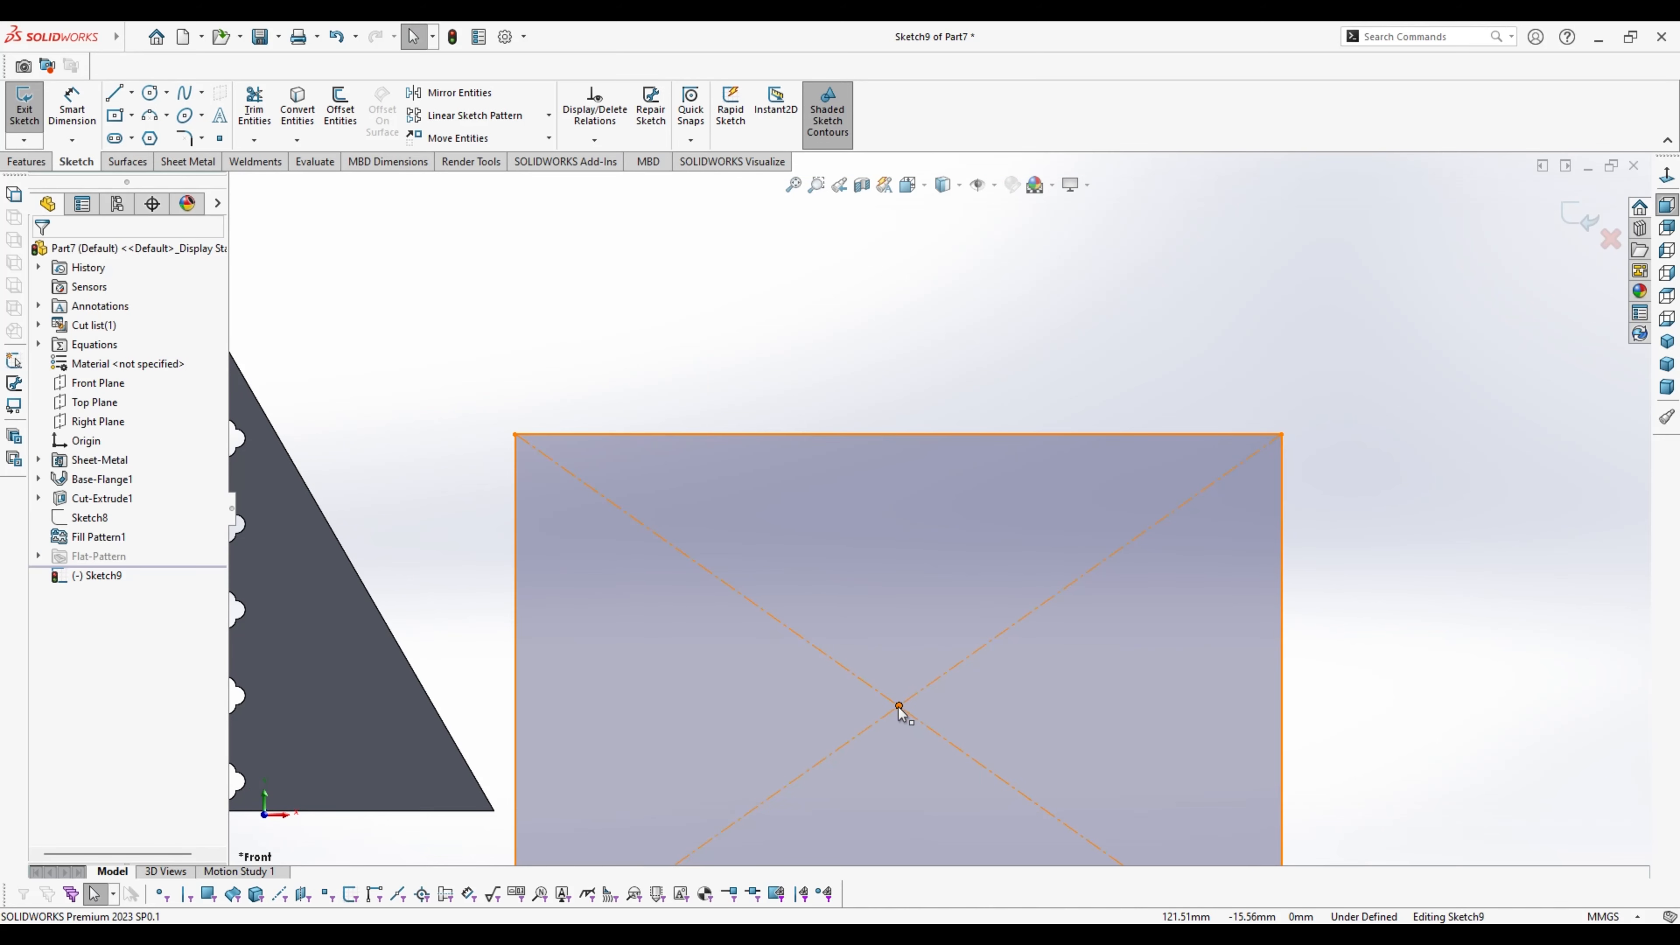
pyautogui.moveTo(901, 706); pyautogui.dragTo(1007, 506)
pyautogui.scroll(5, 979, 529)
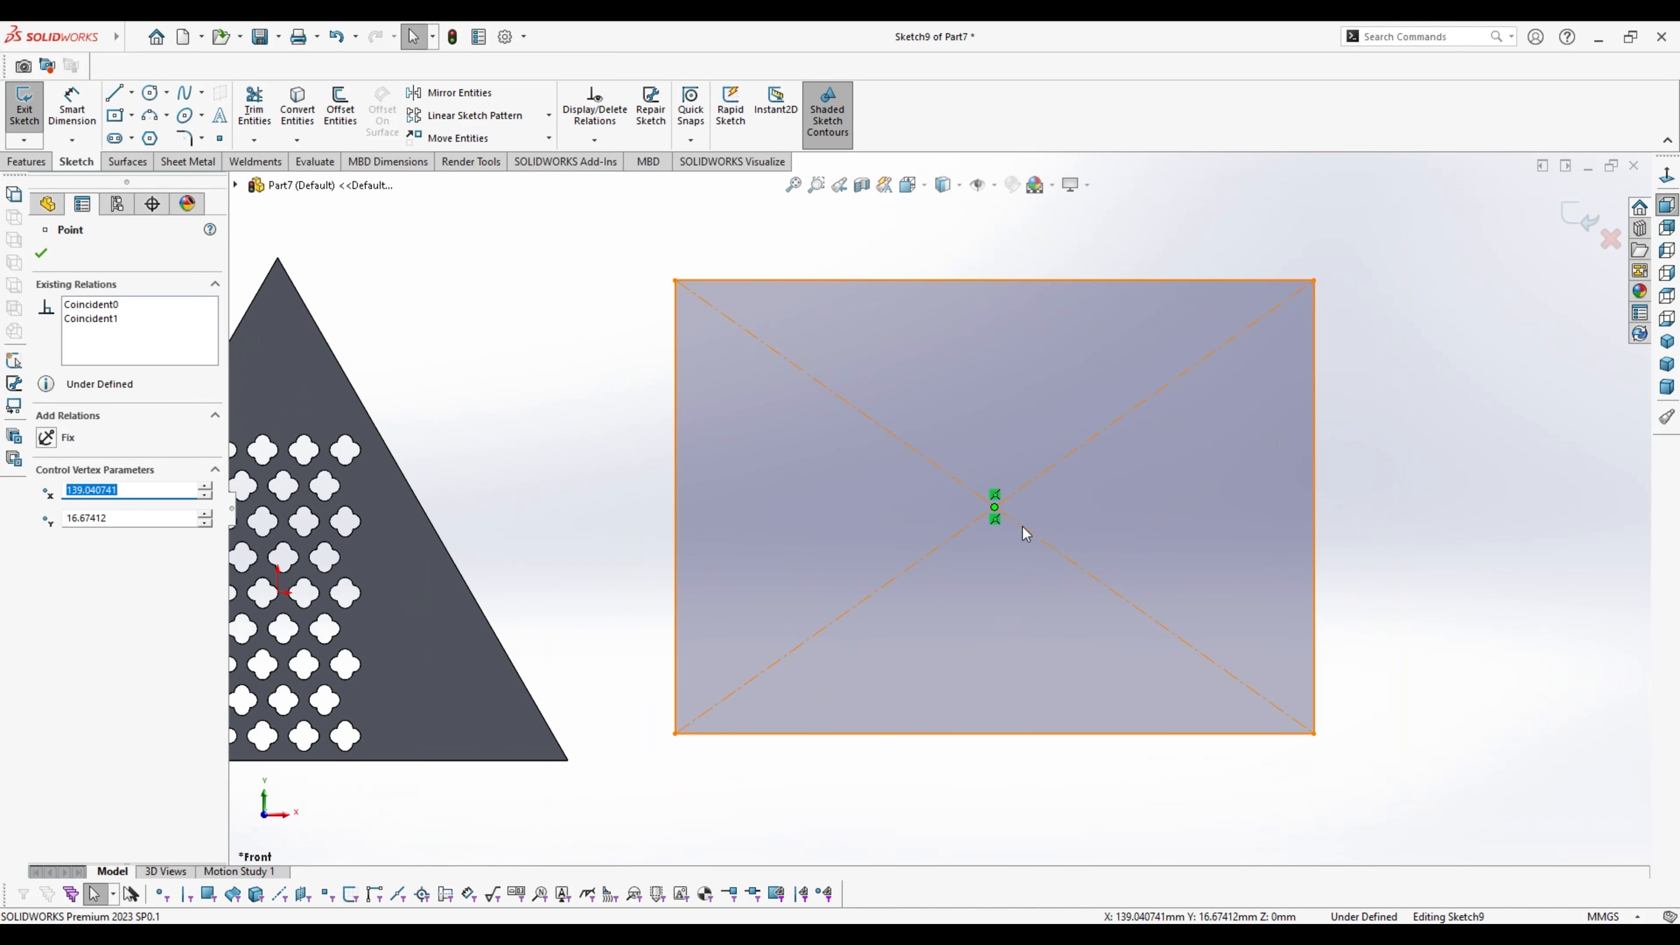
pyautogui.press('Escape')
# Create an unmerged 1.2 mm thick base flange from the rectangle sketch using the default sheet metal parameters
pyautogui.click(191, 162)
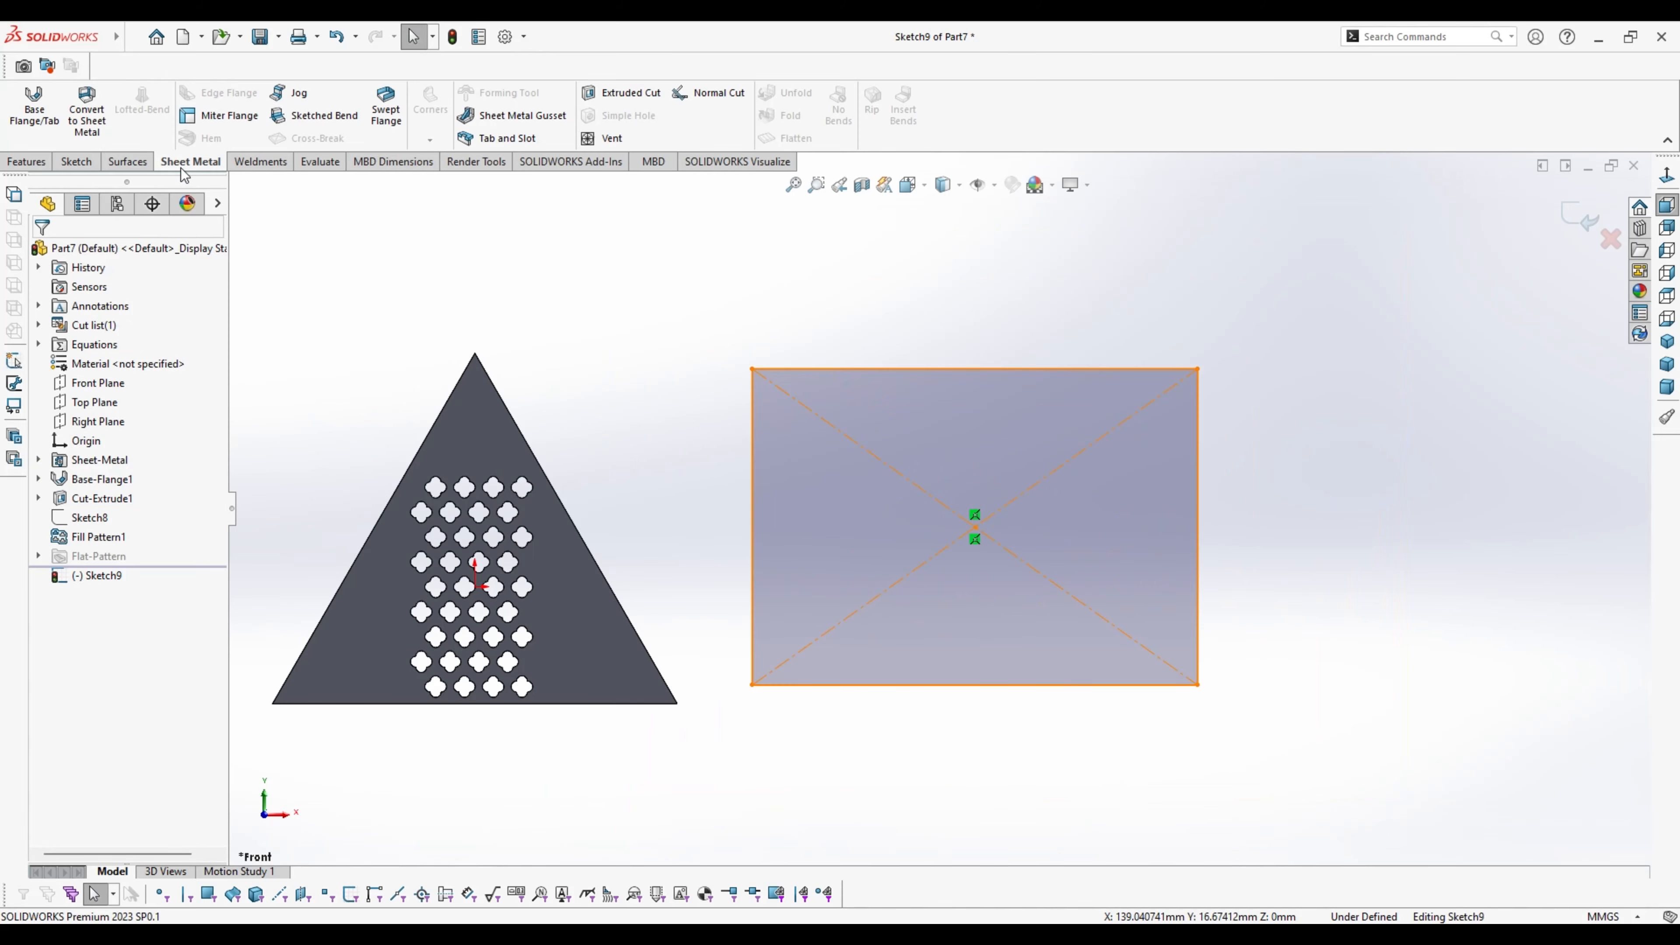
pyautogui.click(33, 106)
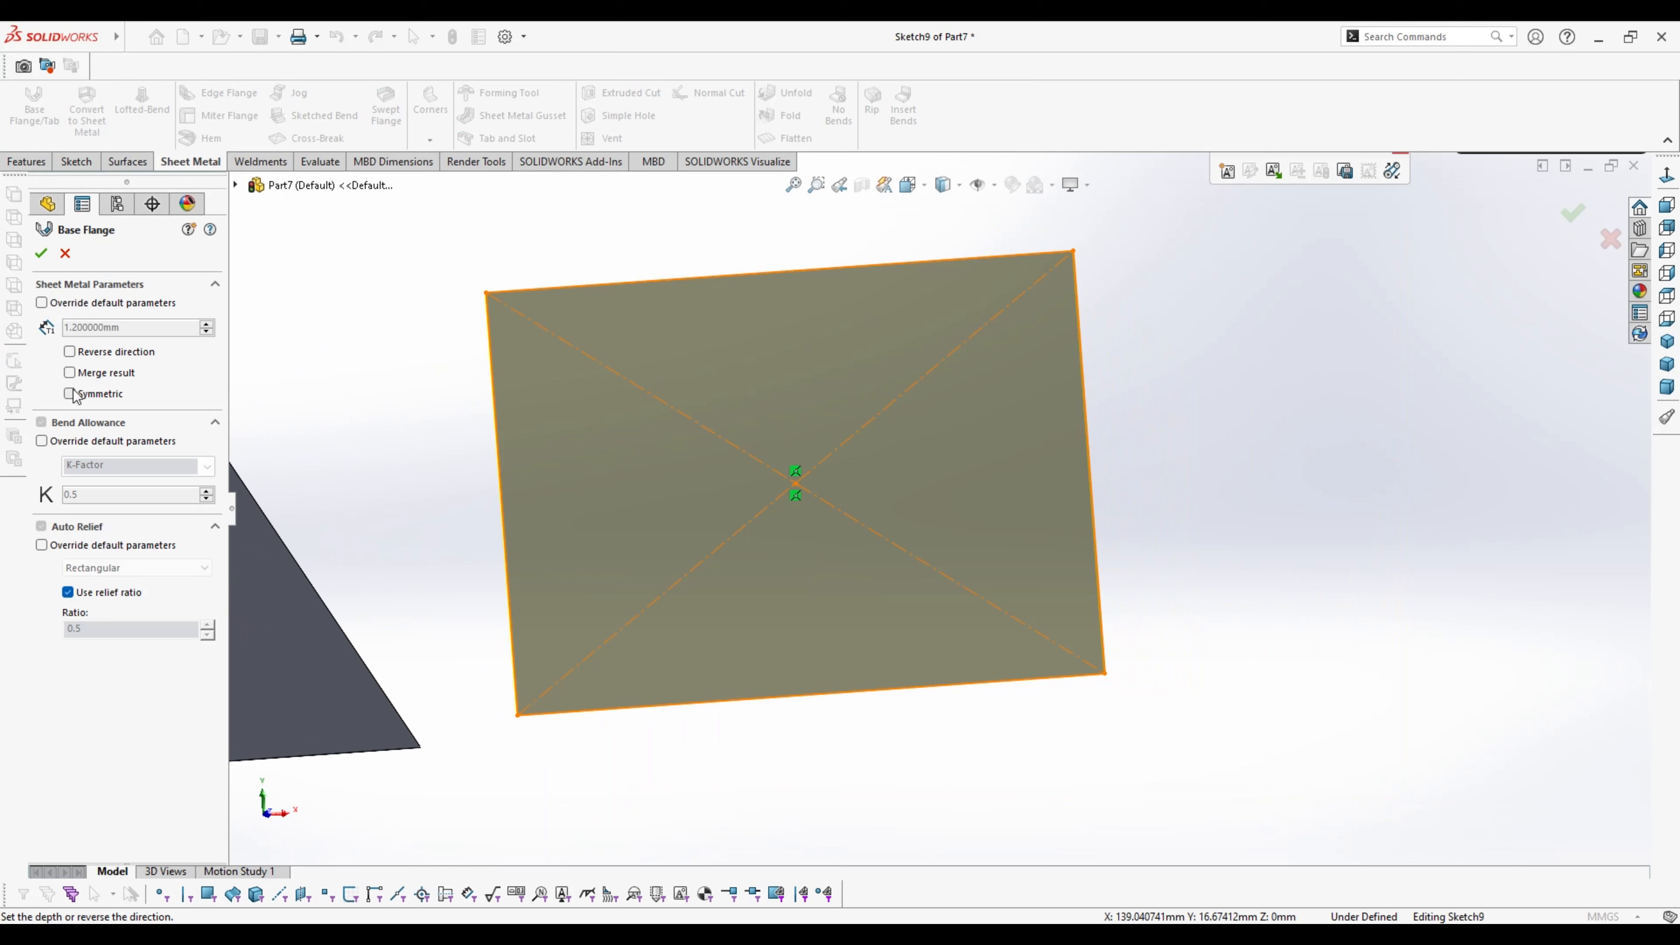
pyautogui.click(41, 253)
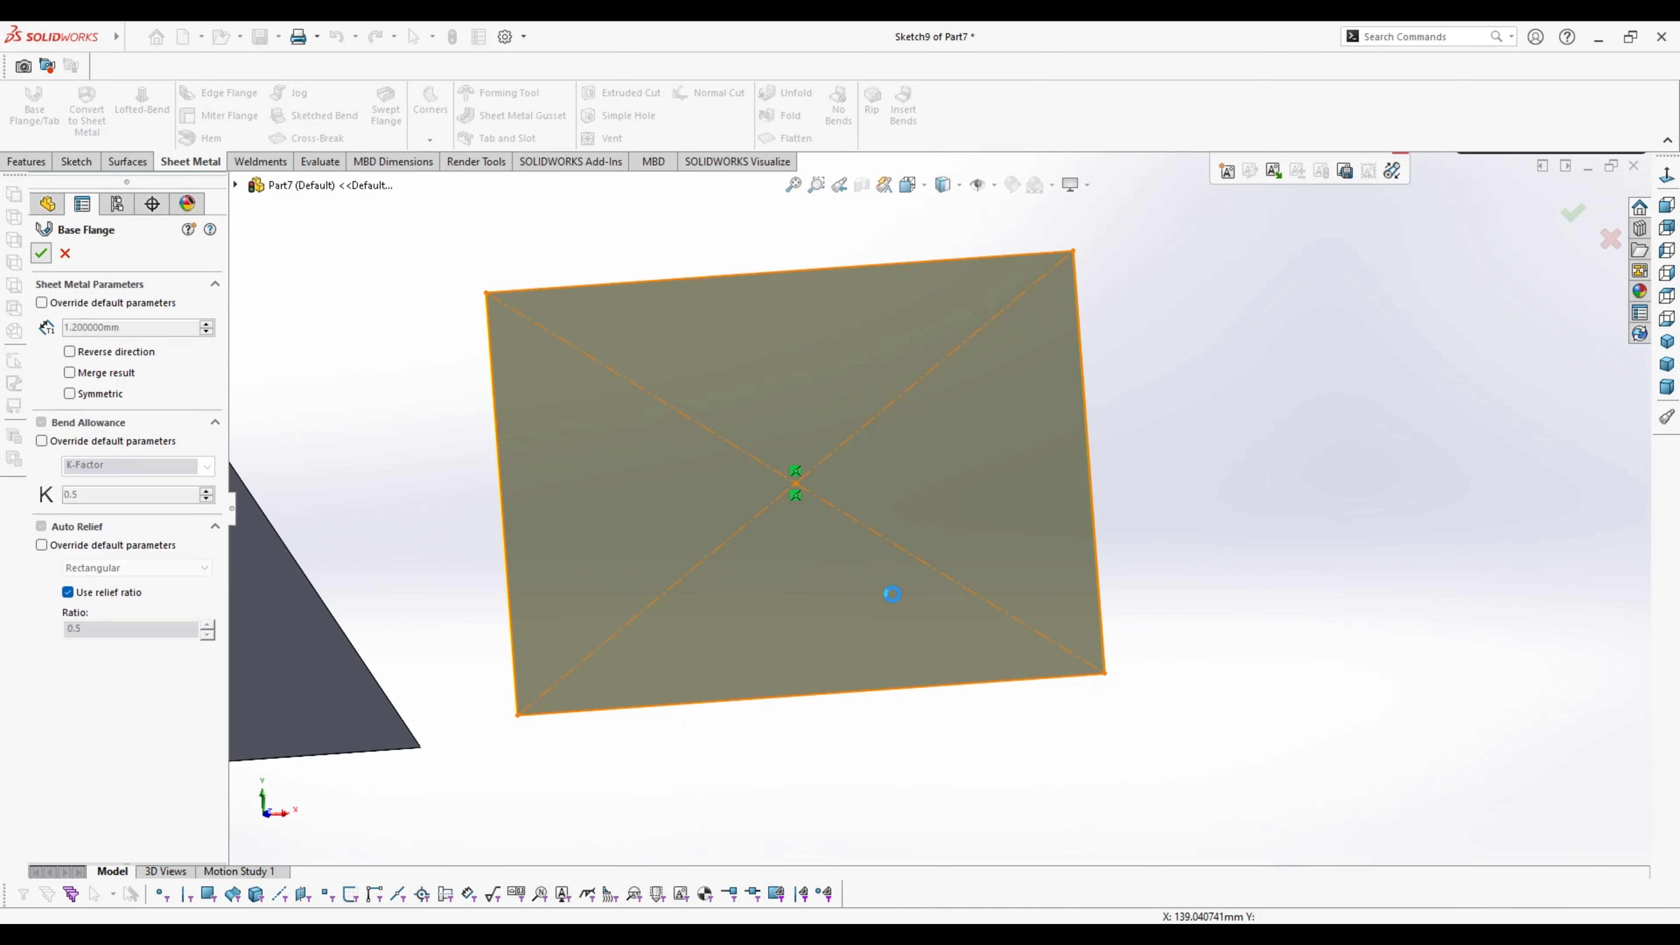
# Start a sketch on the rectangular plate's front face and draw a downward-pointing three-sided polygon with an inscribed circle
pyautogui.click(772, 426)
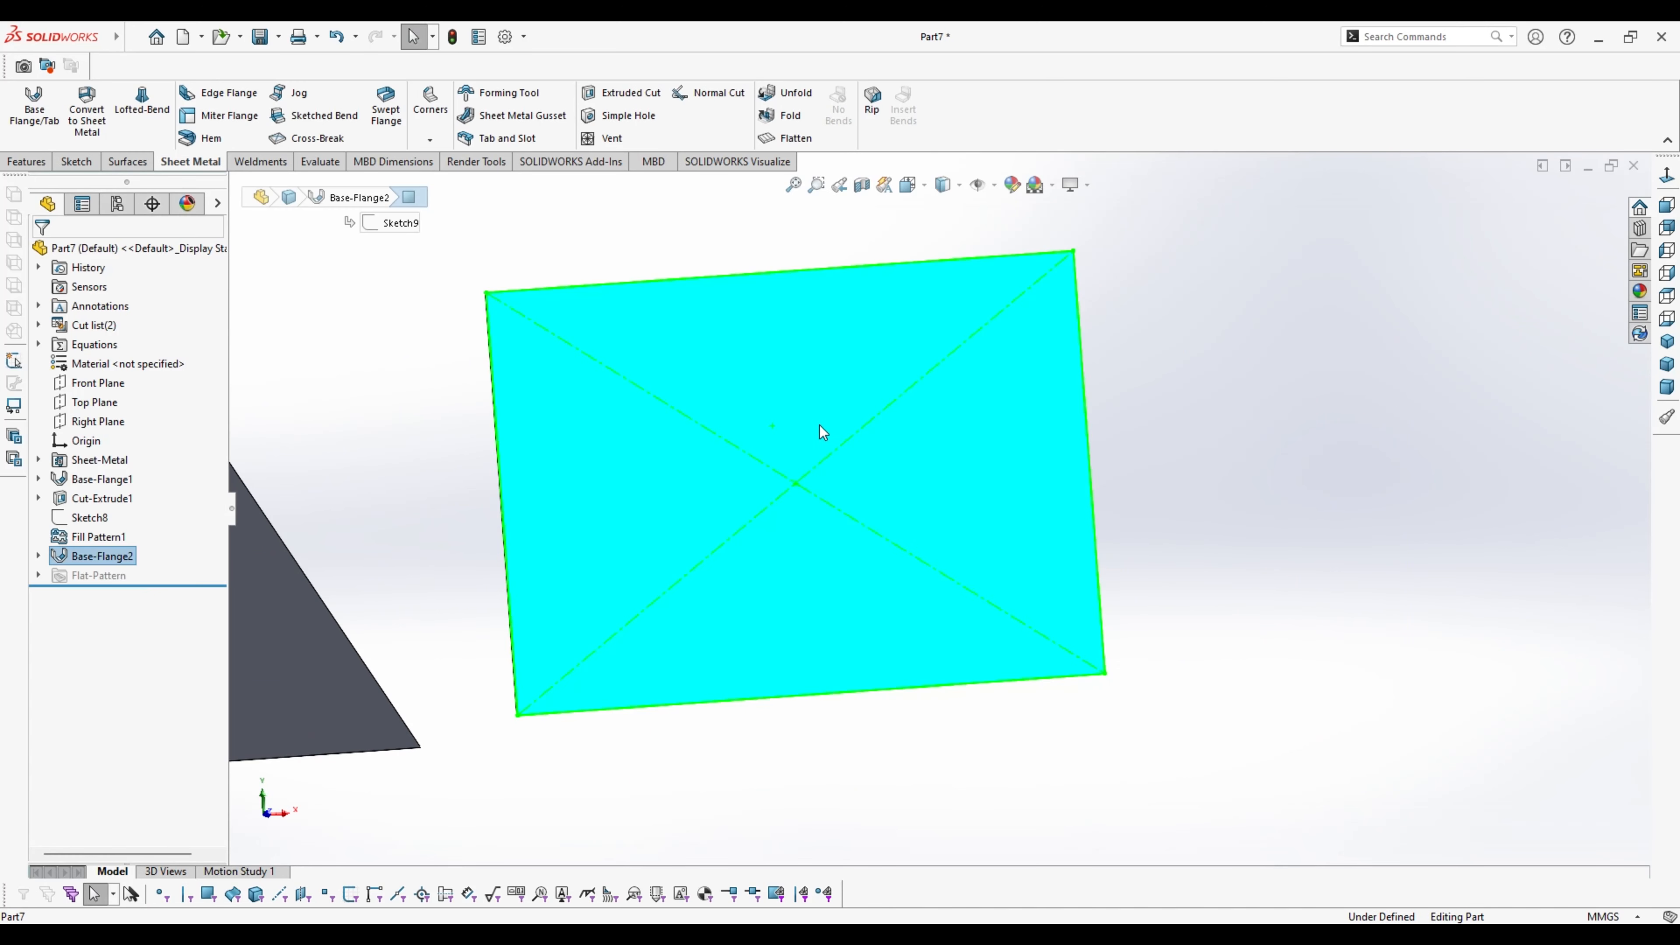
pyautogui.click(835, 386)
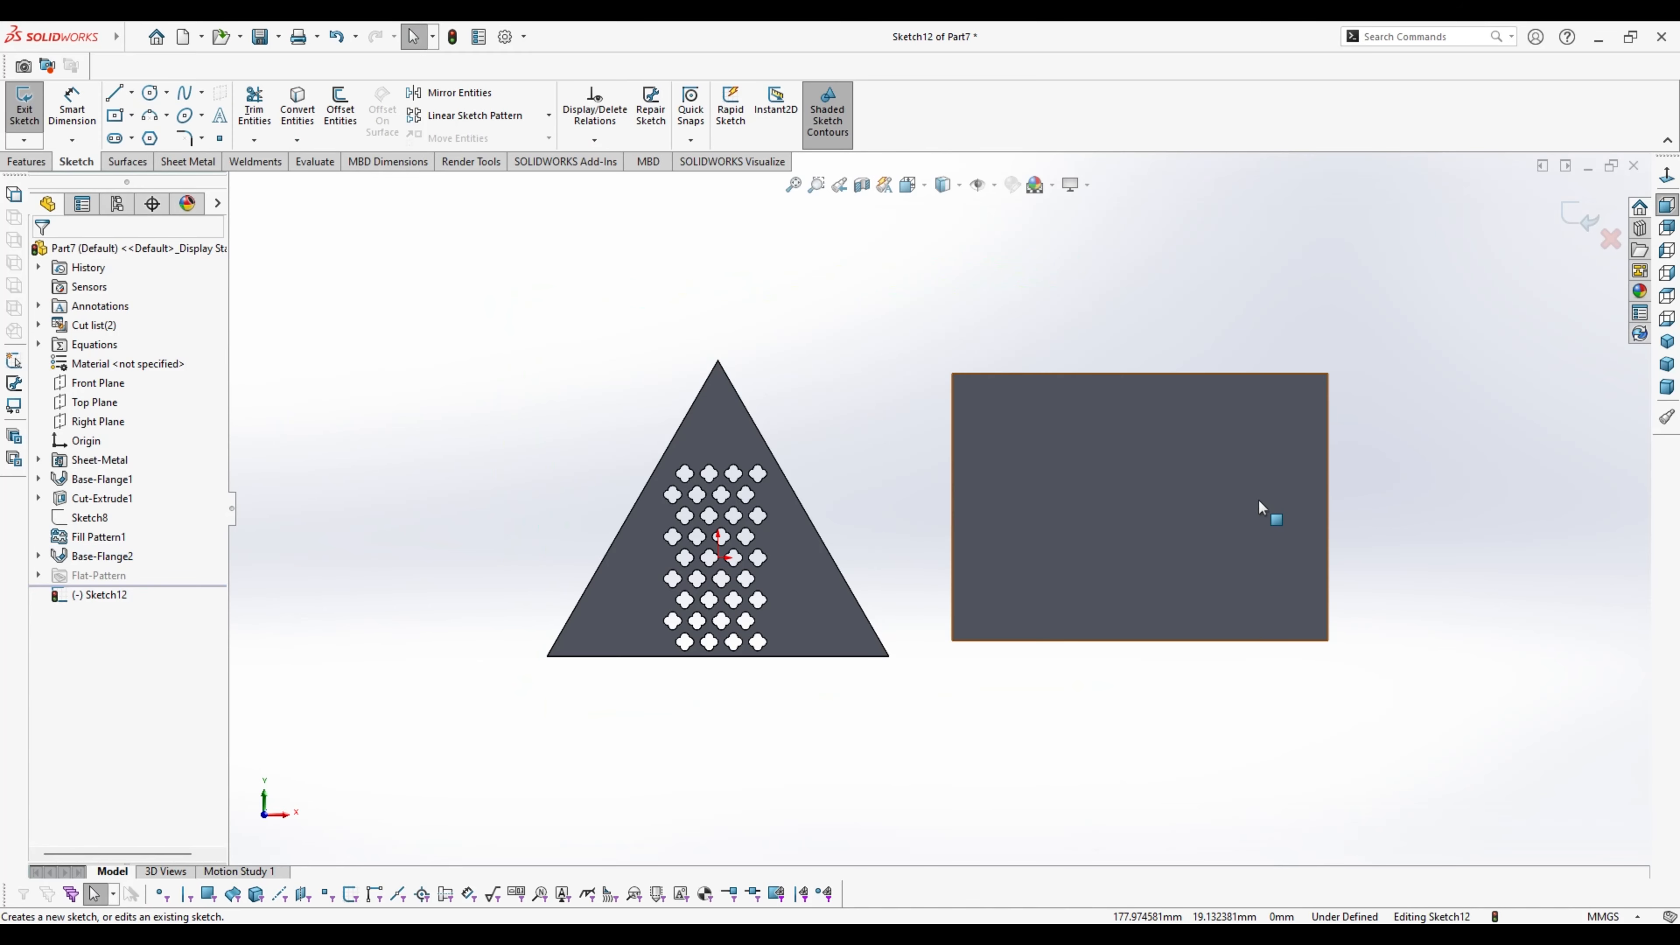
pyautogui.scroll(-1, 1330, 500)
pyautogui.click(147, 139)
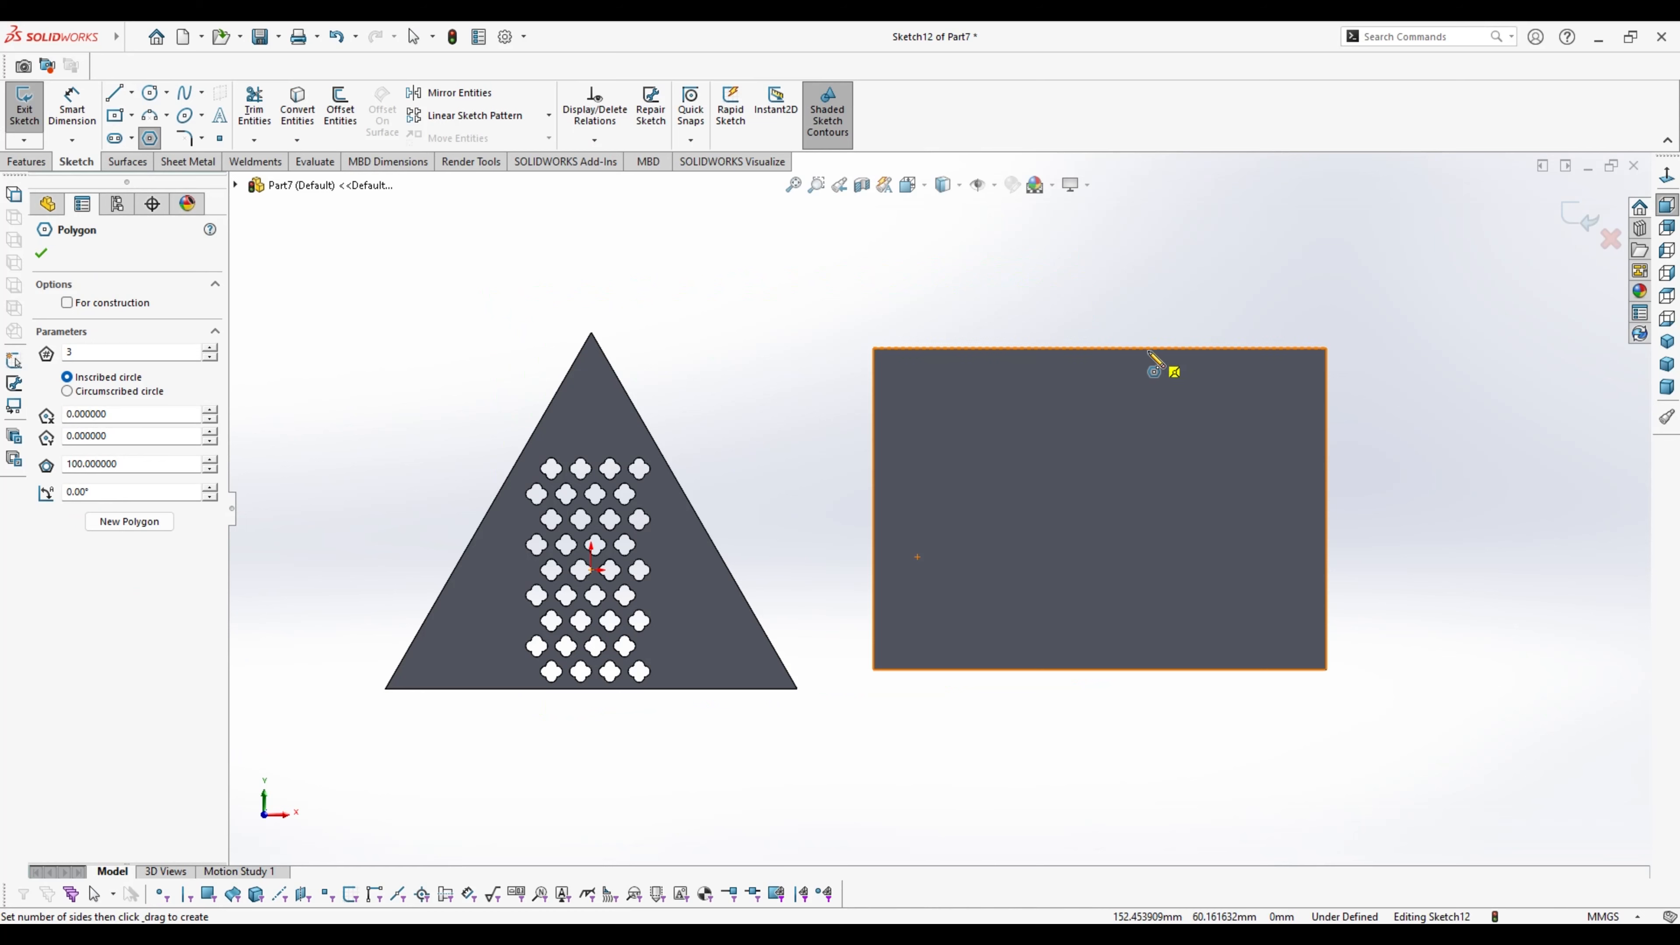
pyautogui.moveTo(1073, 495); pyautogui.dragTo(1072, 652)
pyautogui.press('Escape')
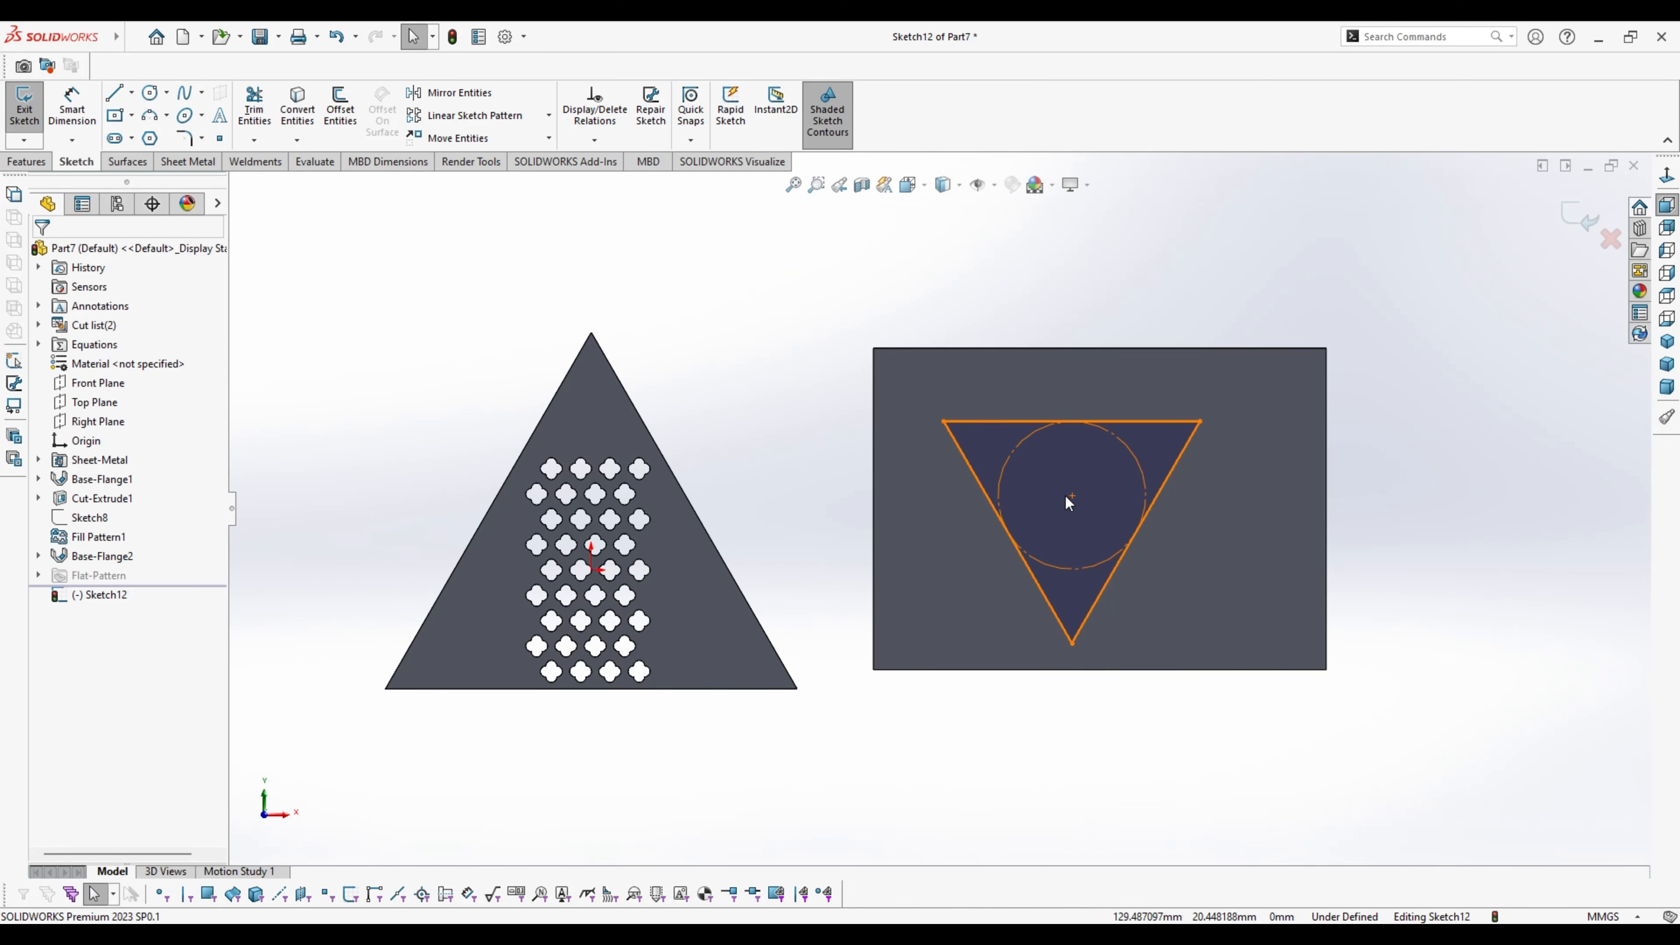
# Align the polygon's center vertically with the midpoint of the rectangular plate's top edge
pyautogui.click(1073, 495)
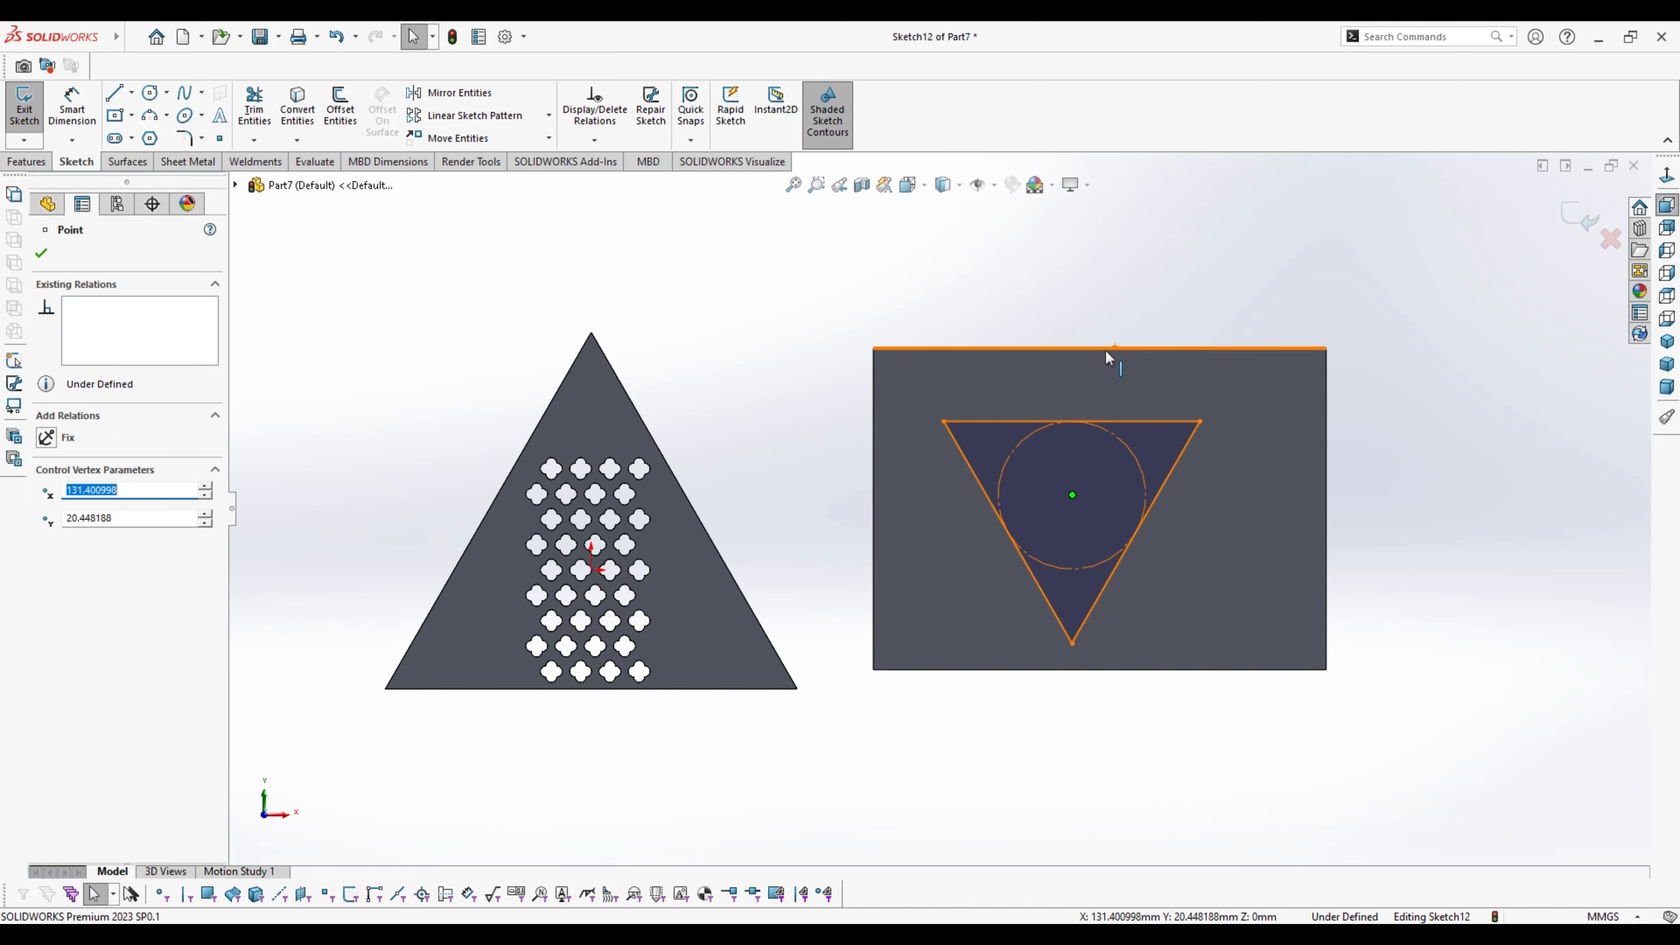
pyautogui.press('Escape')
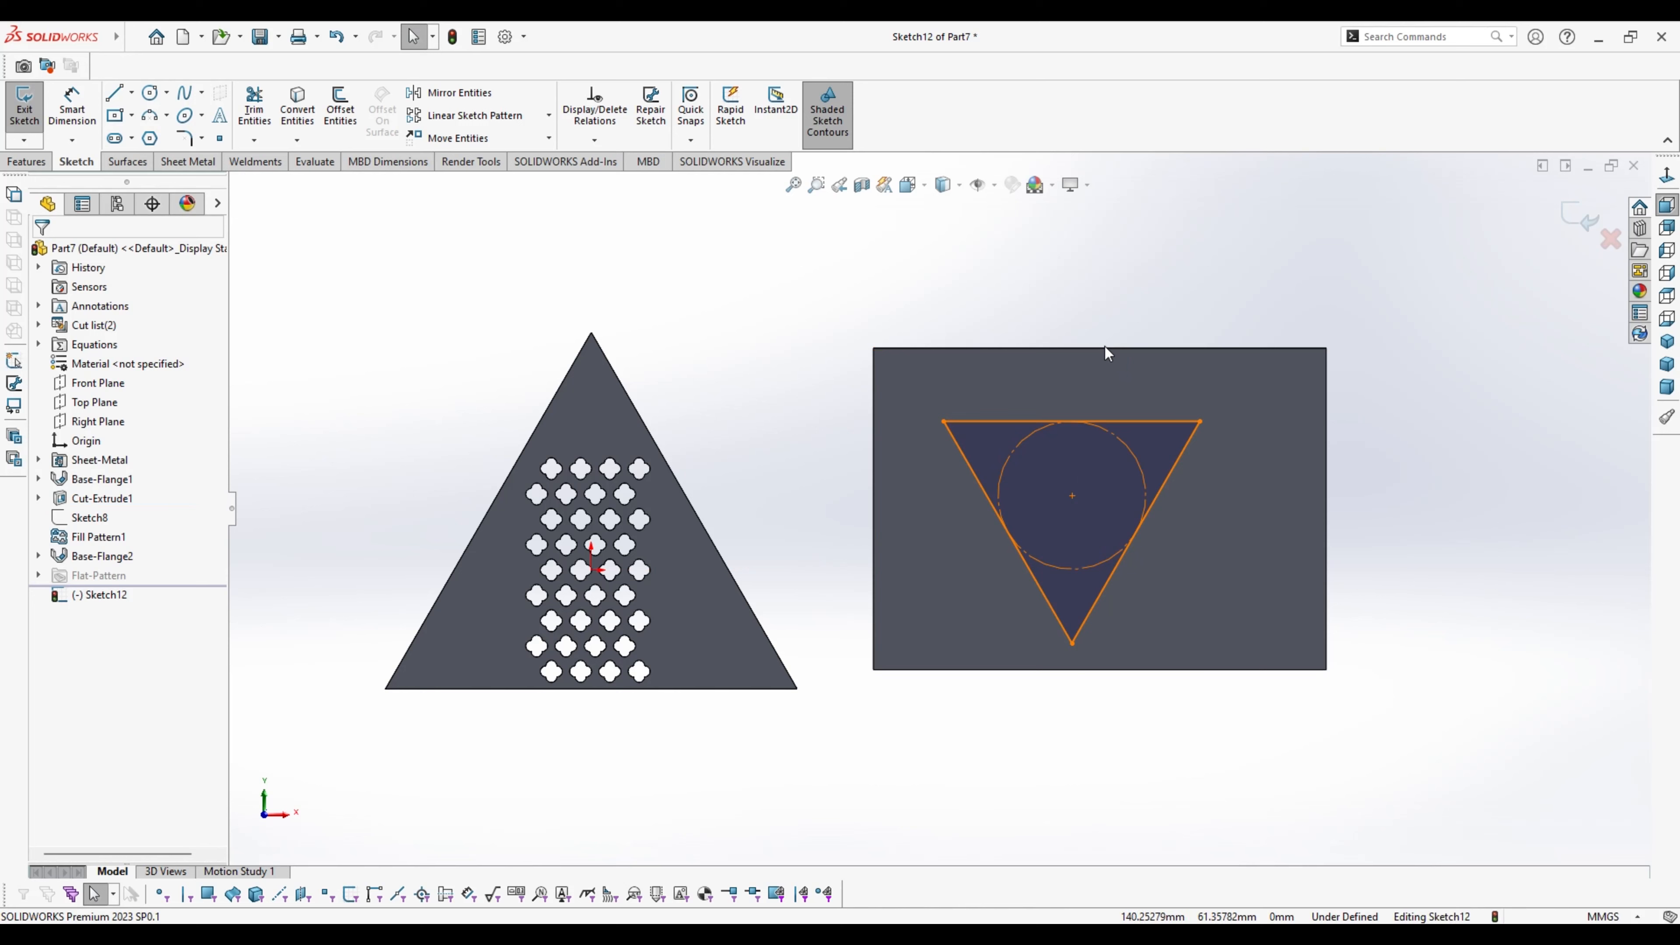
pyautogui.click(1099, 347)
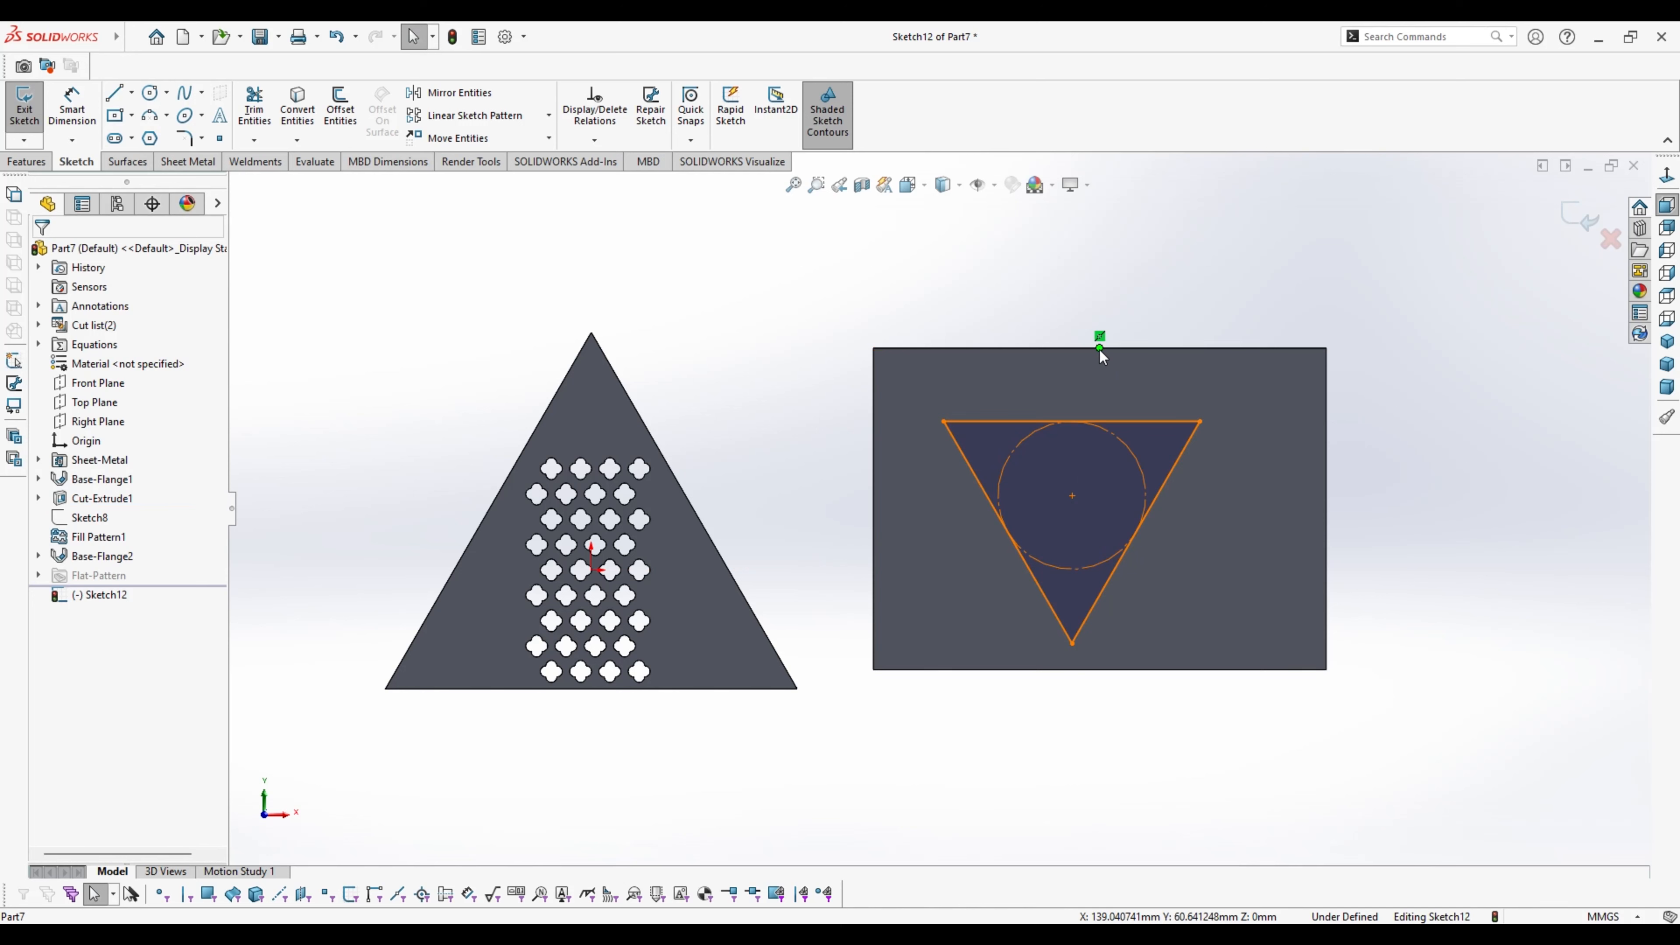
pyautogui.keyDown('ctrl'); pyautogui.click(1073, 496); pyautogui.keyUp('ctrl')
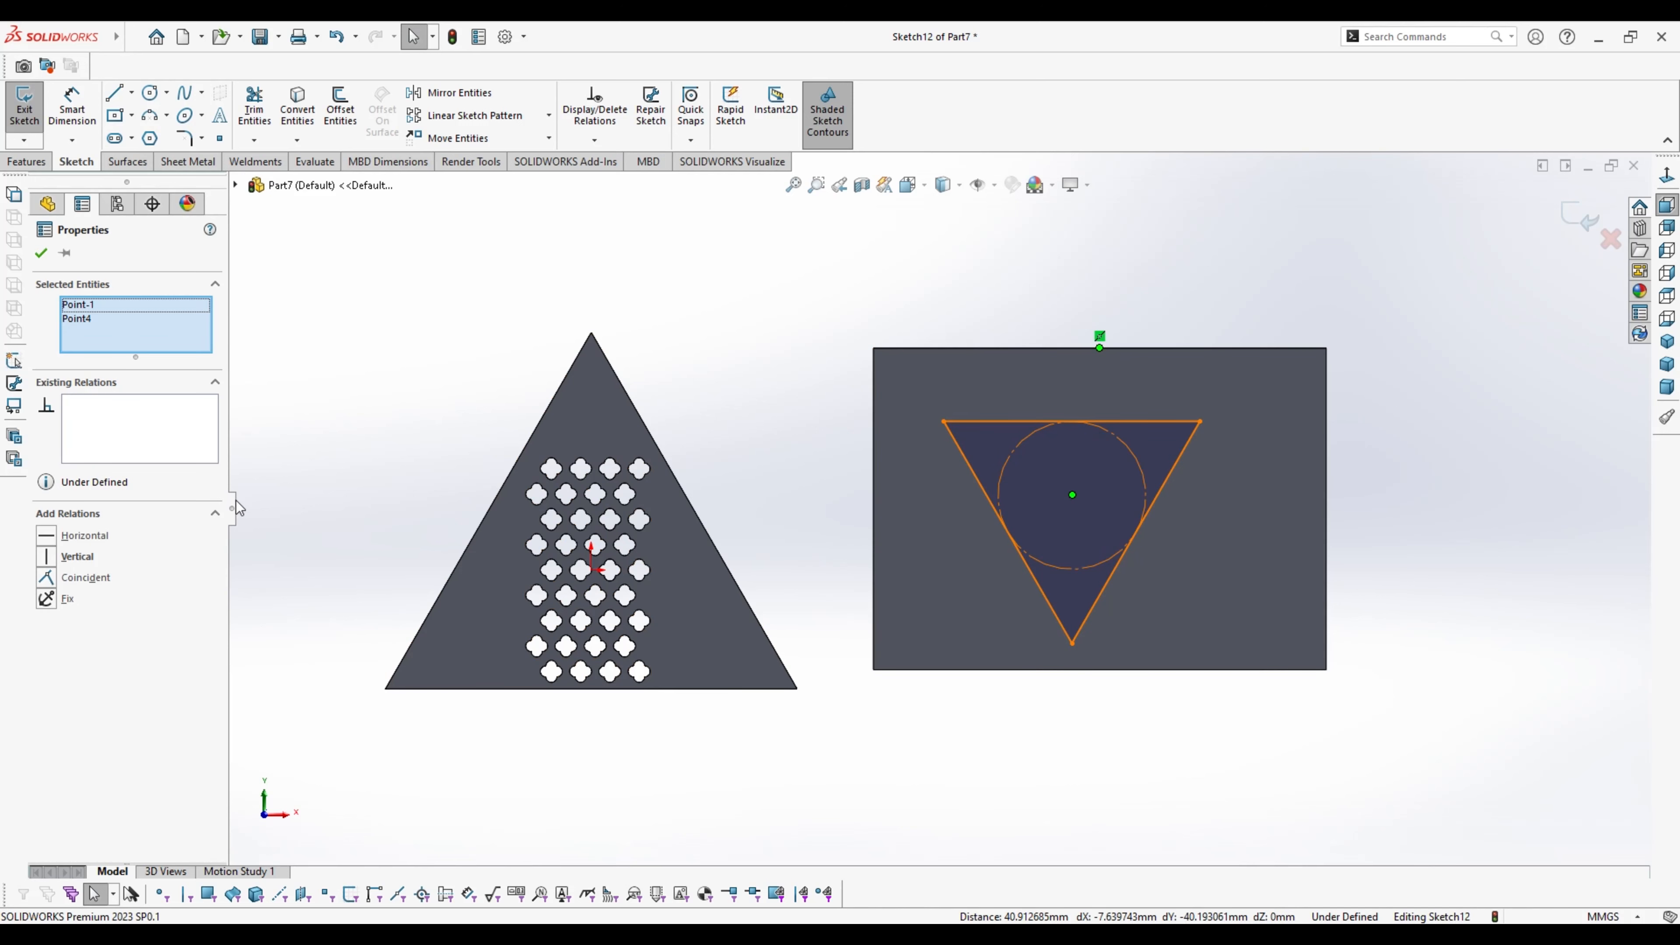
pyautogui.click(46, 558)
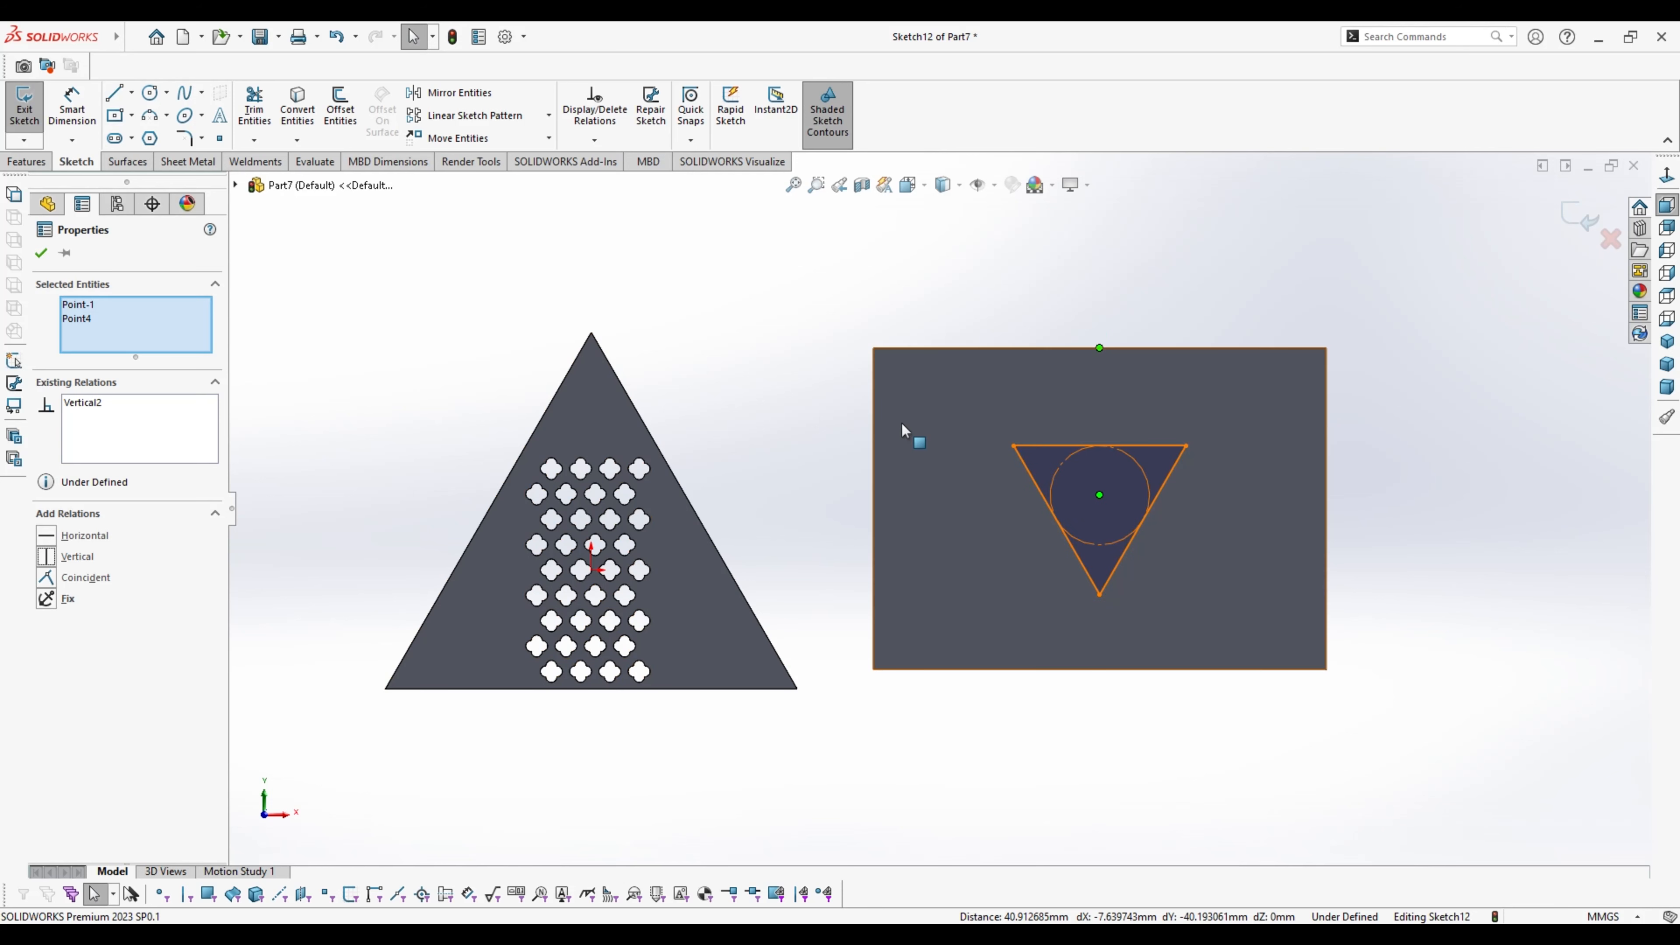
pyautogui.press('Escape')
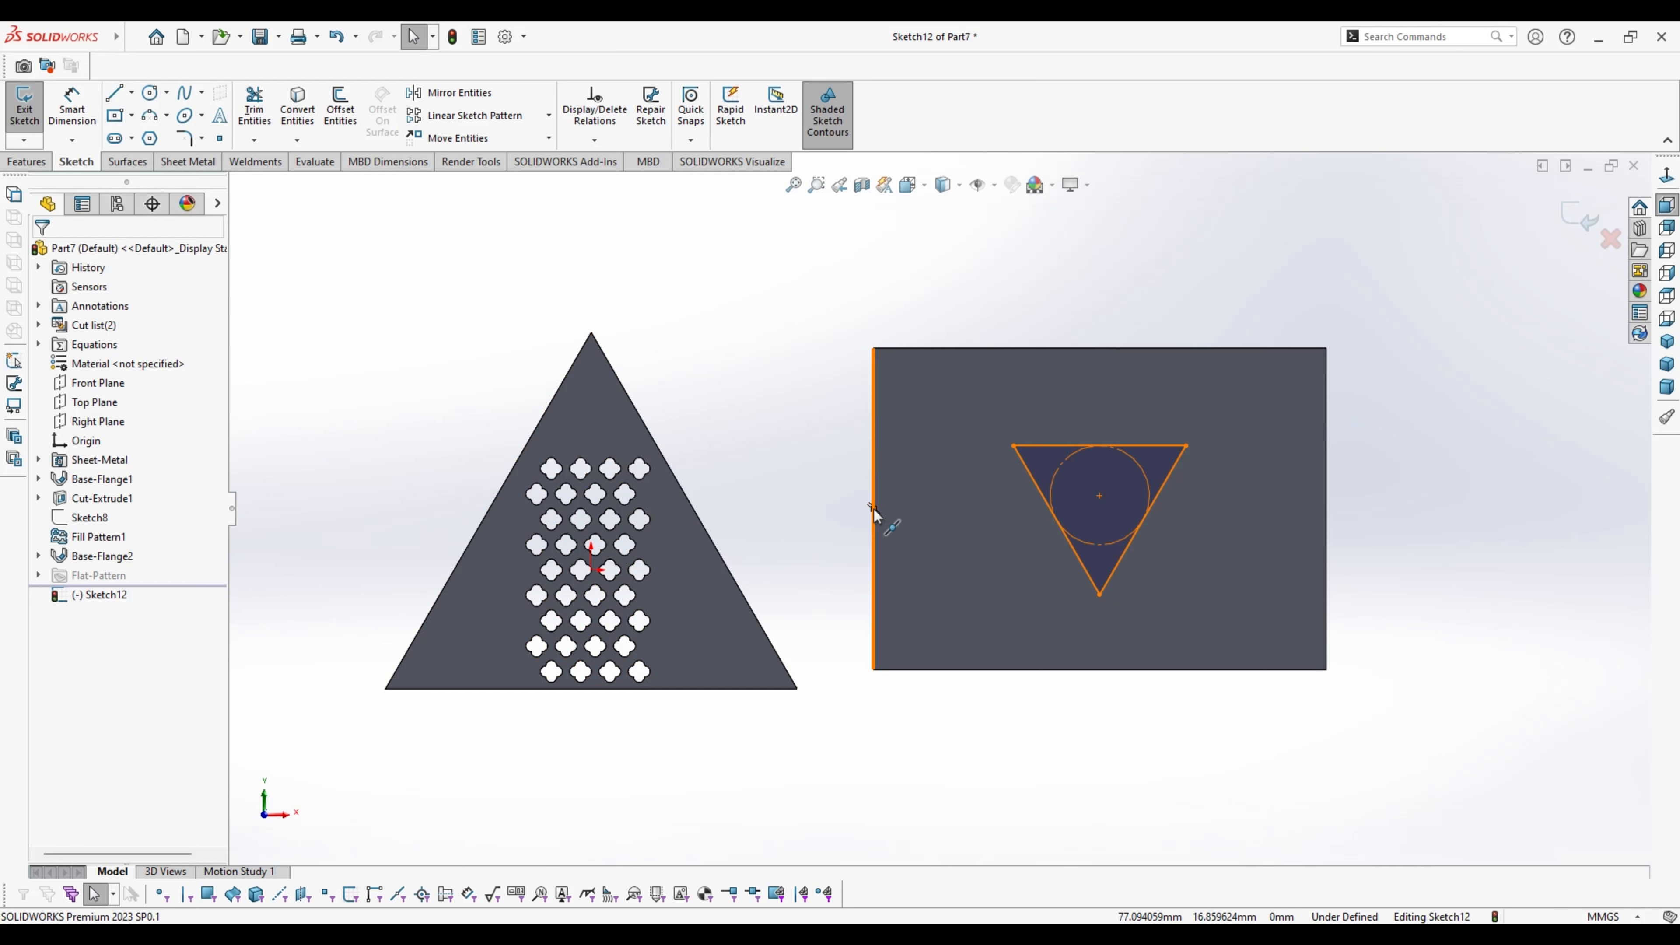
# Align the polygon's center horizontally with the midpoint of the rectangular plate's left edge
pyautogui.click(874, 508)
pyautogui.keyDown('ctrl'); pyautogui.click(1099, 495); pyautogui.keyUp('ctrl')
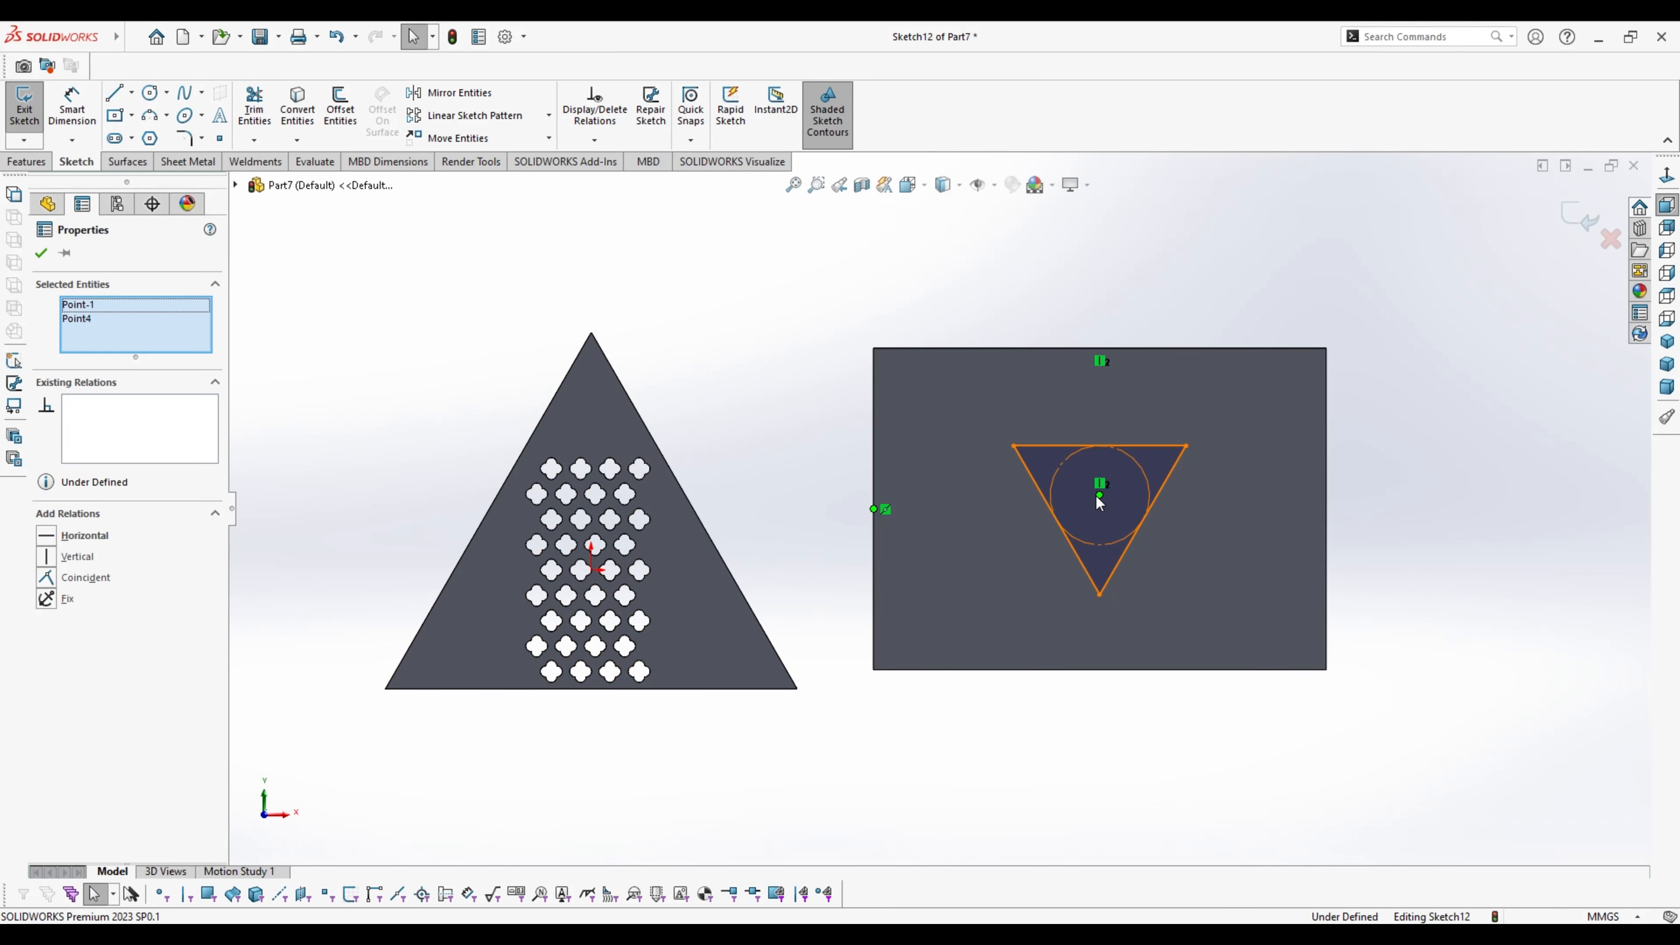
pyautogui.click(47, 538)
pyautogui.press('Escape')
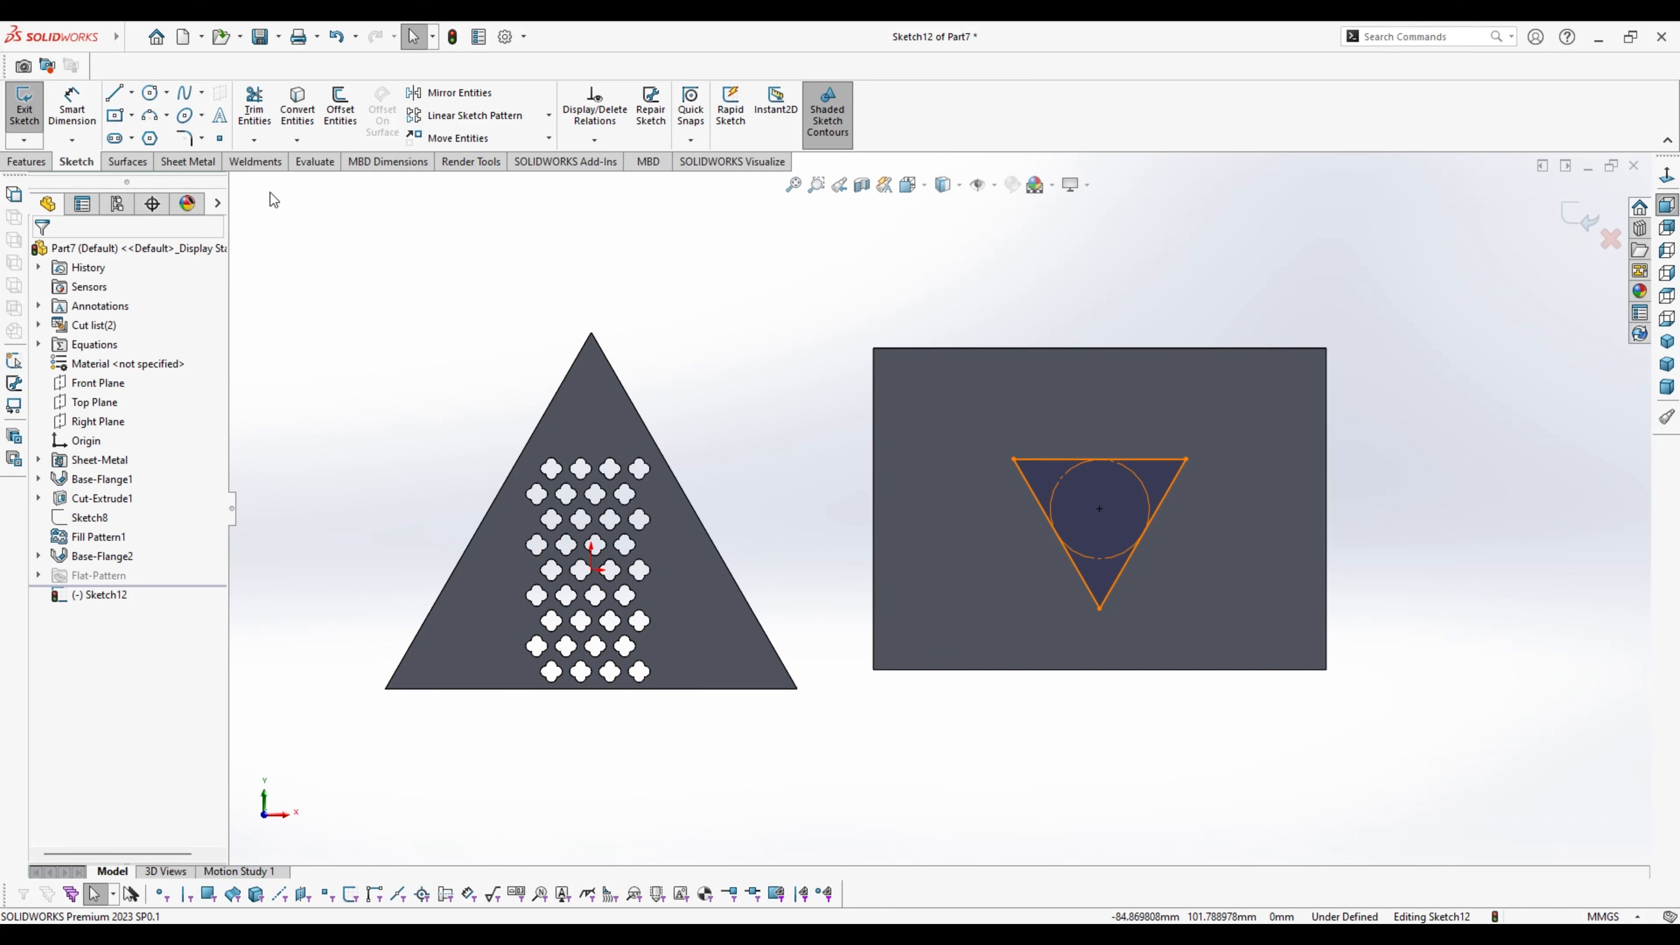
# Dimension the polygon's inscribed circle to a diameter of 60 mm
pyautogui.click(72, 105)
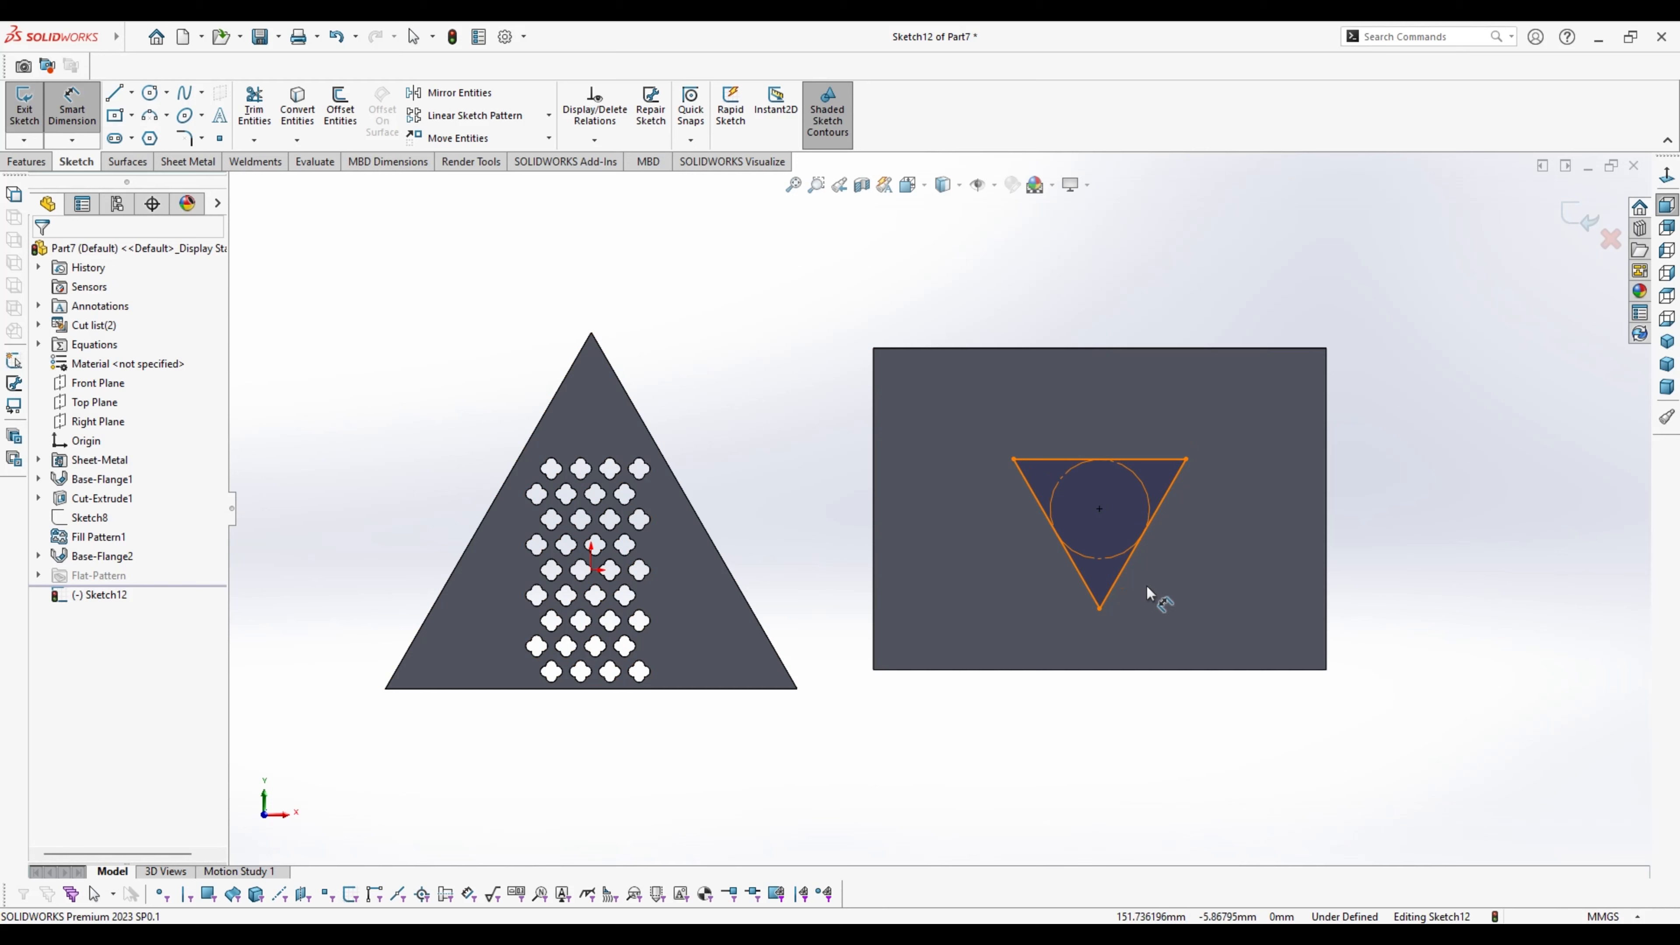
pyautogui.click(1117, 553)
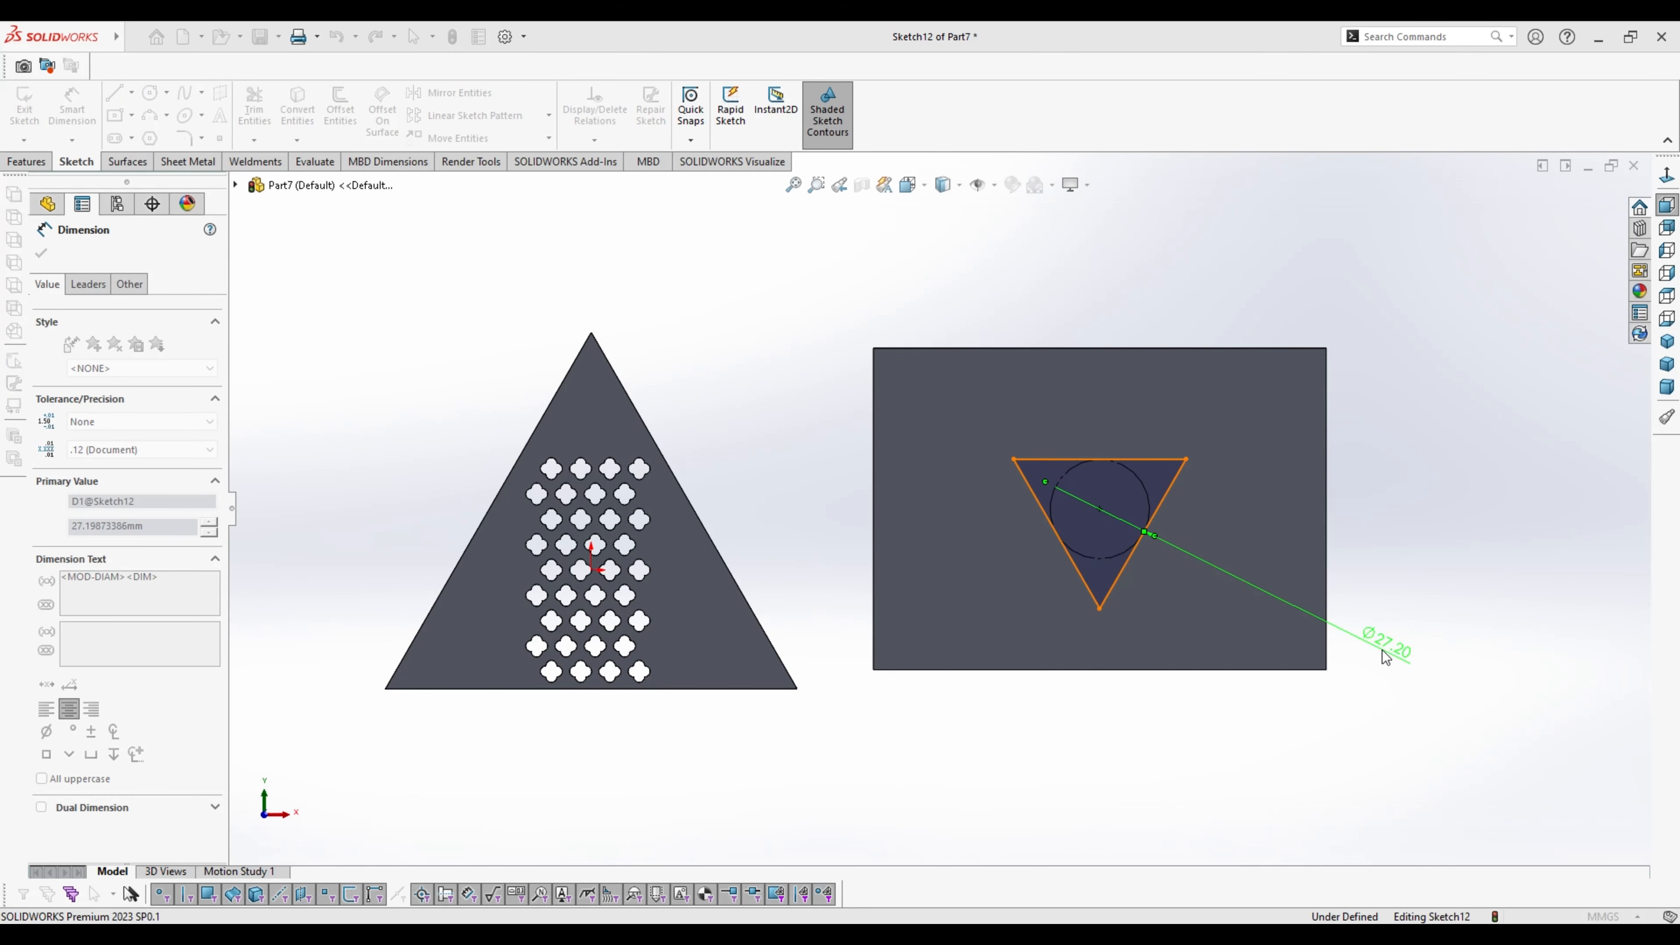
pyautogui.click(1387, 658)
pyautogui.write('60')
pyautogui.press('Return')
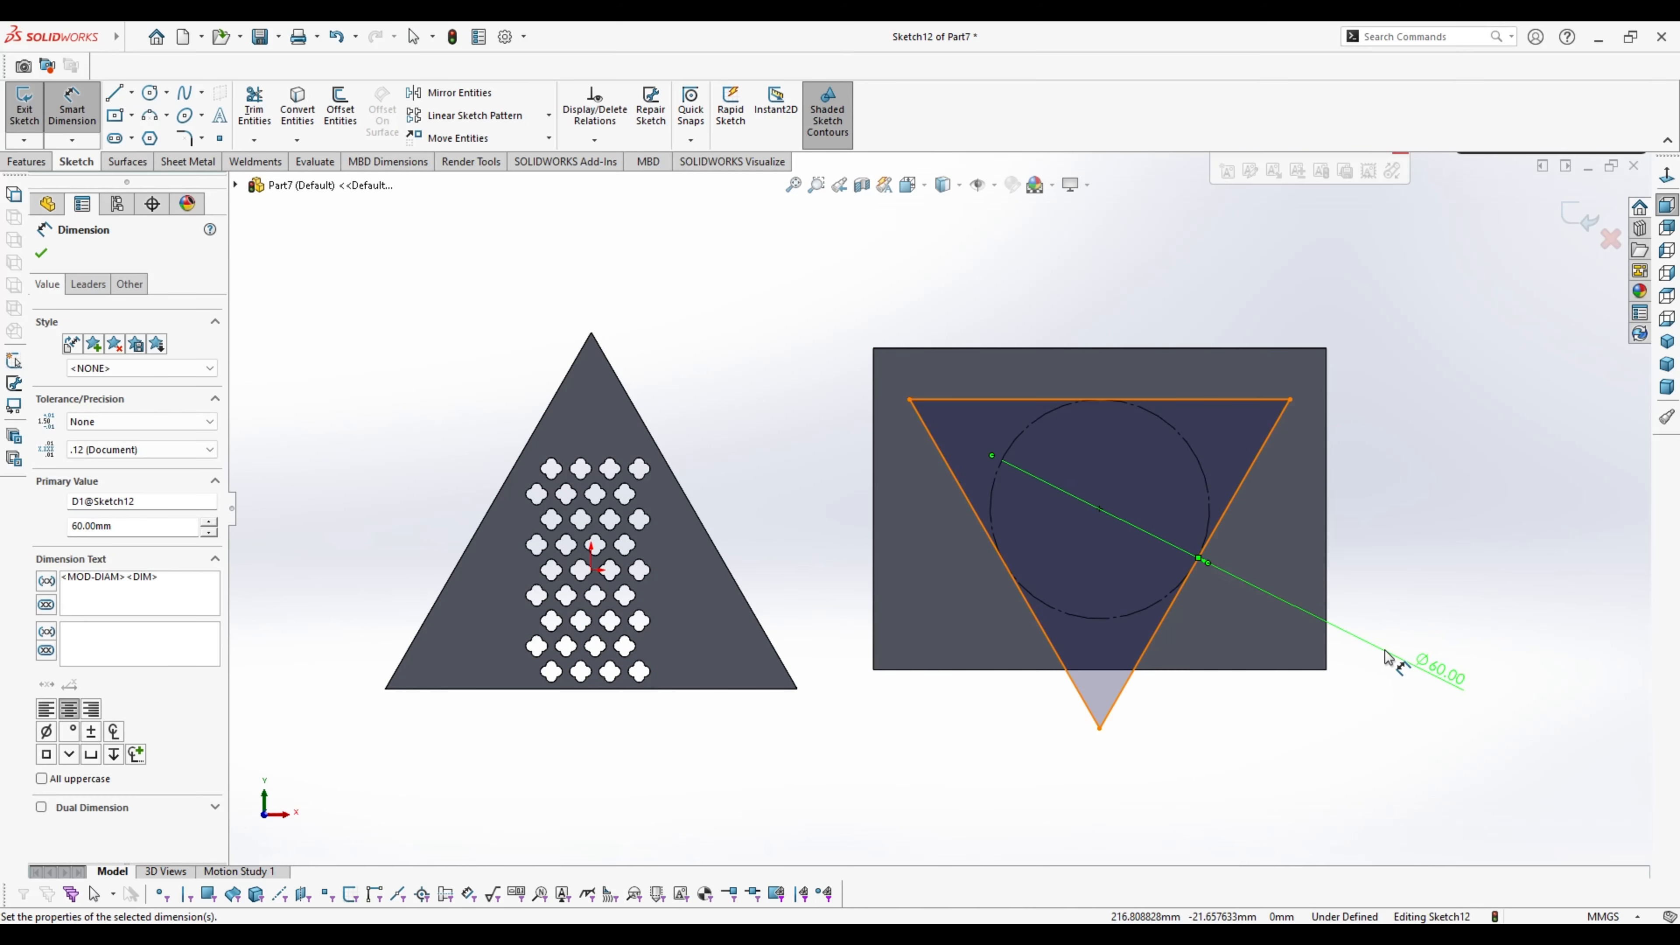
# Set the diameter of the polygon's inscribed circle to 50 mm
pyautogui.doubleClick(1433, 670)
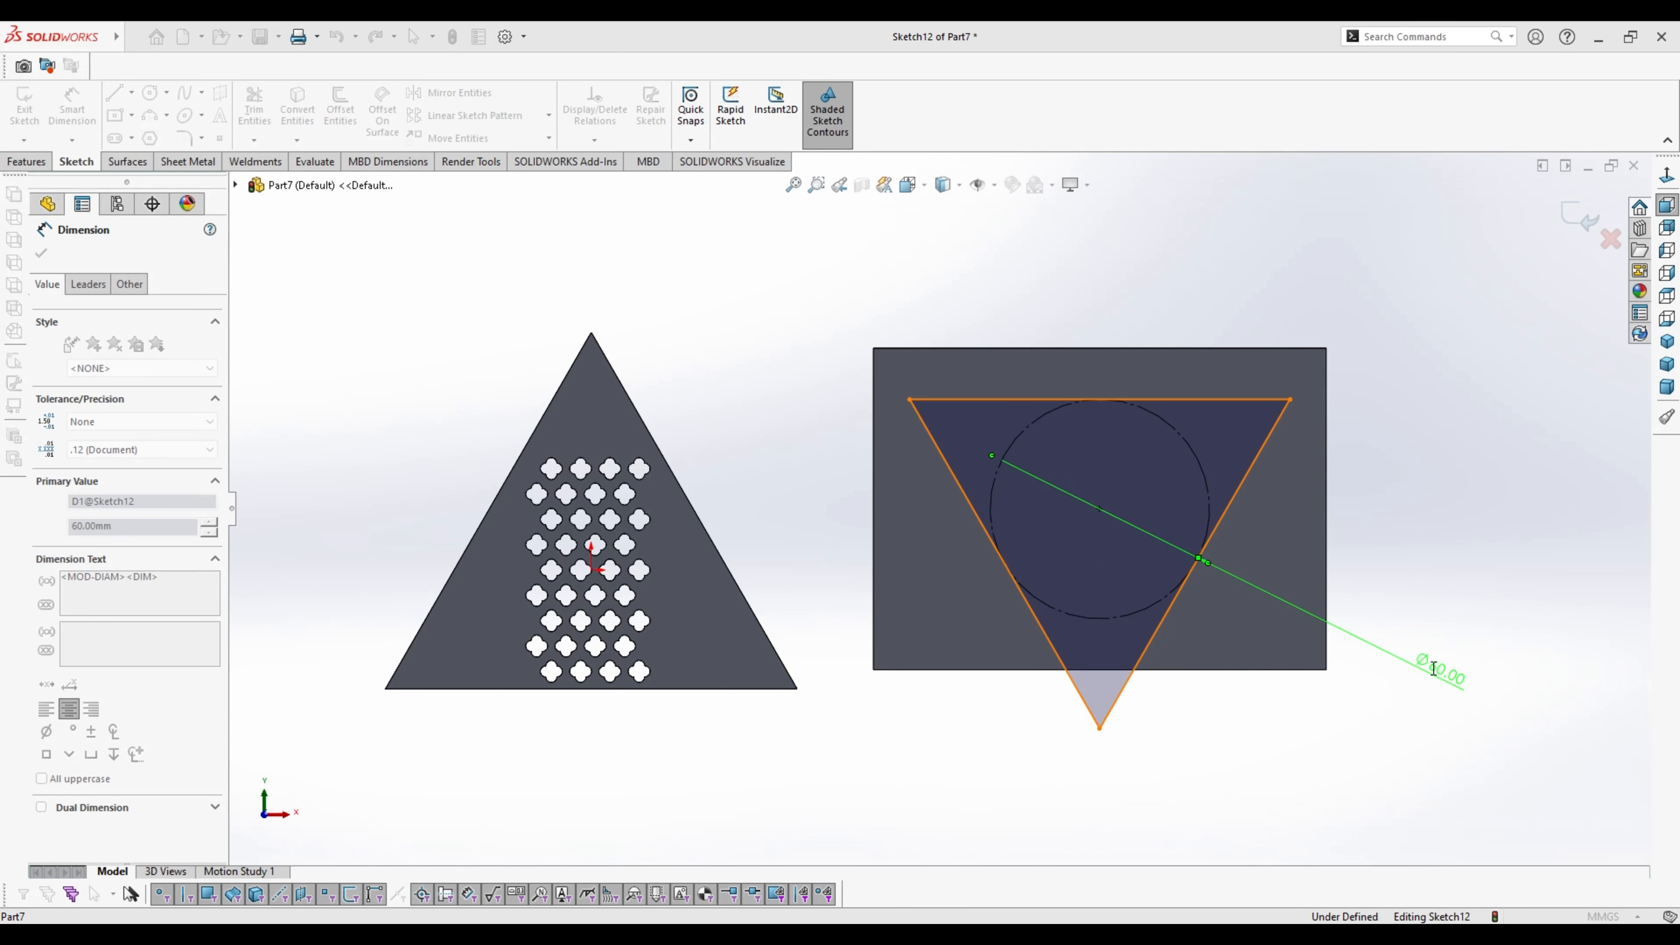
pyautogui.write('50')
pyautogui.press('Return')
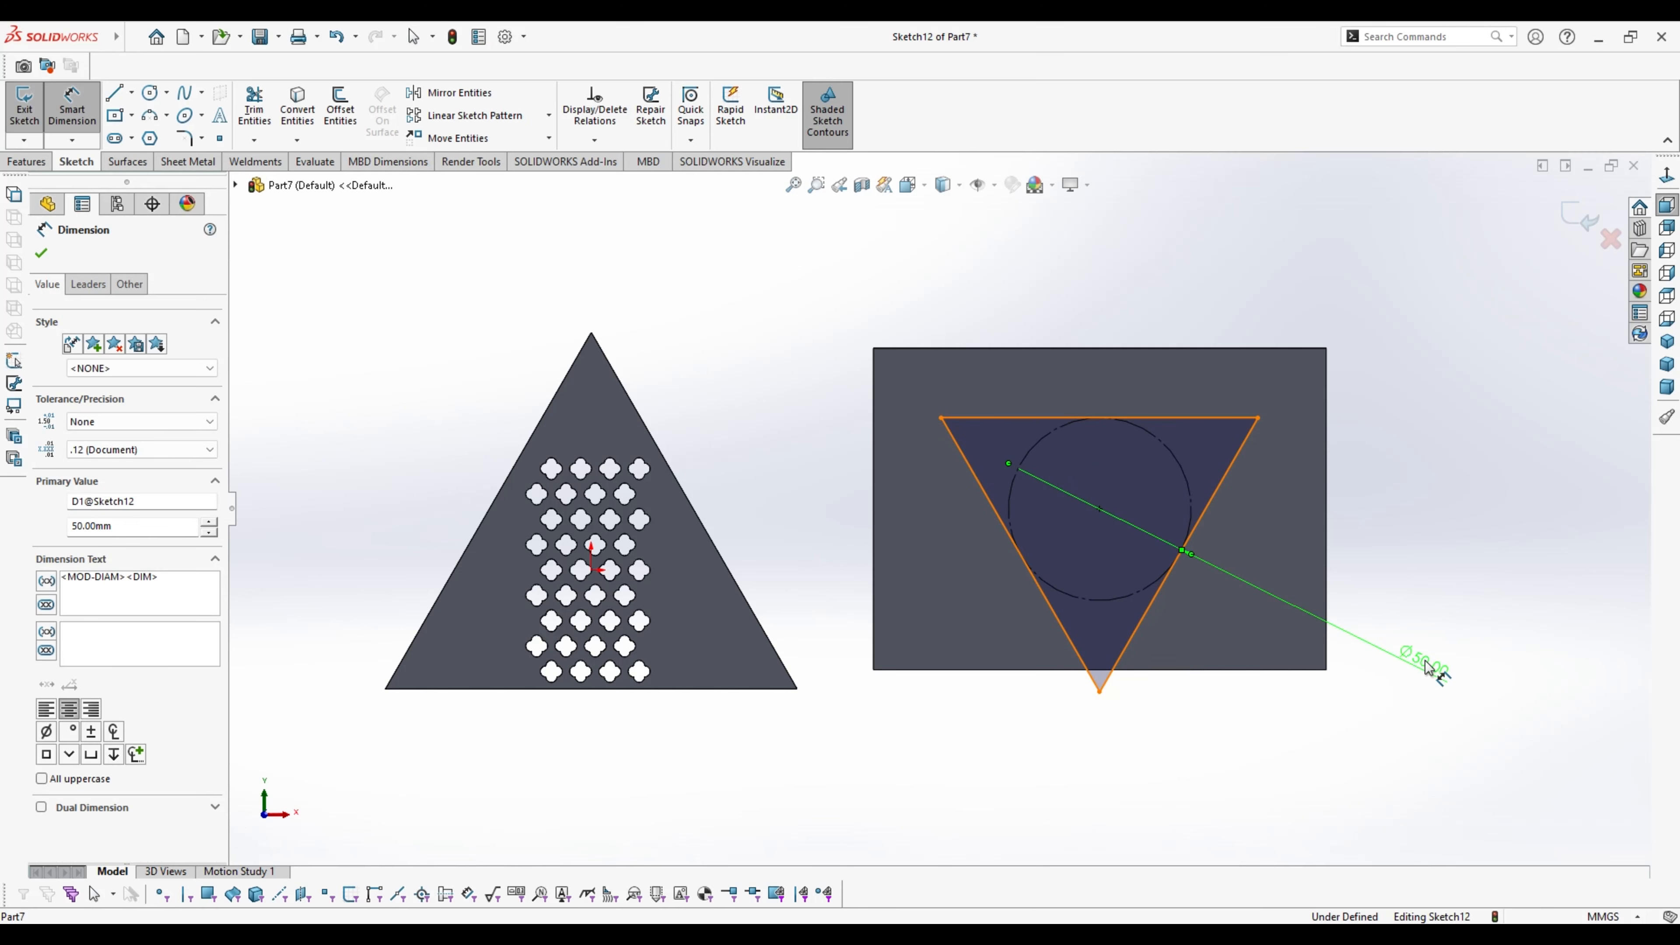
# Set the polygon's inscribed circle diameter to 40 mm and close the sketch
pyautogui.doubleClick(1429, 668)
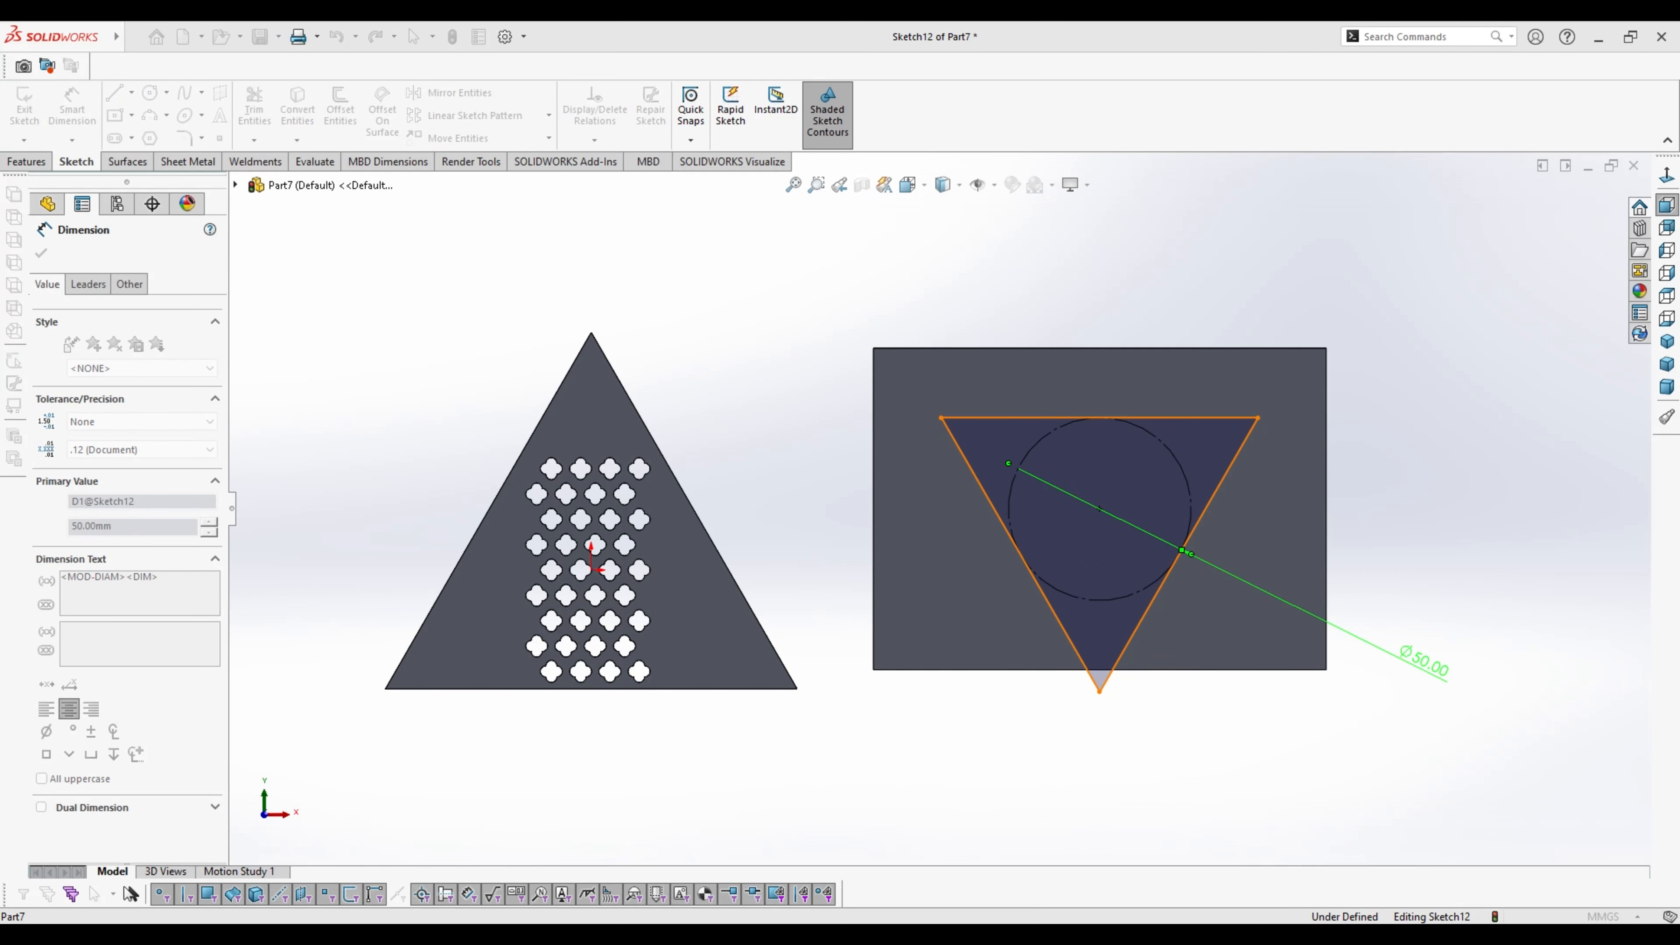
pyautogui.write('40')
pyautogui.press('Return')
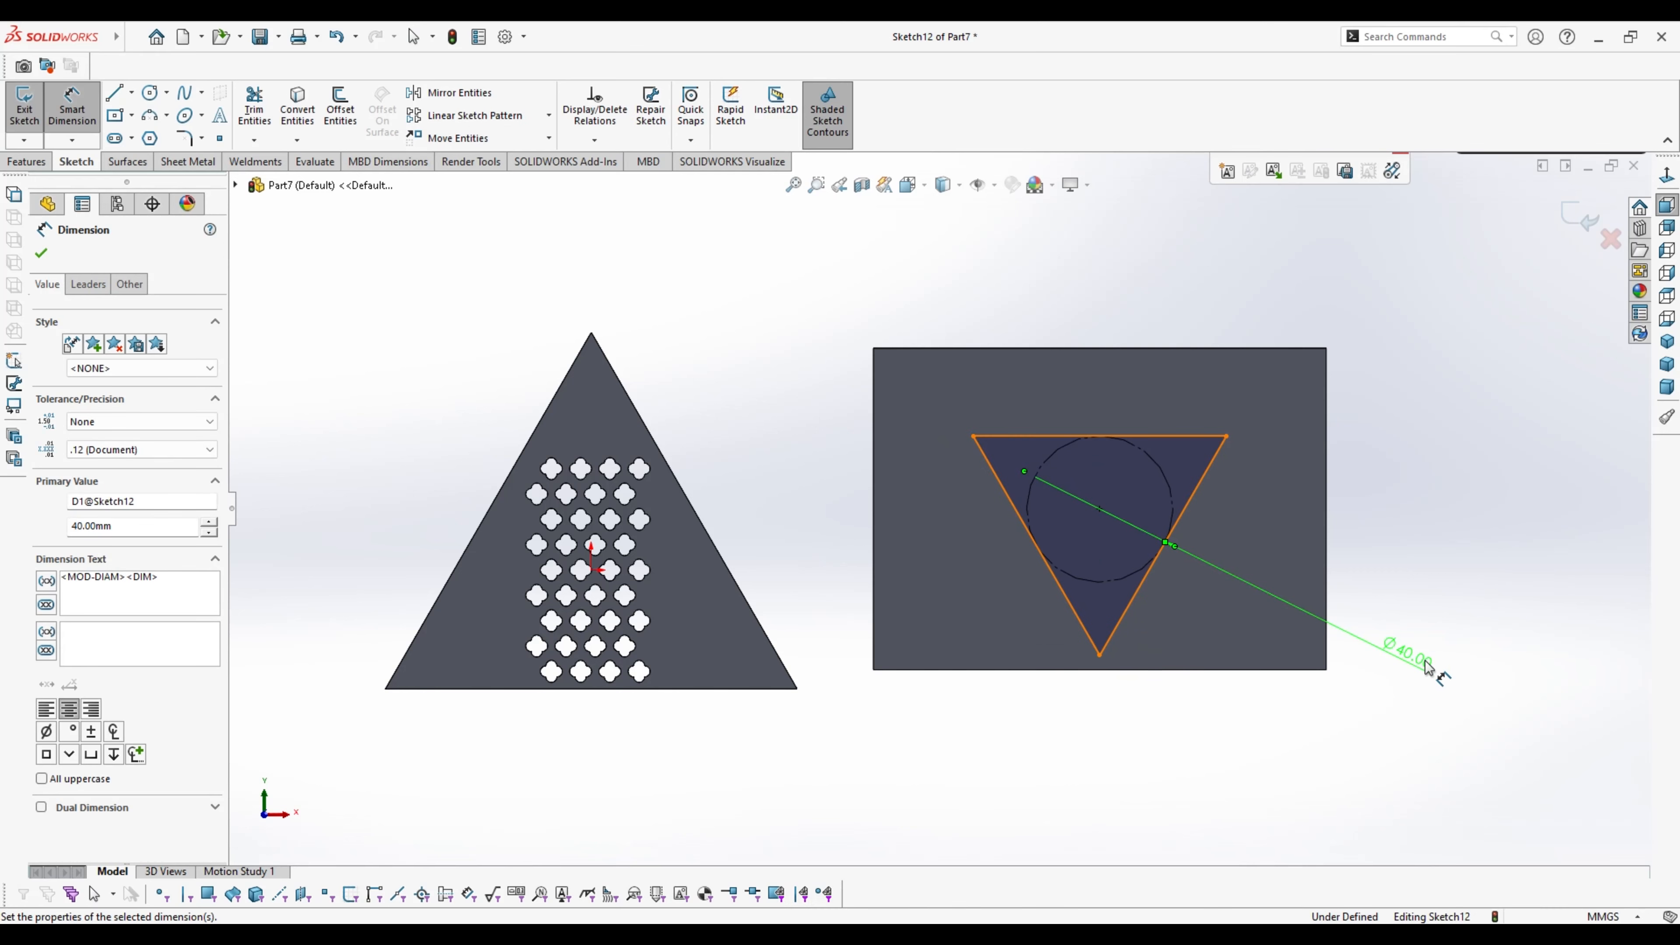
pyautogui.click(787, 403)
pyautogui.click(1581, 225)
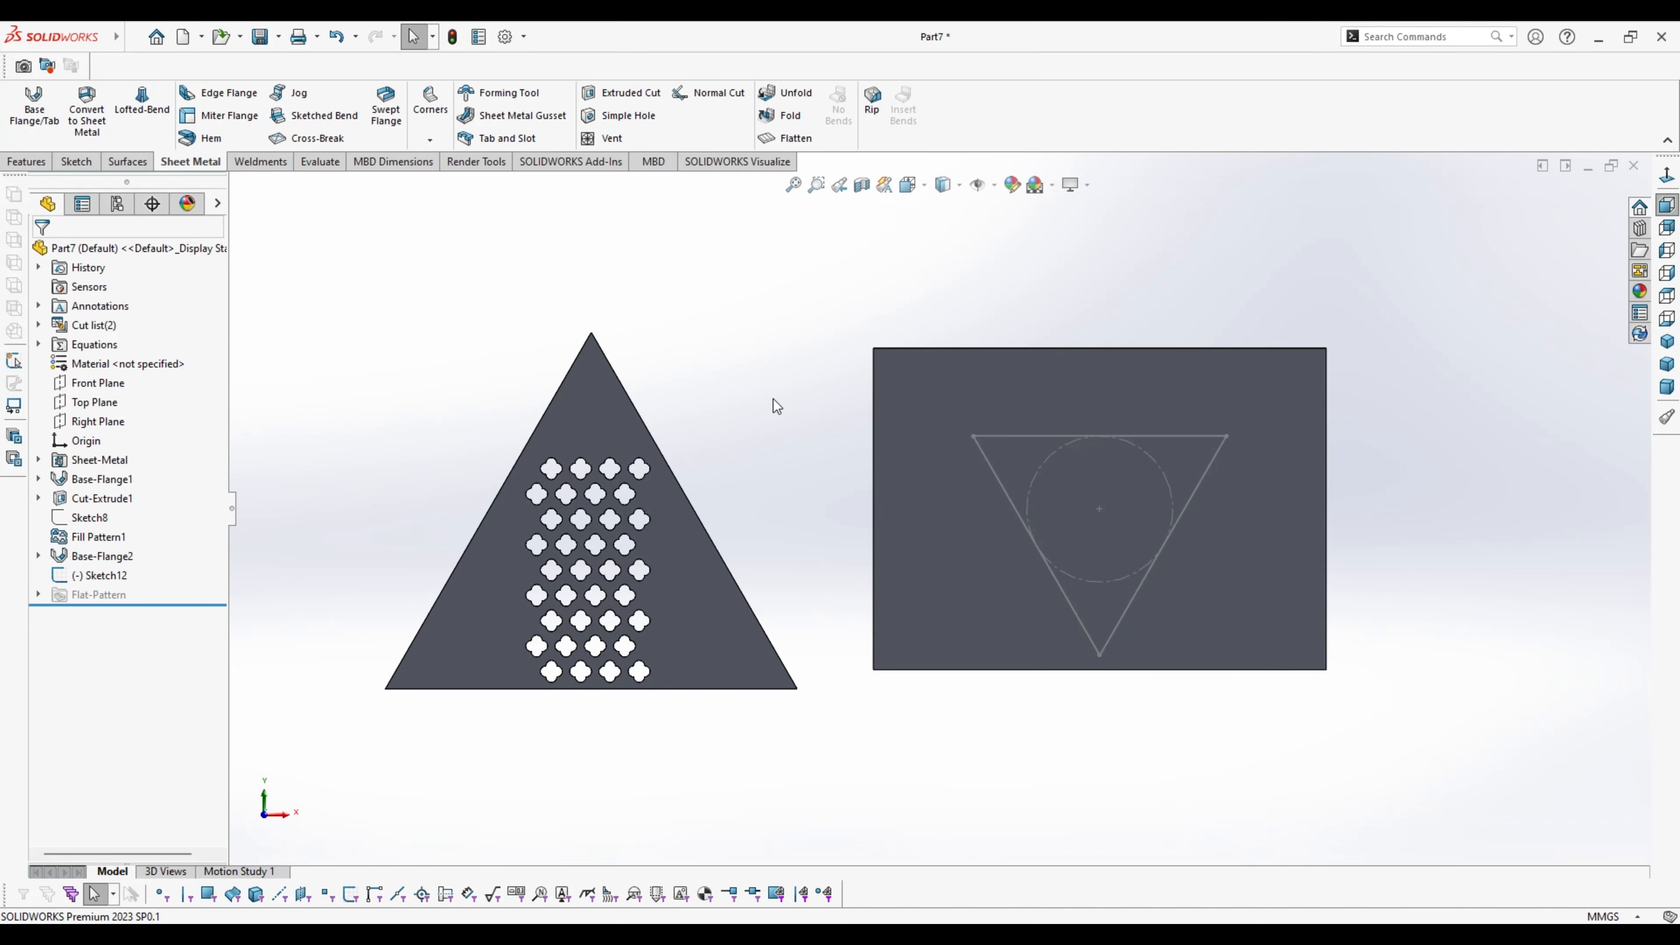
# Start a new sketch on the rectangular plate's front face and view it head-on
pyautogui.click(1058, 384)
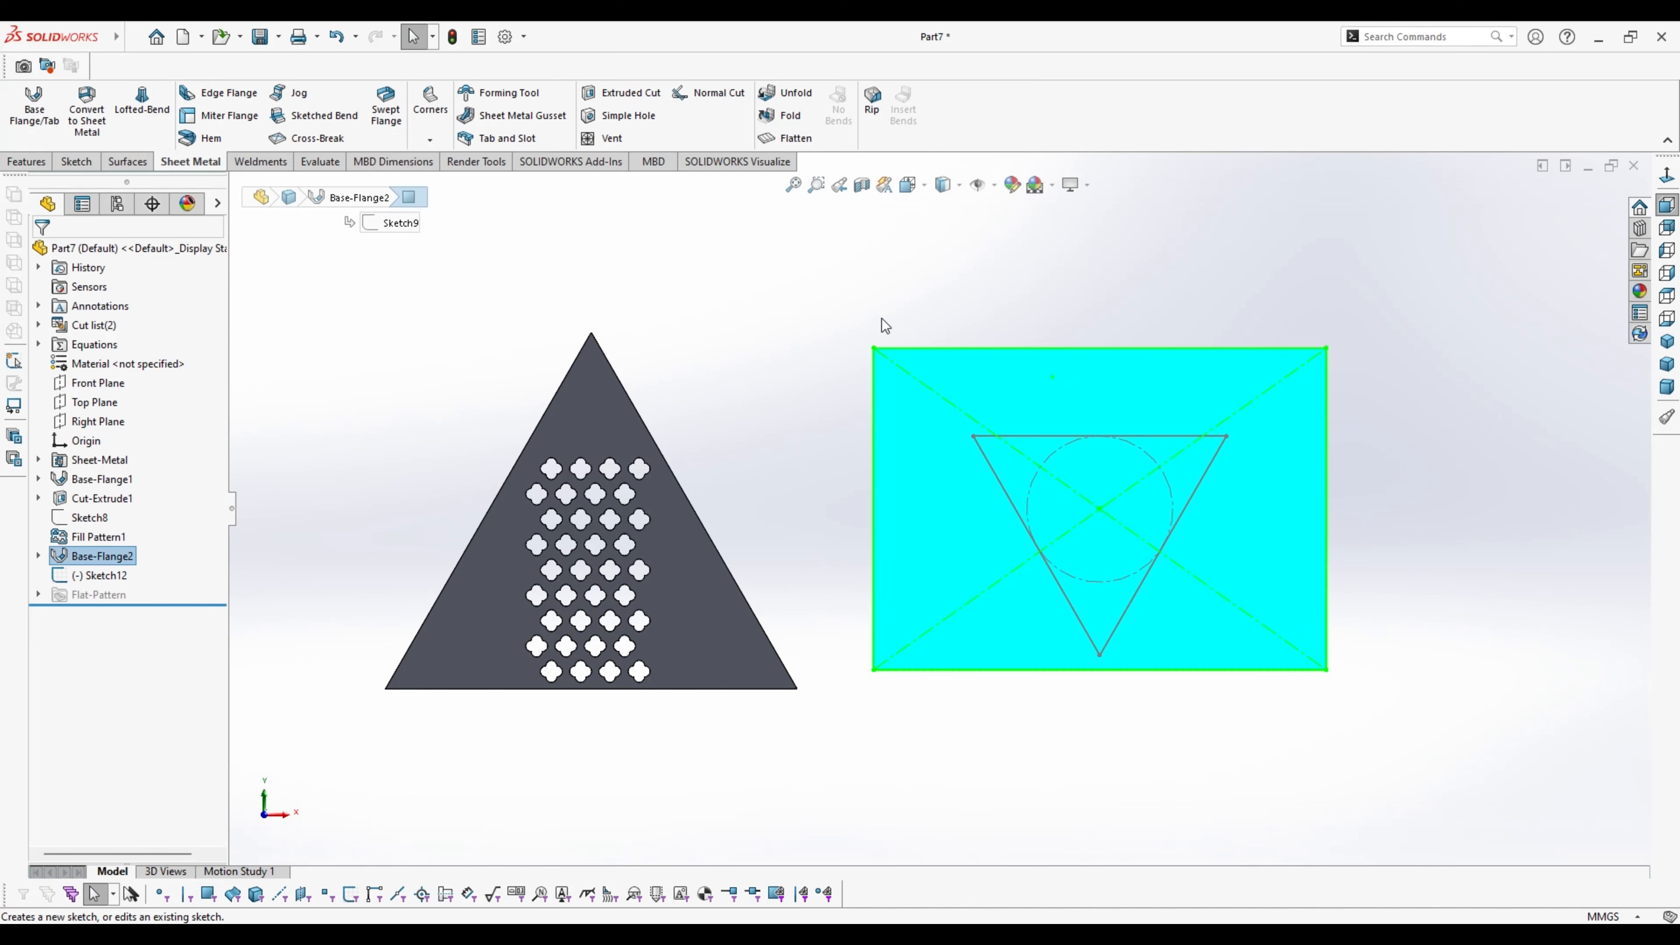
pyautogui.click(76, 162)
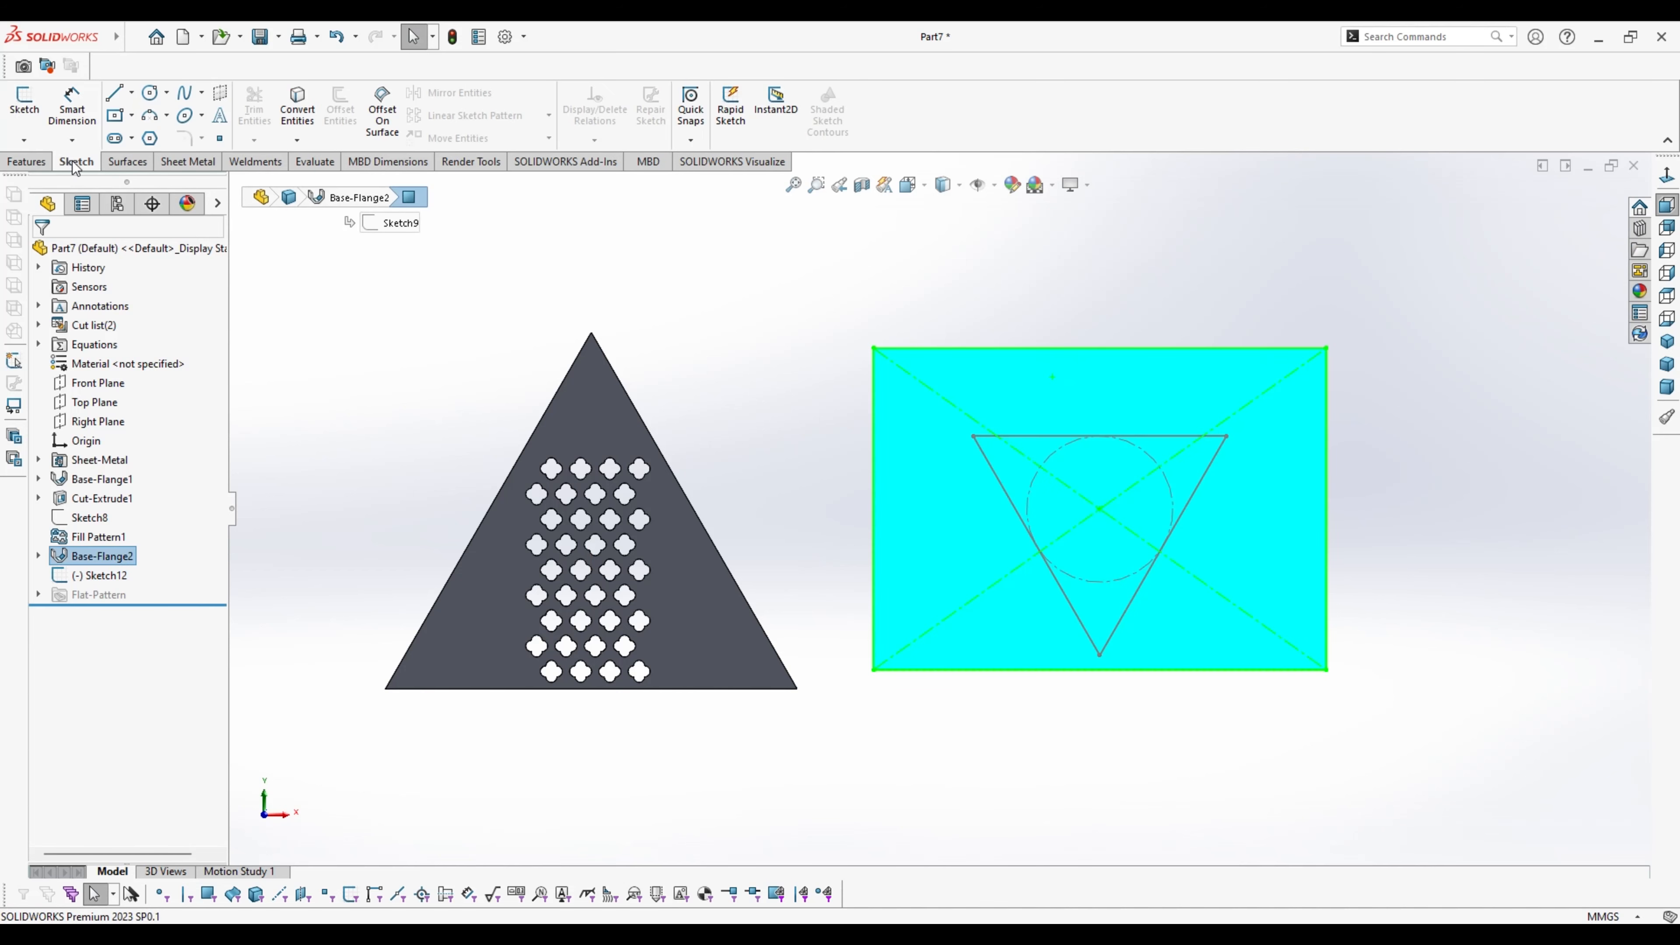
pyautogui.click(42, 126)
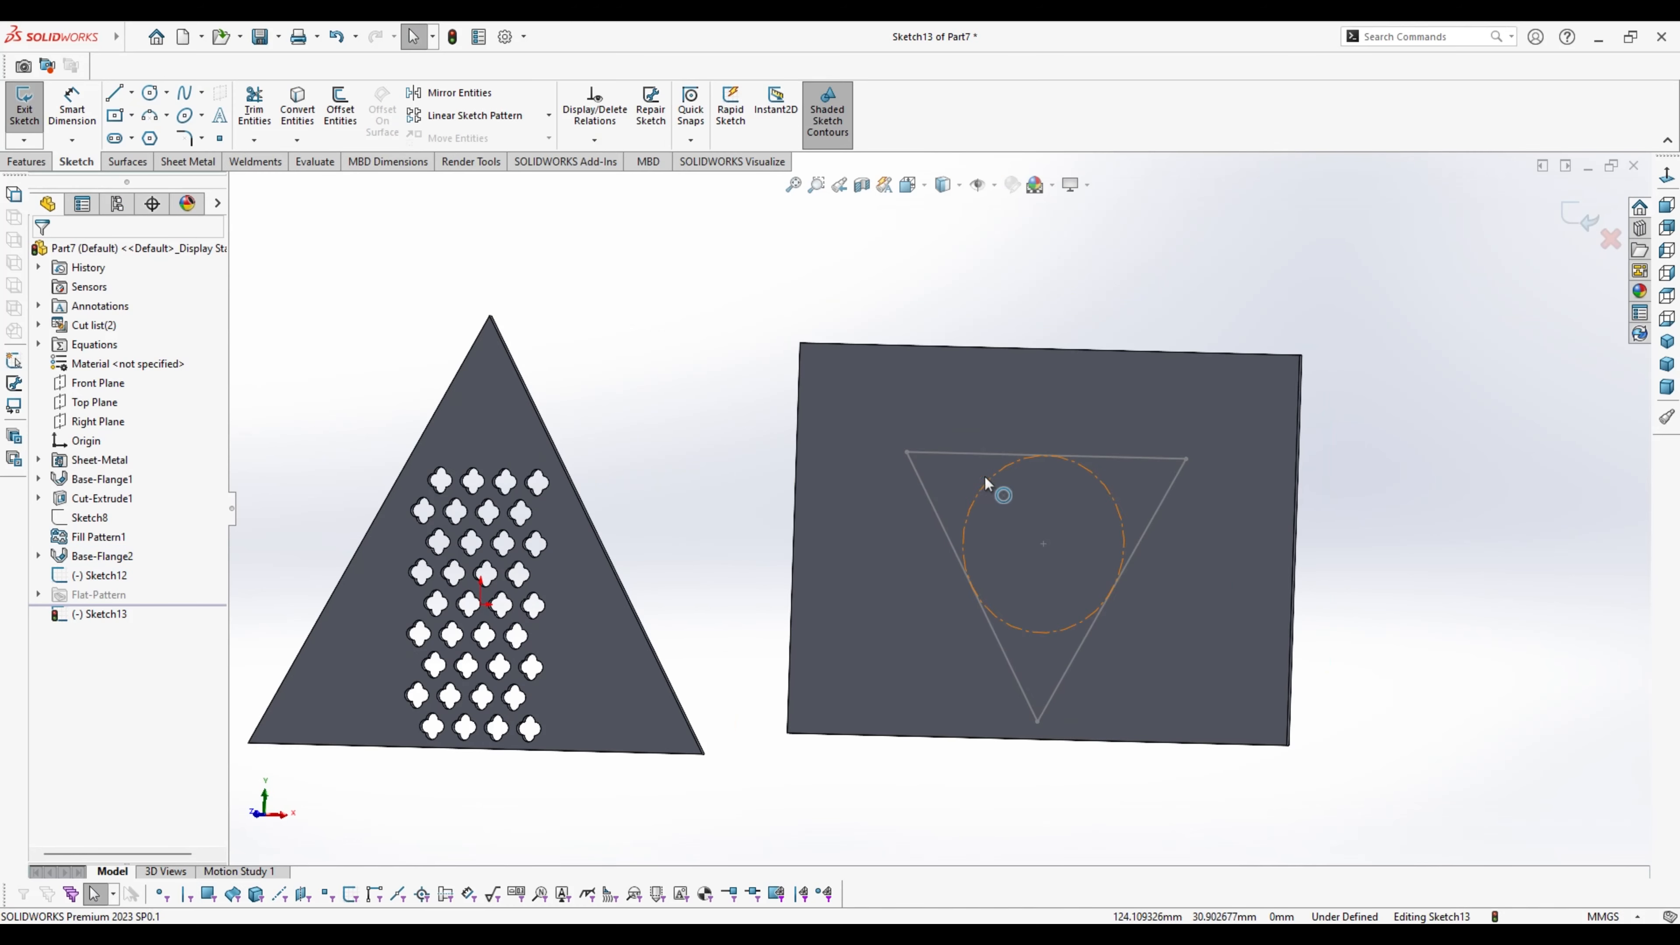
pyautogui.click(961, 406)
pyautogui.click(1666, 175)
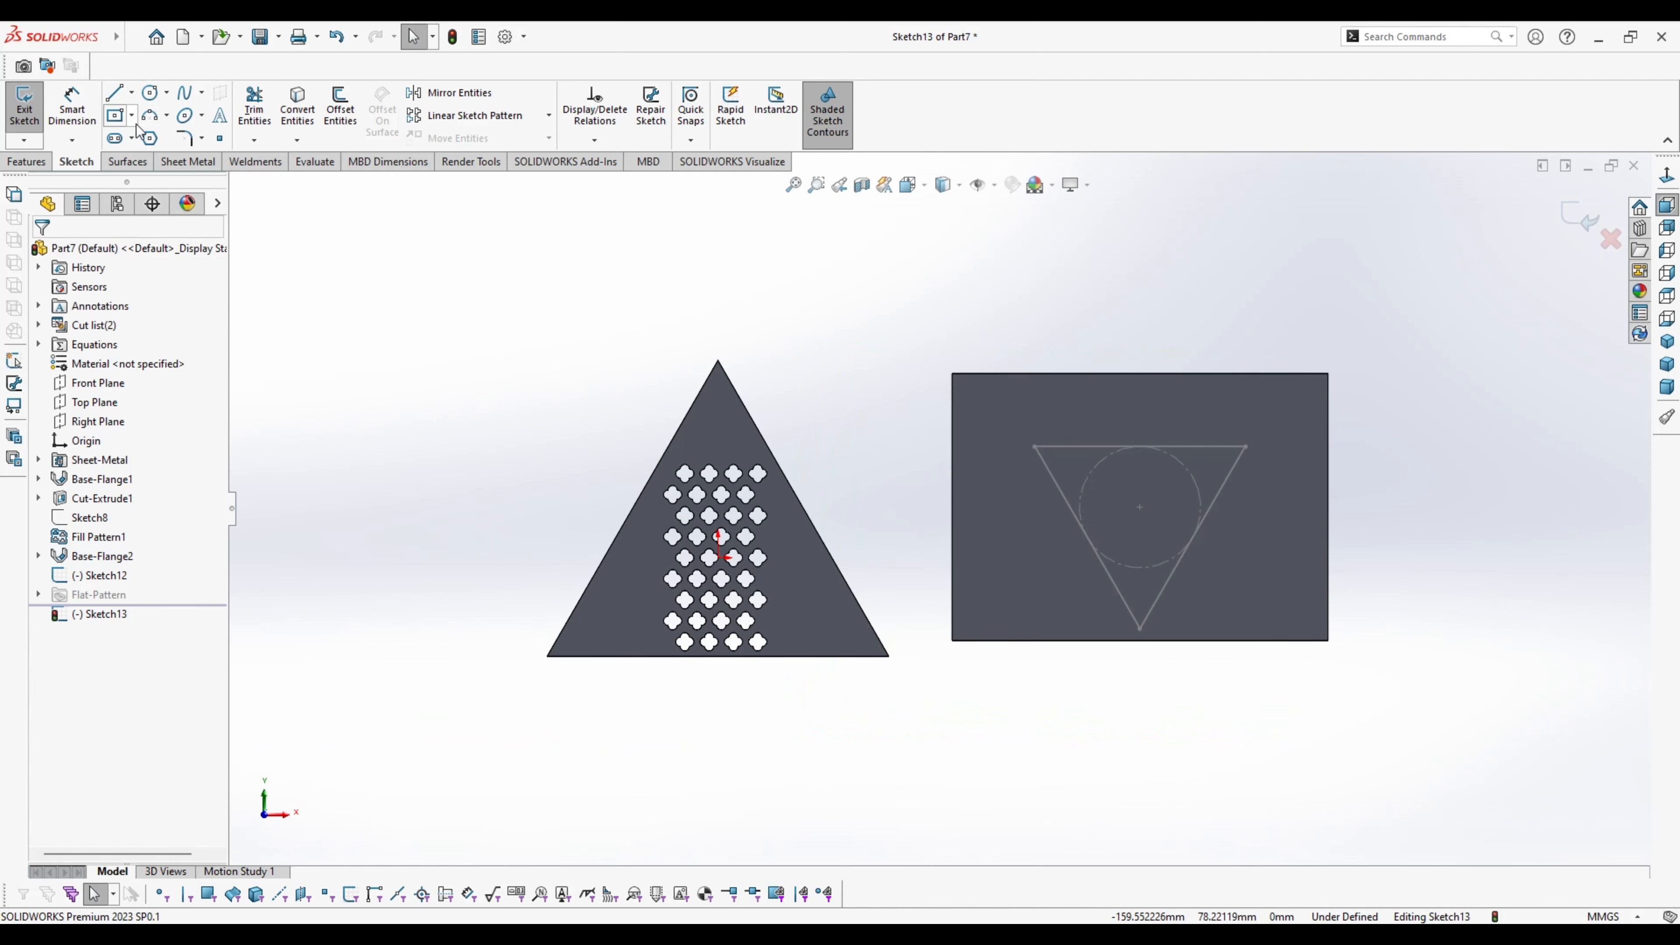
pyautogui.click(116, 137)
pyautogui.scroll(-5, 1284, 549)
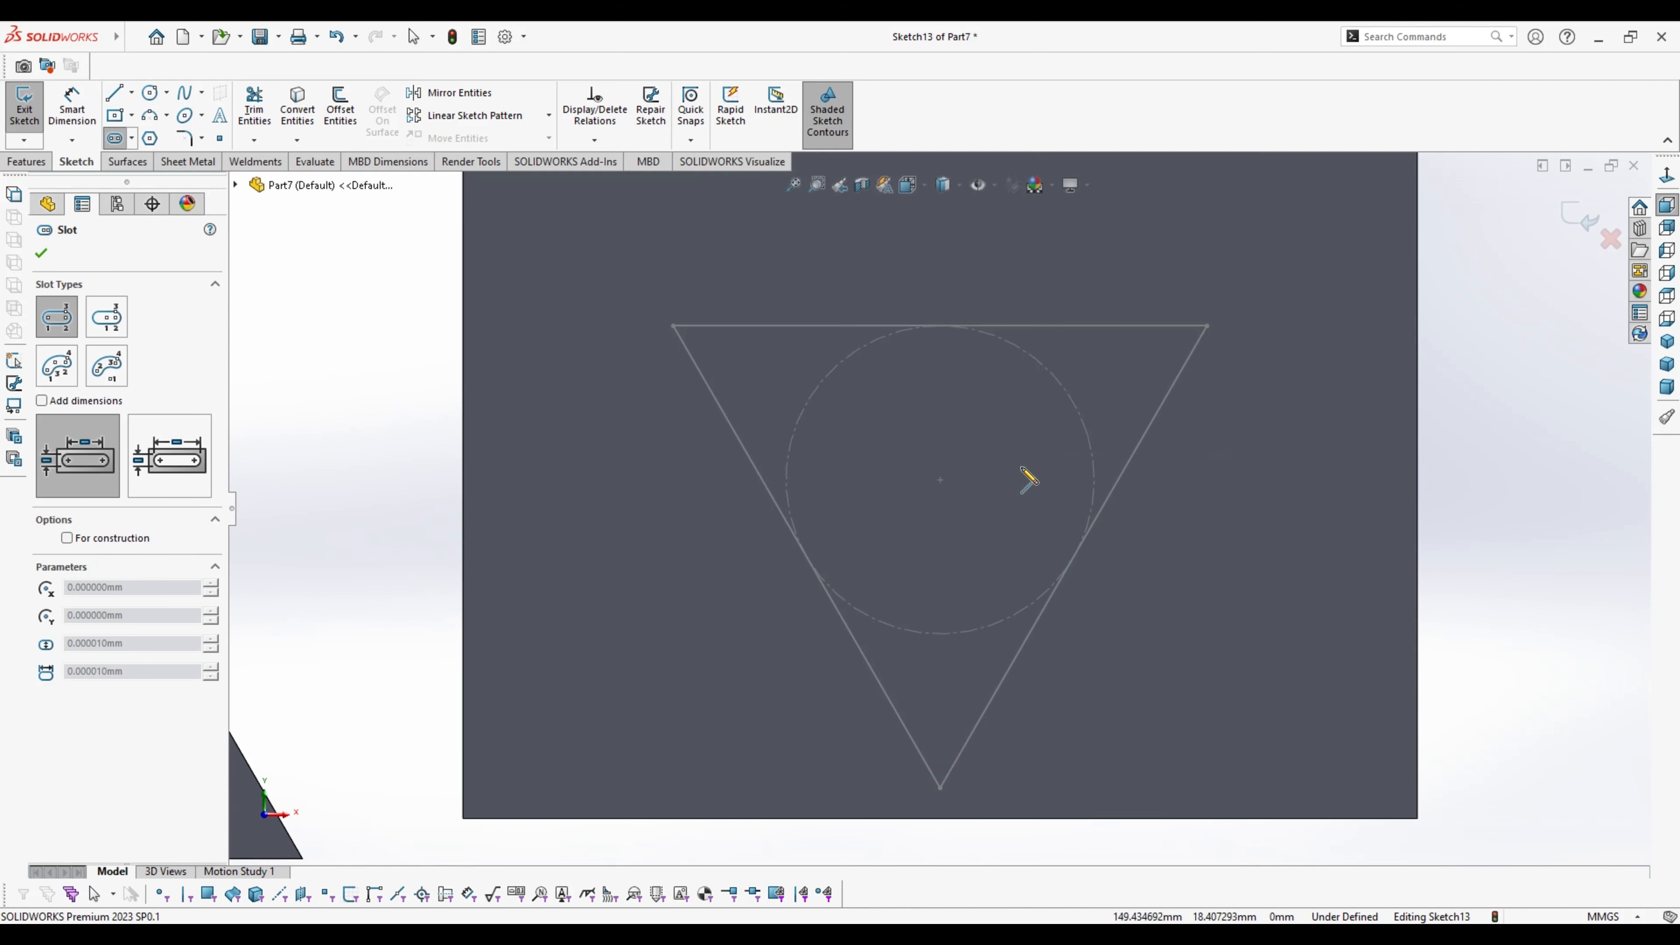
pyautogui.click(942, 482)
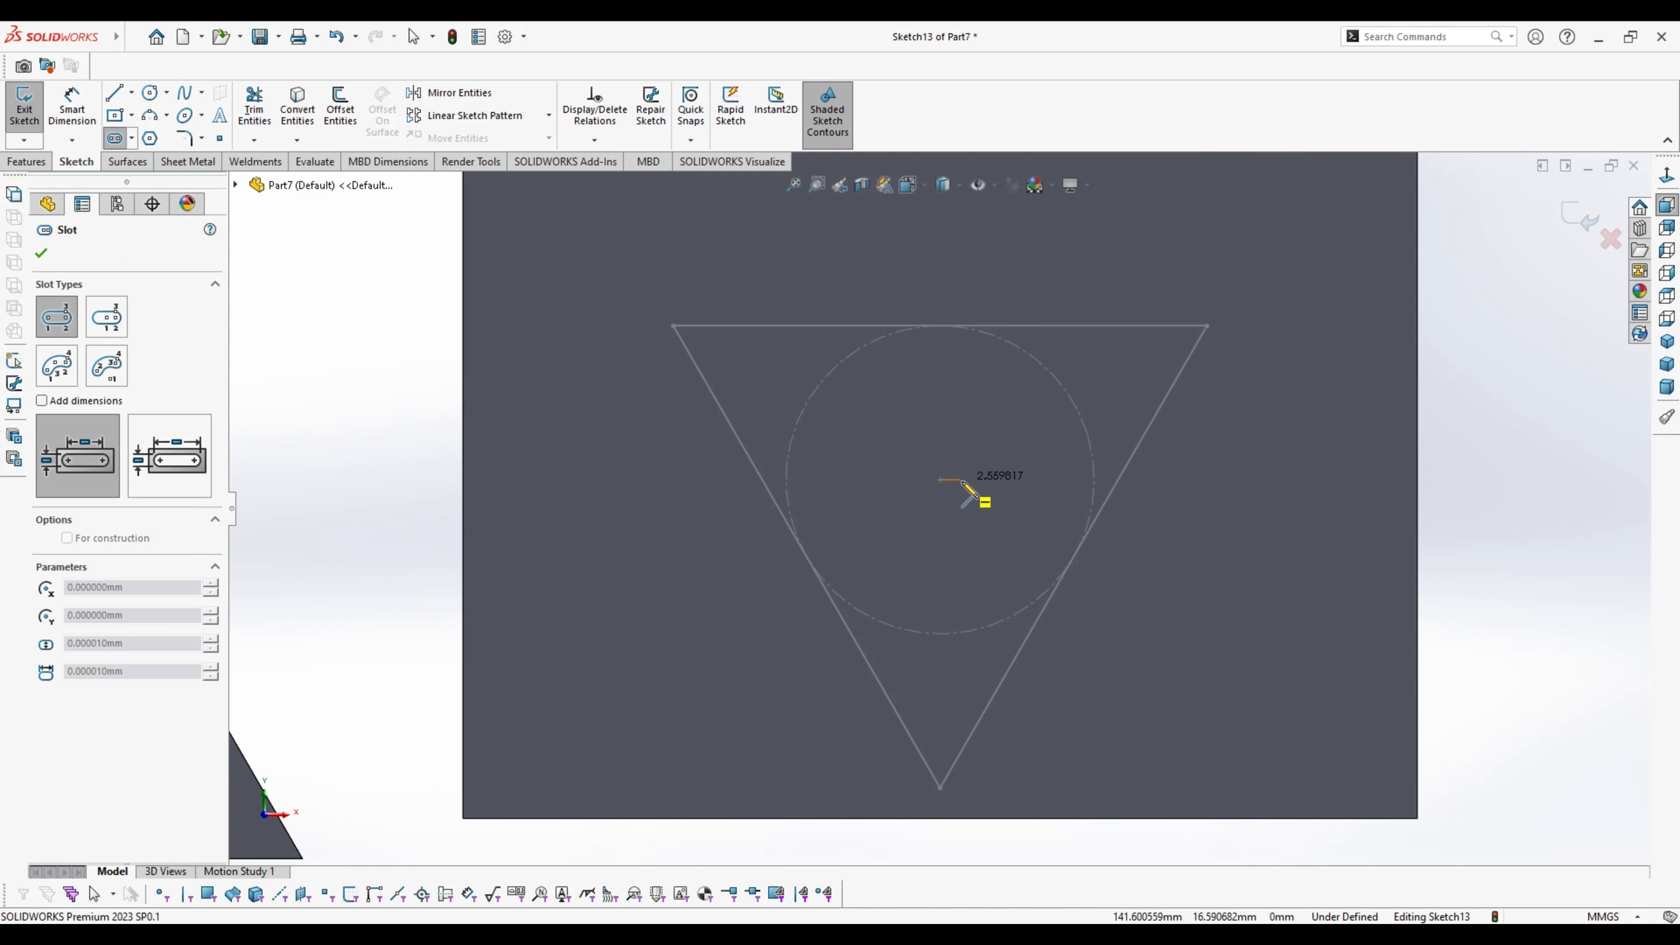
pyautogui.press('Escape')
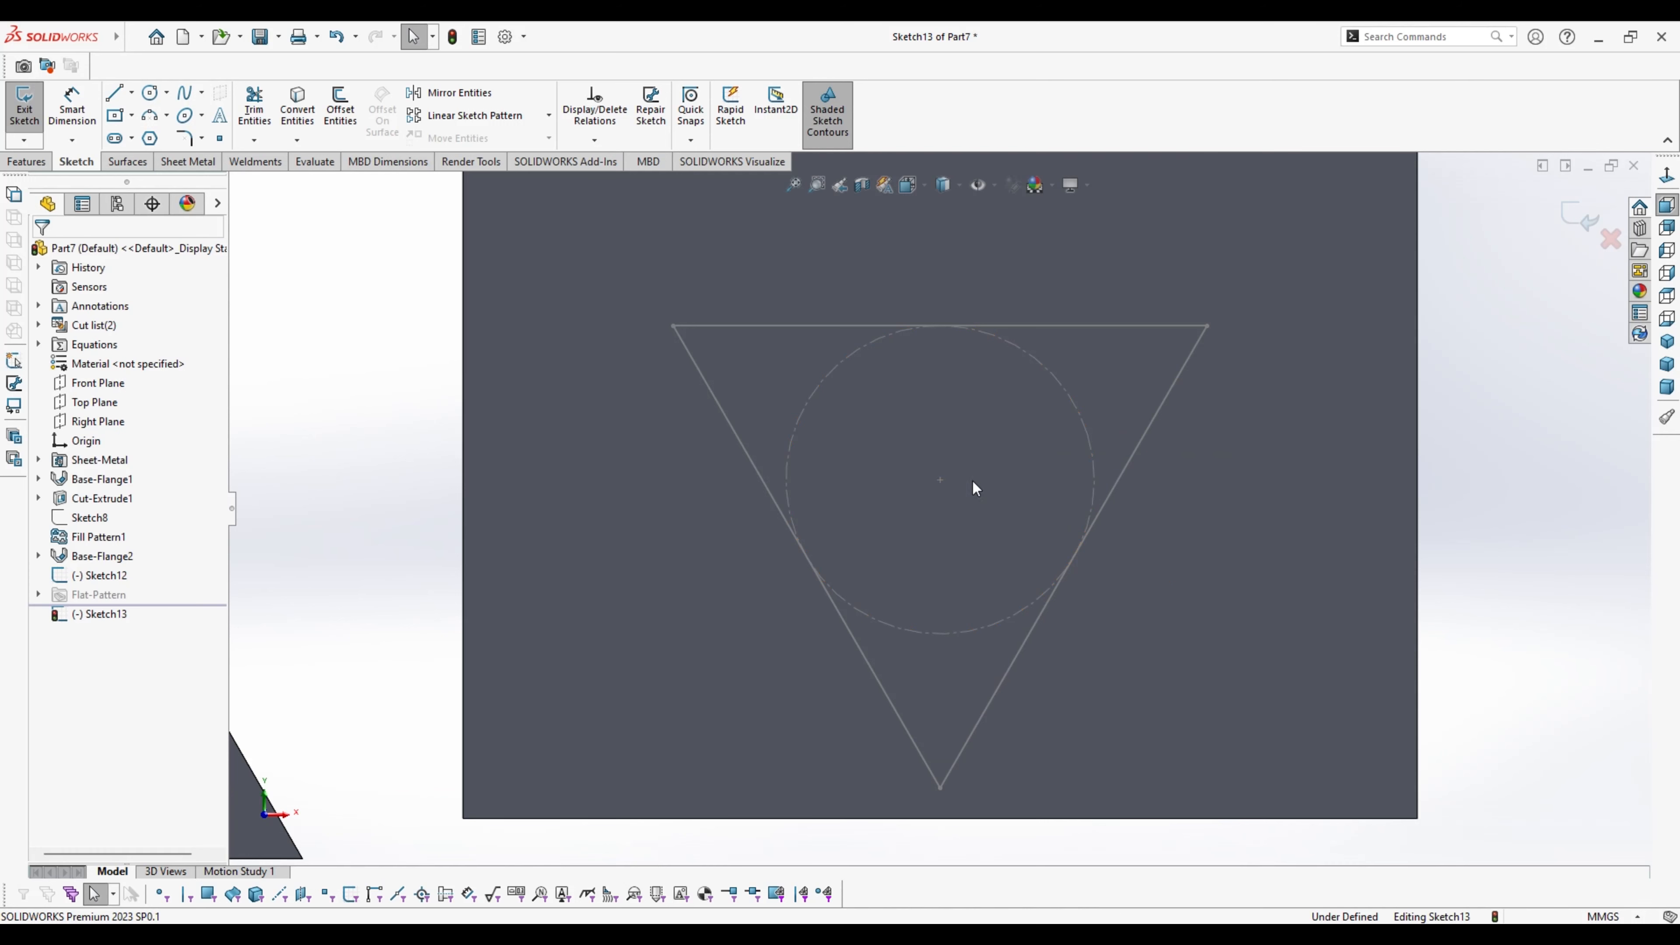
# Draw a horizontal straight slot with an end radius of about 1.4 mm, centered about 3 mm above the polygon's center
pyautogui.click(115, 138)
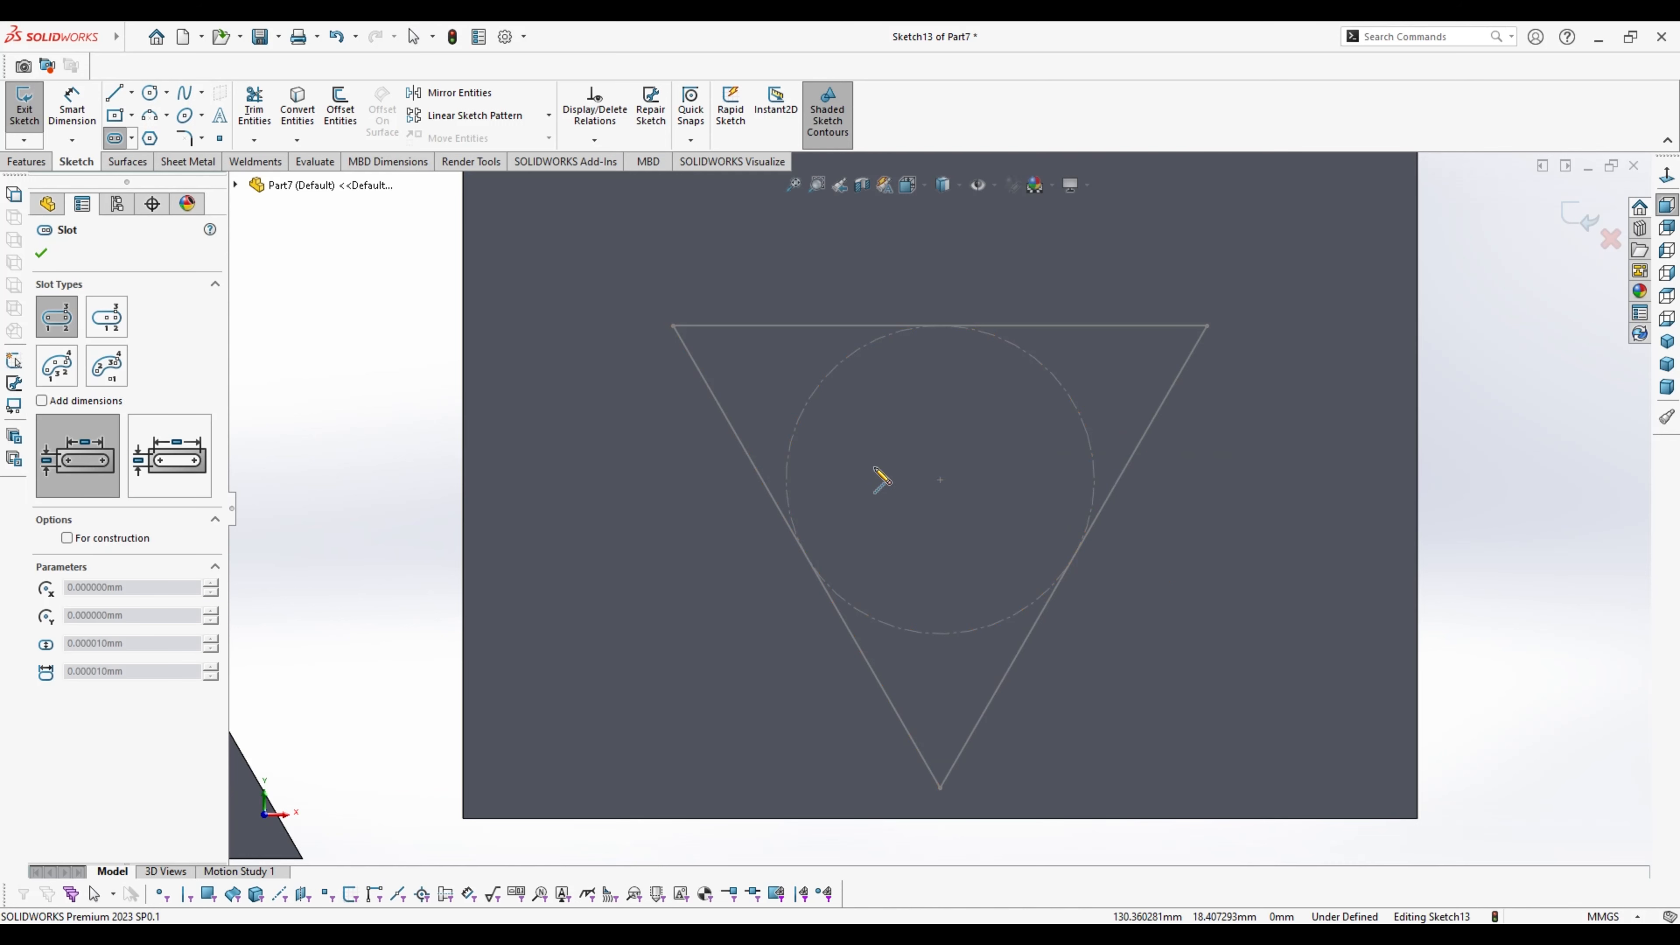
pyautogui.click(909, 457)
pyautogui.click(955, 457)
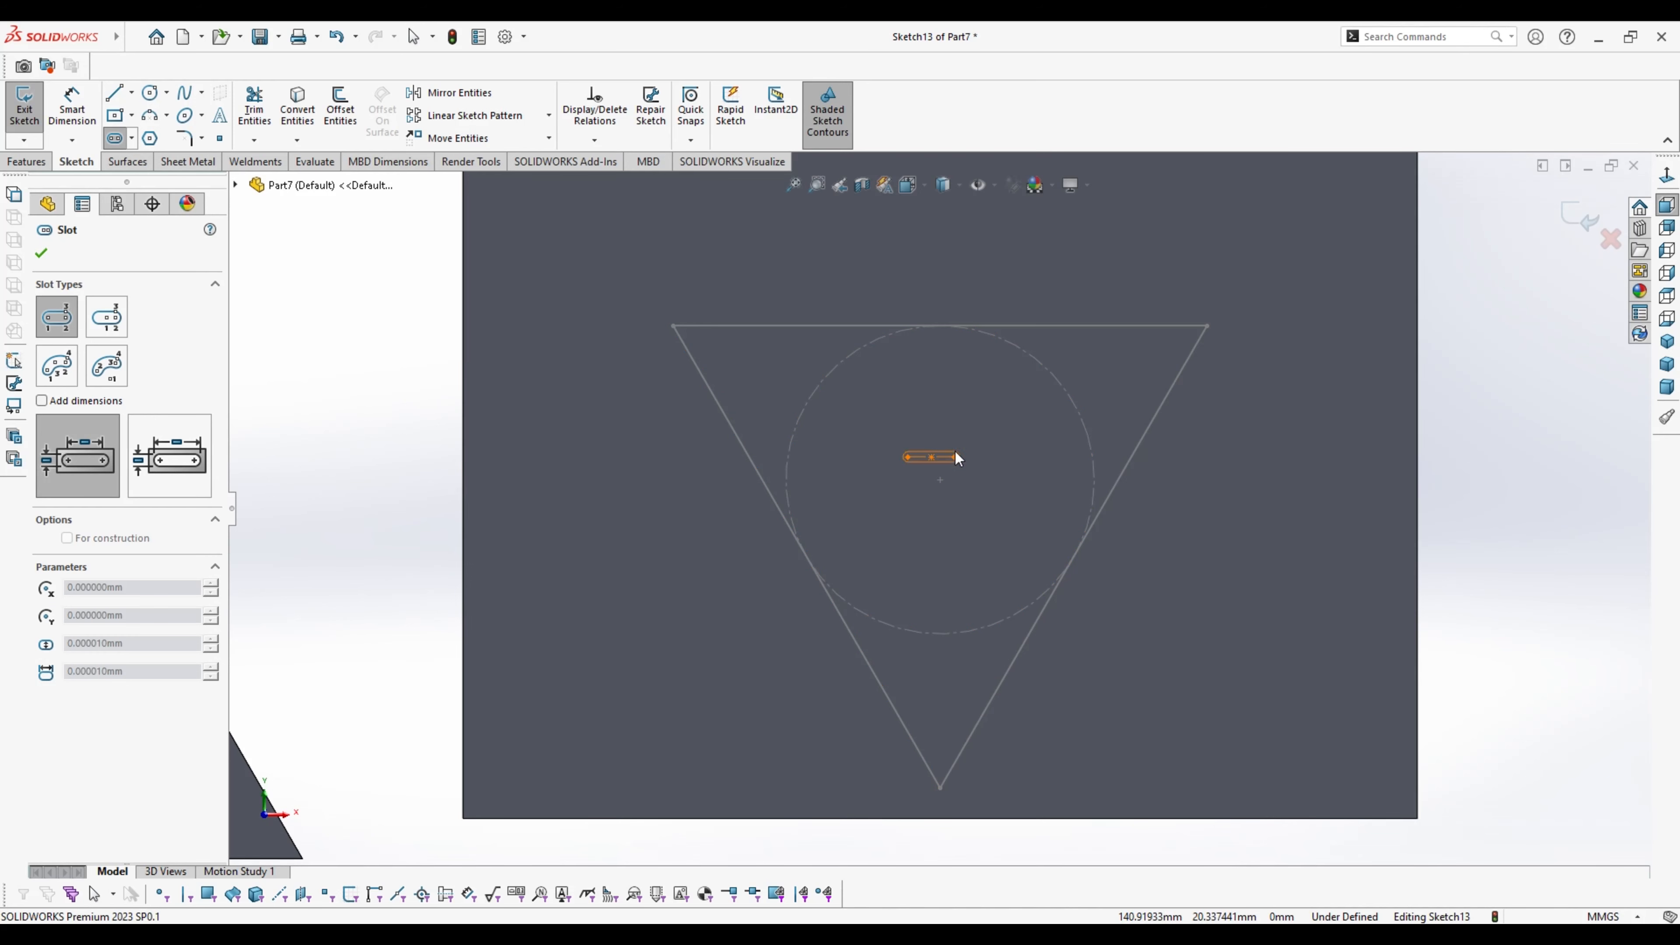
pyautogui.click(955, 466)
pyautogui.press('Escape')
# Make the slot's center point coincident with the triangular polygon's center
pyautogui.click(932, 457)
pyautogui.keyDown('ctrl'); pyautogui.click(940, 480); pyautogui.keyUp('ctrl')
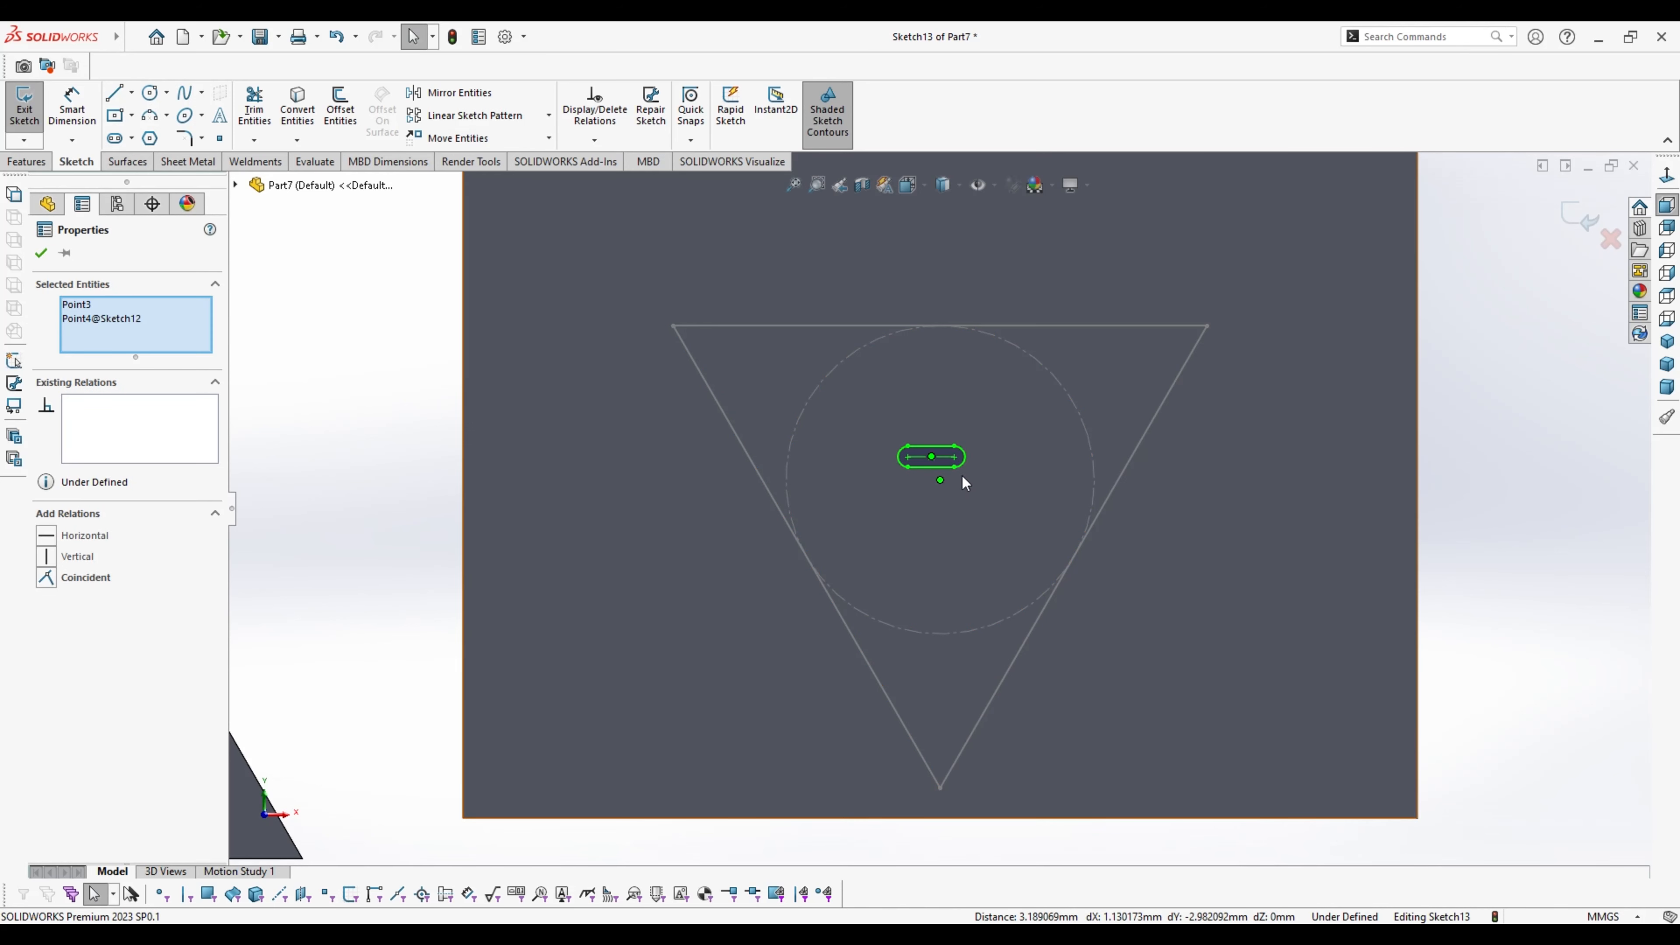
pyautogui.click(1038, 403)
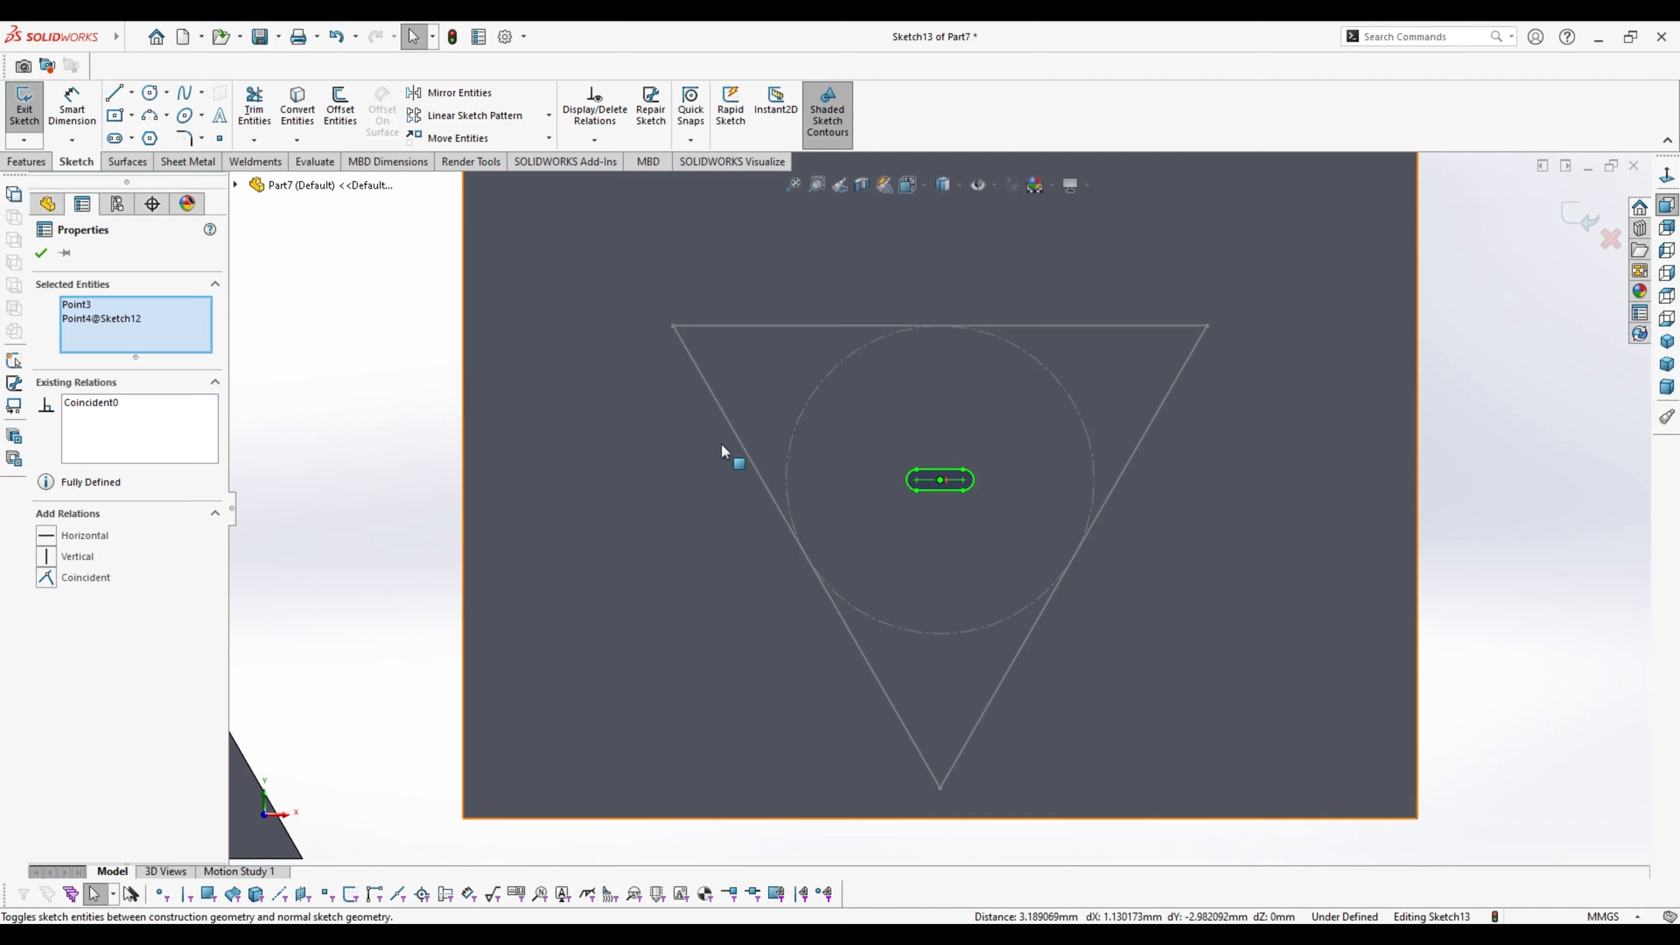
pyautogui.press('Escape')
# Dimension the slot's center-to-center length to 5 mm
pyautogui.click(92, 123)
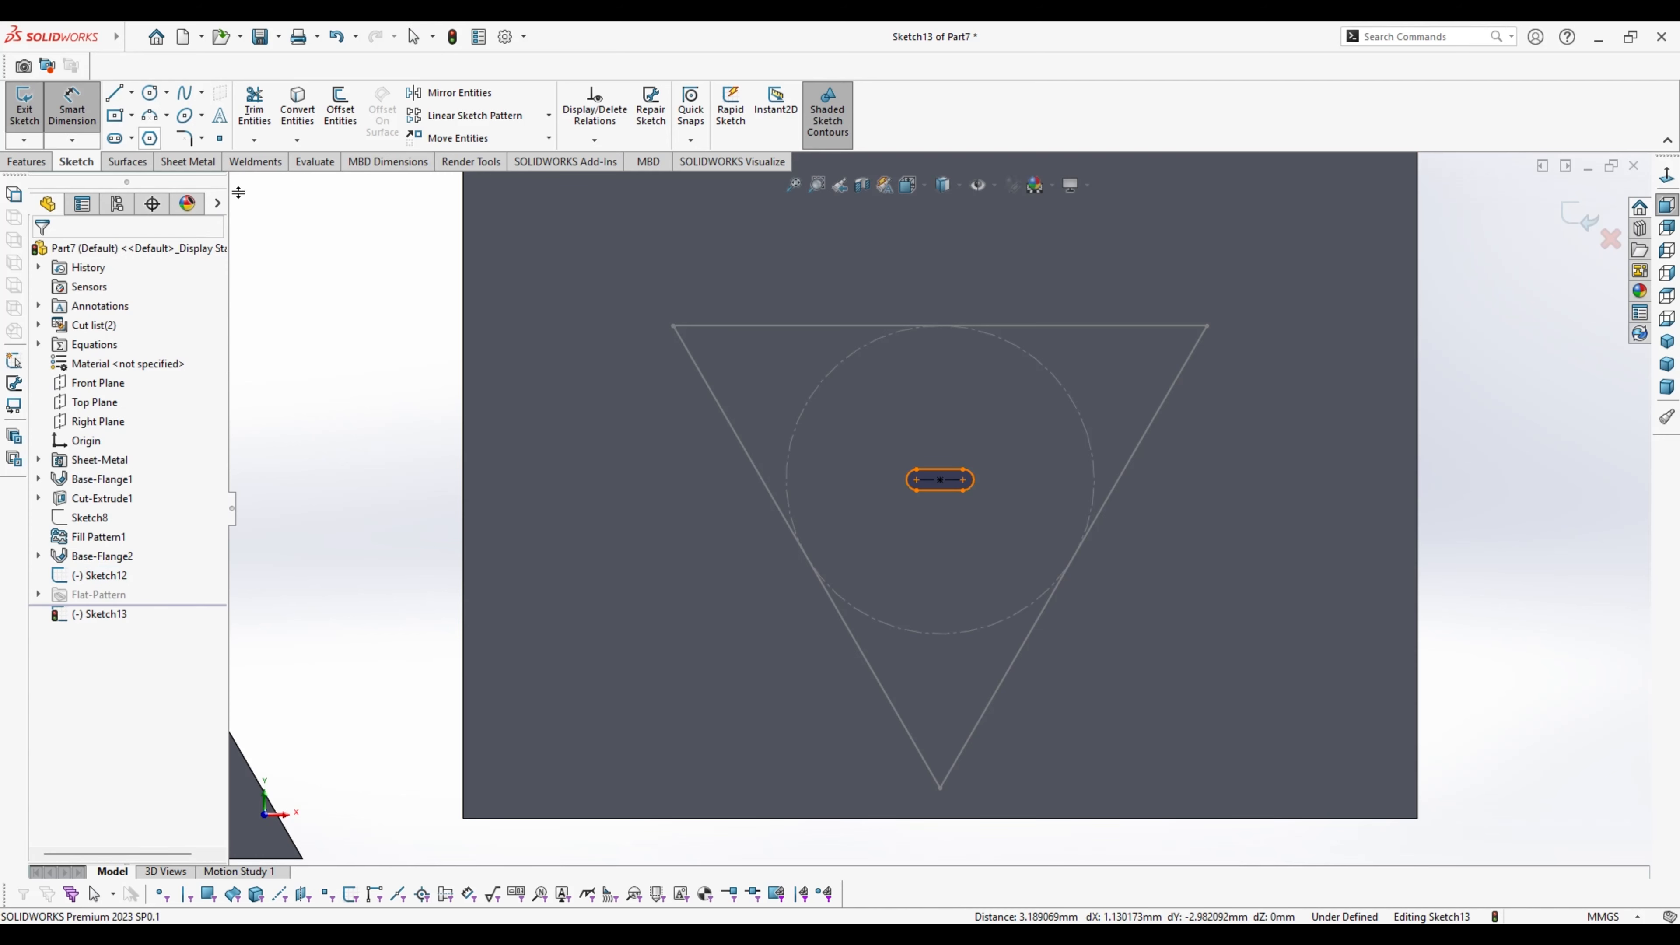
pyautogui.click(953, 481)
pyautogui.click(946, 539)
pyautogui.write('5.00mm')
pyautogui.press('Return')
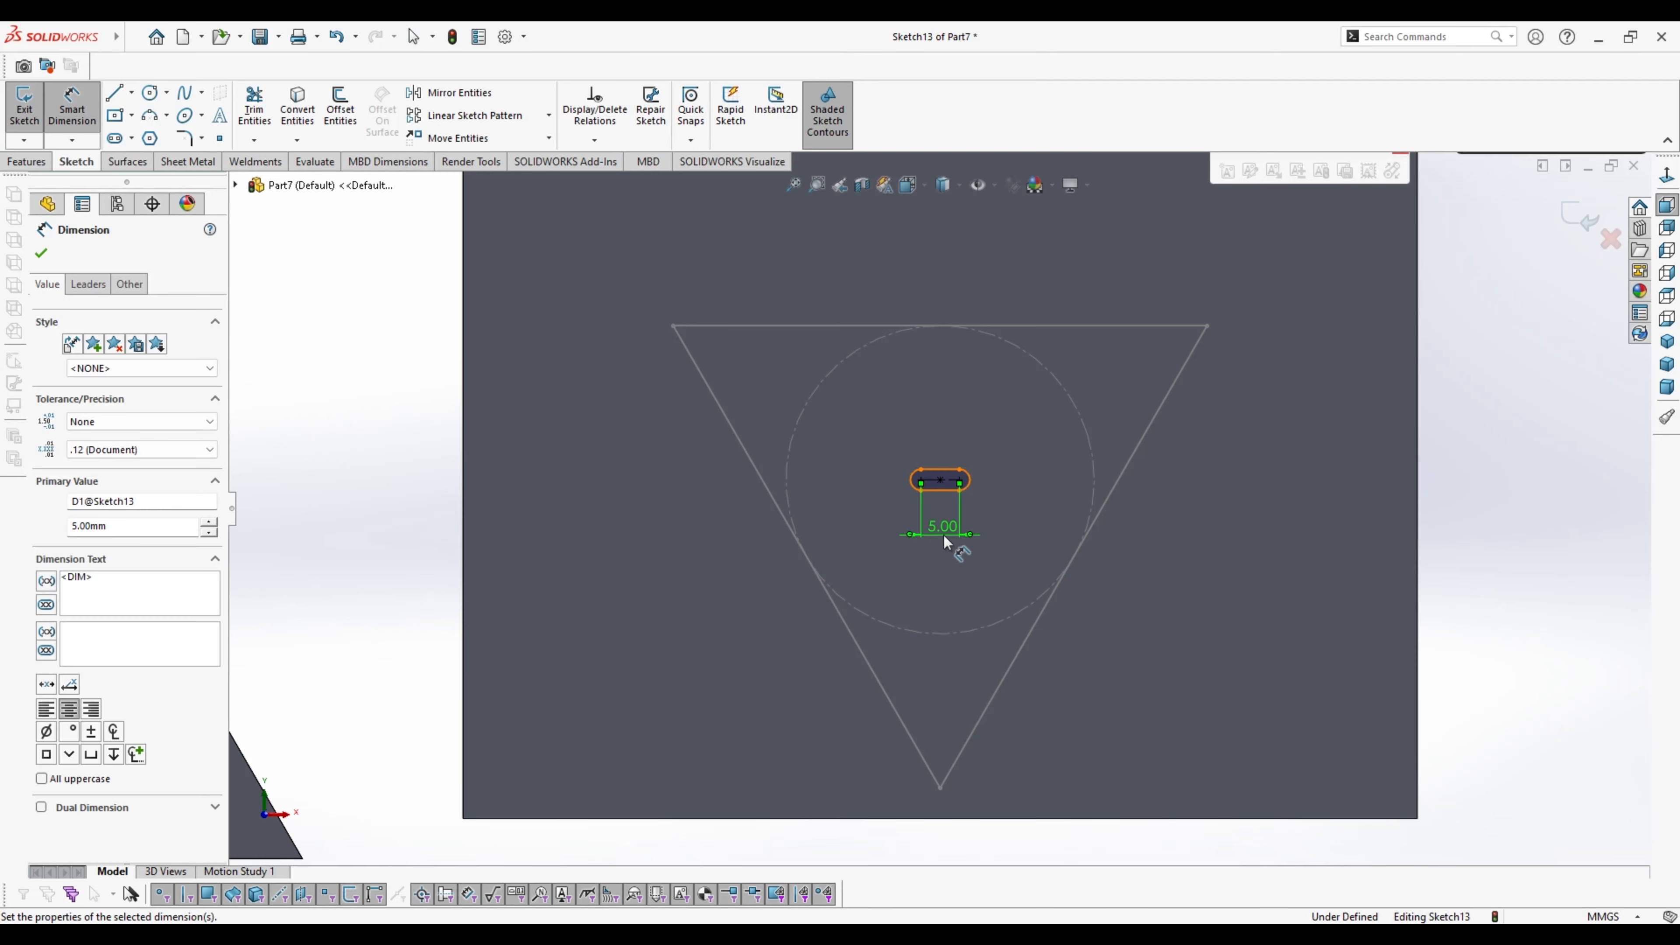
# Dimension the radius of the slot's rounded end to 2.5 mm
pyautogui.click(971, 488)
pyautogui.click(993, 509)
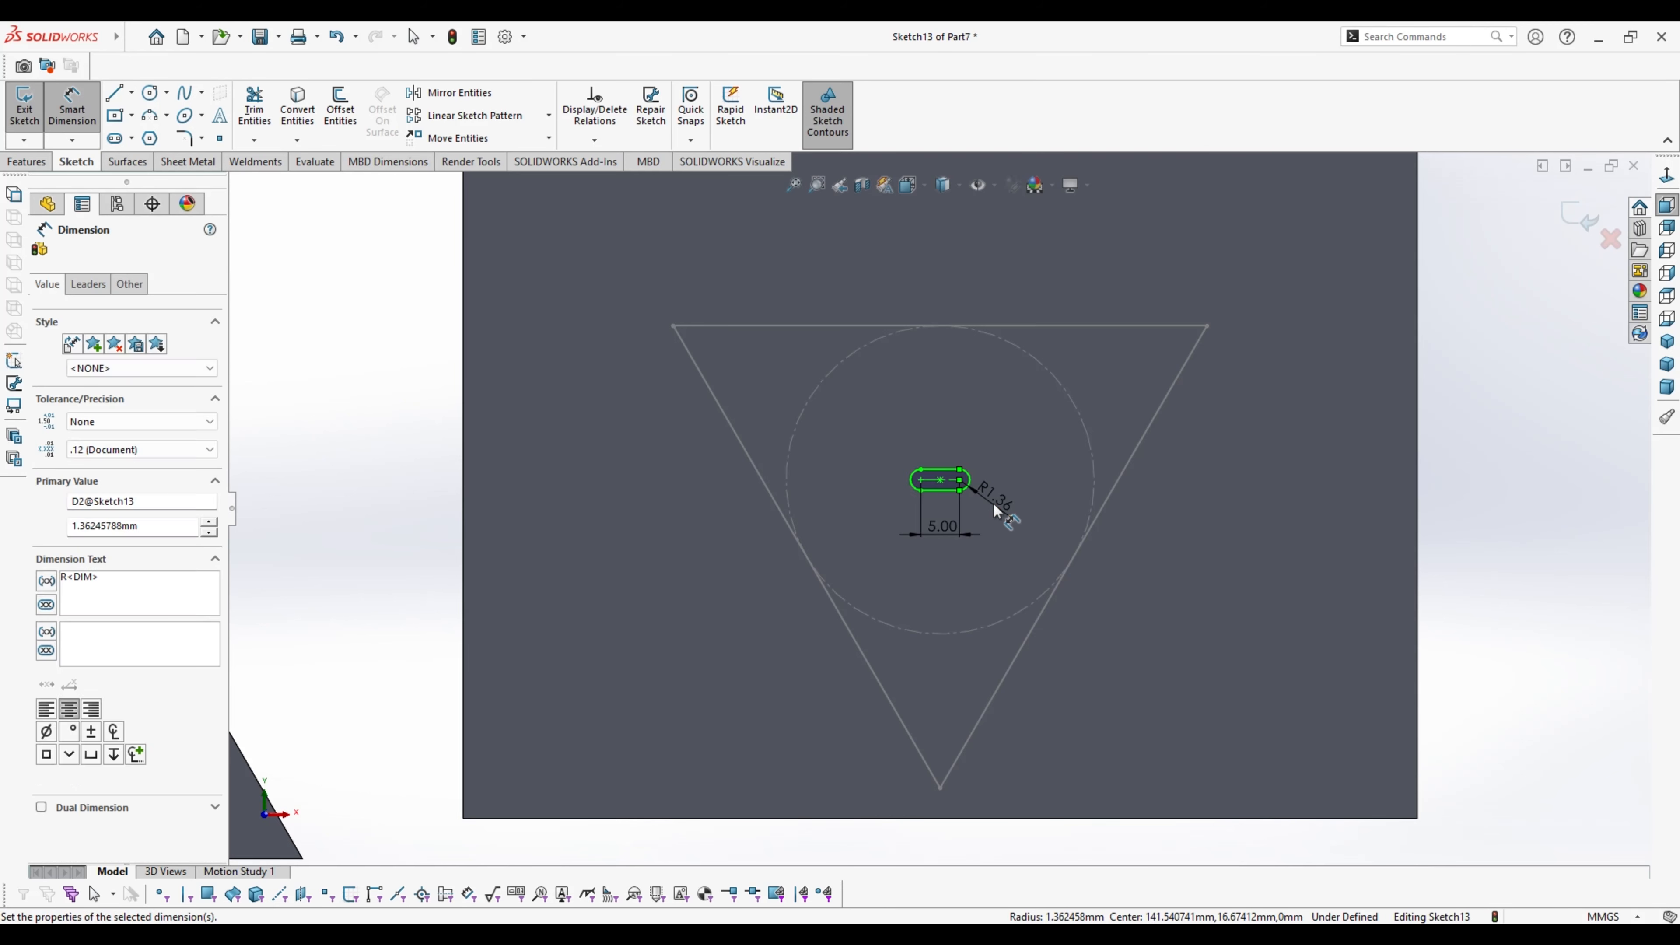
pyautogui.write('2.5')
pyautogui.press('Return')
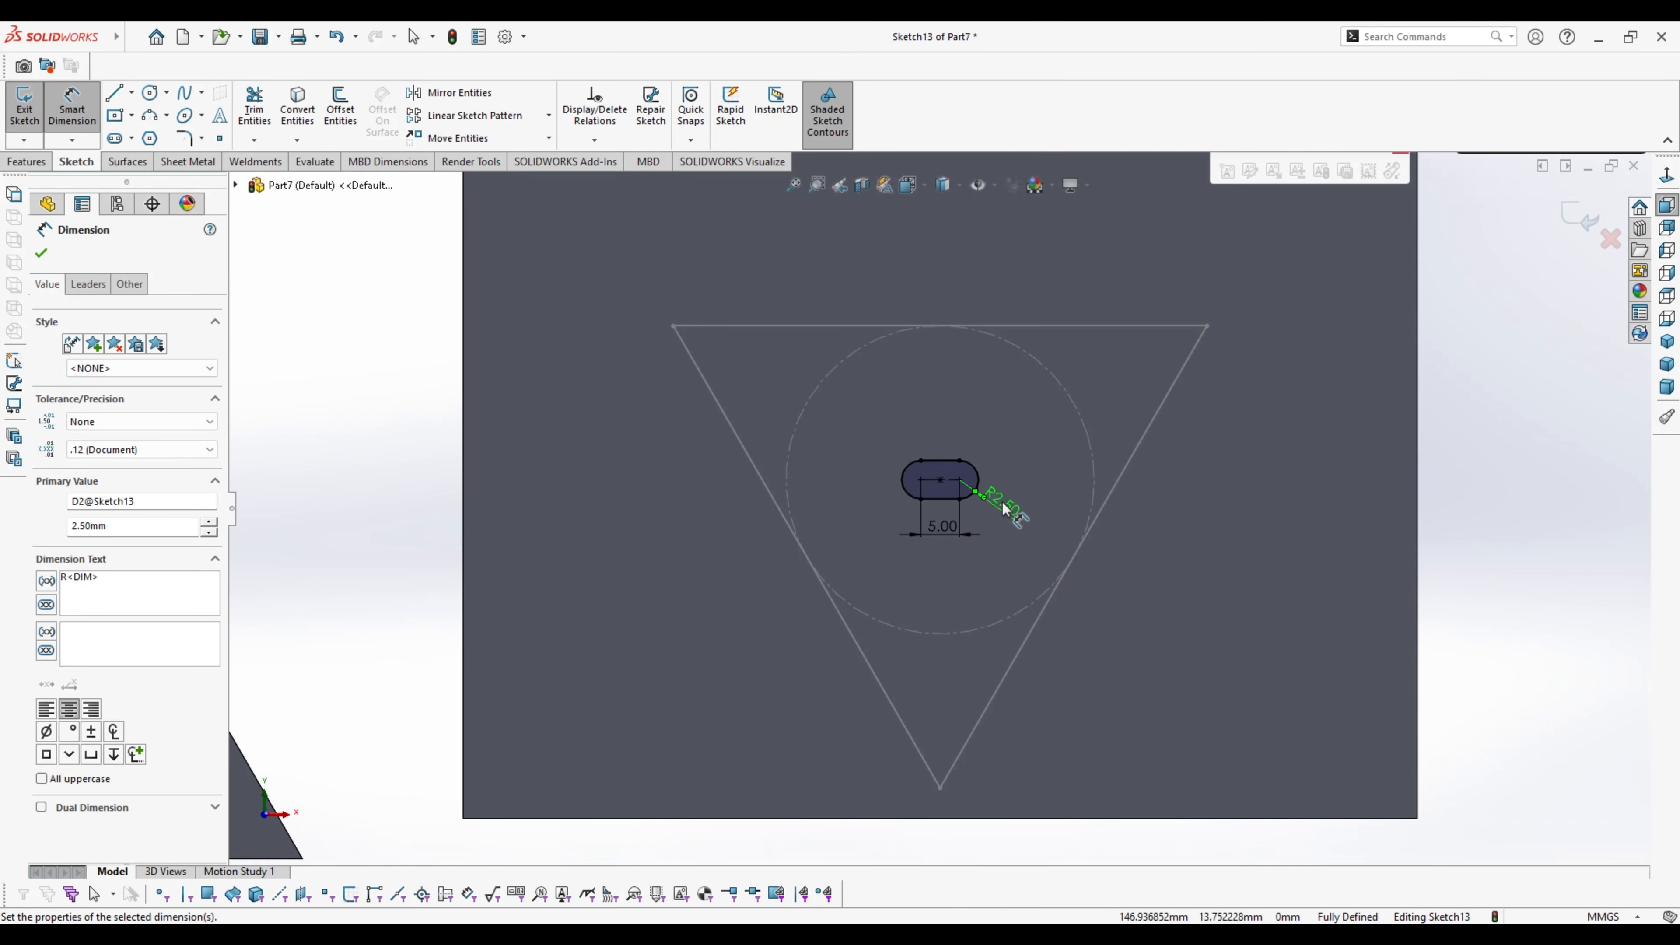
# Set the slot's end radius to 1 mm
pyautogui.doubleClick(1007, 509)
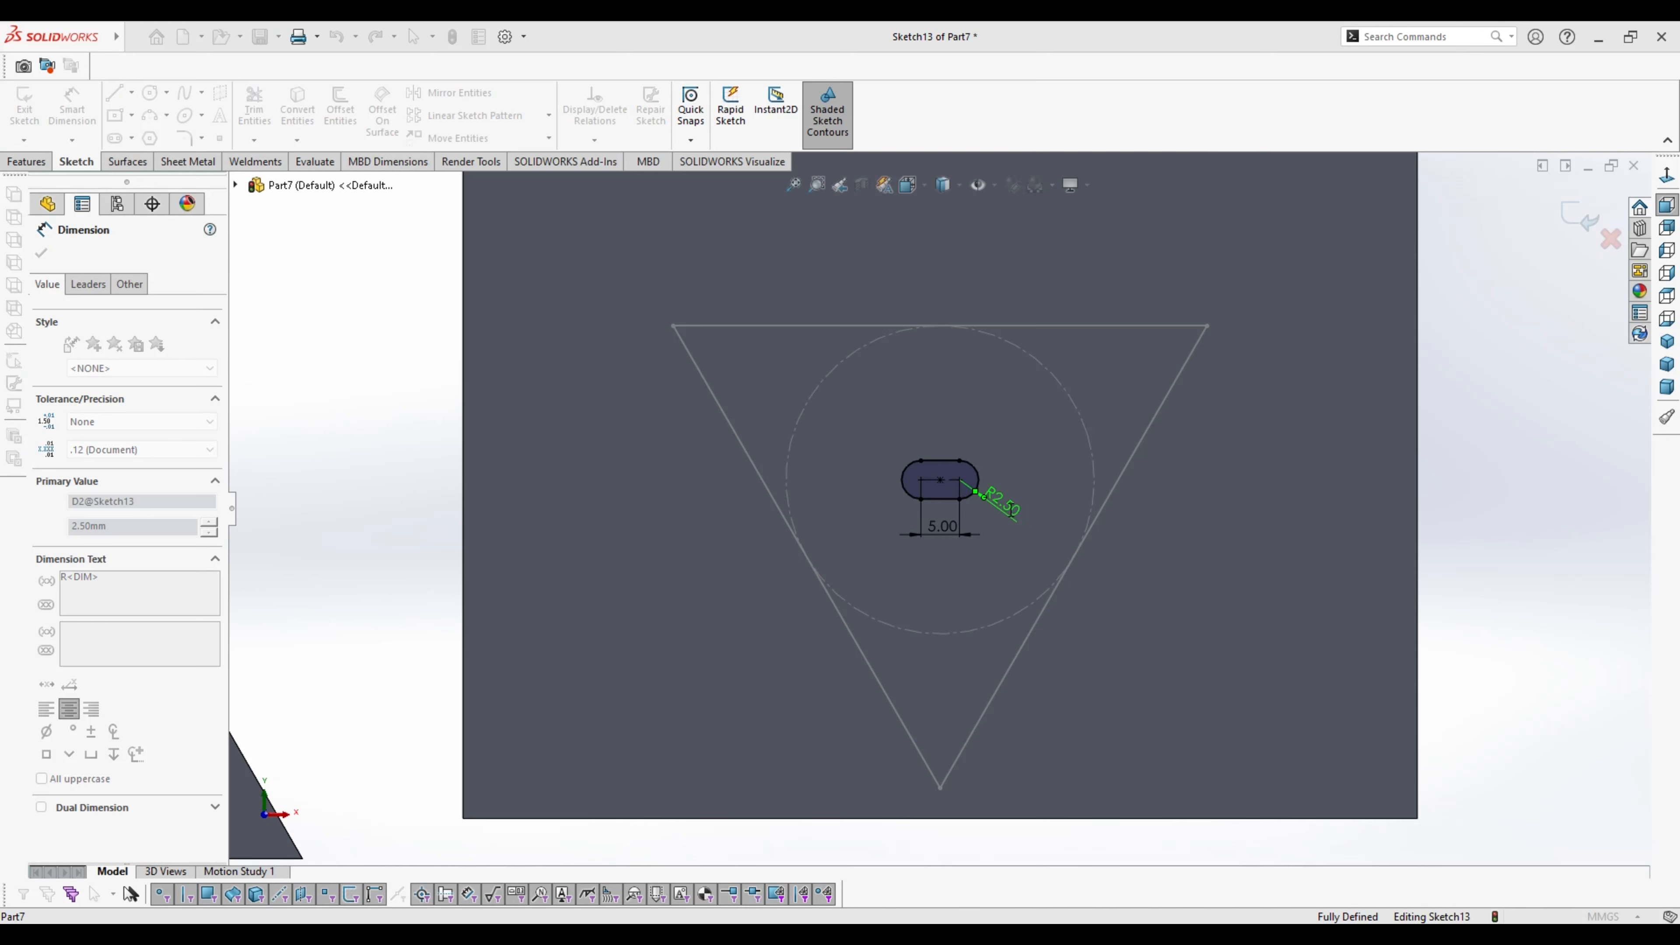
pyautogui.write('1')
pyautogui.press('Return')
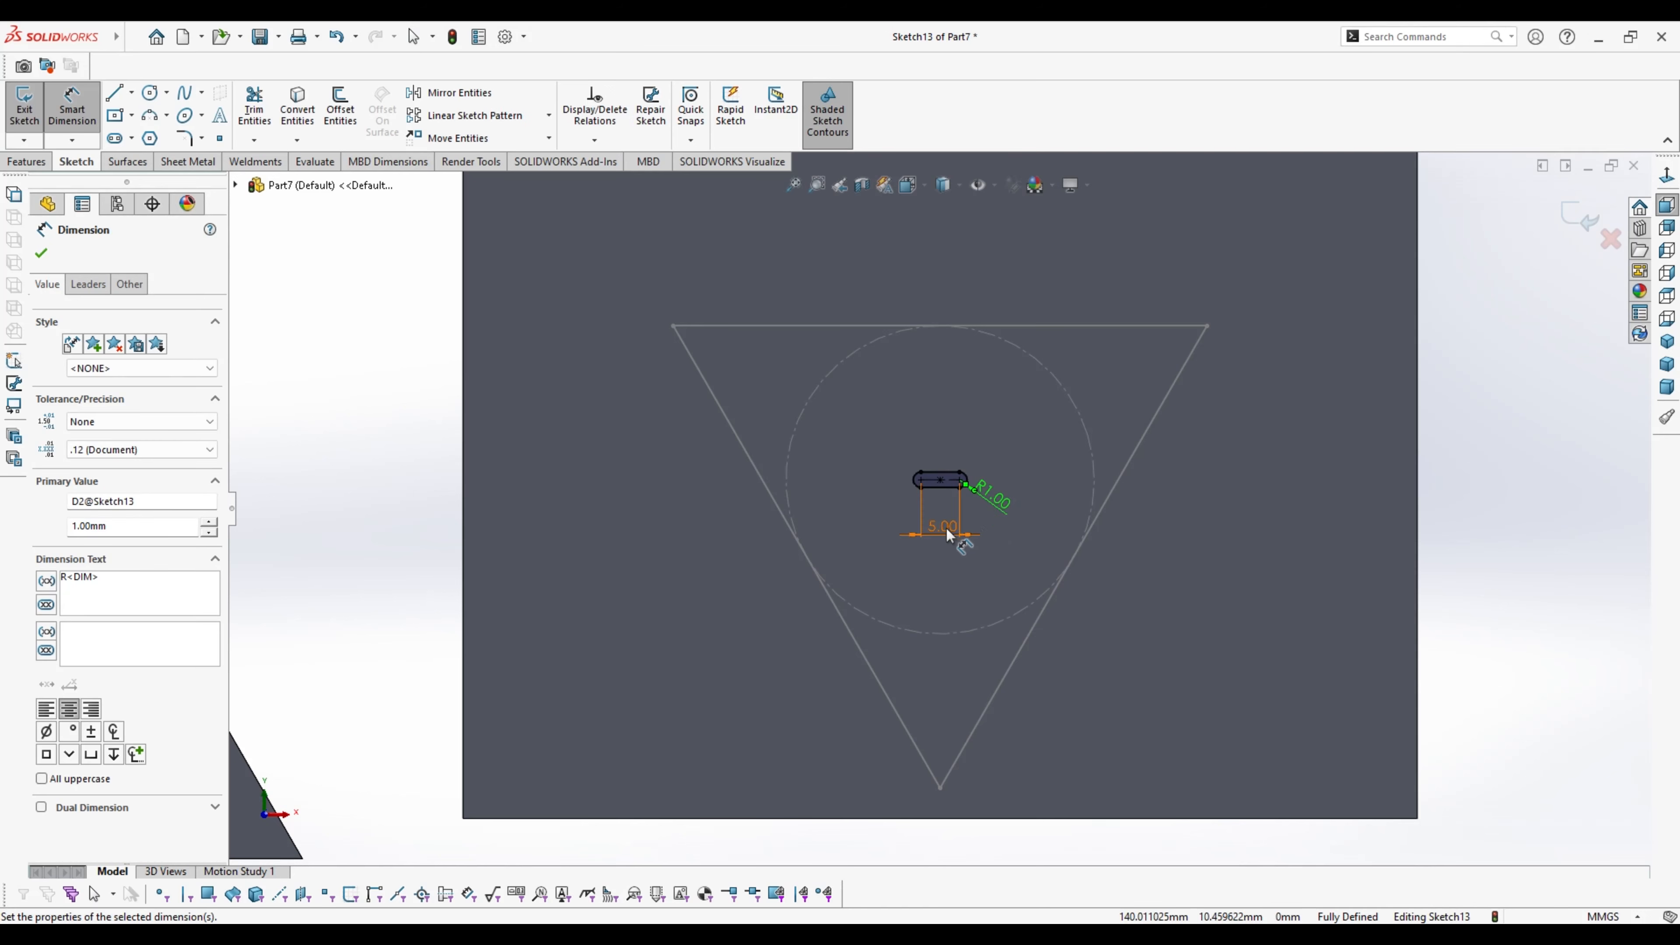
pyautogui.press('Escape')
# Set the slot's center-to-center length to 3 mm and finish dimensioning
pyautogui.doubleClick(942, 527)
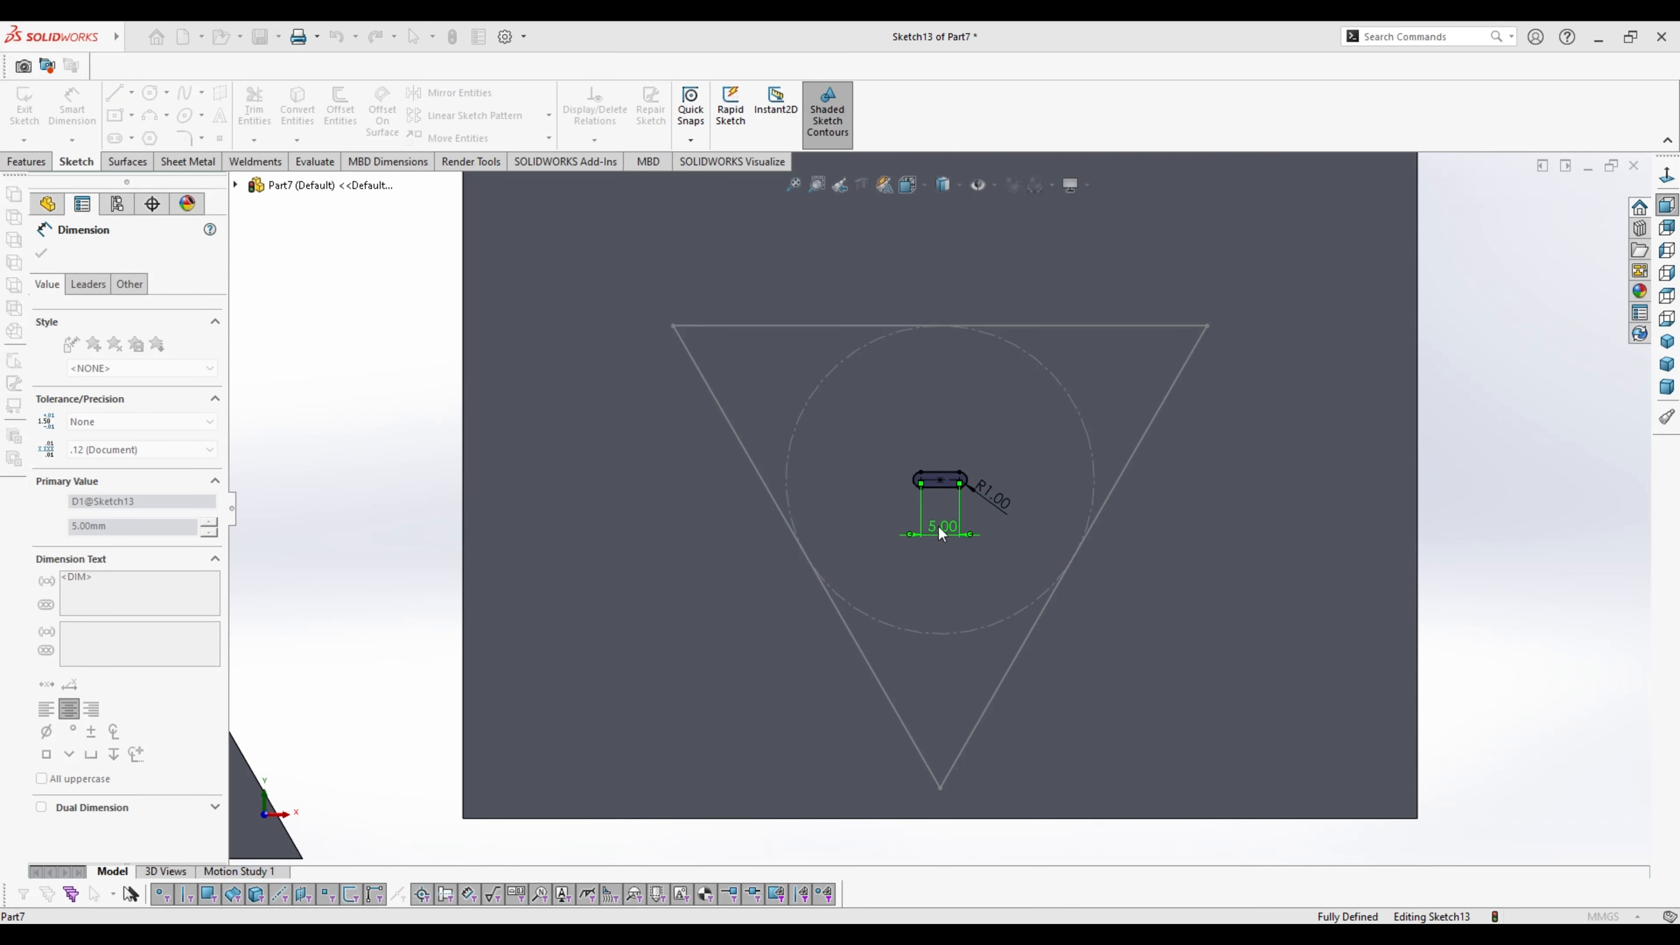
pyautogui.write('3')
pyautogui.press('Return')
pyautogui.click(382, 474)
pyautogui.scroll(5, 1035, 519)
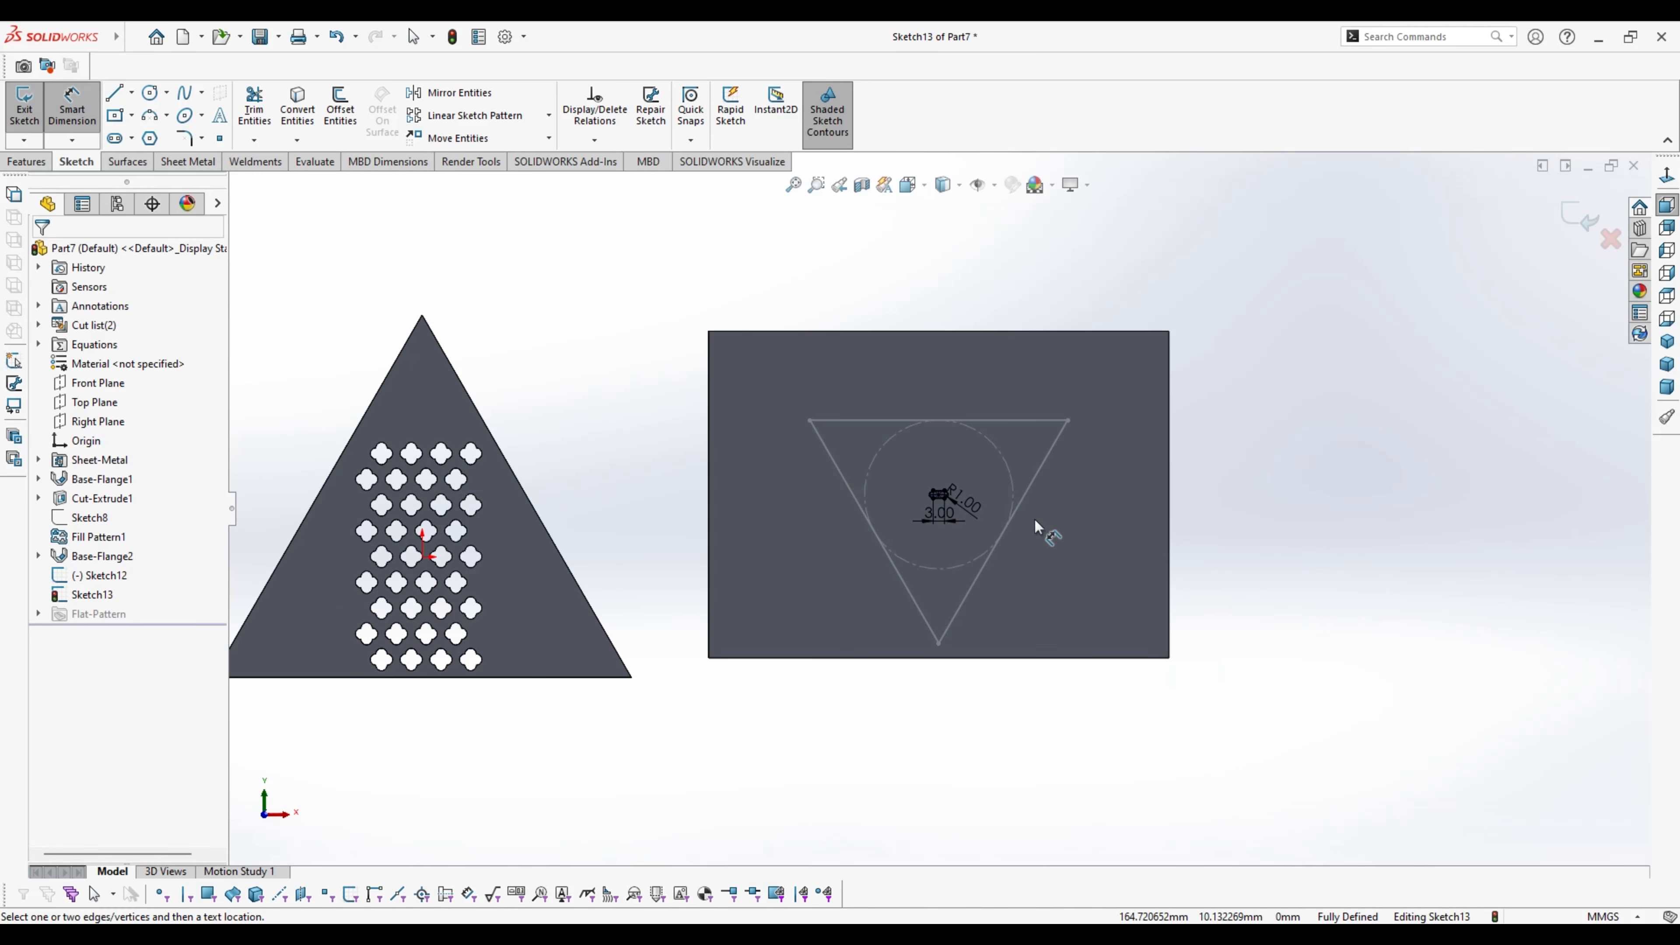
pyautogui.scroll(-3, 970, 463)
pyautogui.press('Escape')
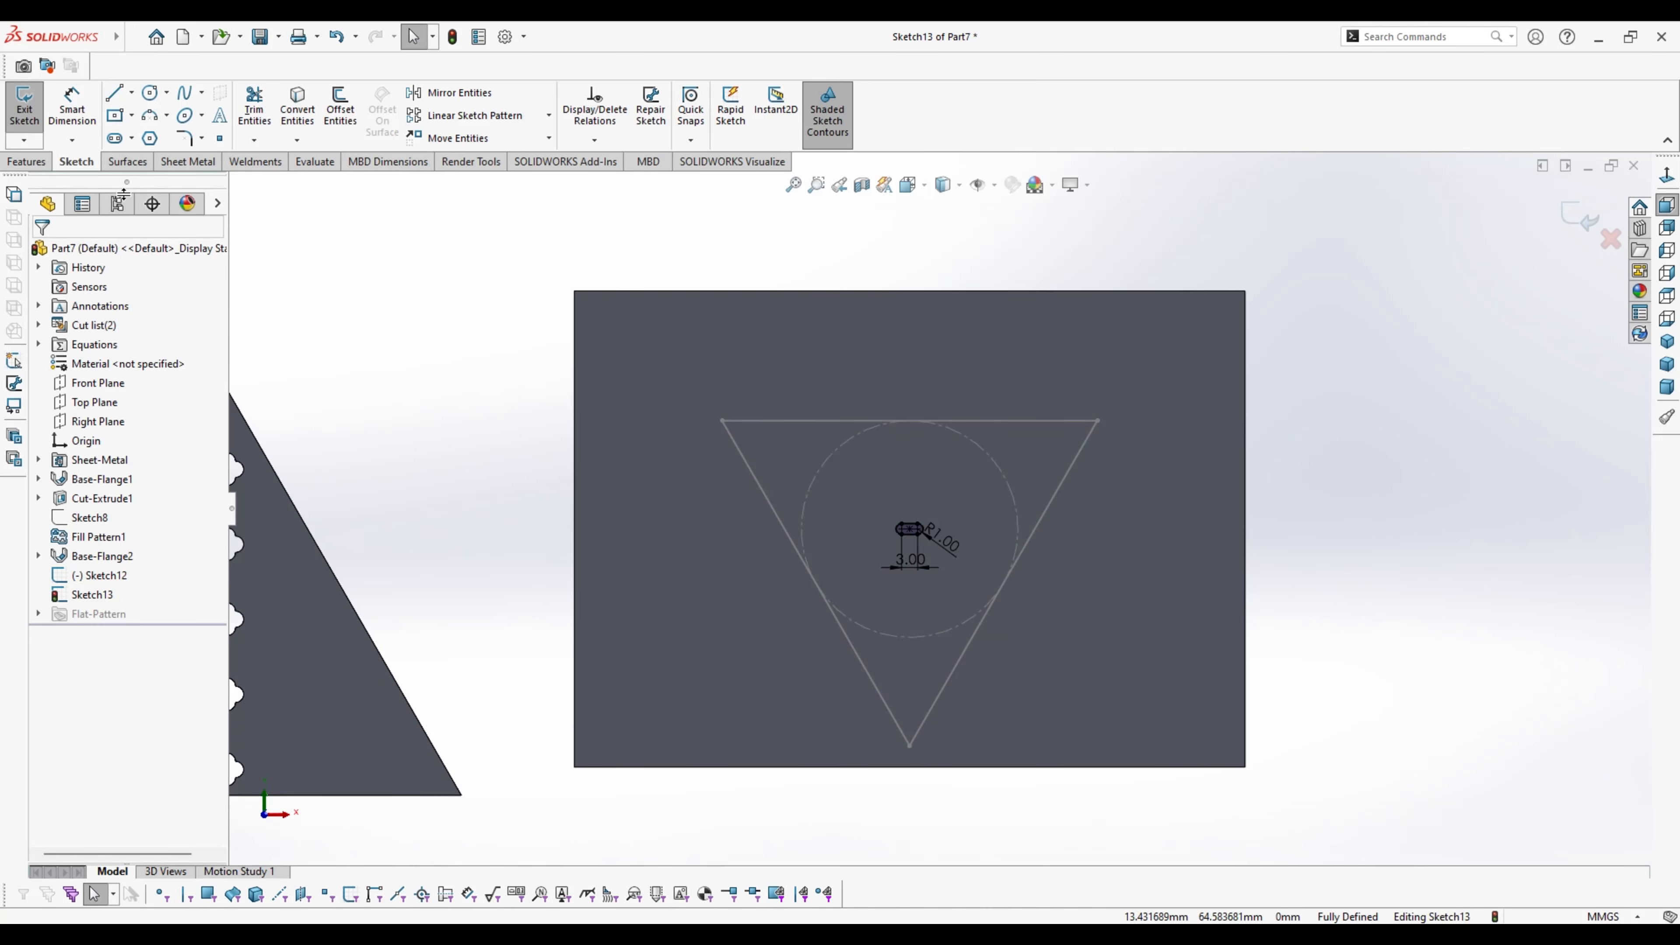
# Cut the slot through the rectangular plate with an Extruded Cut linked to the sheet thickness
pyautogui.click(193, 163)
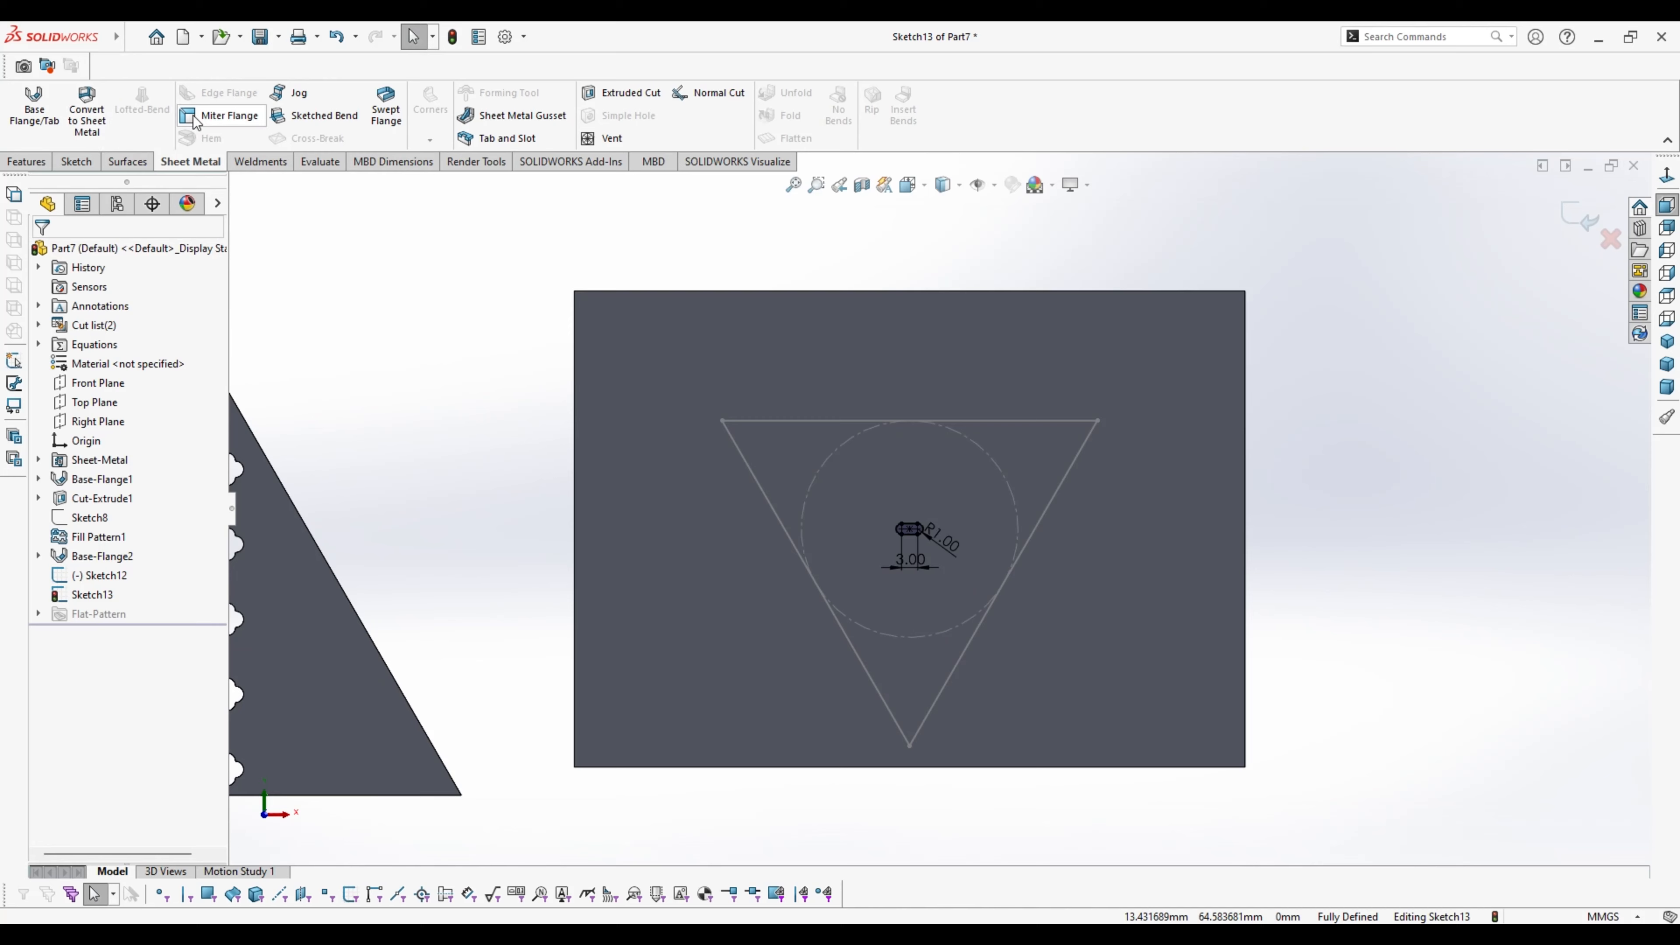
pyautogui.click(621, 93)
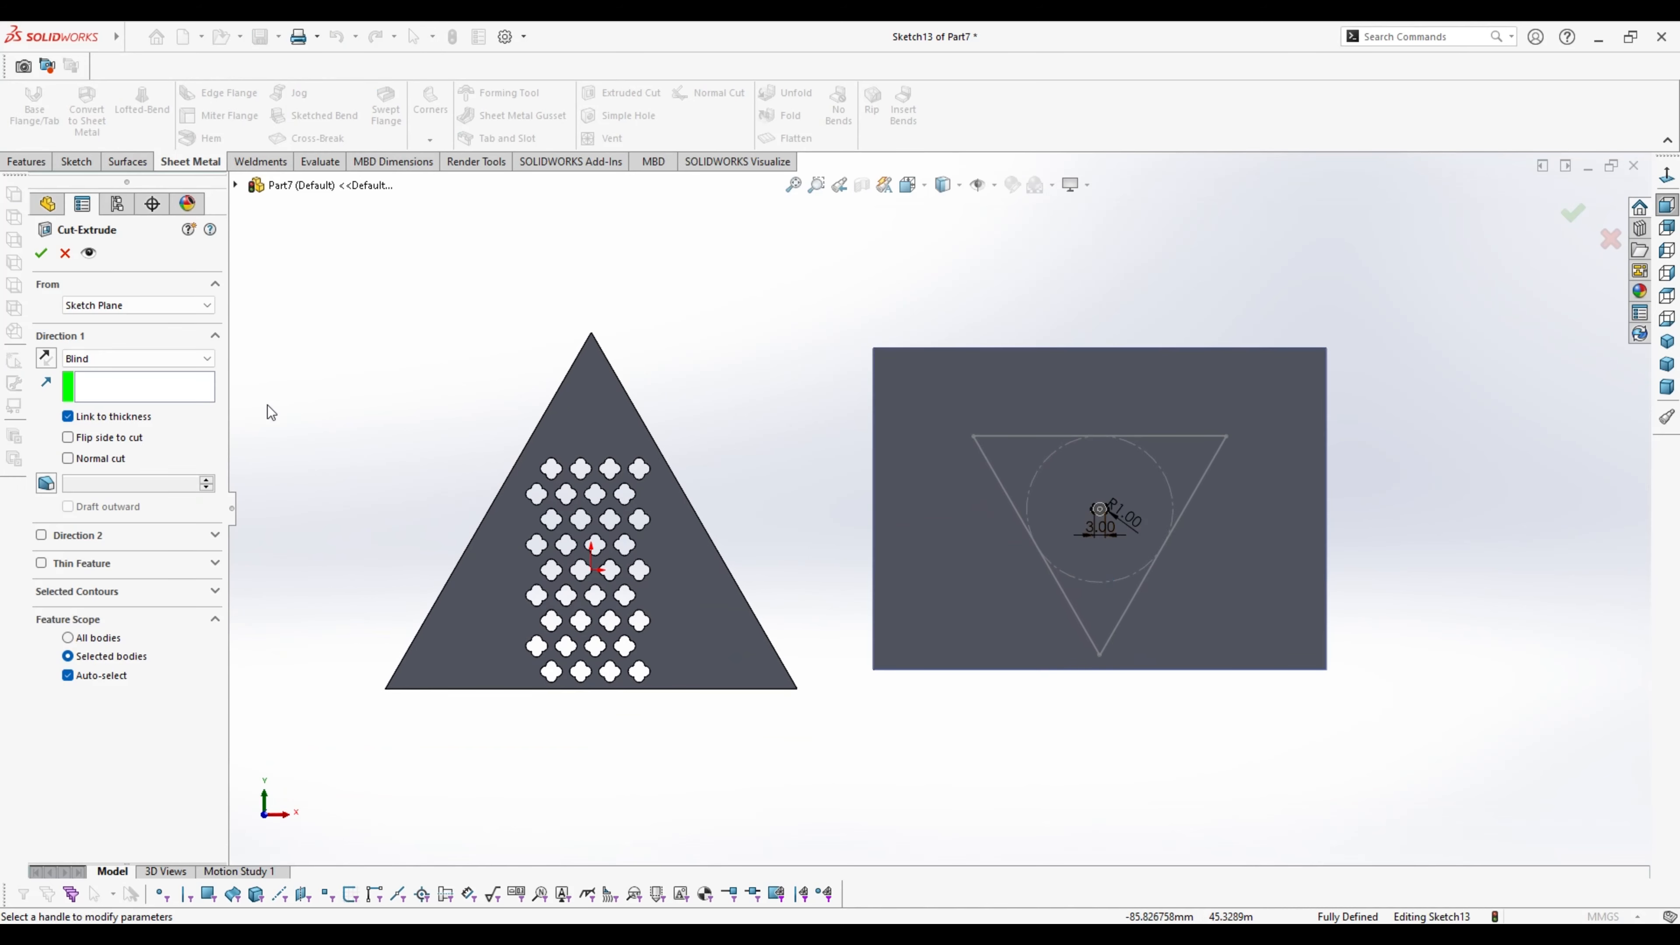
pyautogui.click(45, 258)
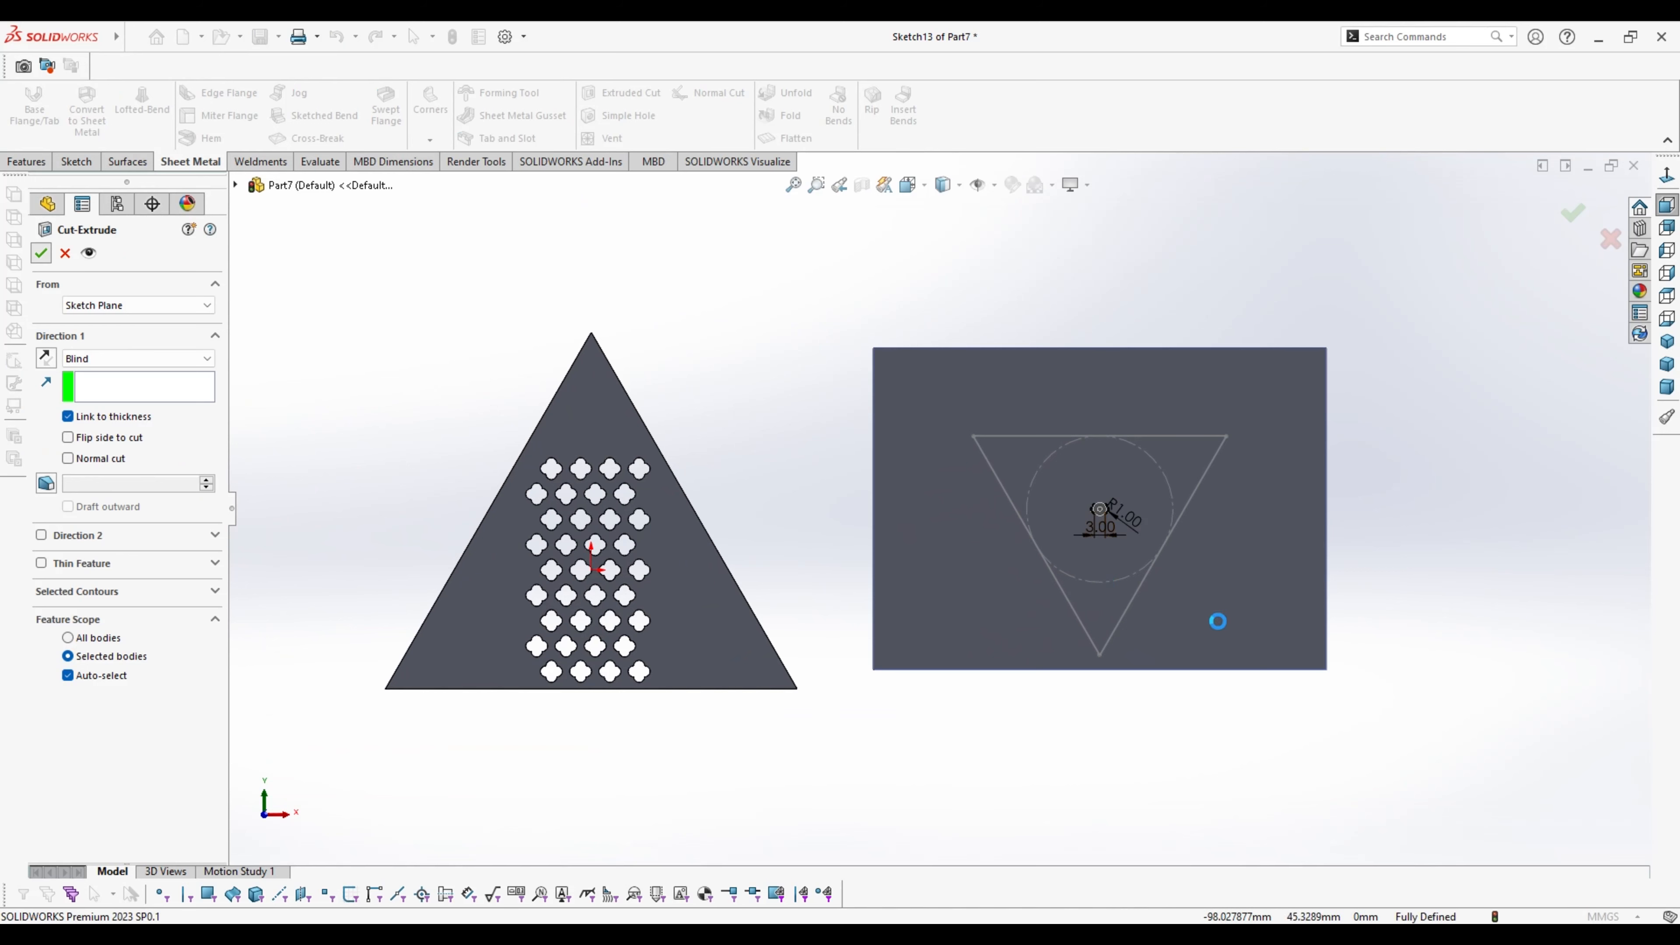
# Start a Fill Pattern using the triangular sketch on the rectangular plate as the fill boundary
pyautogui.scroll(-3, 1128, 552)
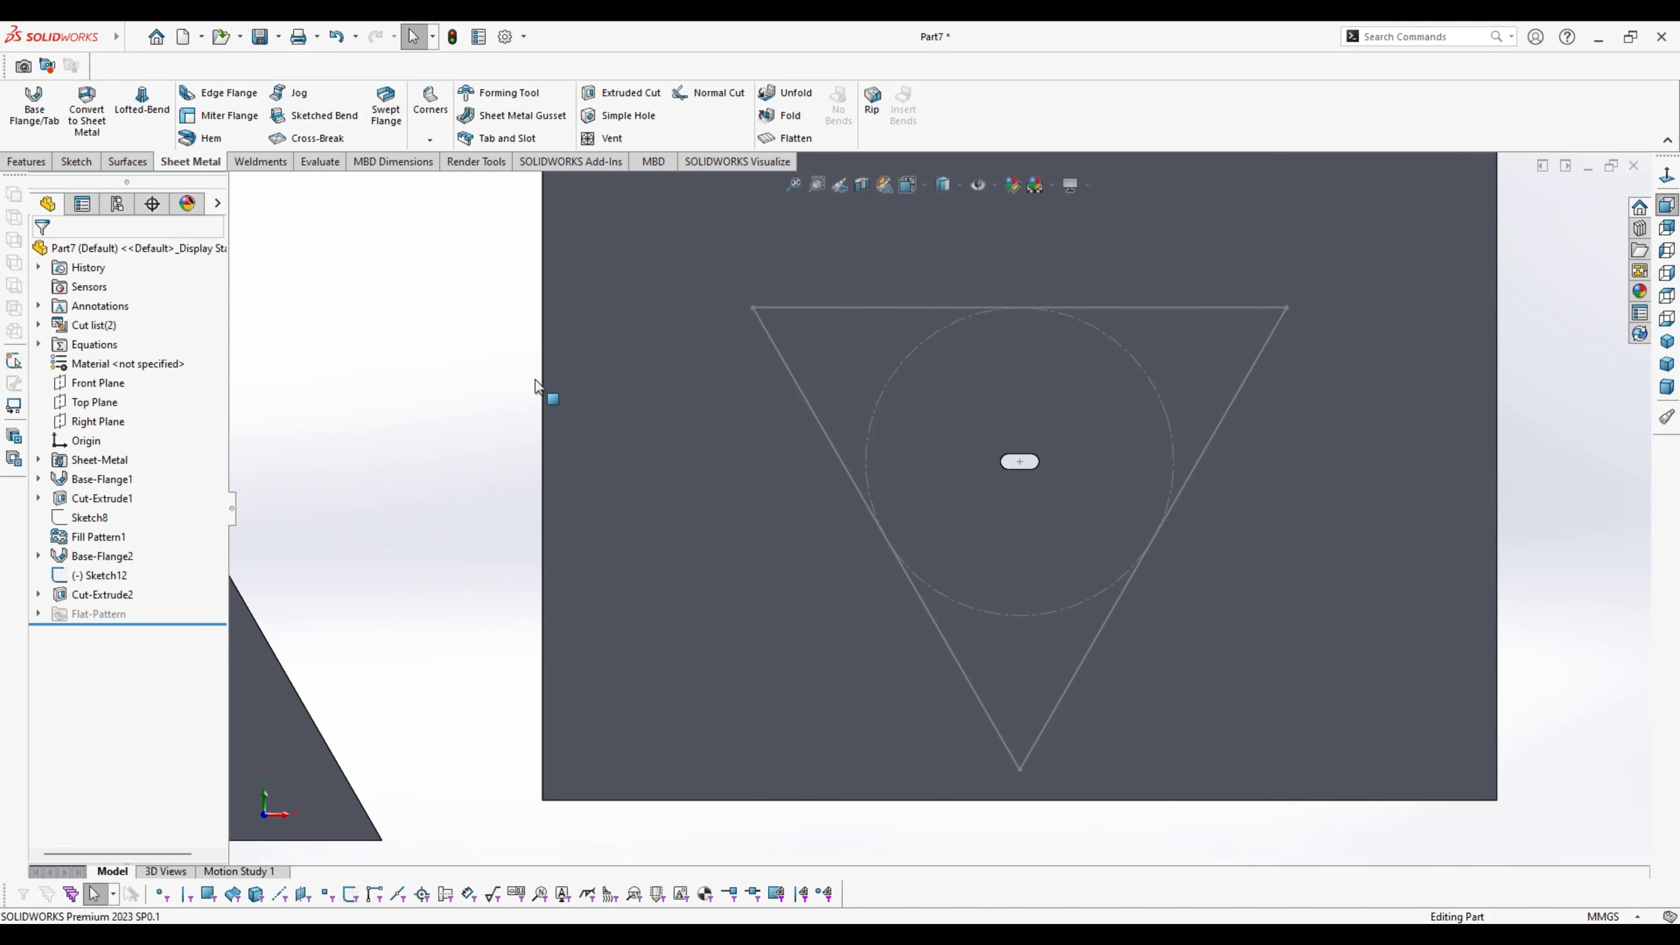
pyautogui.click(27, 161)
pyautogui.click(1280, 331)
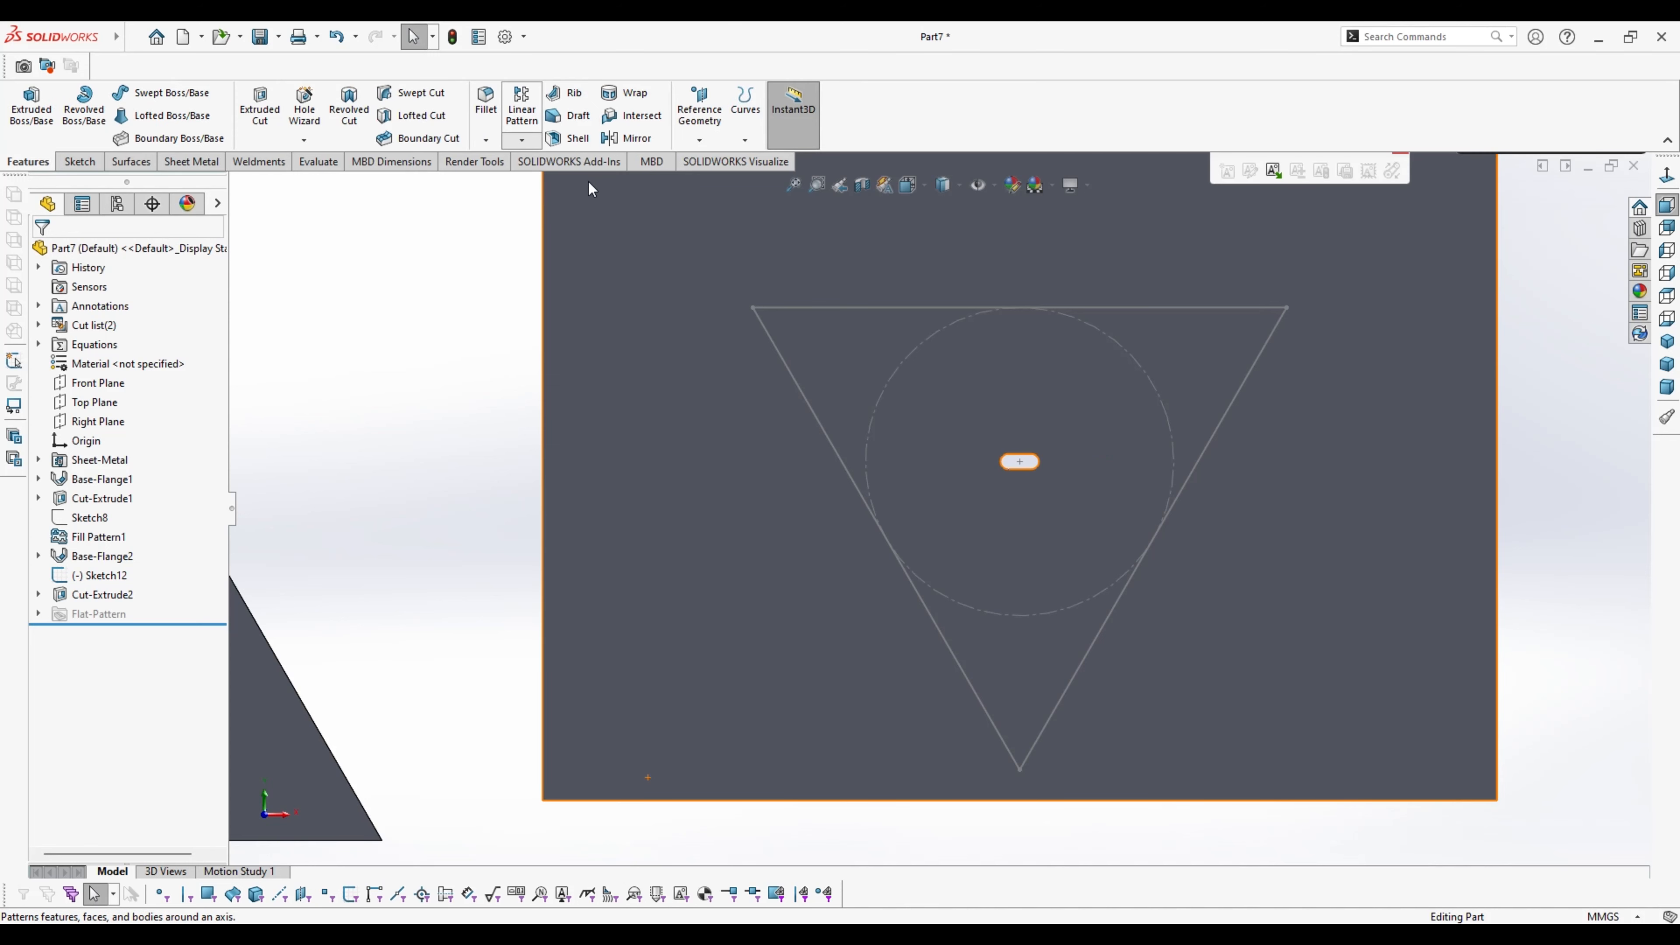
pyautogui.click(595, 289)
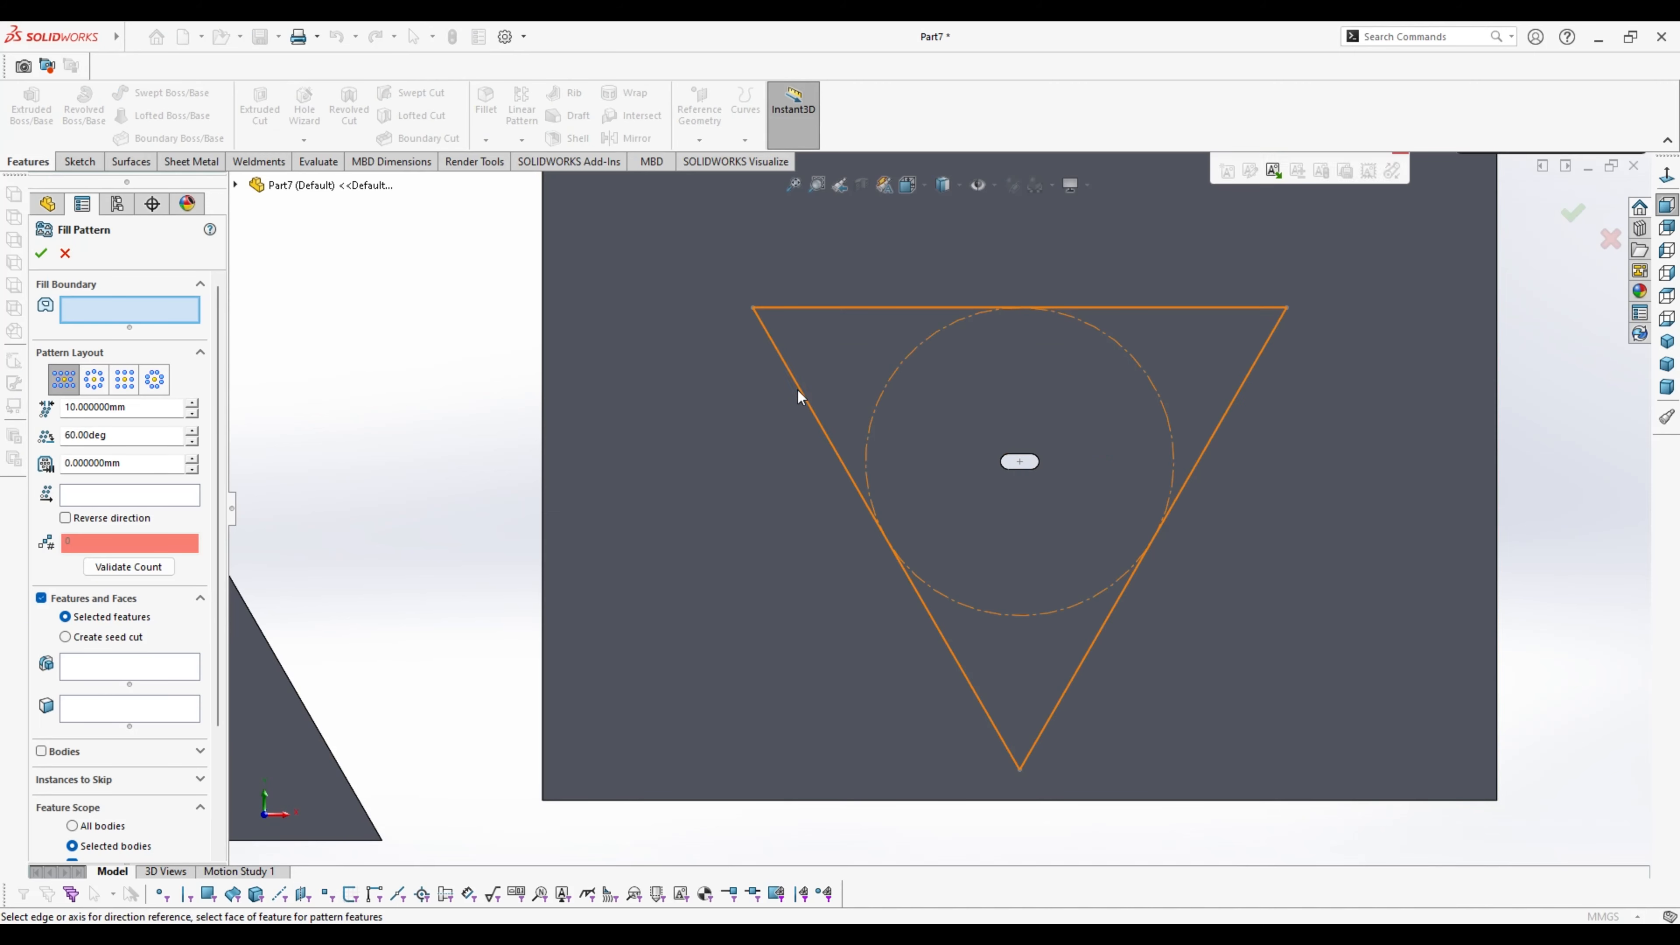
pyautogui.scroll(5, 797, 390)
pyautogui.scroll(-3, 1047, 504)
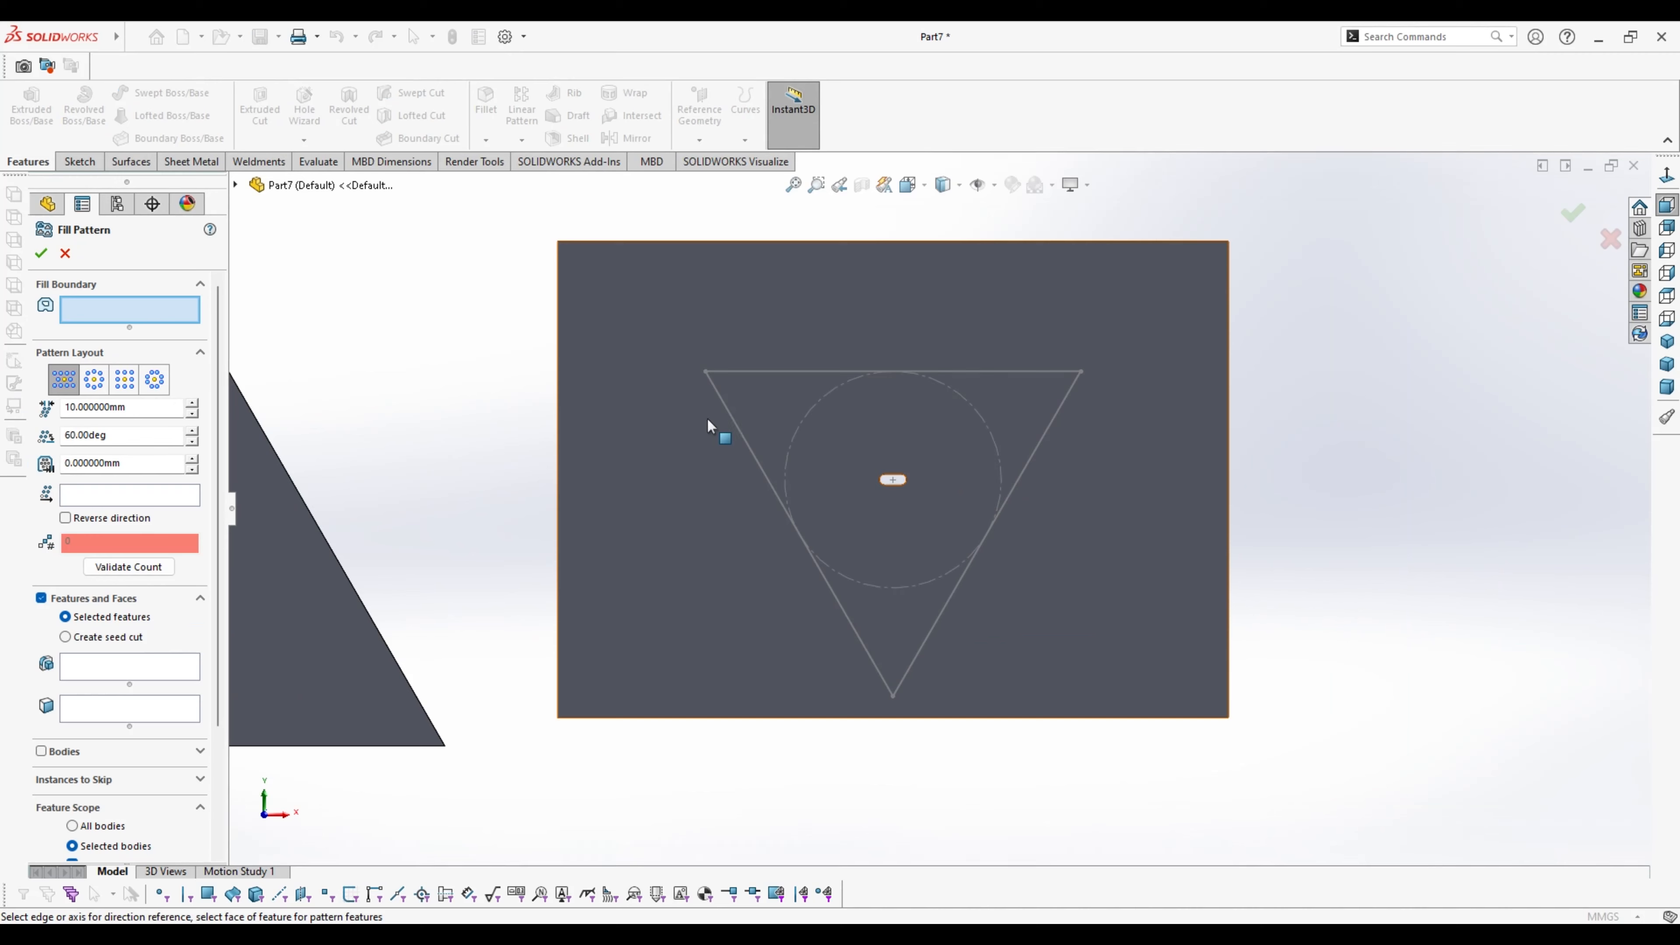
pyautogui.click(719, 399)
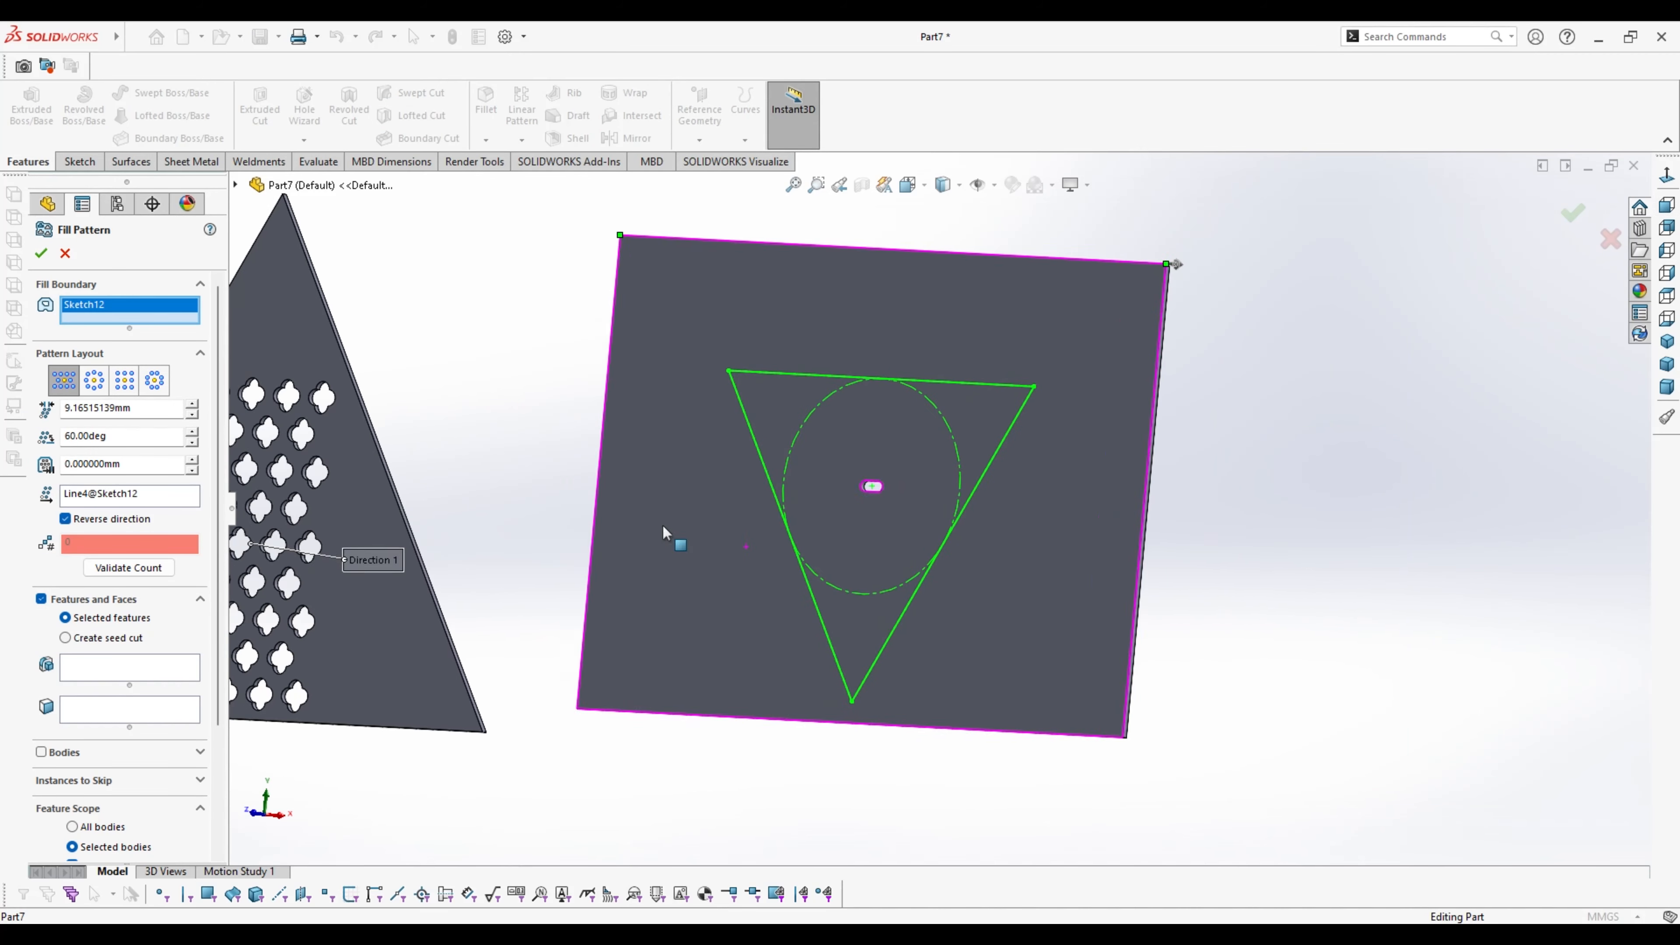
# Choose the slot cut as the feature to repeat in the fill pattern
pyautogui.click(130, 672)
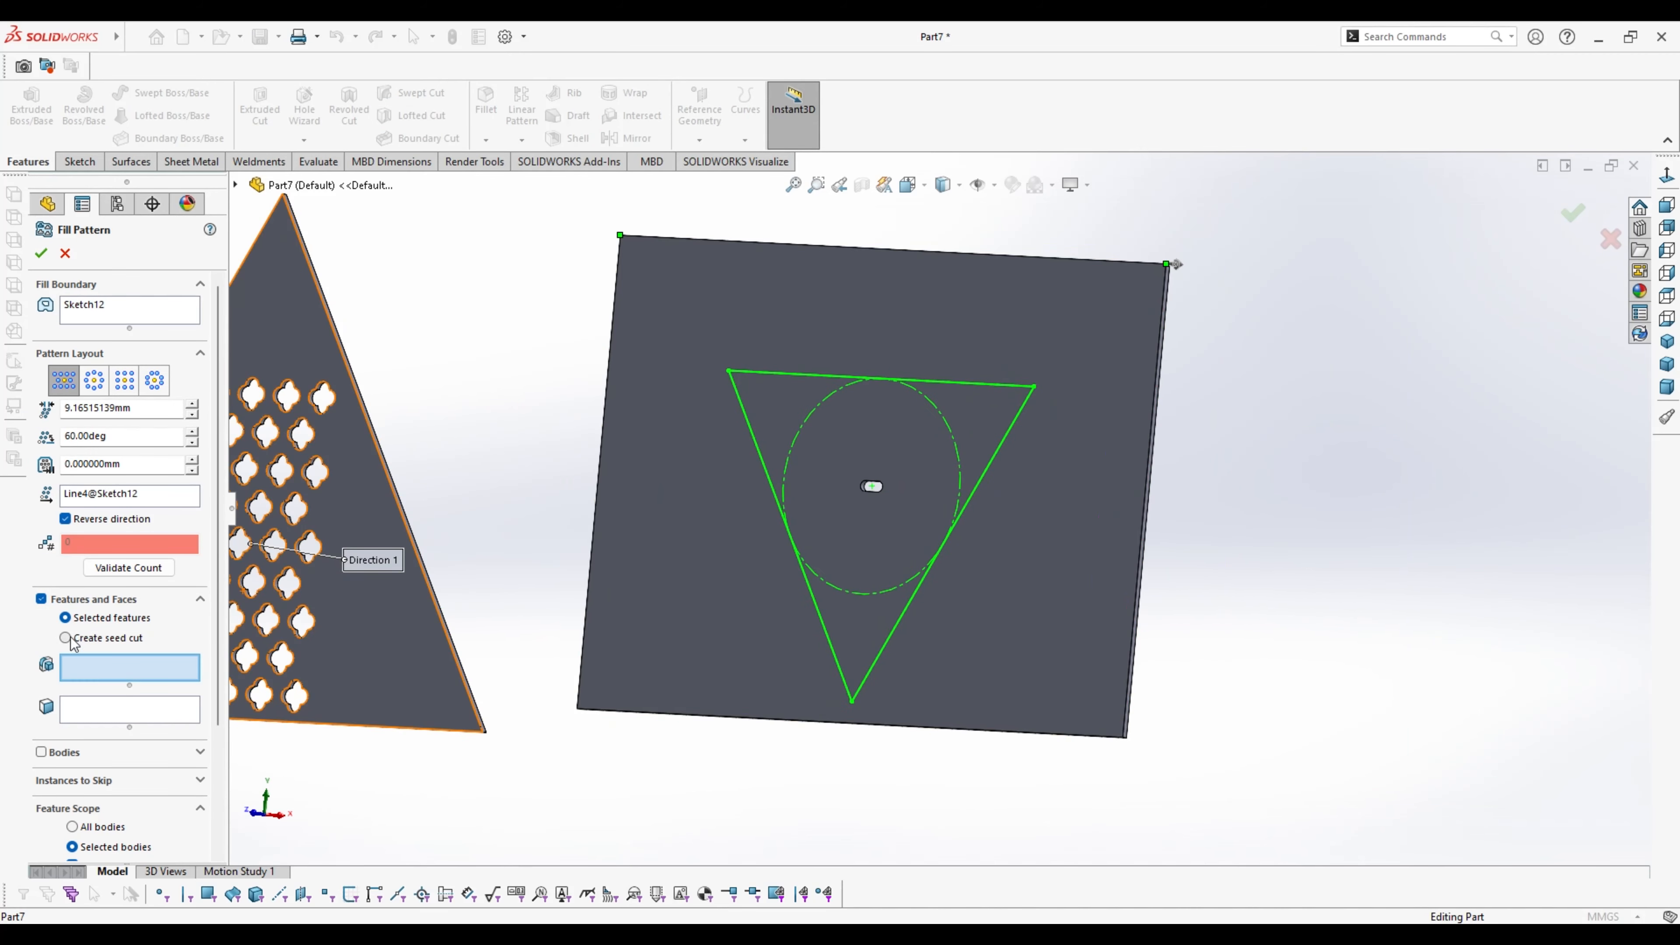
pyautogui.scroll(-6, 874, 490)
pyautogui.click(855, 561)
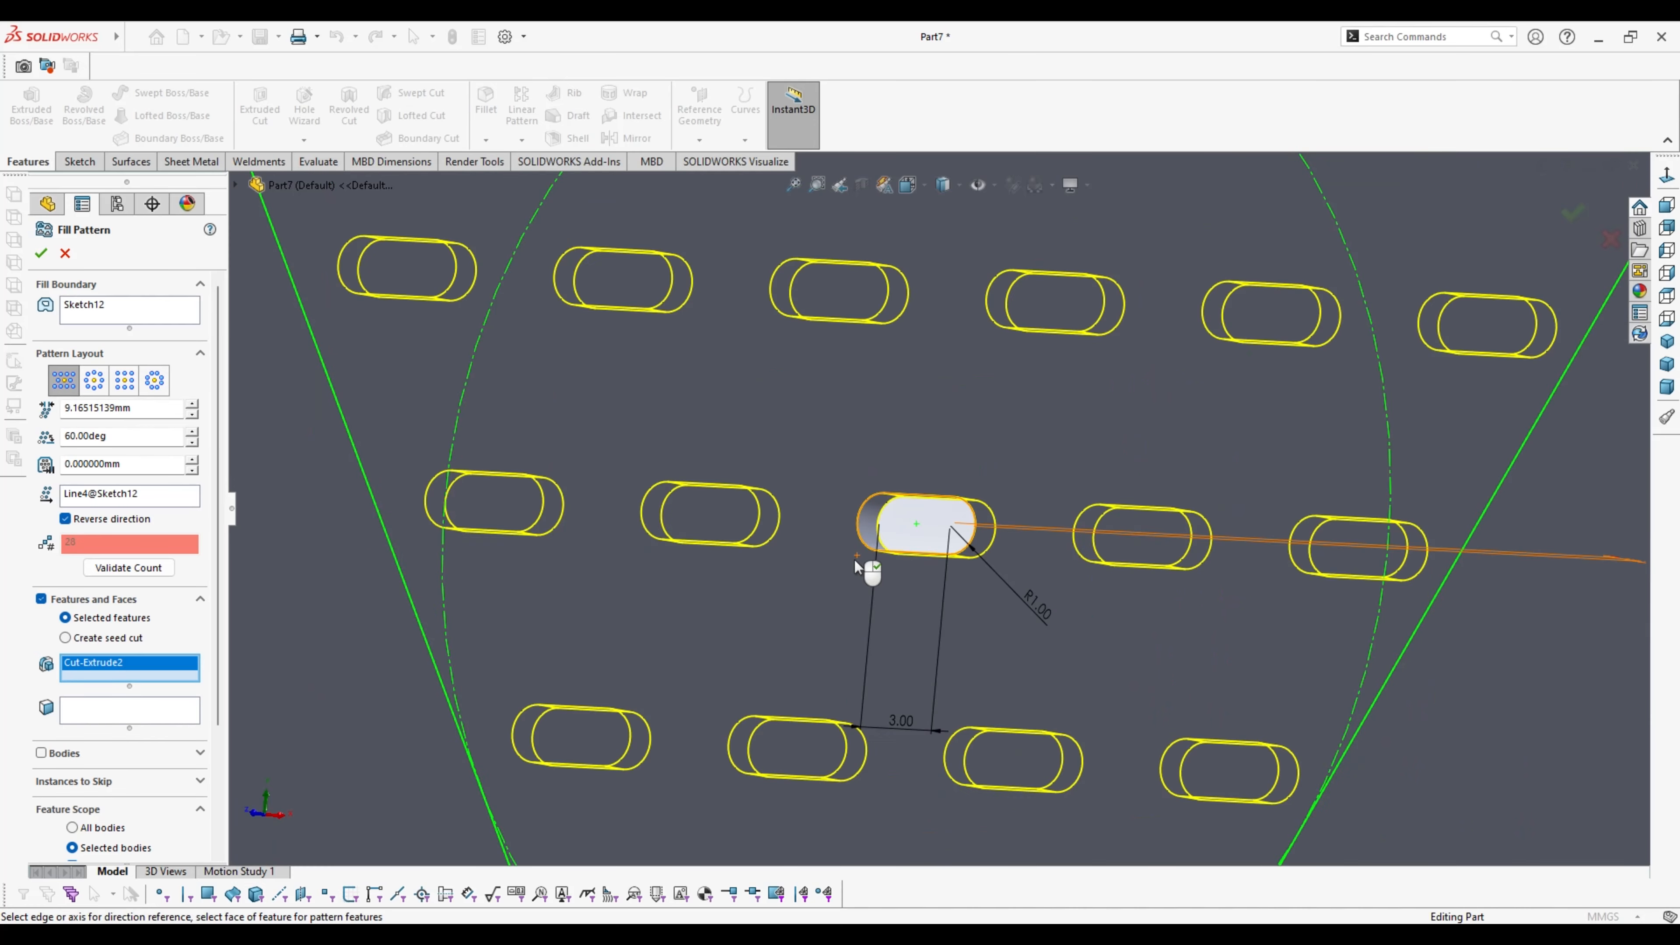
# Set the instance spacing of the slot fill pattern's perforation layout to 5 mm
pyautogui.scroll(8, 856, 562)
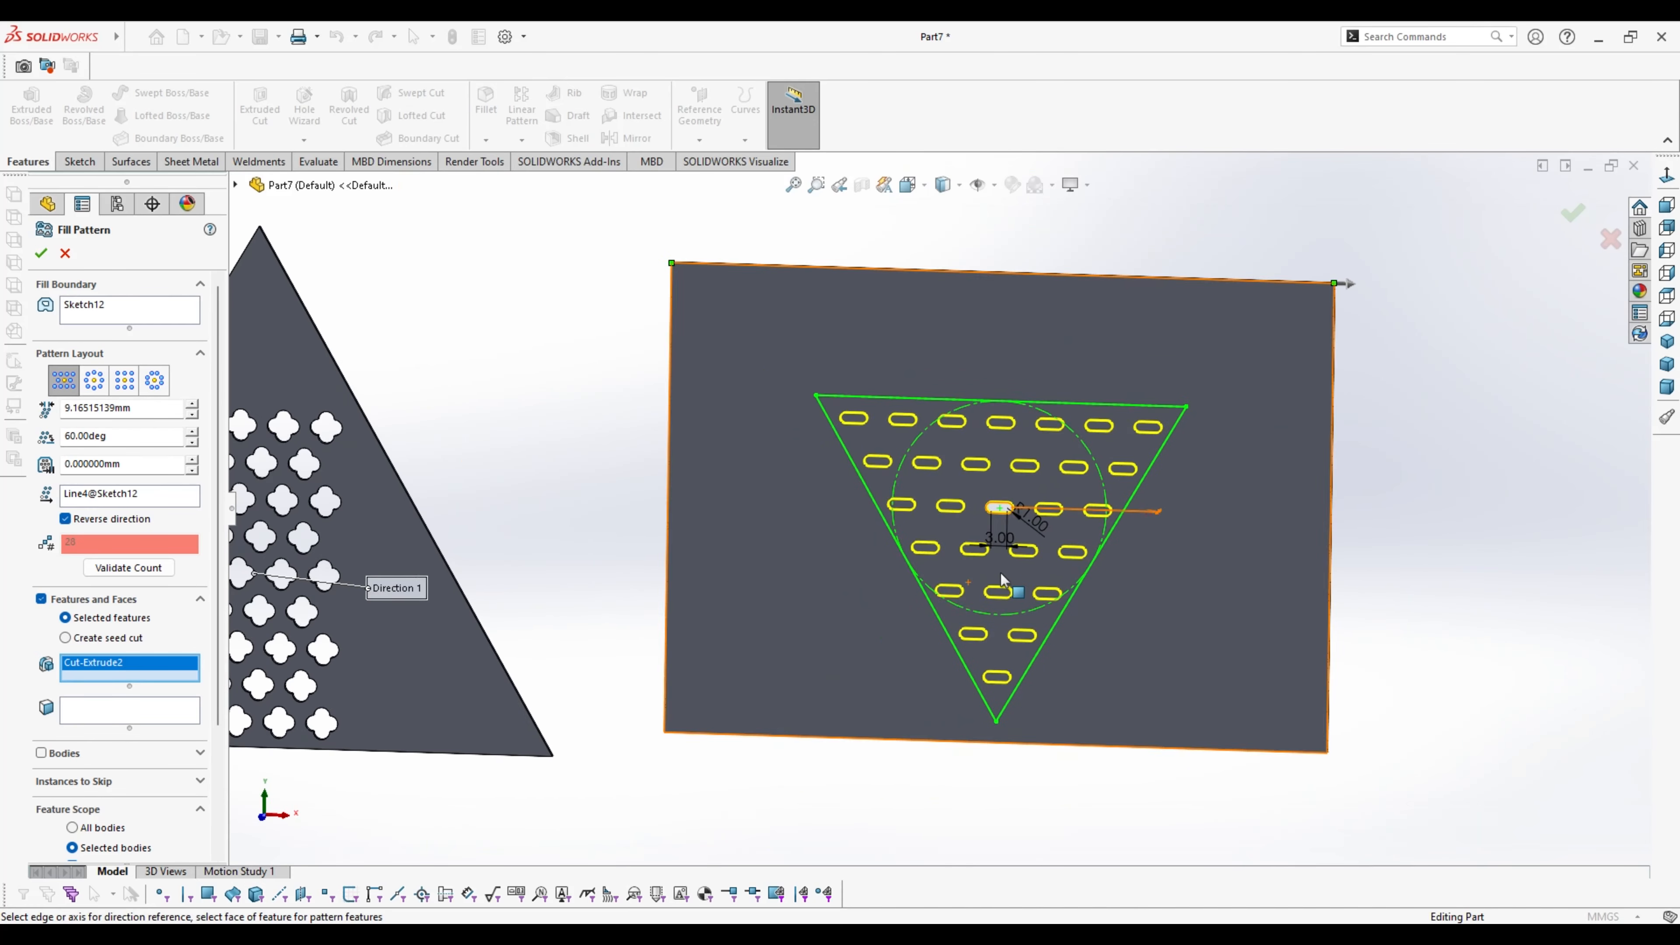
pyautogui.scroll(2, 1002, 580)
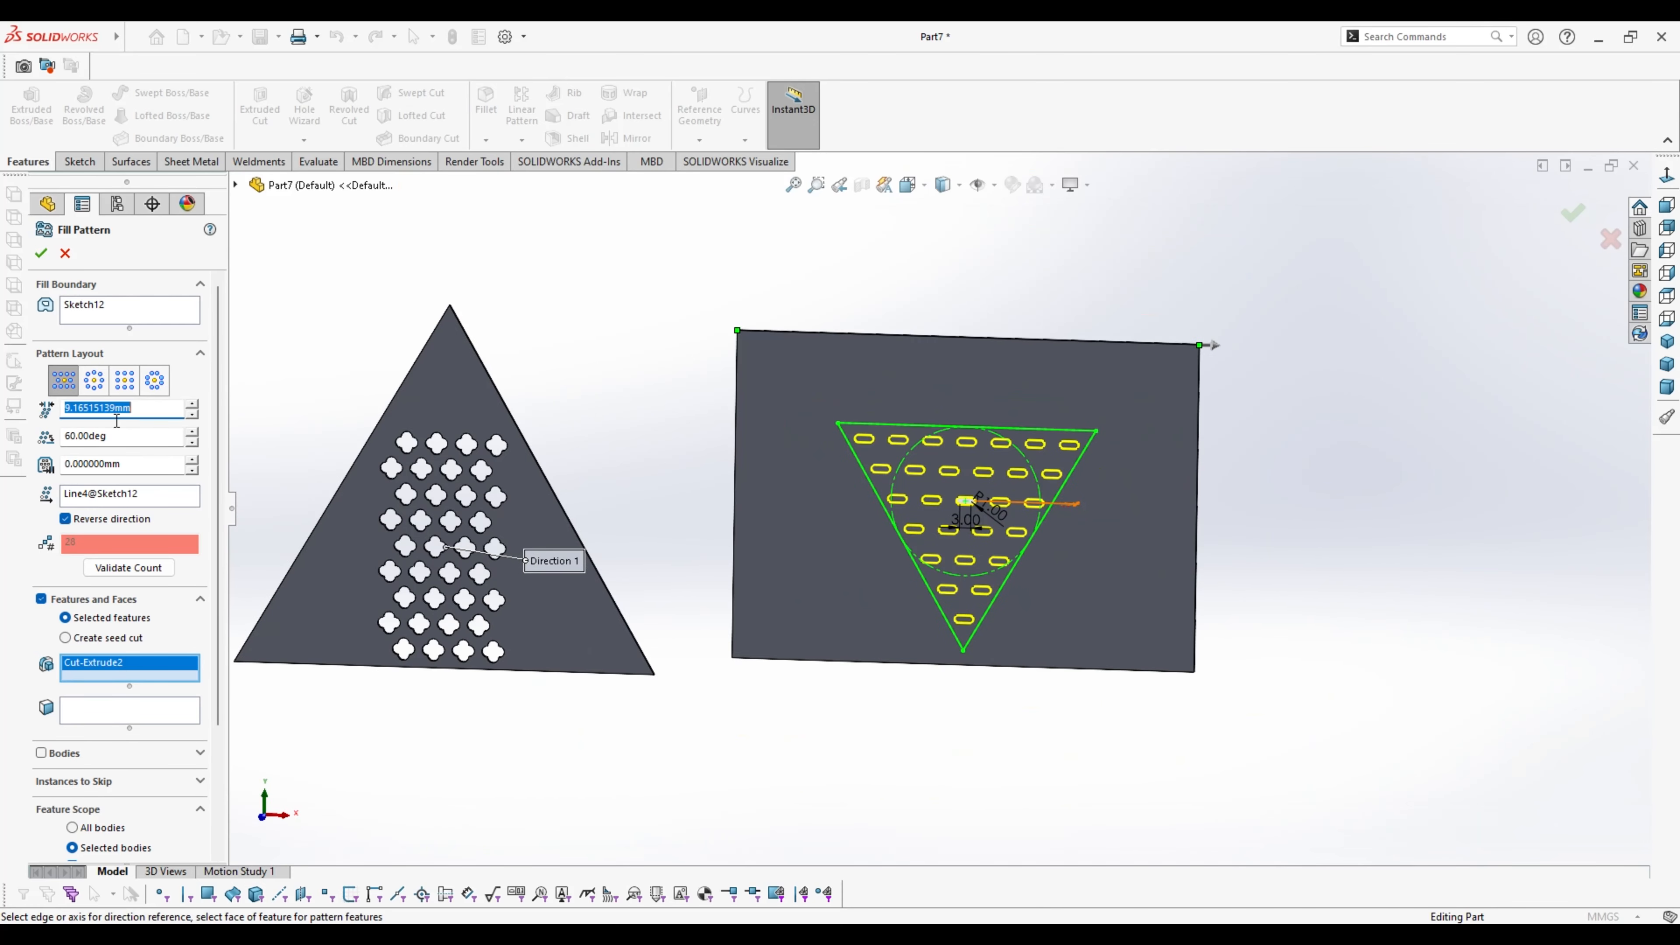
pyautogui.write('5')
pyautogui.press('Return')
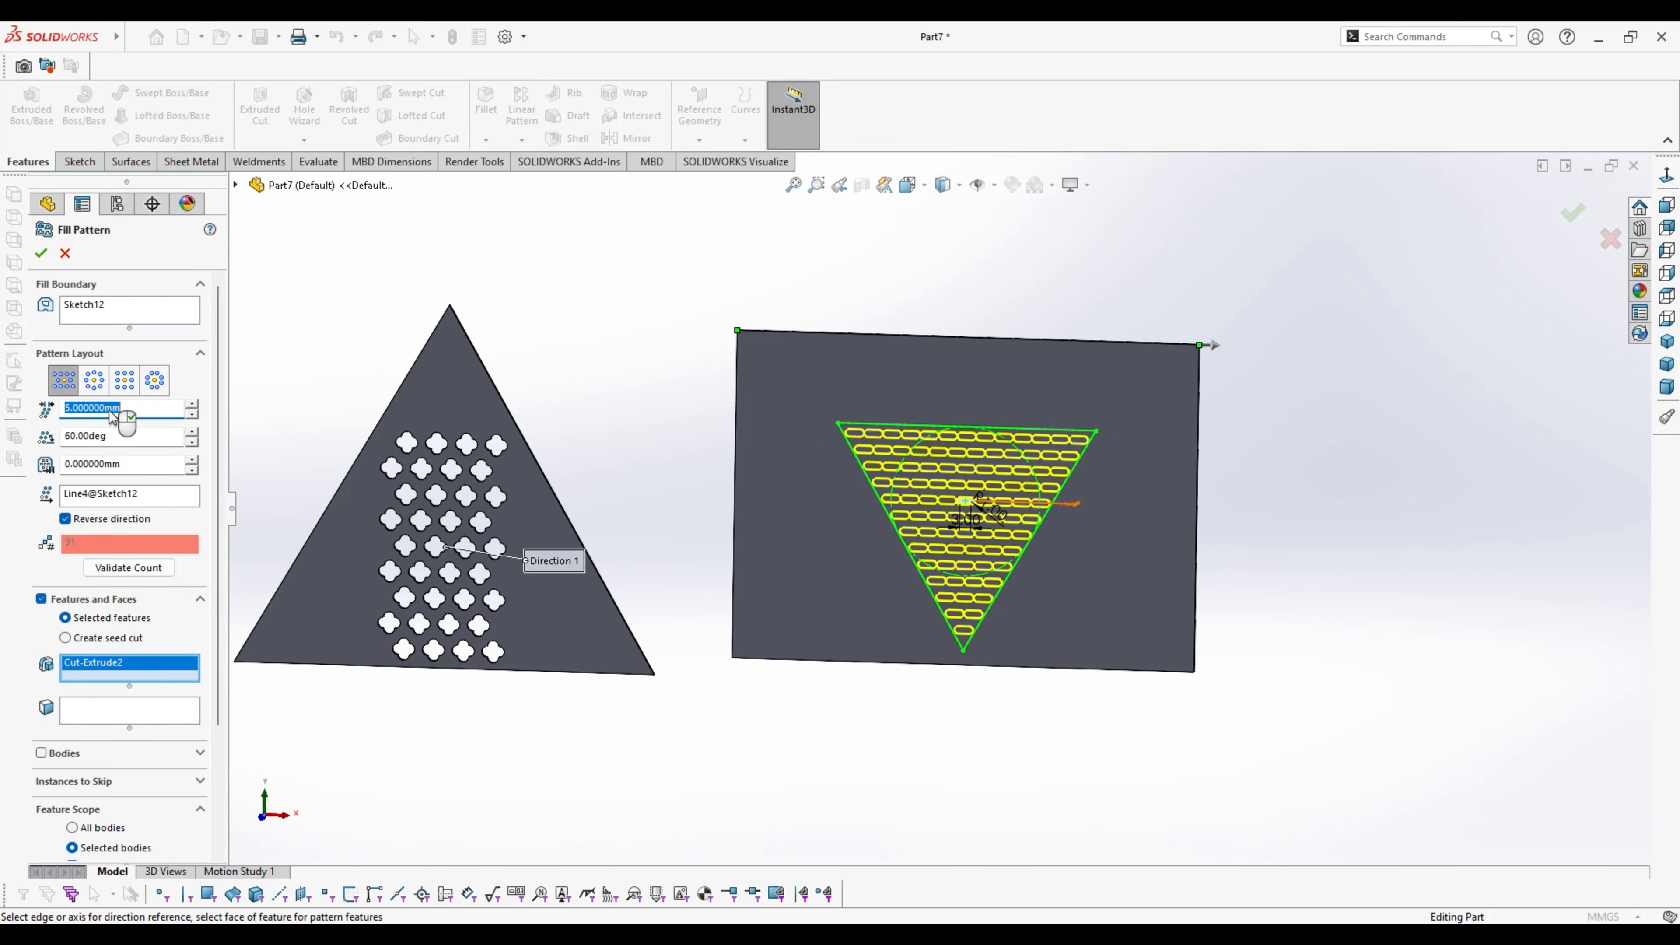
# Try the circular layout for the slot fill pattern with a 2 mm loop spacing
pyautogui.click(94, 380)
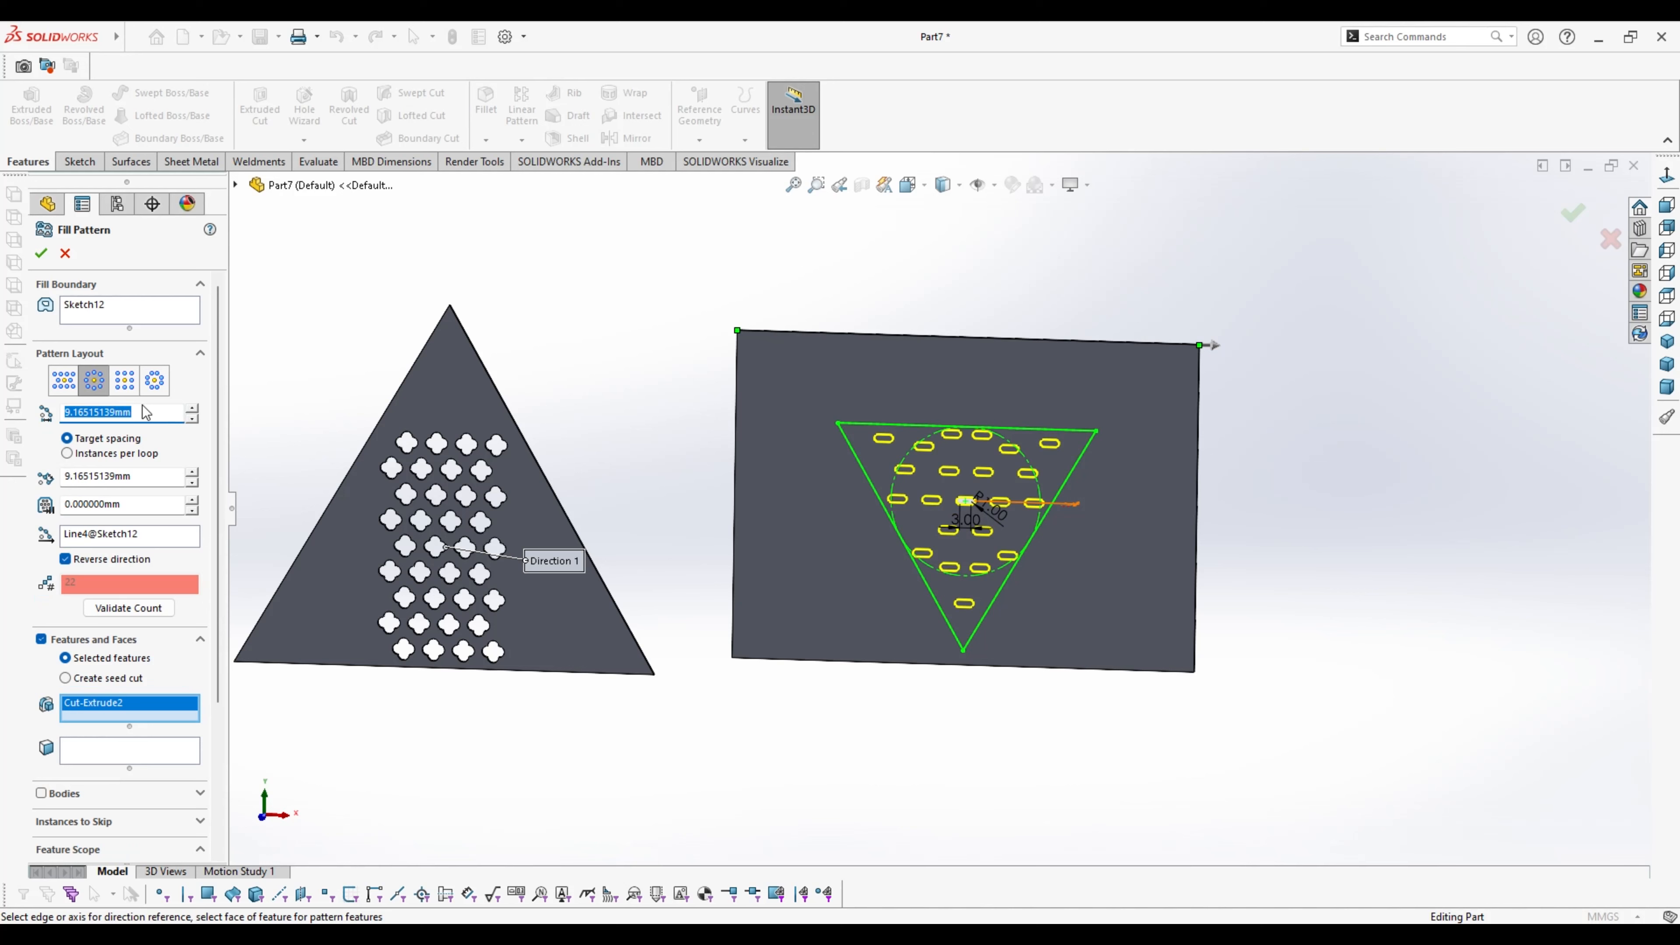
pyautogui.write('2')
pyautogui.press('Return')
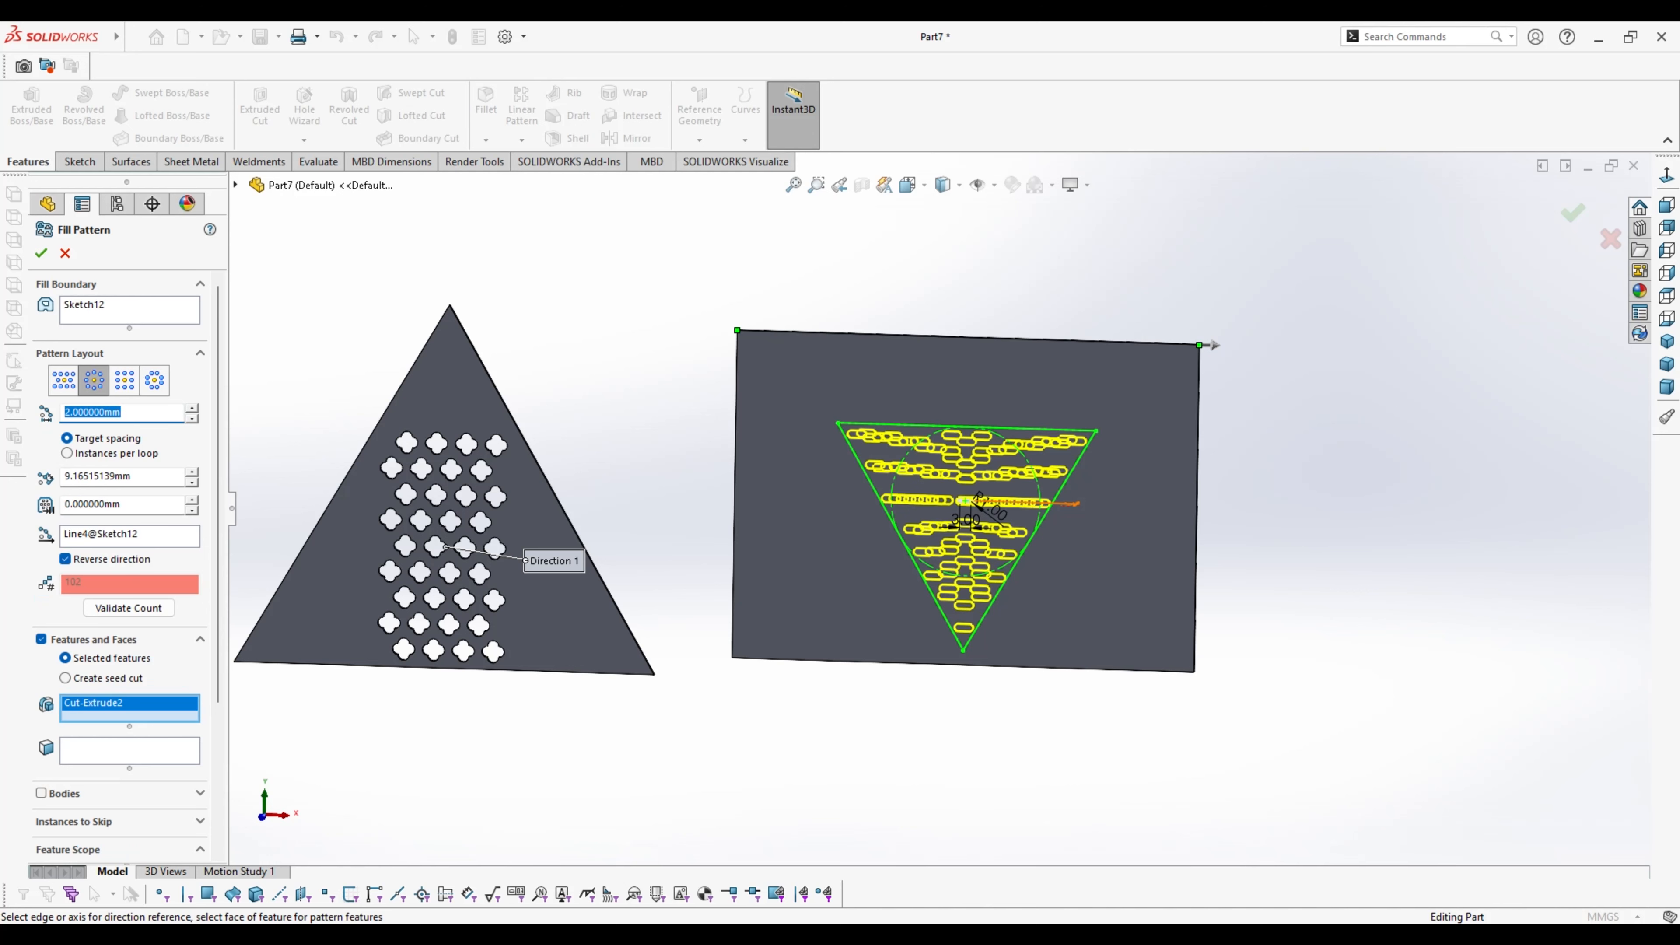
# Try the square layout for the slot fill pattern with loop spacings of 12 mm and 5 mm
pyautogui.click(127, 383)
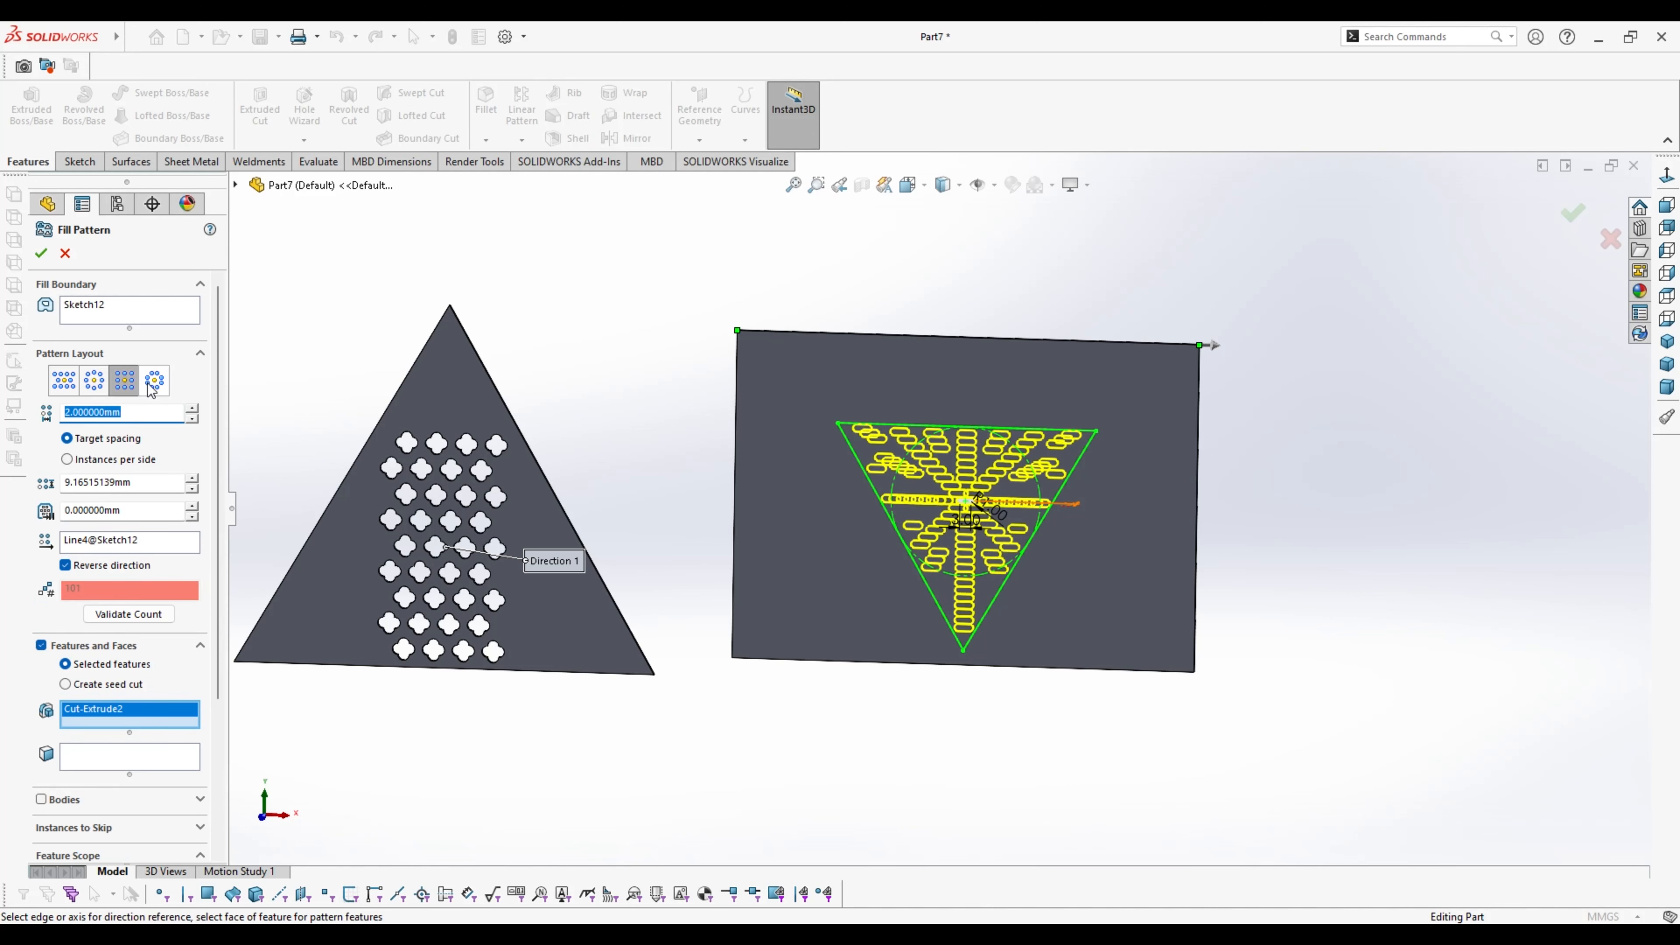
pyautogui.write('12')
pyautogui.press('Return')
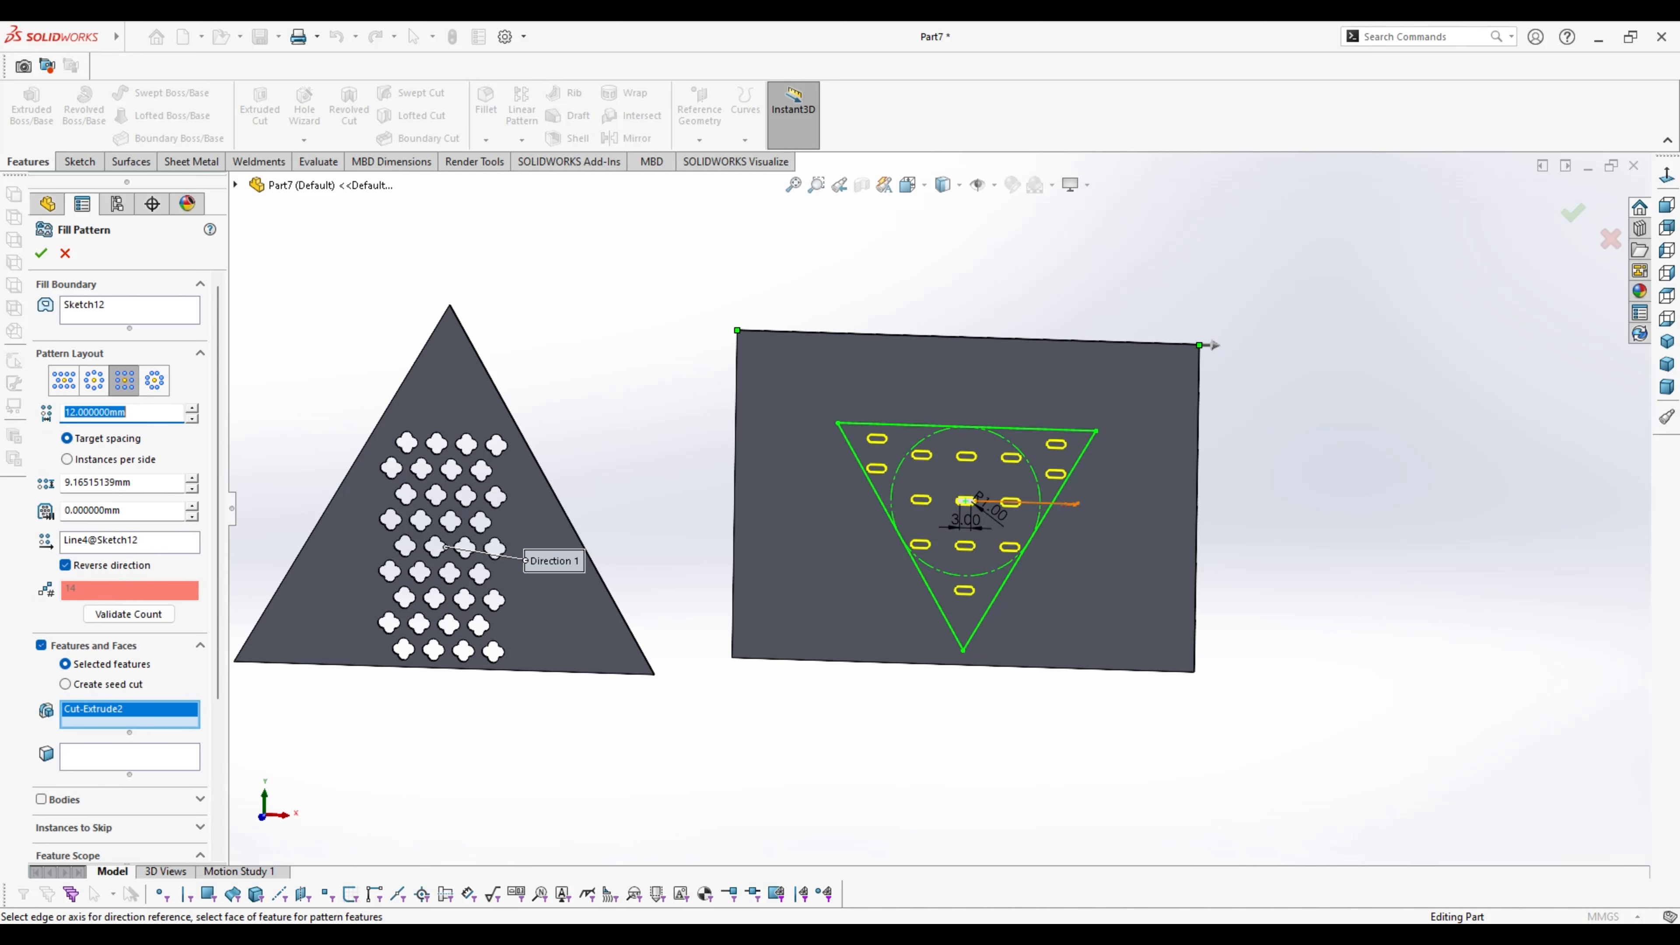
pyautogui.write('5')
pyautogui.press('Return')
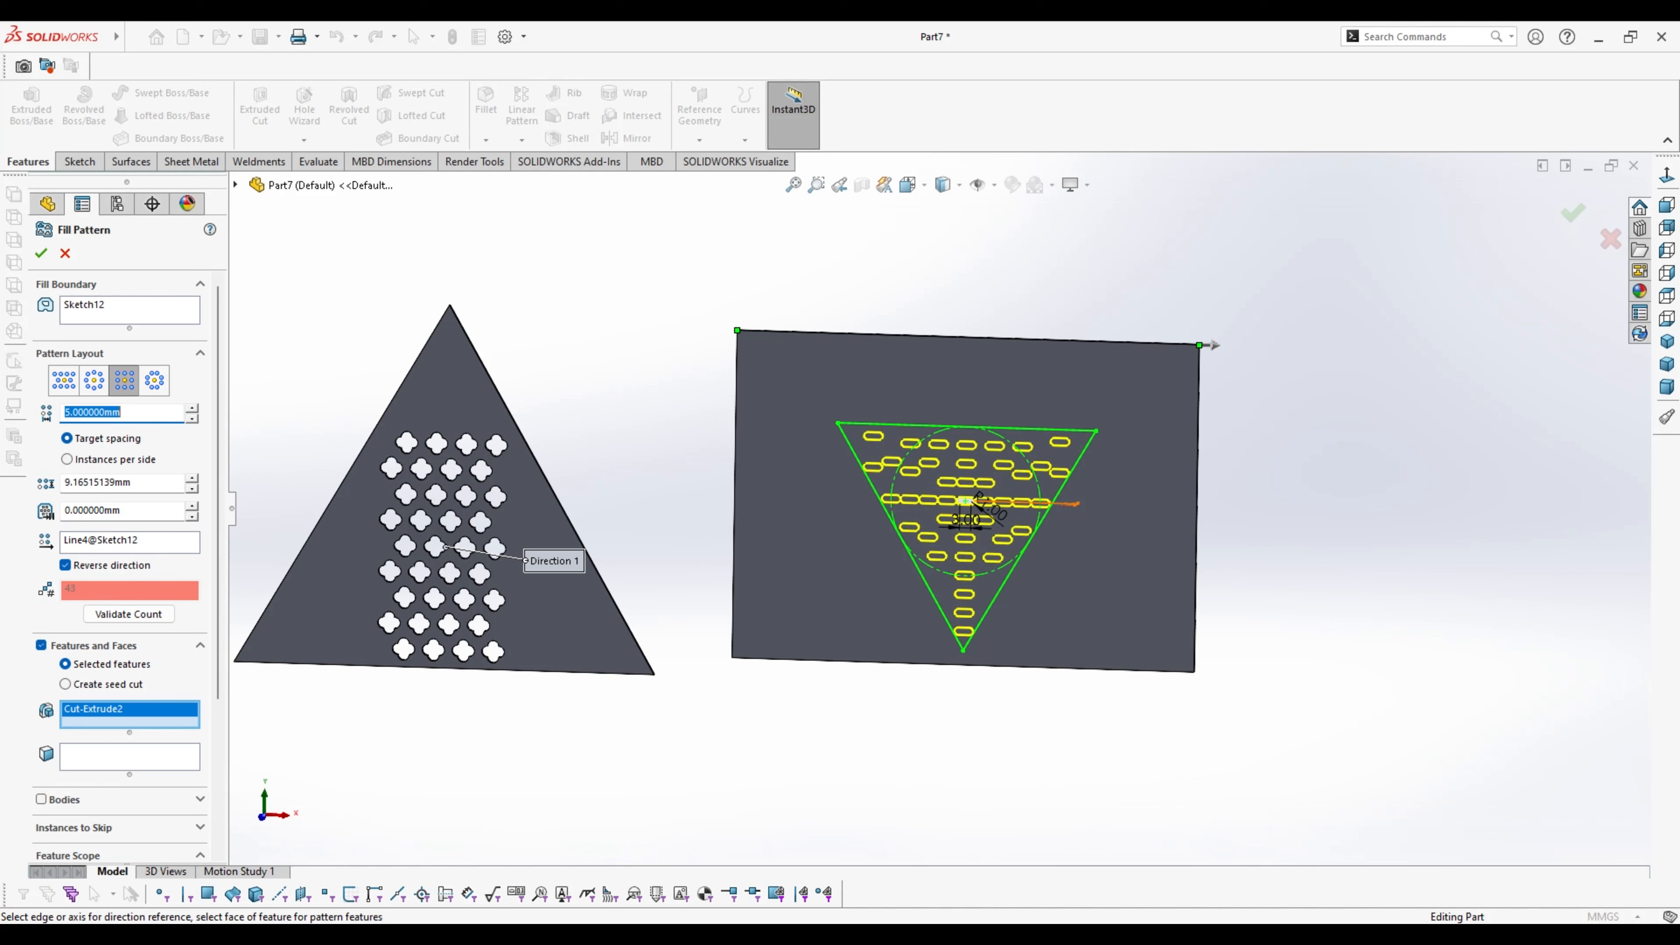
# Try the polygon layout for the slot fill pattern with a 12 mm loop spacing
pyautogui.click(160, 392)
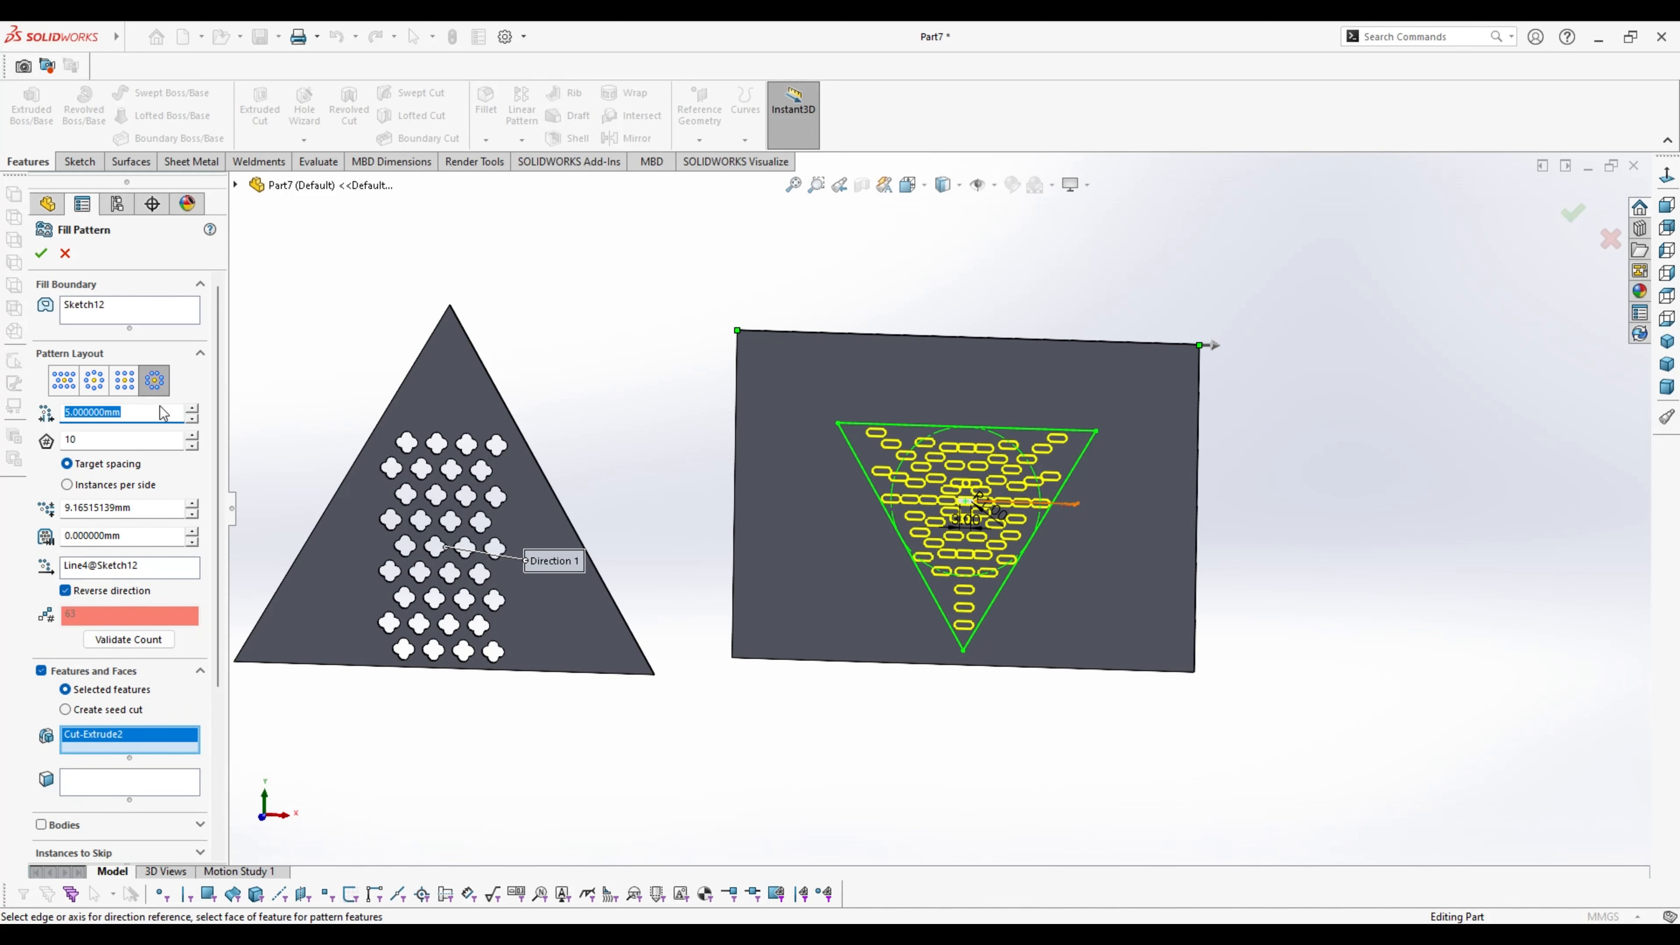
pyautogui.write('12')
pyautogui.press('Return')
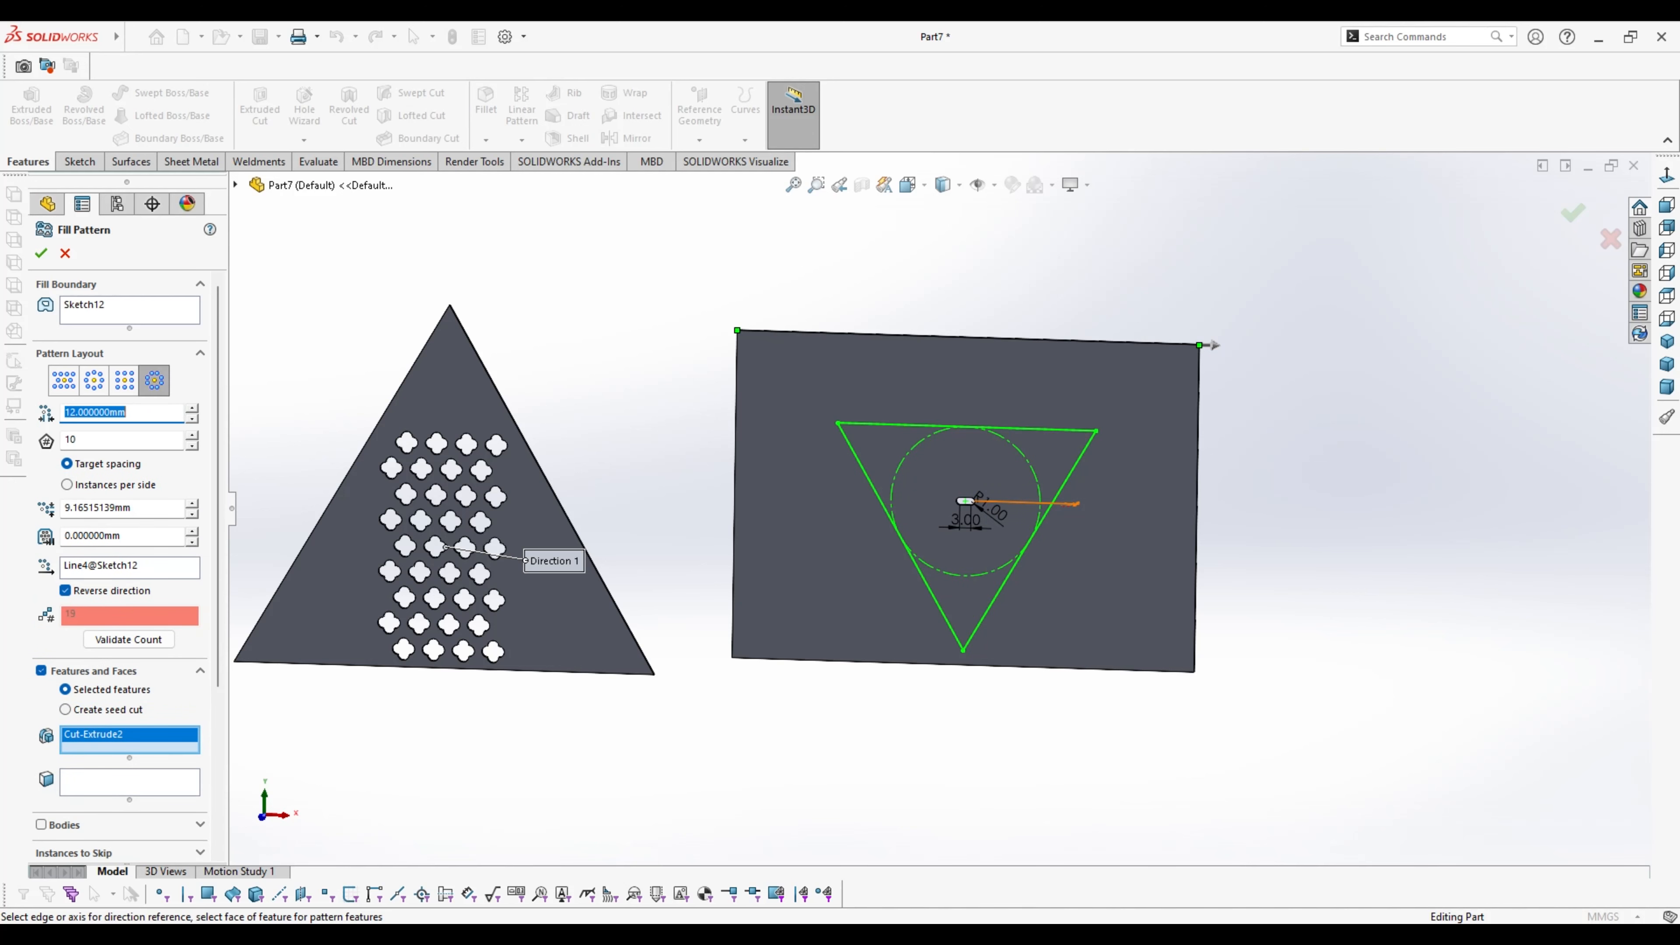
# Create the slot fill pattern using the perforation layout with an 8 mm instance spacing
pyautogui.click(66, 384)
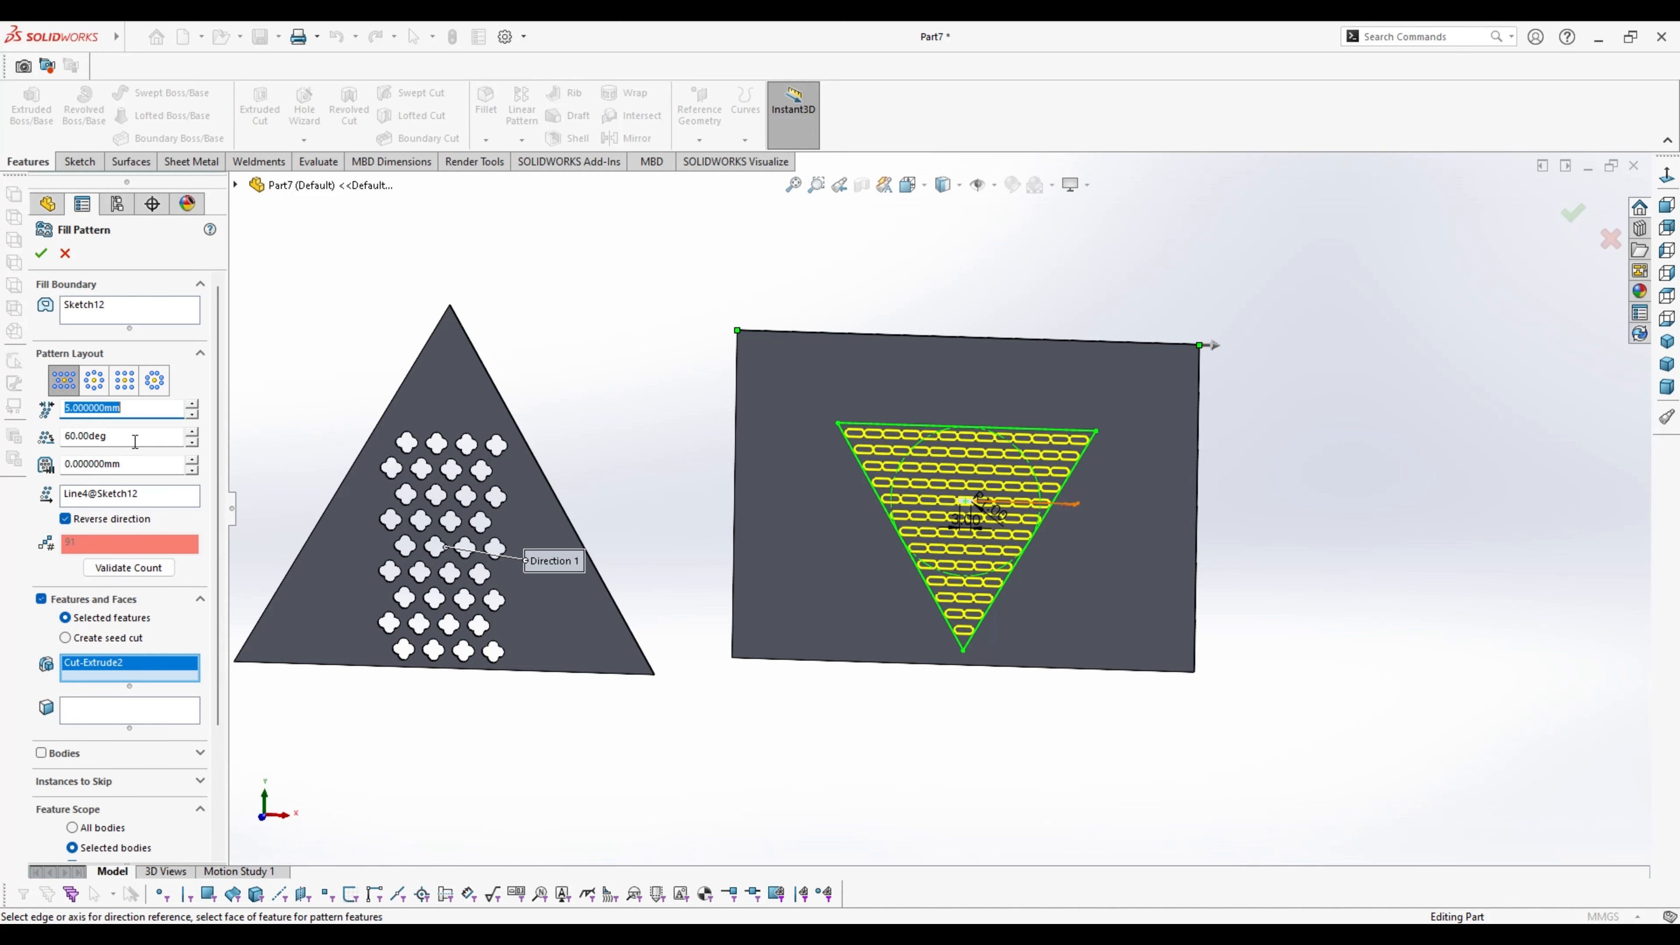
pyautogui.write('8')
pyautogui.press('Return')
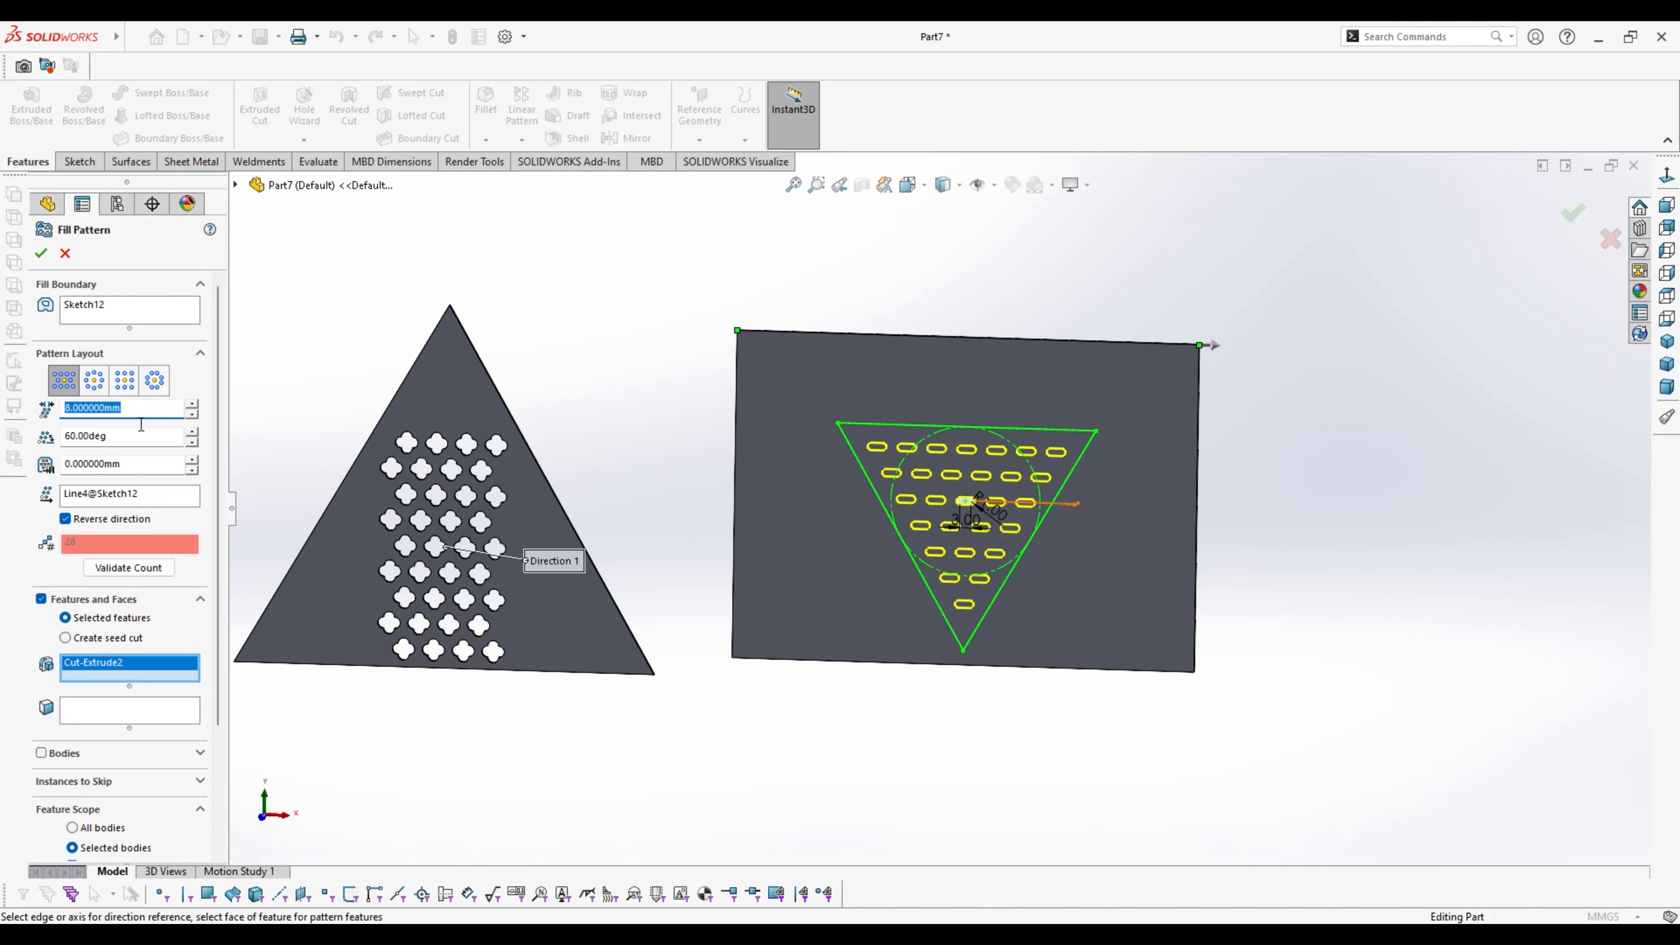
pyautogui.click(41, 253)
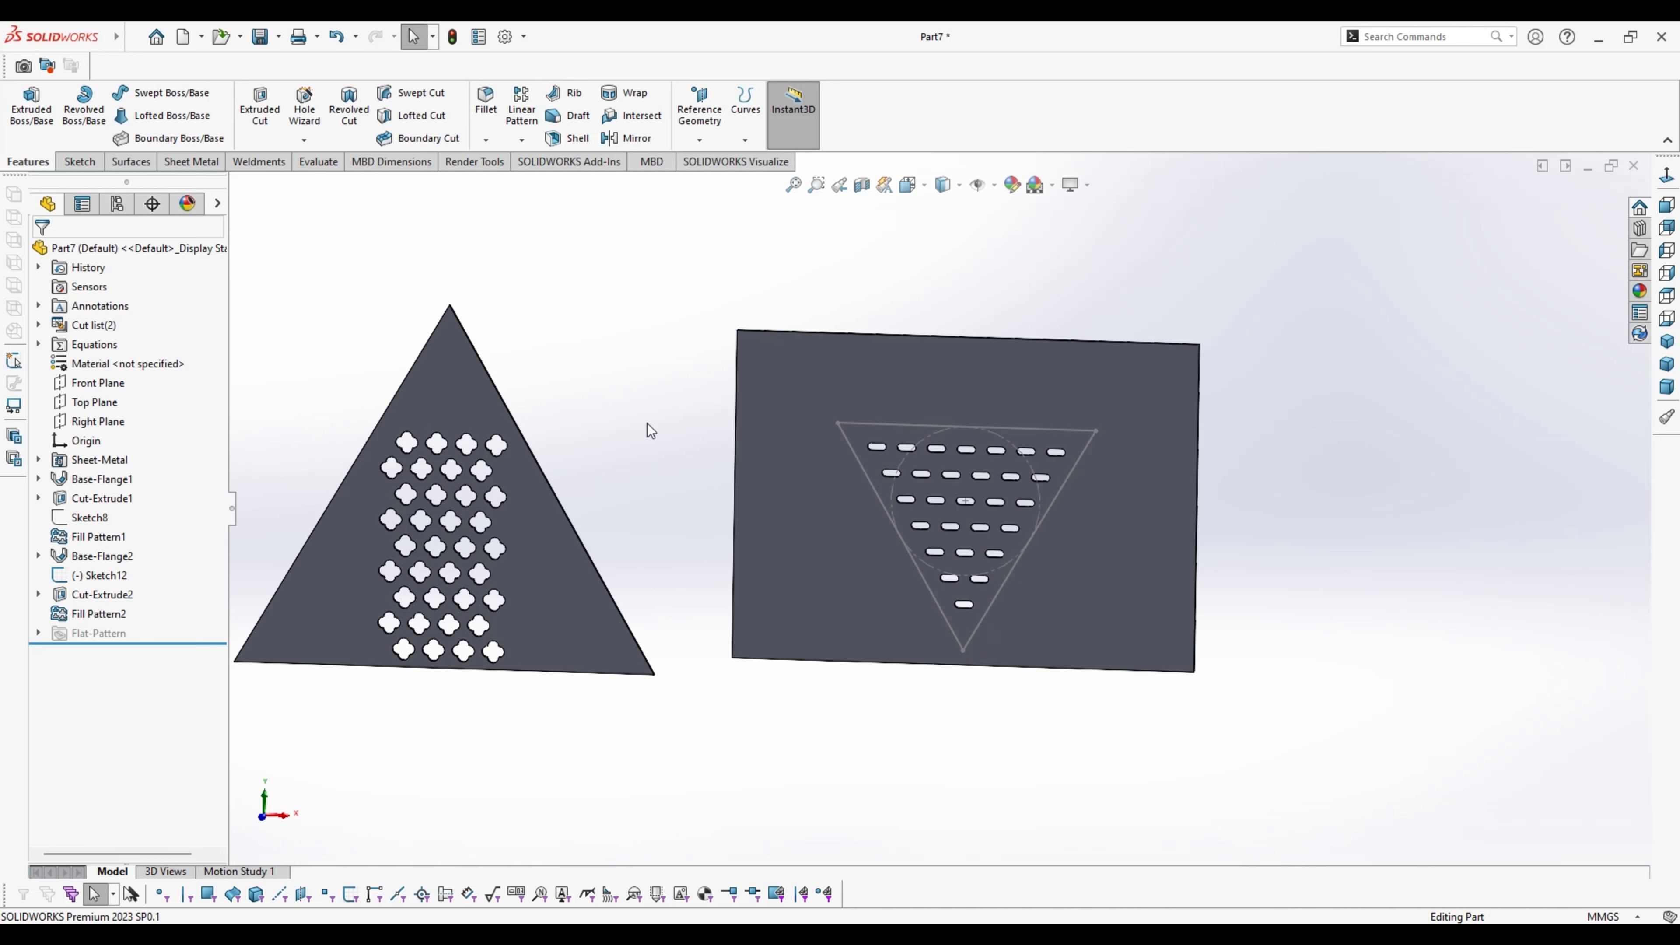
# Hide the triangular boundary sketch on the rectangular plate
pyautogui.scroll(3, 890, 541)
pyautogui.scroll(1, 889, 540)
pyautogui.click(967, 554)
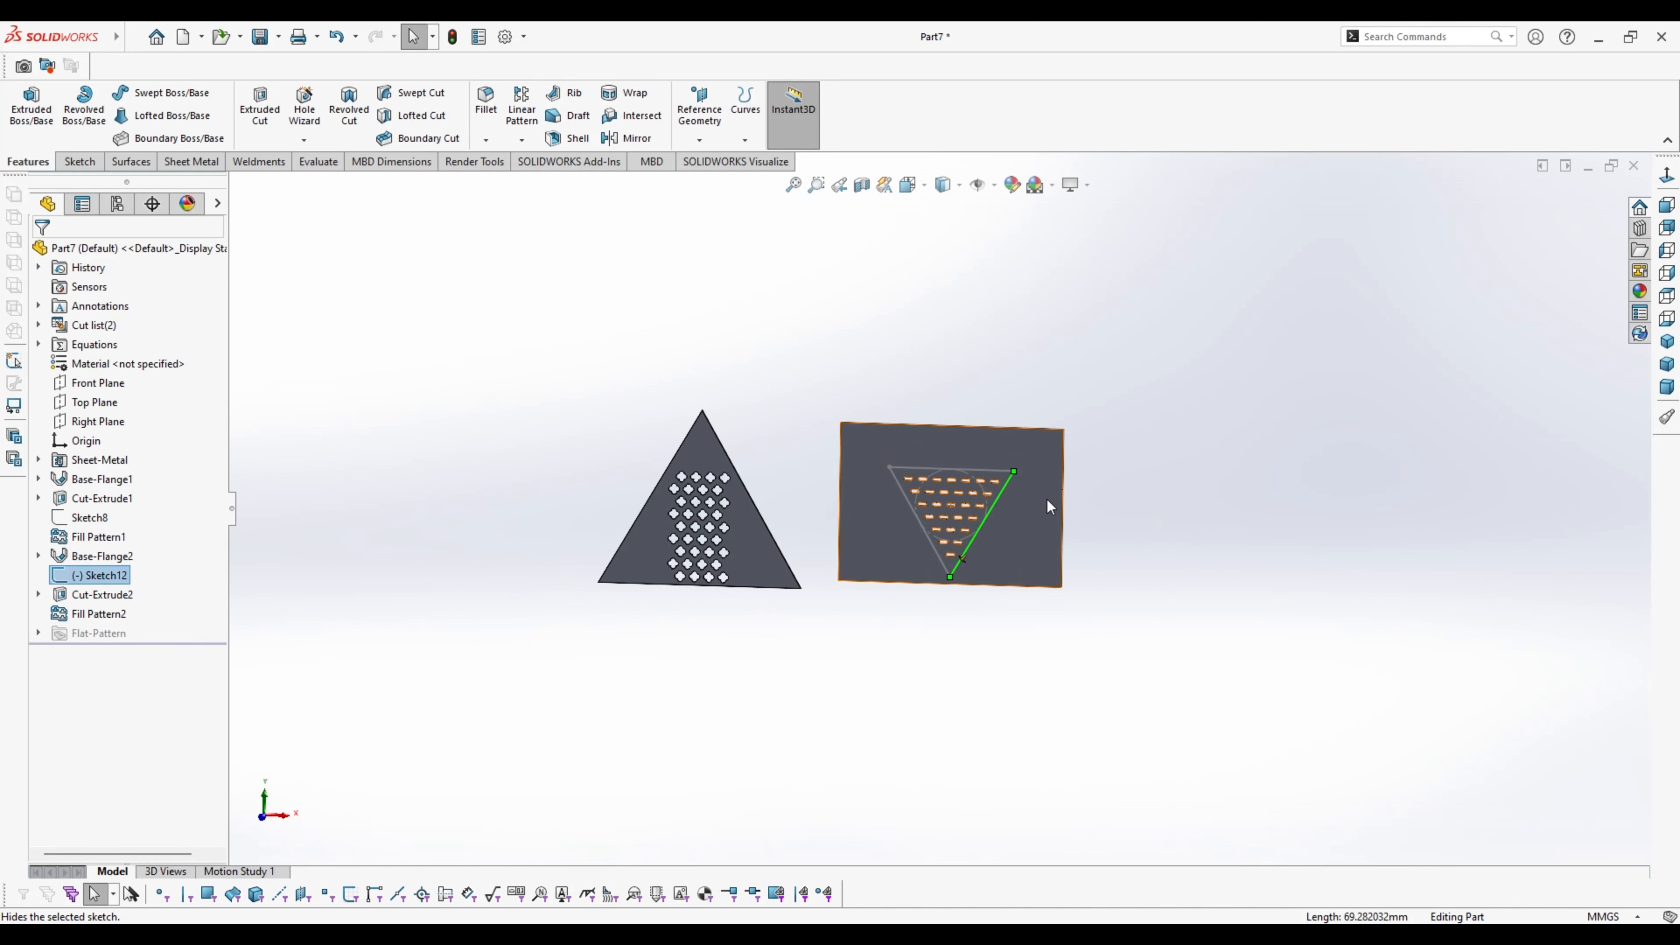
pyautogui.click(1047, 499)
pyautogui.moveTo(1024, 652); pyautogui.dragTo(979, 529, button='middle')
pyautogui.scroll(-3, 864, 528)
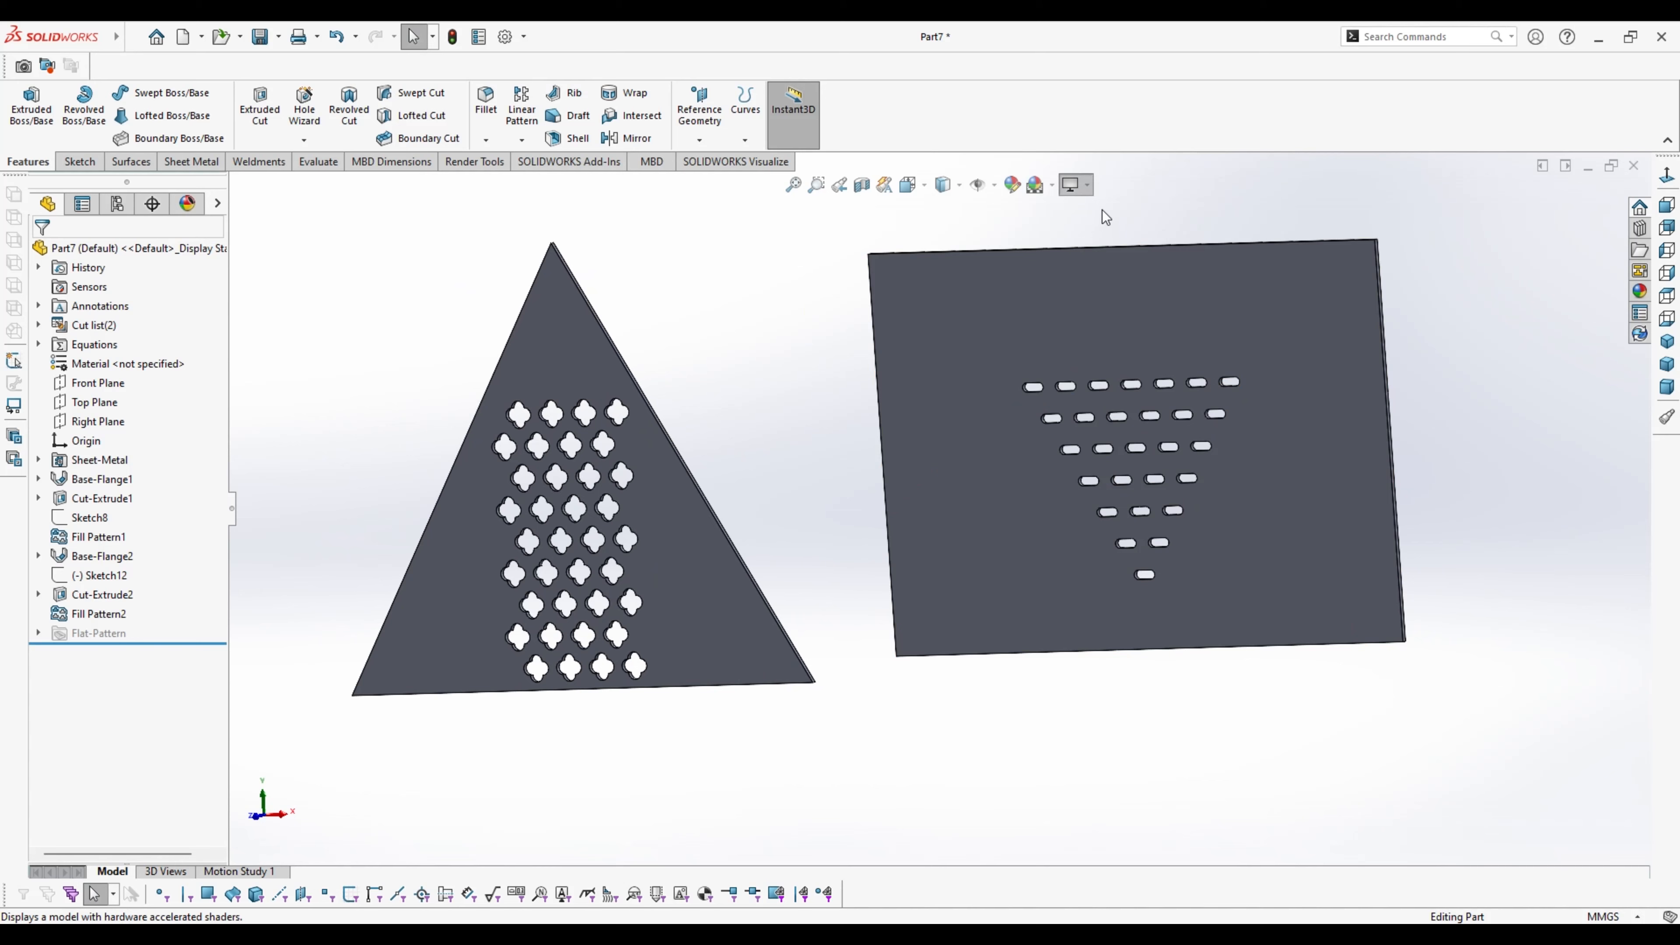
# Apply the metallic gold car paint appearance to the rectangular plate
pyautogui.click(1640, 292)
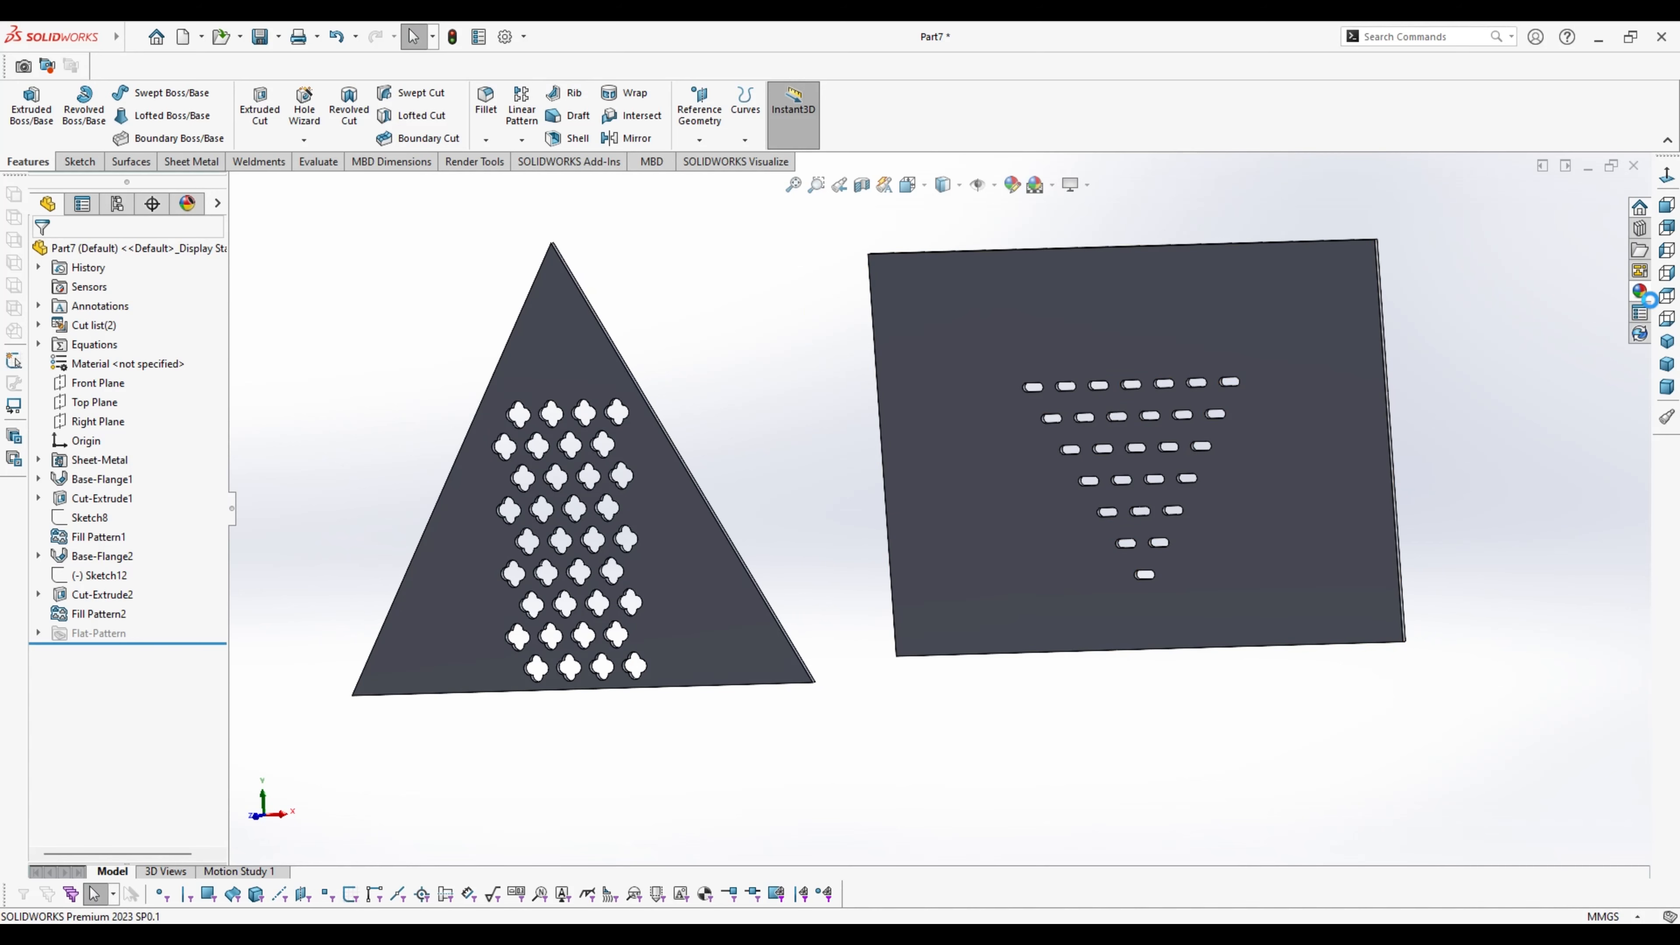
pyautogui.click(1374, 218)
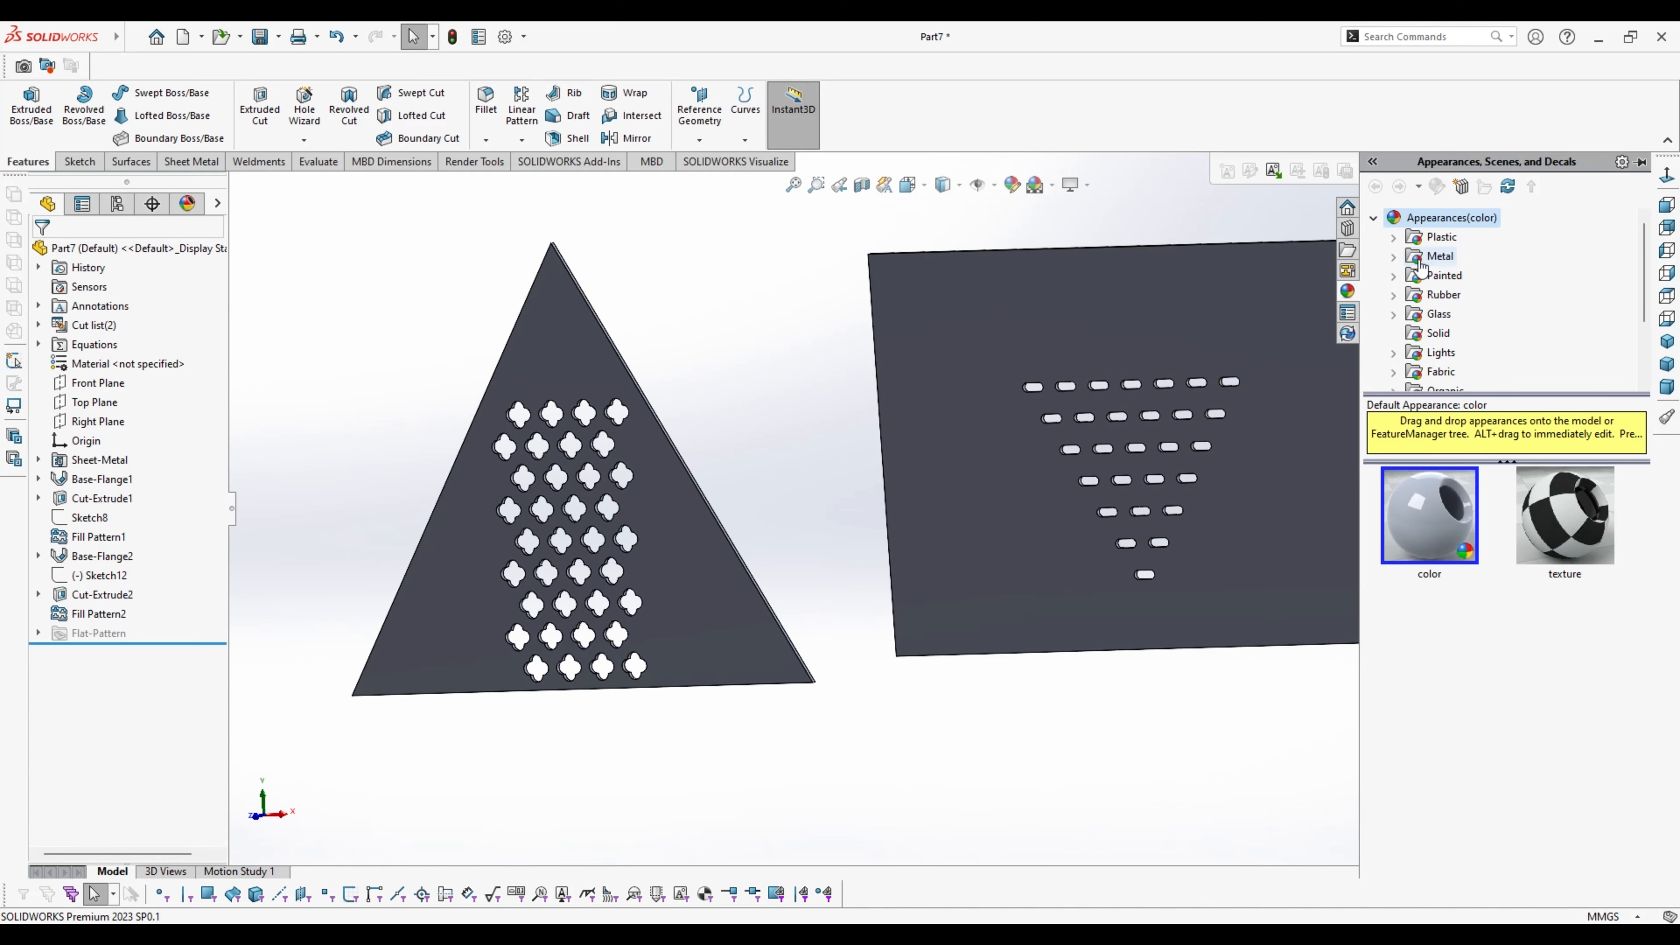
pyautogui.click(1395, 239)
pyautogui.click(1394, 219)
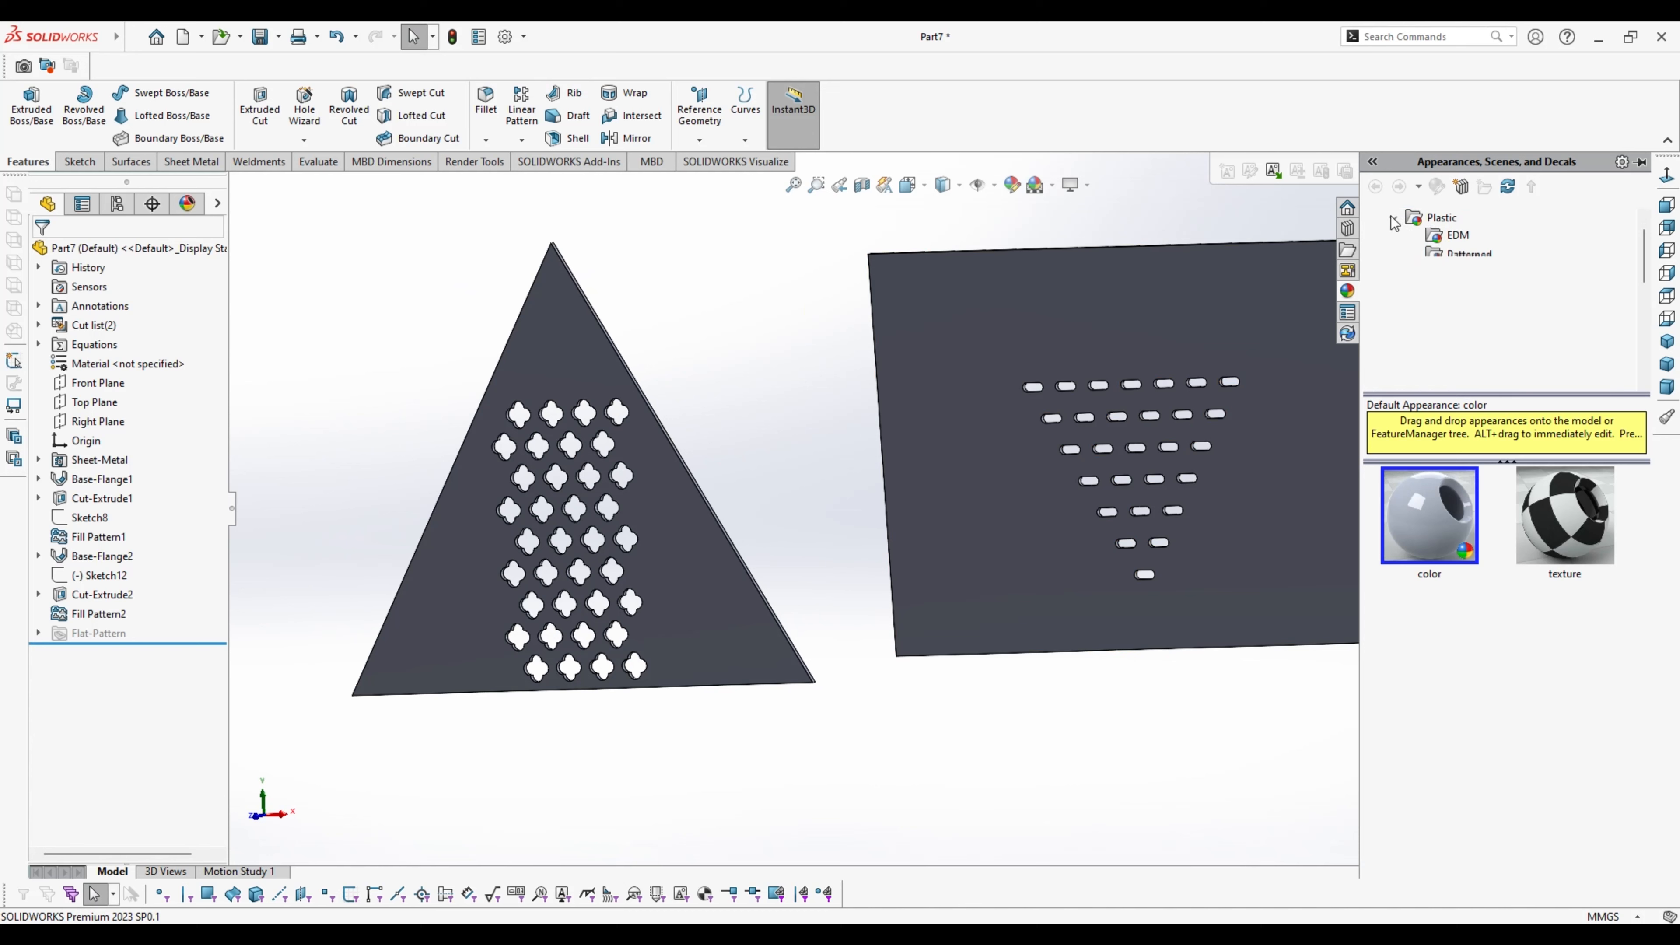
pyautogui.click(1394, 256)
pyautogui.click(1456, 277)
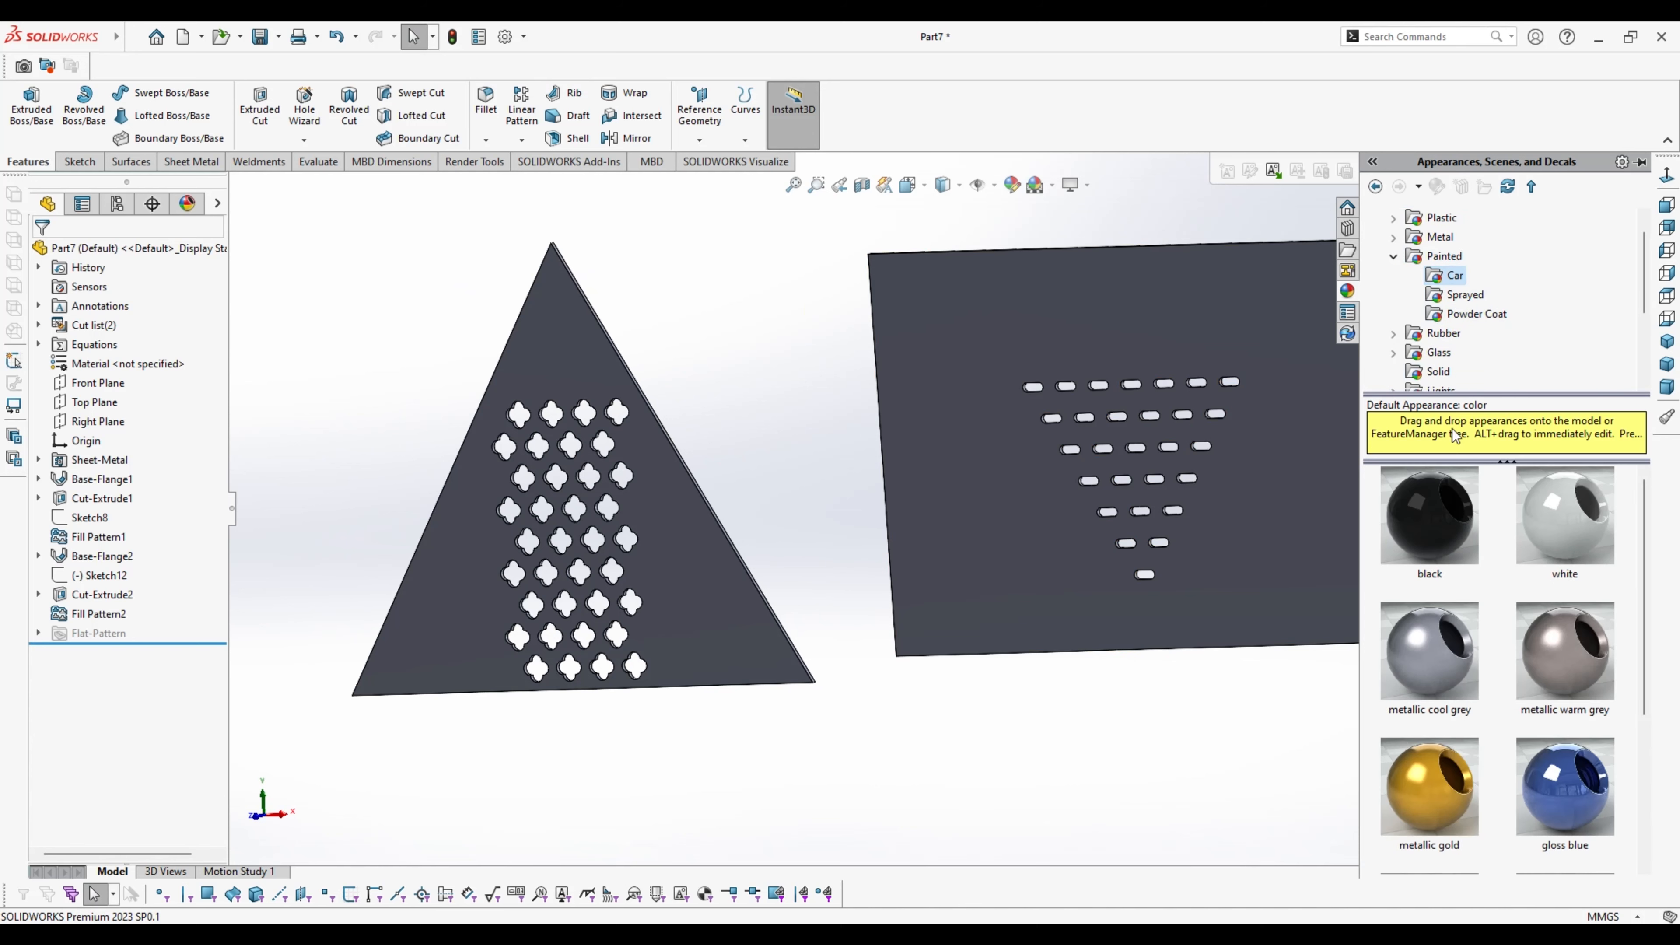
pyautogui.moveTo(1431, 798); pyautogui.dragTo(1079, 581)
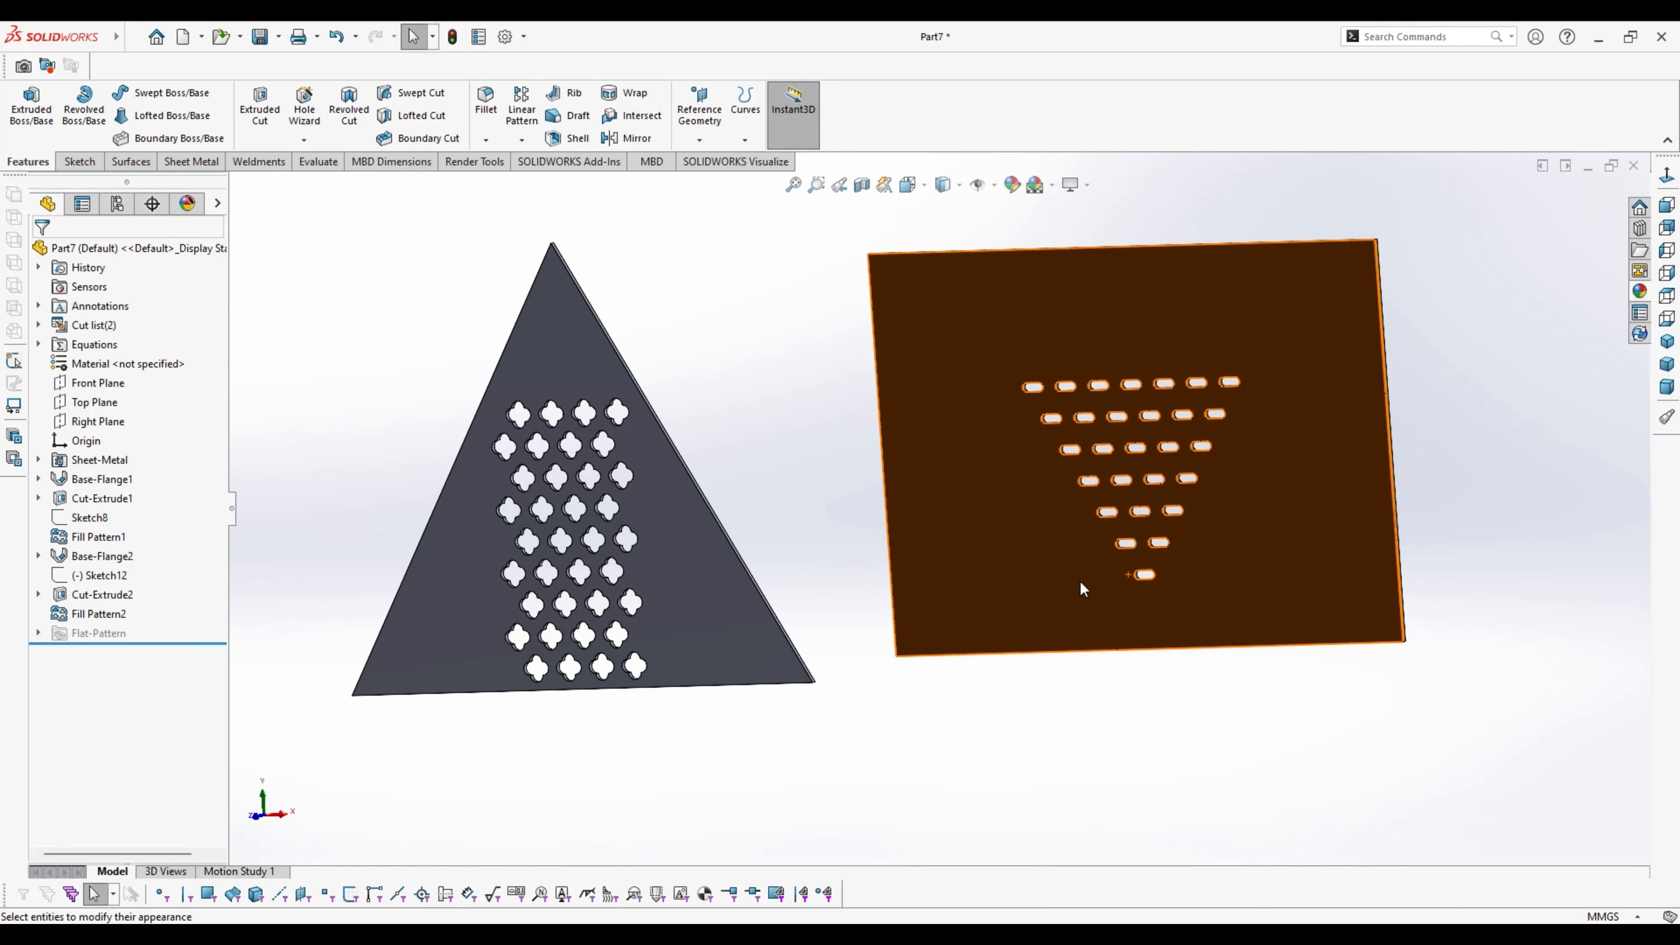
# Apply the metallic warm grey car paint appearance to the triangular plate
pyautogui.click(1638, 297)
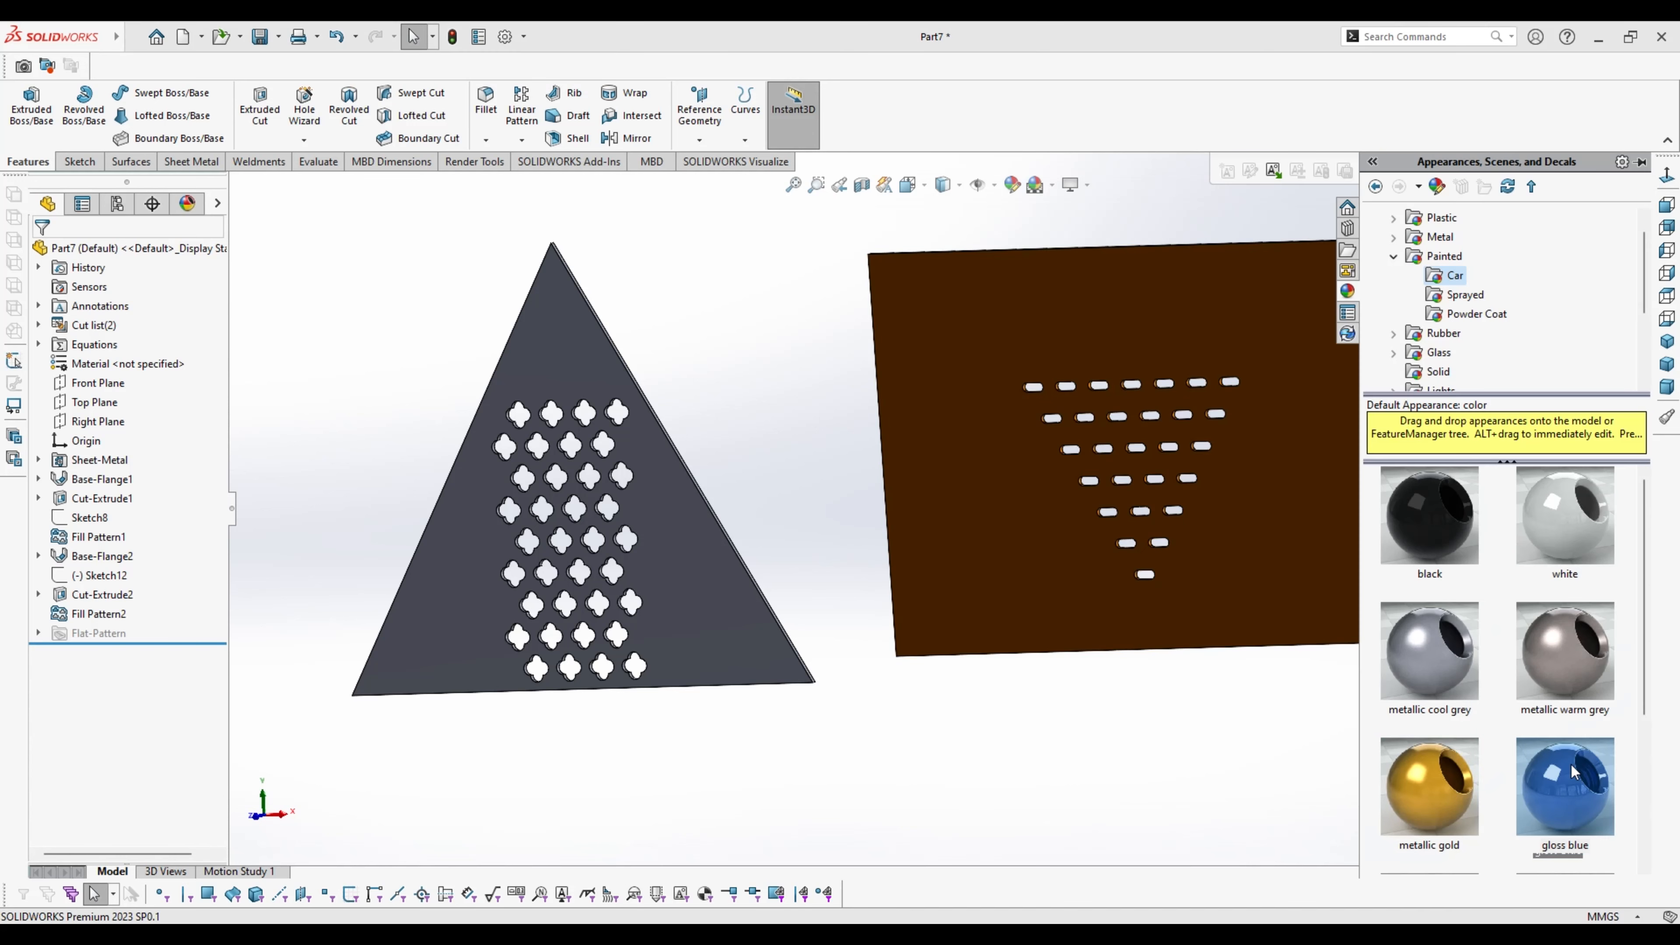
pyautogui.moveTo(1552, 648); pyautogui.dragTo(674, 613)
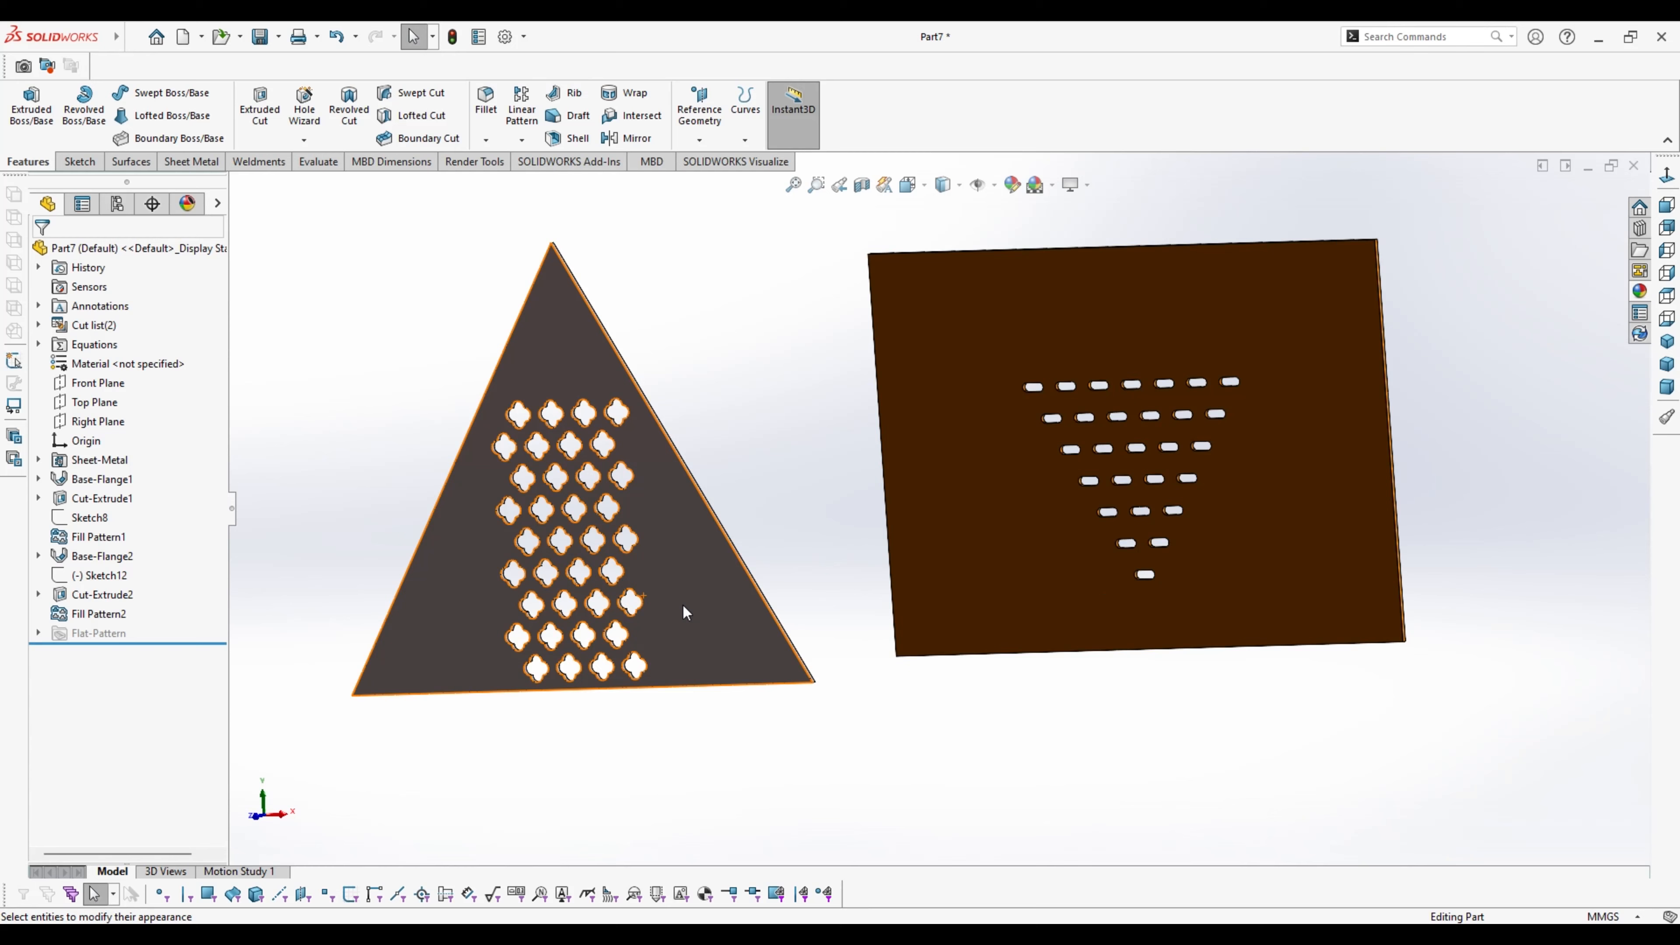
# Turn on the floor reflection display beneath the two plates
pyautogui.scroll(3, 822, 740)
pyautogui.moveTo(893, 679); pyautogui.dragTo(1147, 621, button='middle')
pyautogui.scroll(-6, 953, 548)
pyautogui.moveTo(920, 544); pyautogui.dragTo(858, 591, button='middle')
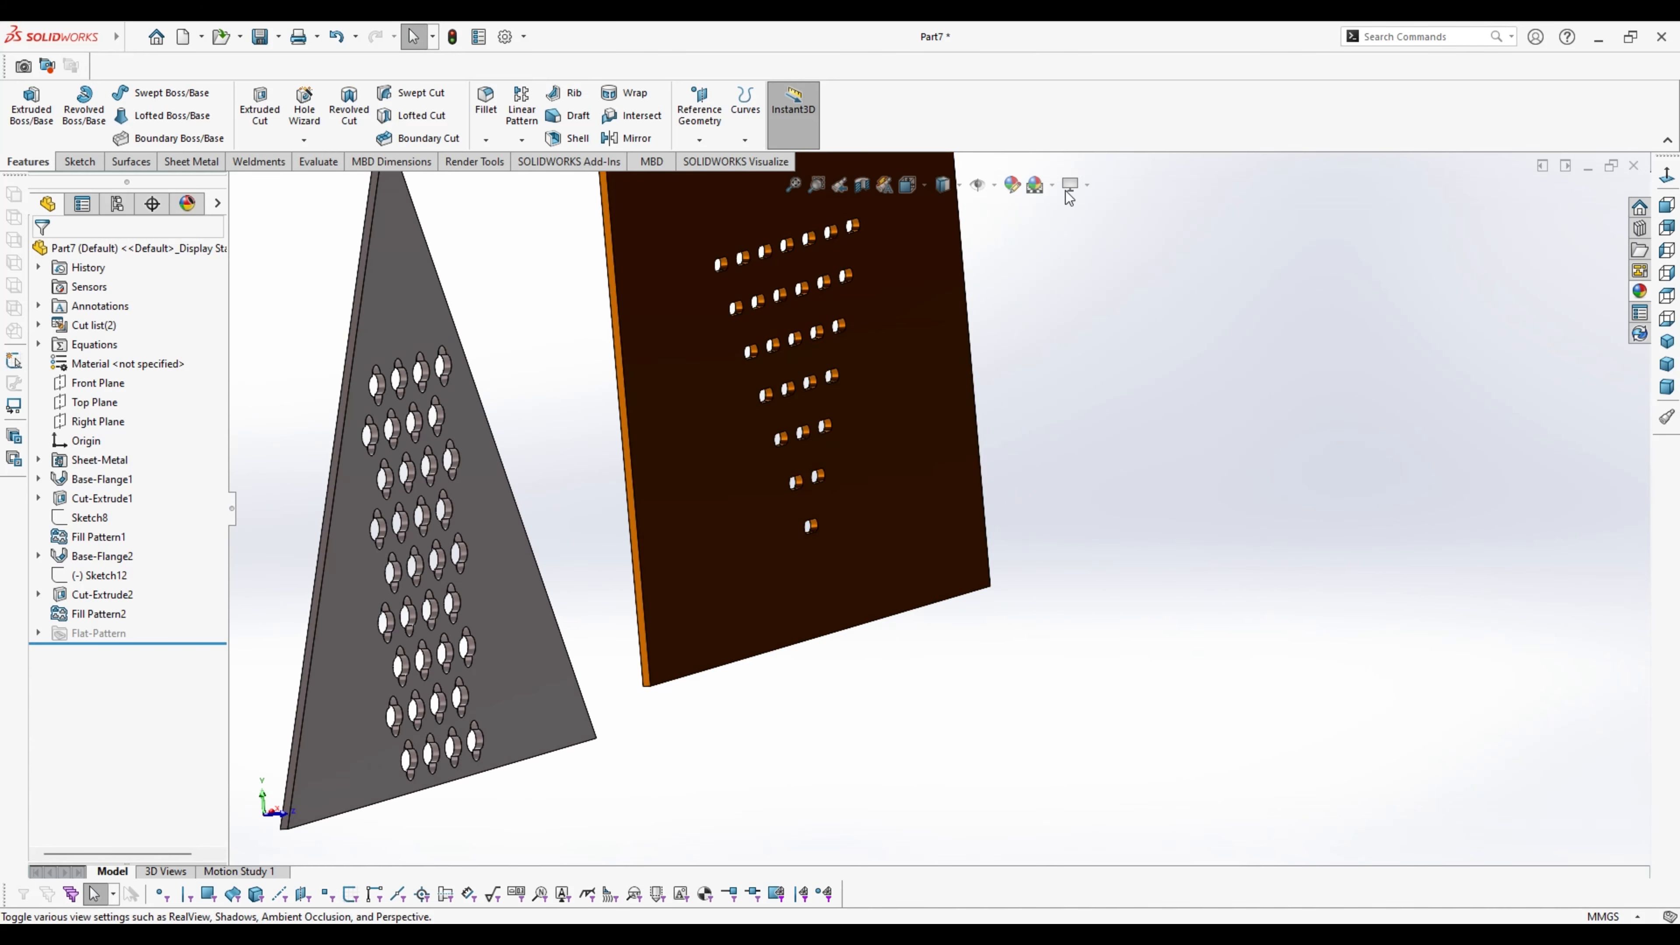
pyautogui.click(1088, 189)
pyautogui.click(1090, 228)
# Examine the finished plates, their fill-patterned cuts and painted appearances from several angles
pyautogui.scroll(8, 1077, 509)
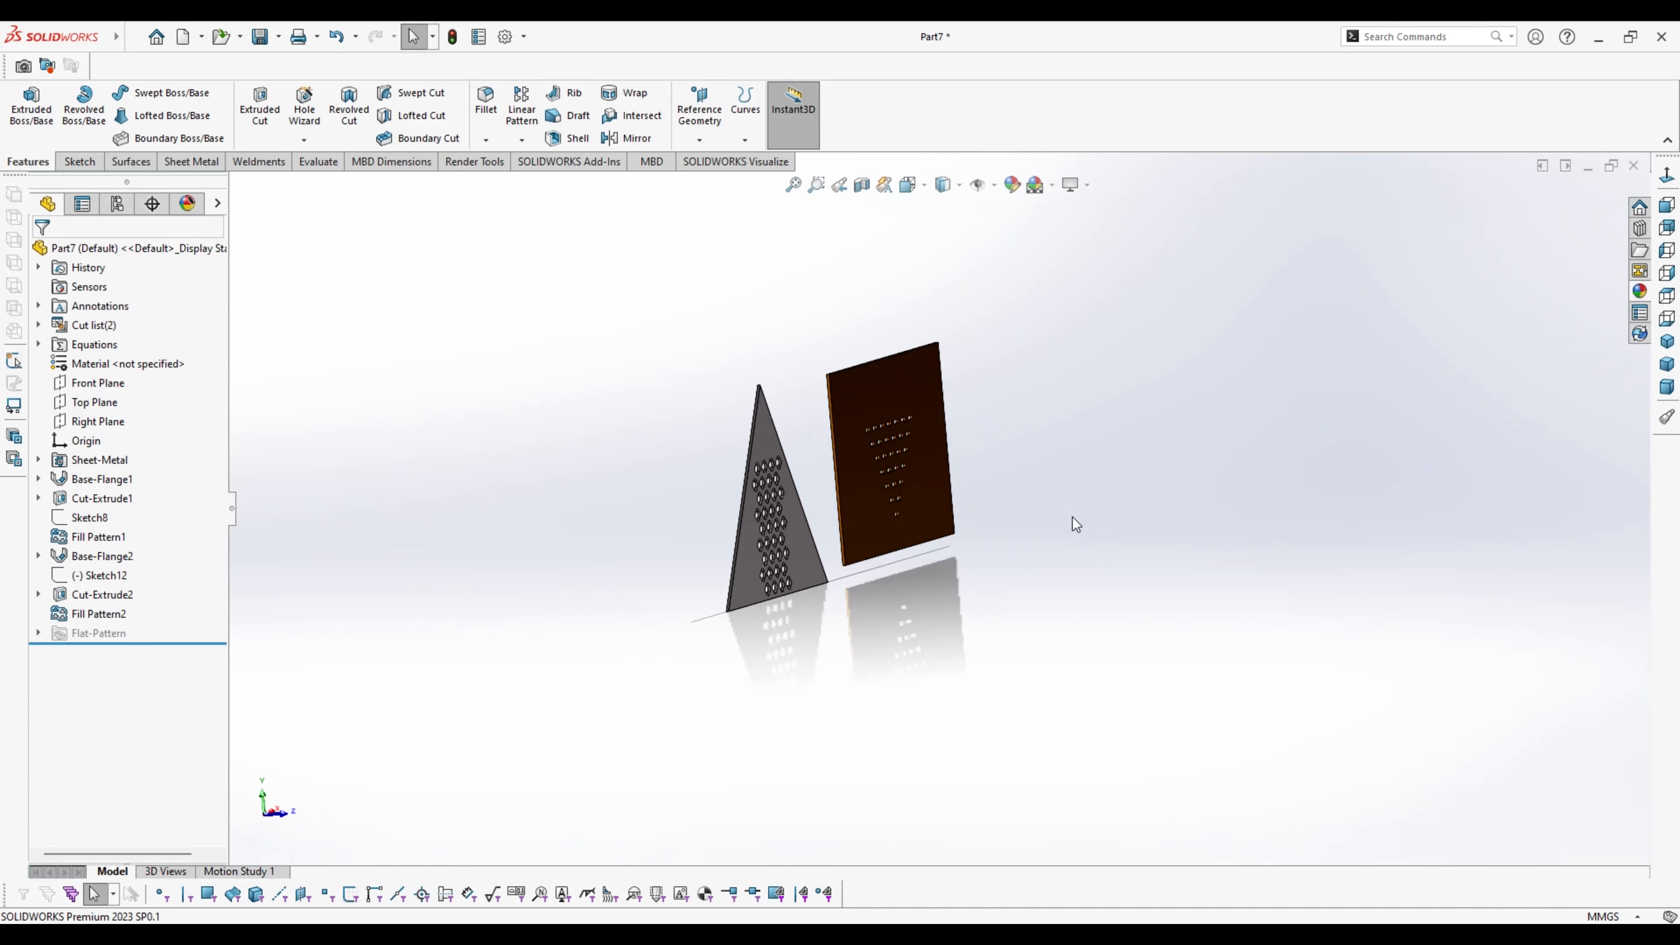
pyautogui.scroll(-4, 826, 492)
pyautogui.scroll(-3, 826, 492)
pyautogui.moveTo(927, 521); pyautogui.dragTo(1146, 532, button='middle')
pyautogui.scroll(3, 1041, 540)
pyautogui.moveTo(1043, 543); pyautogui.dragTo(761, 475, button='middle')
pyautogui.scroll(-1, 957, 390)
pyautogui.scroll(-1, 939, 510)
pyautogui.scroll(-1, 939, 511)
pyautogui.scroll(2, 1055, 476)
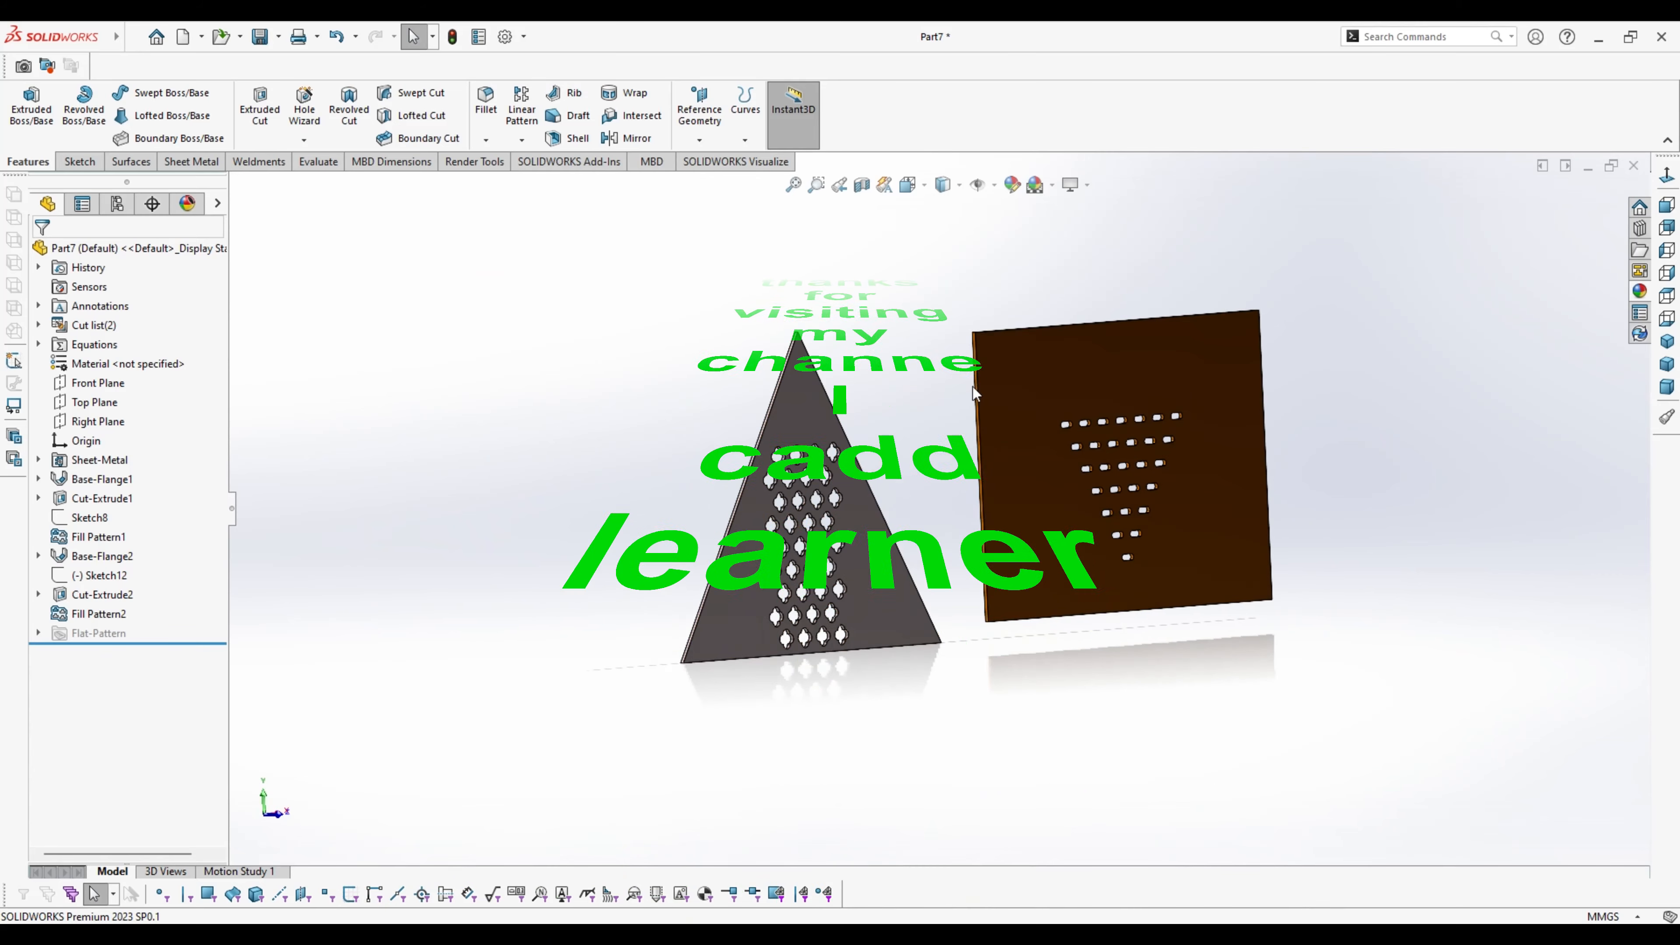
pyautogui.scroll(-2, 982, 391)
pyautogui.moveTo(996, 446); pyautogui.dragTo(860, 491, button='middle')
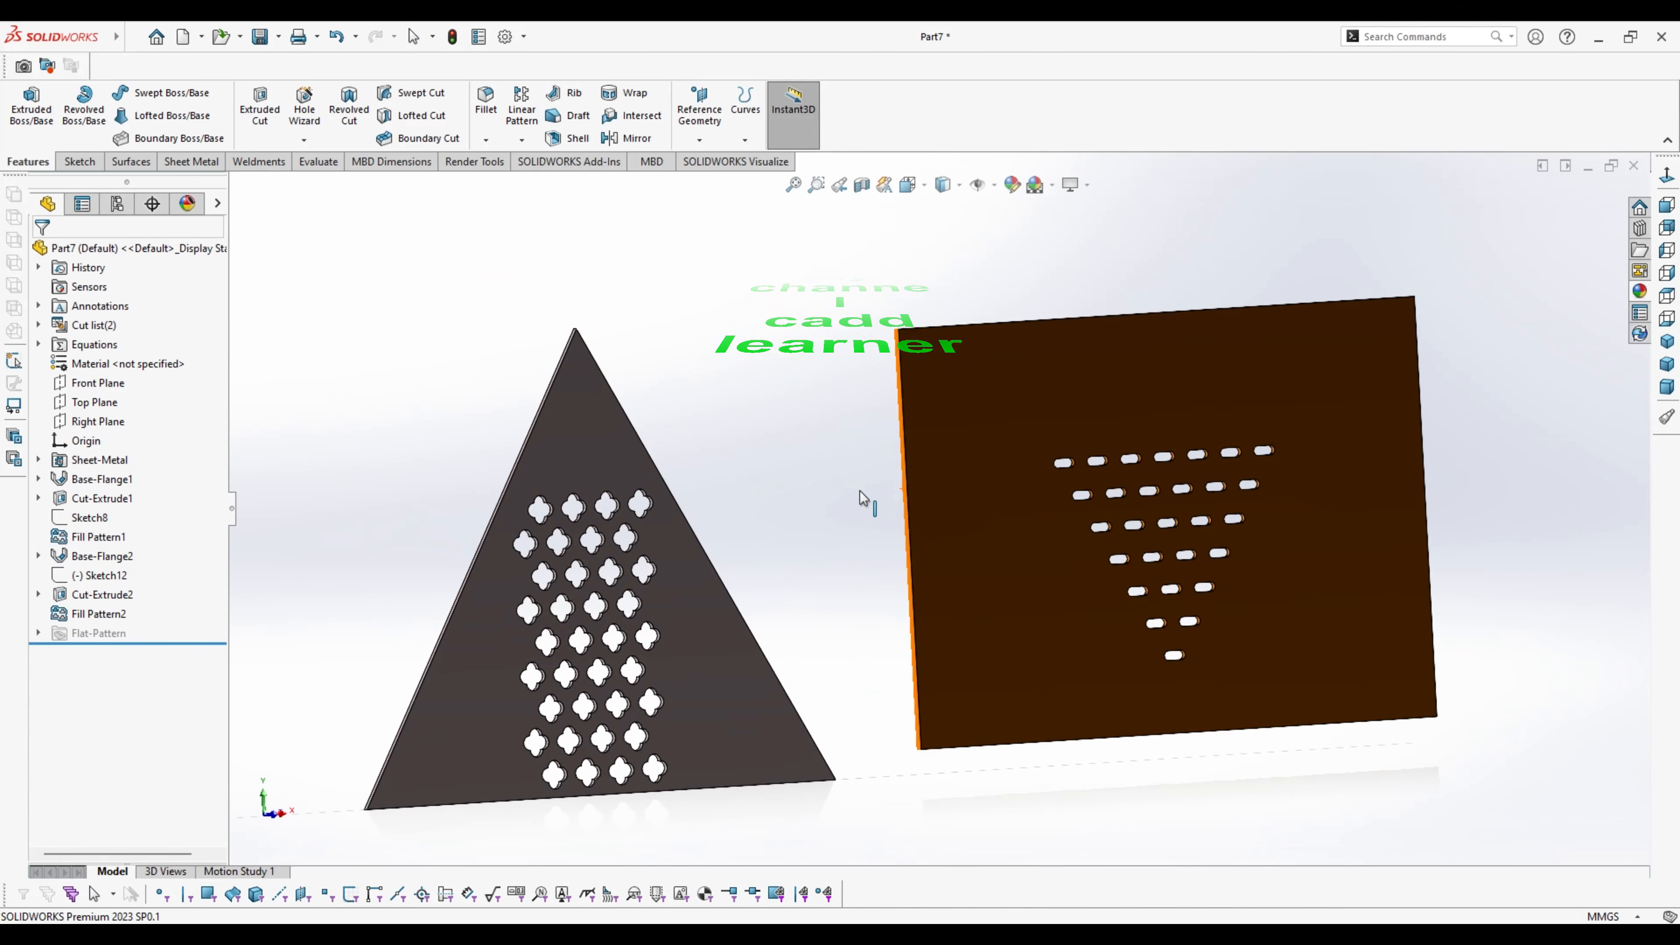